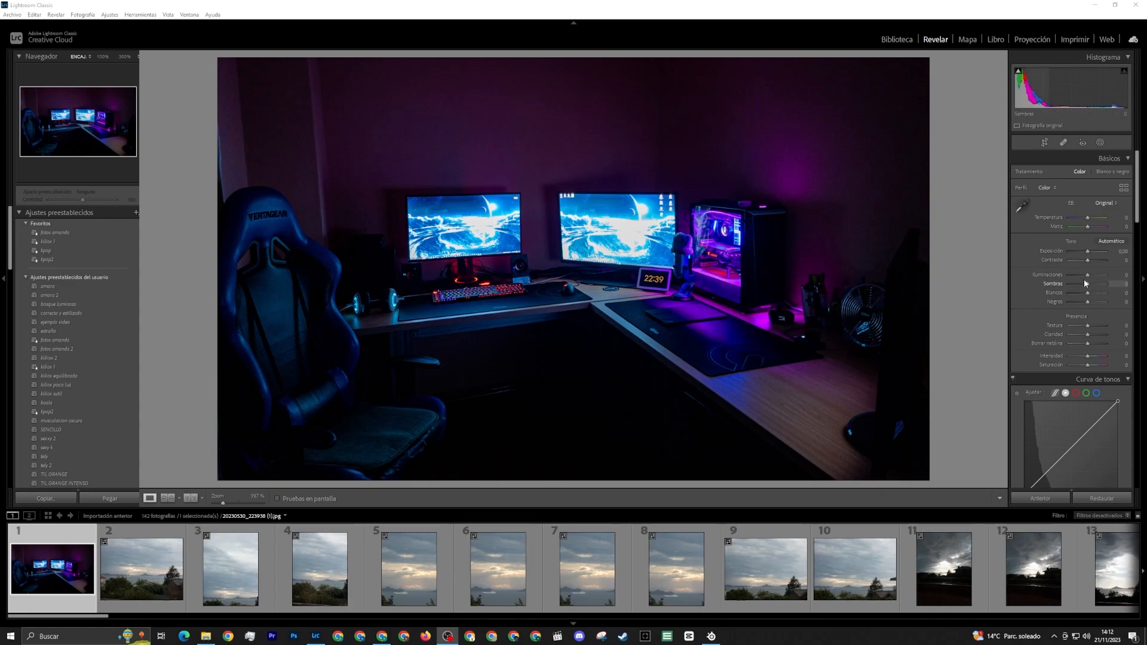
# Try the desk photo's shadows darkened and fully raised to +100, and settle the Shadows value at +4
pyautogui.moveTo(1087, 286); pyautogui.dragTo(1041, 290)
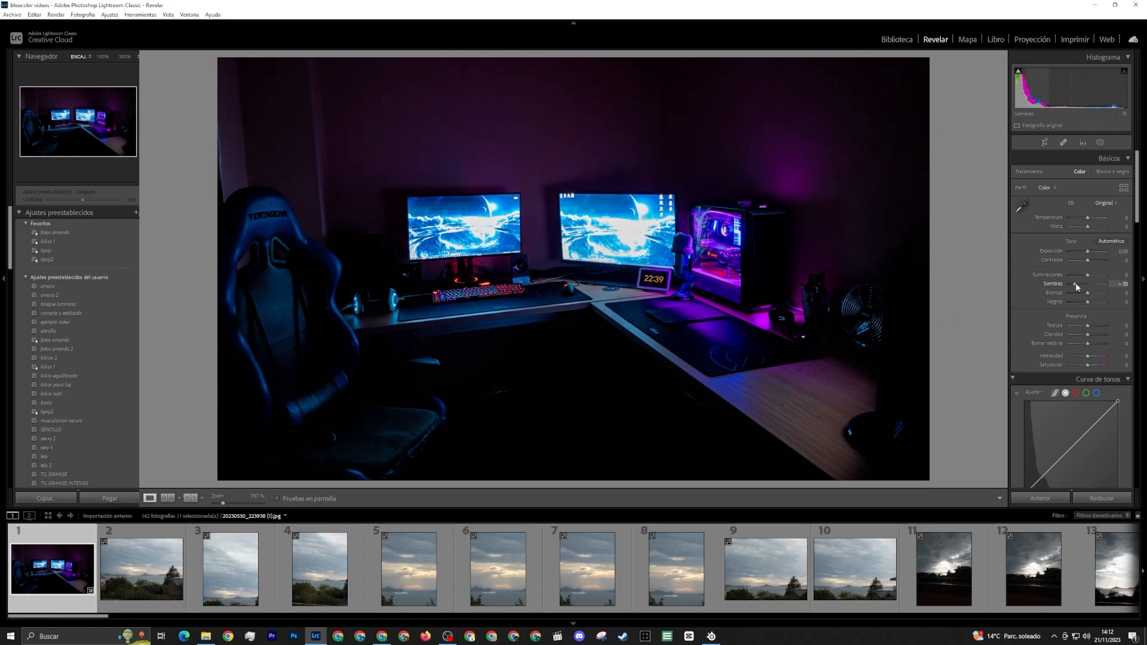
pyautogui.moveTo(1072, 285); pyautogui.dragTo(1121, 287)
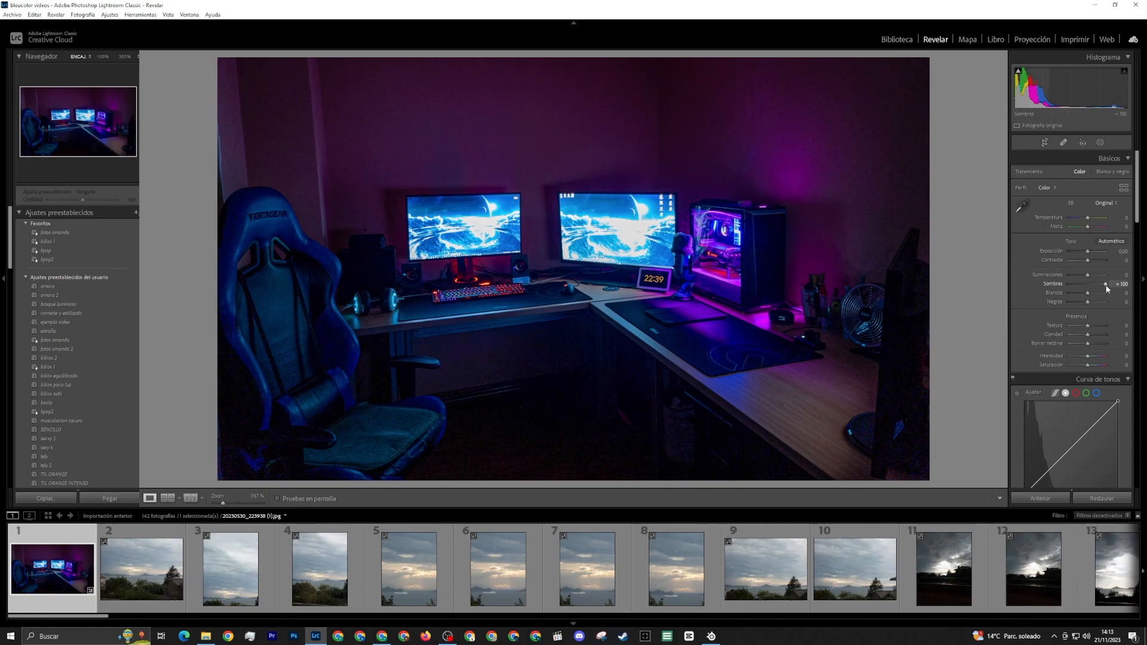
pyautogui.moveTo(1105, 284); pyautogui.dragTo(1090, 292)
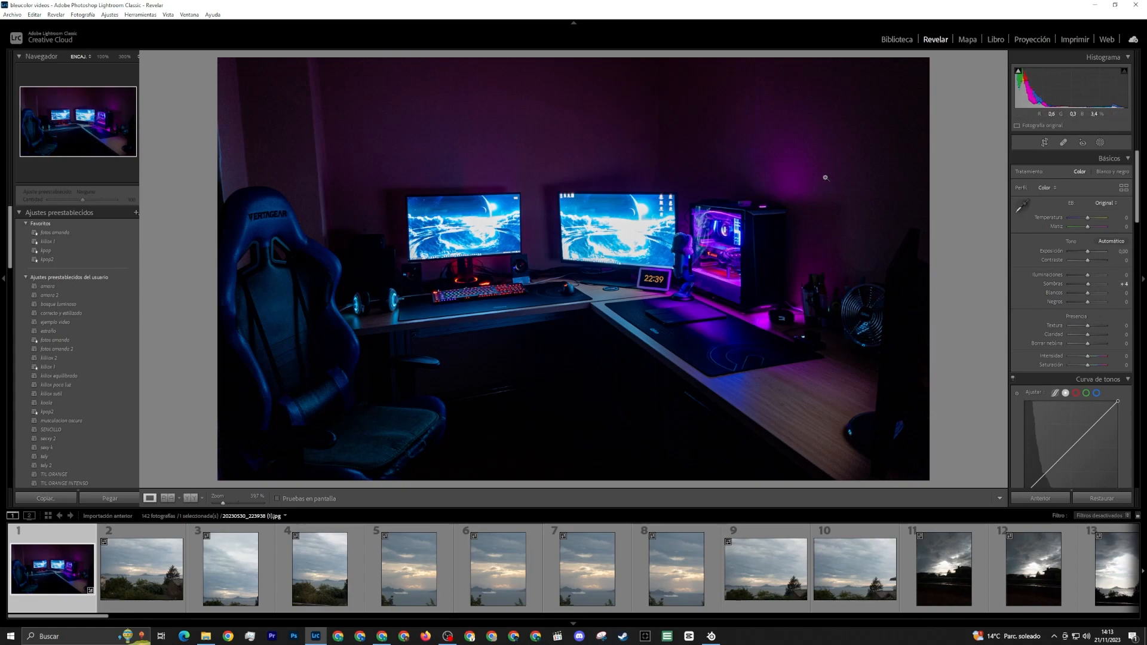
# Show the imported photos in the Library grid with larger thumbnails and select the second photo, the landscape seascape
pyautogui.click(898, 40)
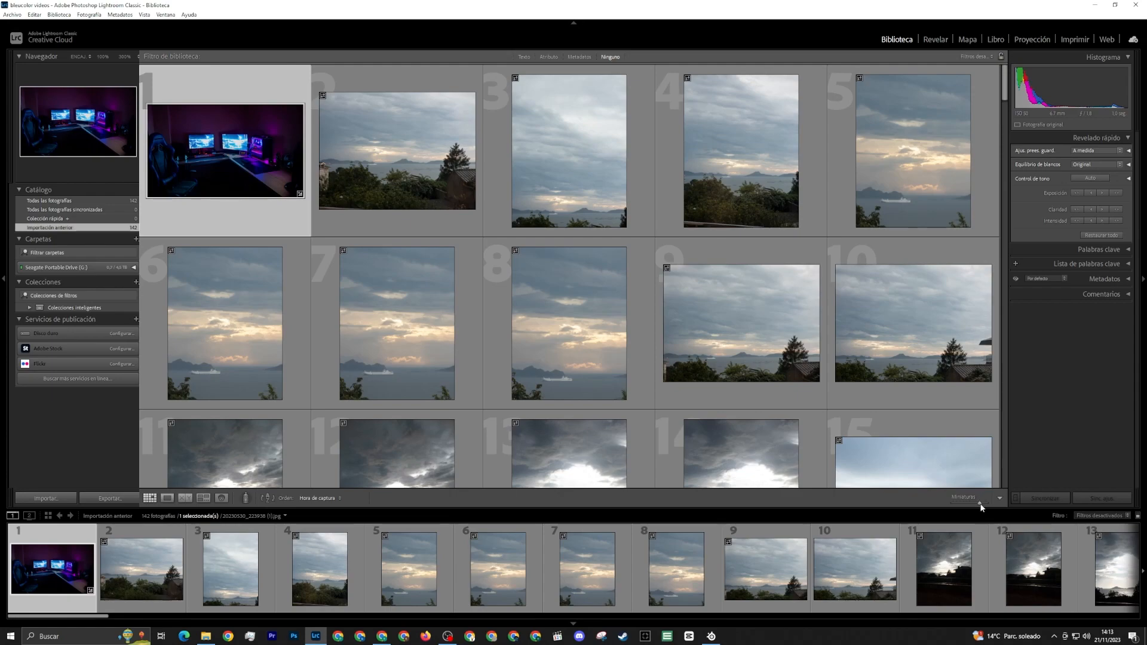
pyautogui.moveTo(980, 504); pyautogui.dragTo(994, 504)
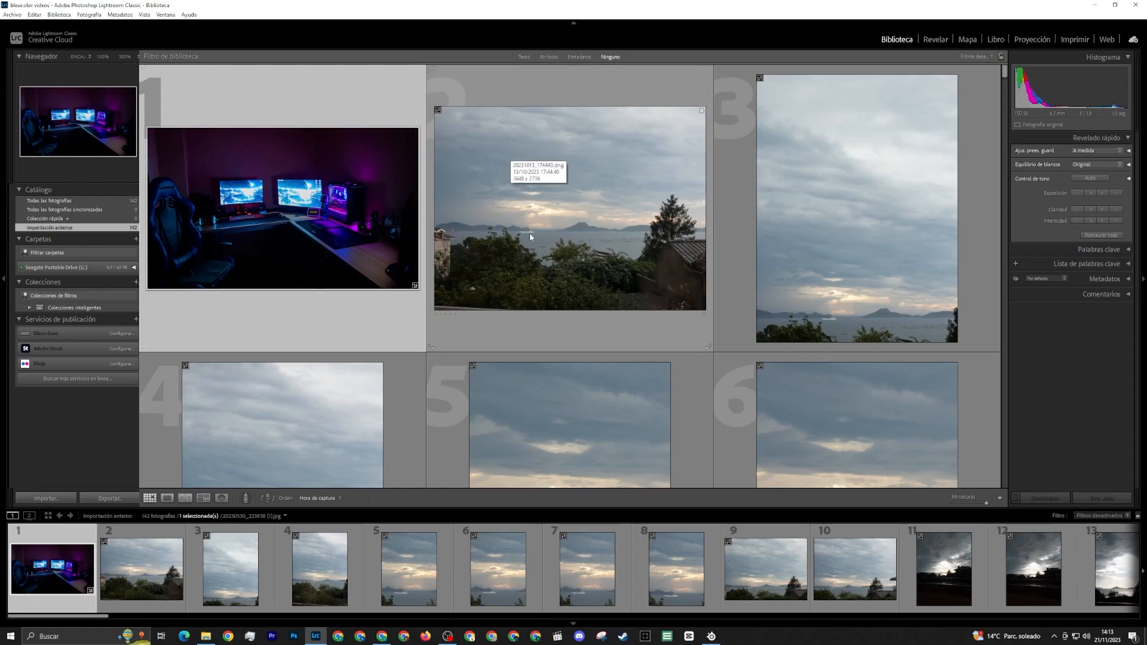
pyautogui.click(566, 230)
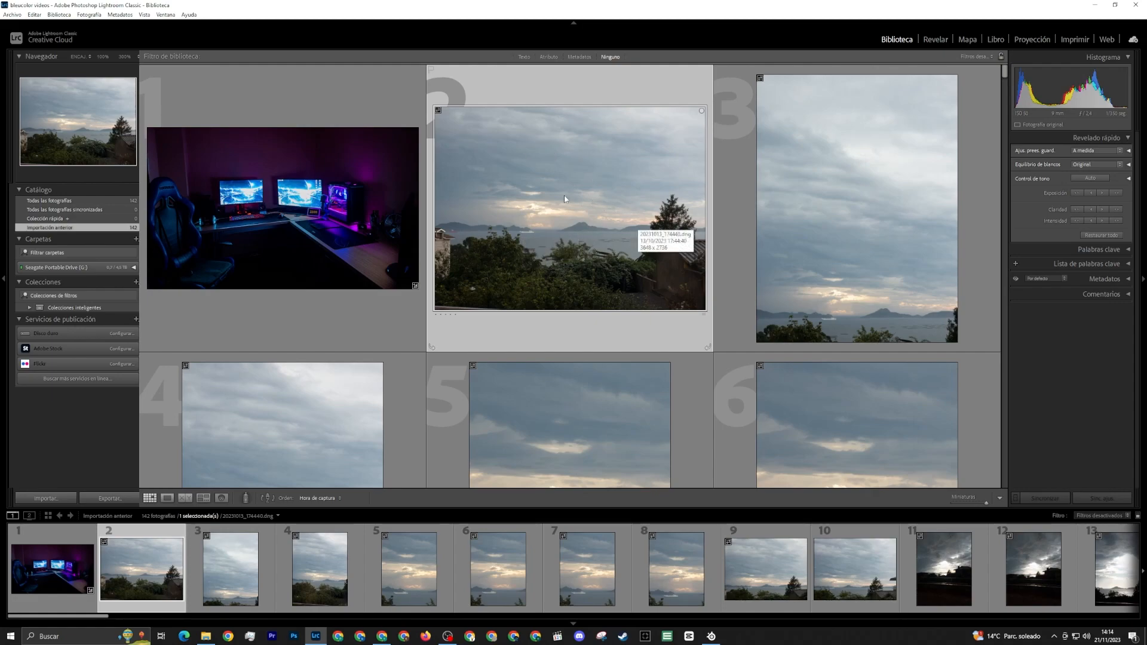
# Look through the first dozen imported sky and sea photos in the grid to compare their composition and vegetation
pyautogui.scroll(-2, 516, 246)
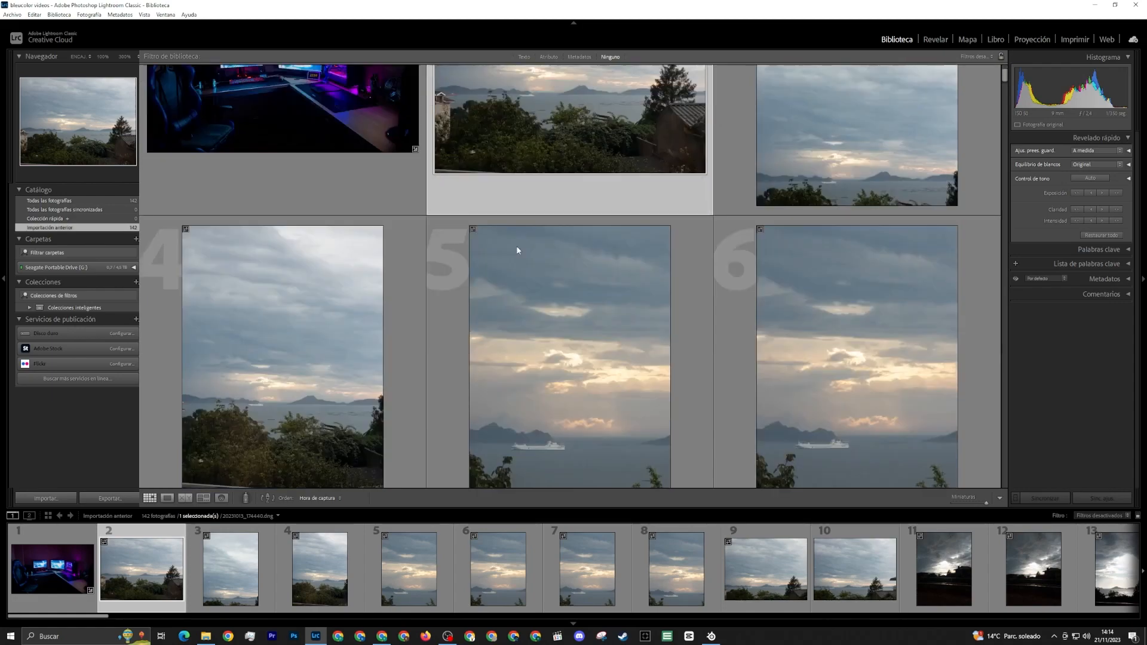
pyautogui.scroll(2, 694, 260)
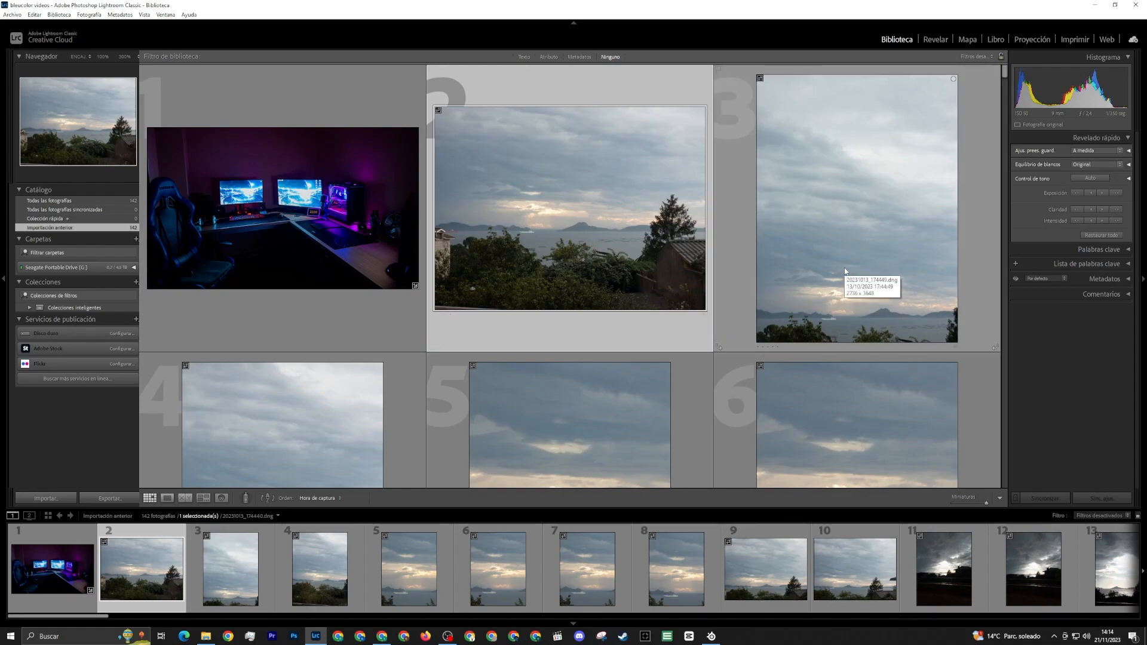
pyautogui.scroll(-2, 604, 332)
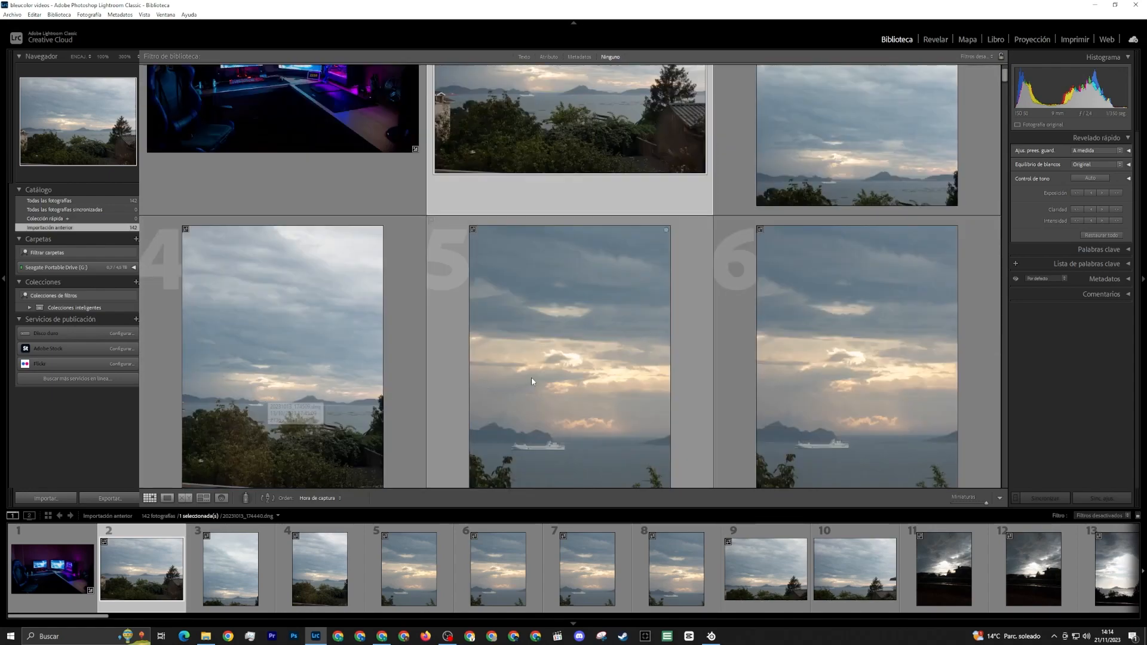
pyautogui.scroll(-2, 532, 377)
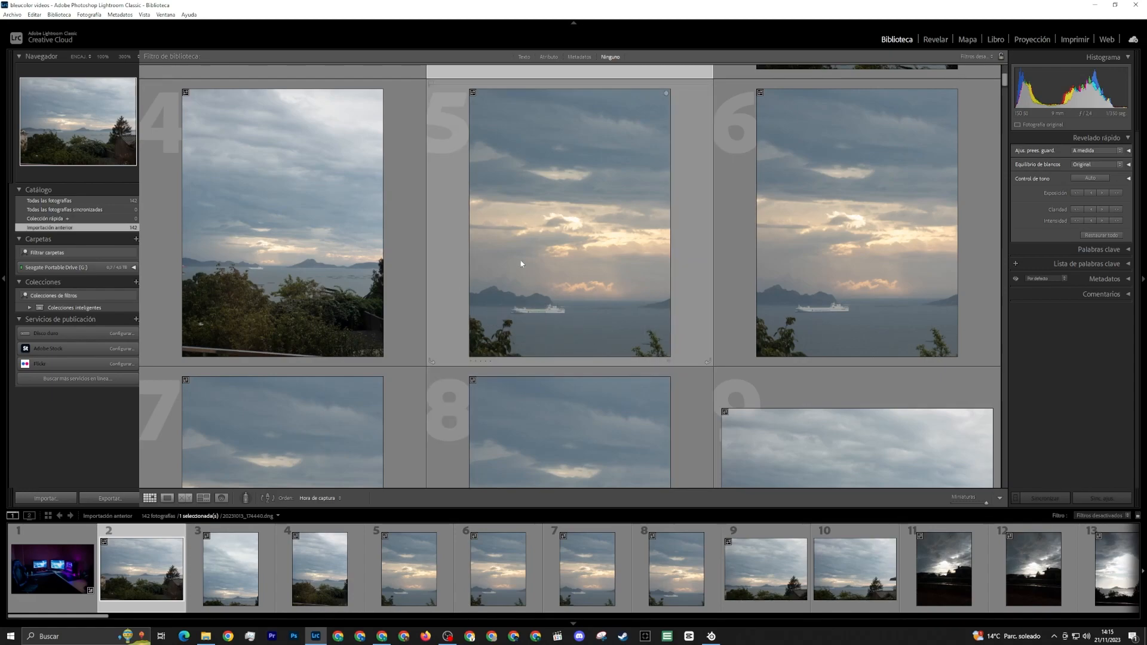
pyautogui.scroll(-5, 513, 274)
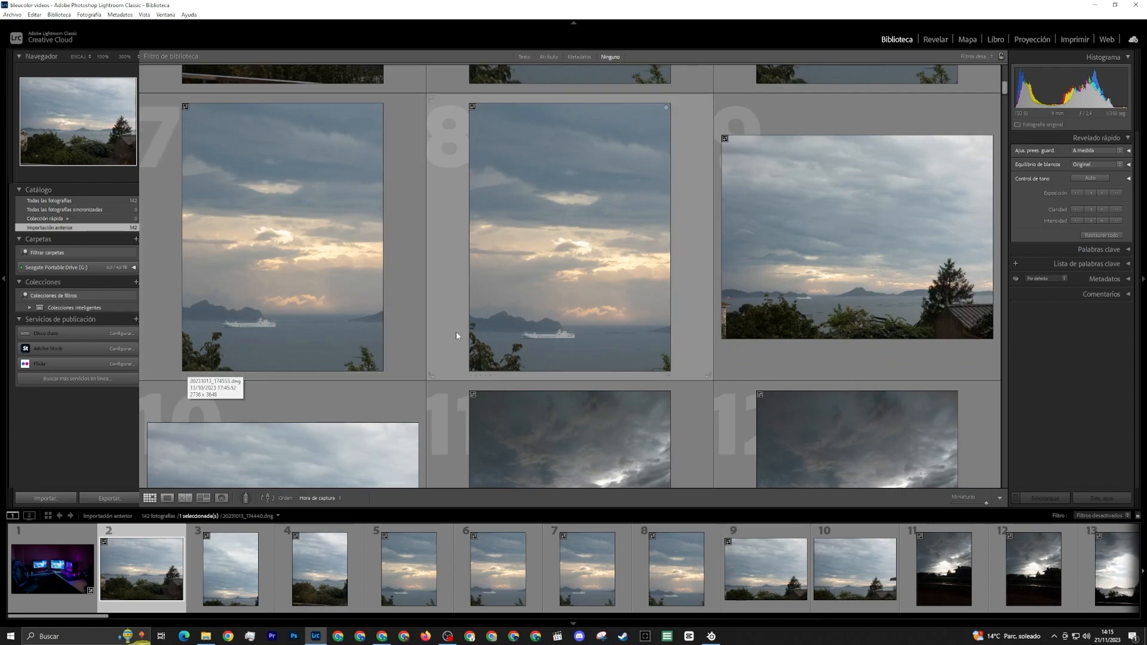
pyautogui.scroll(3, 457, 331)
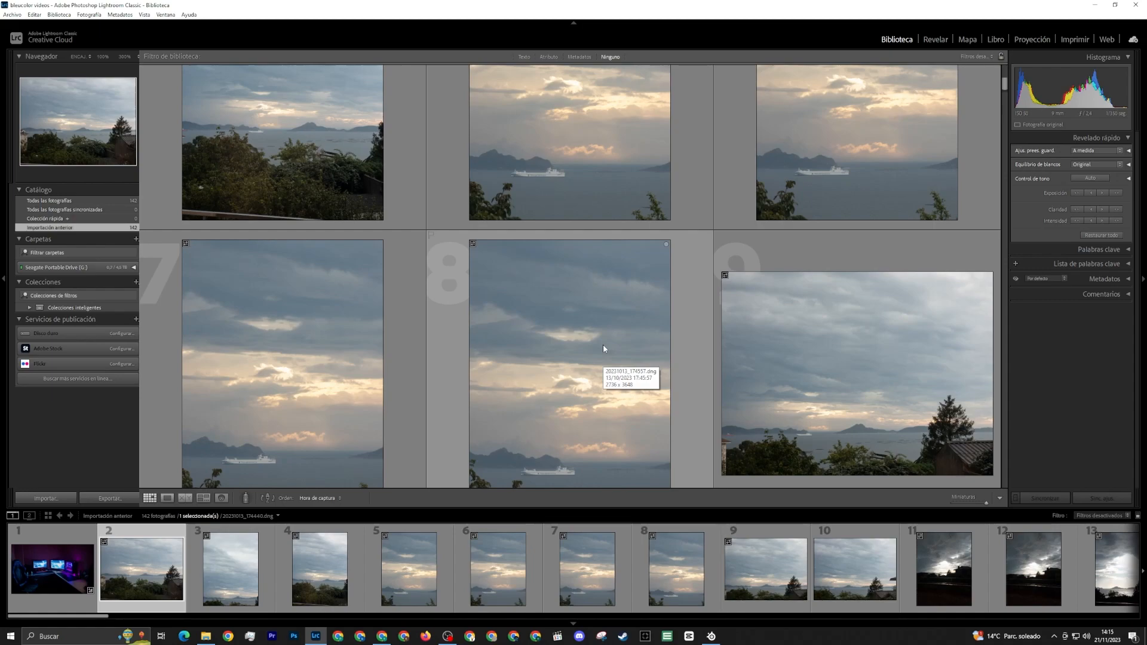
pyautogui.scroll(-2, 567, 339)
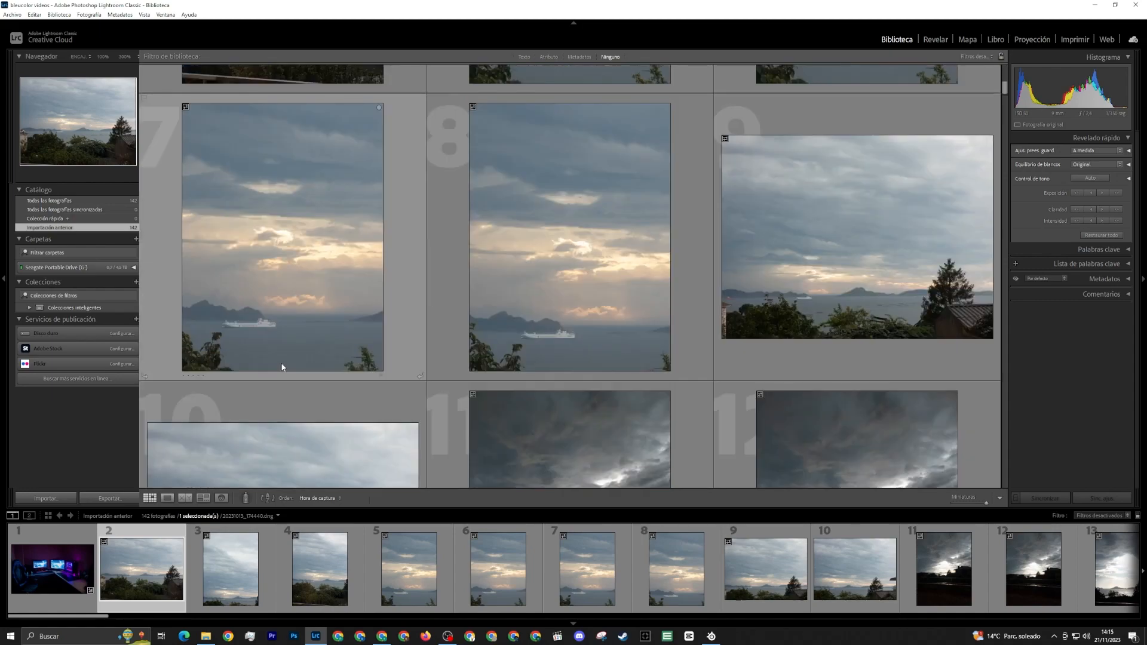
pyautogui.scroll(6, 568, 263)
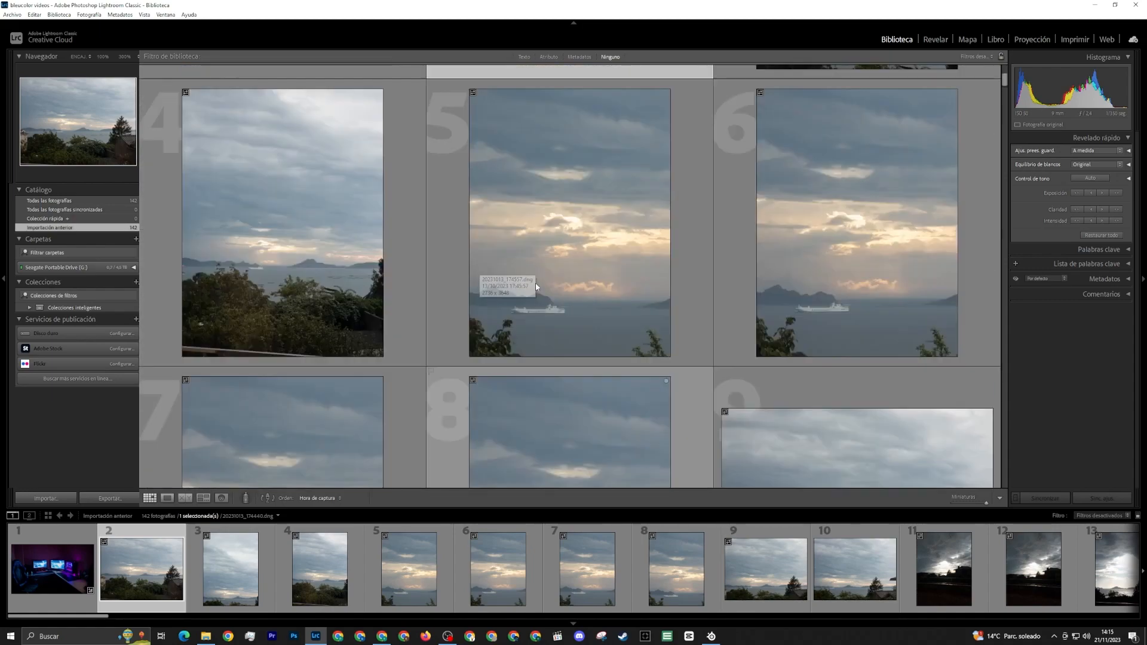
pyautogui.scroll(2, 610, 287)
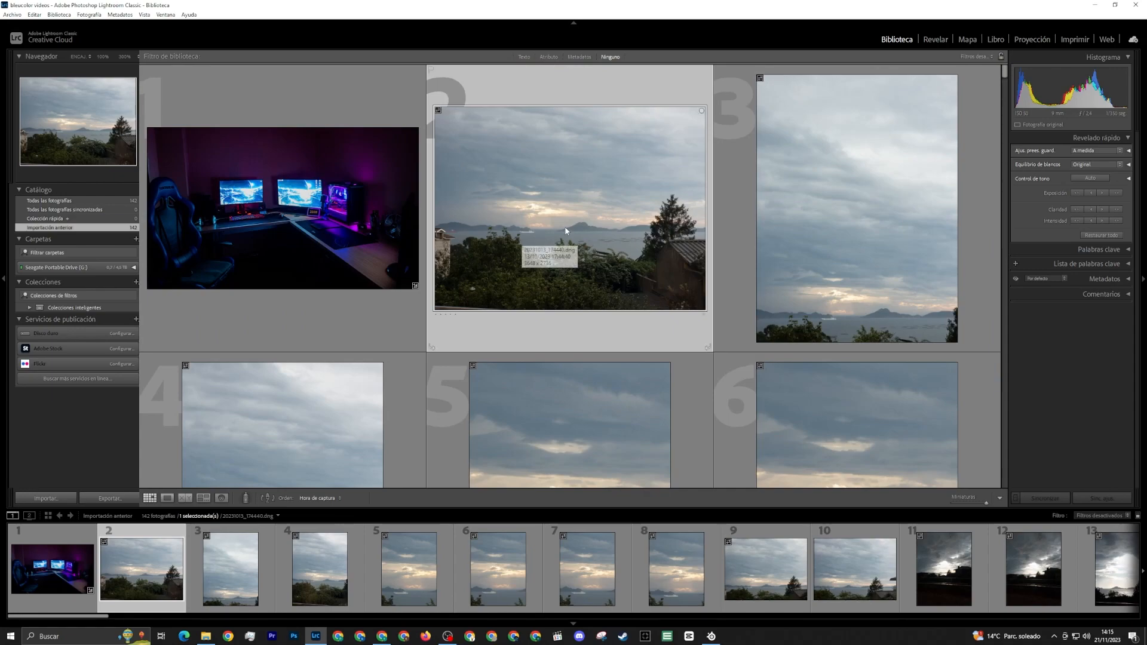
# Open the second photo in Develop and start cropping it at its original aspect, cutting off the house and most of the foreground bushes
pyautogui.click(168, 497)
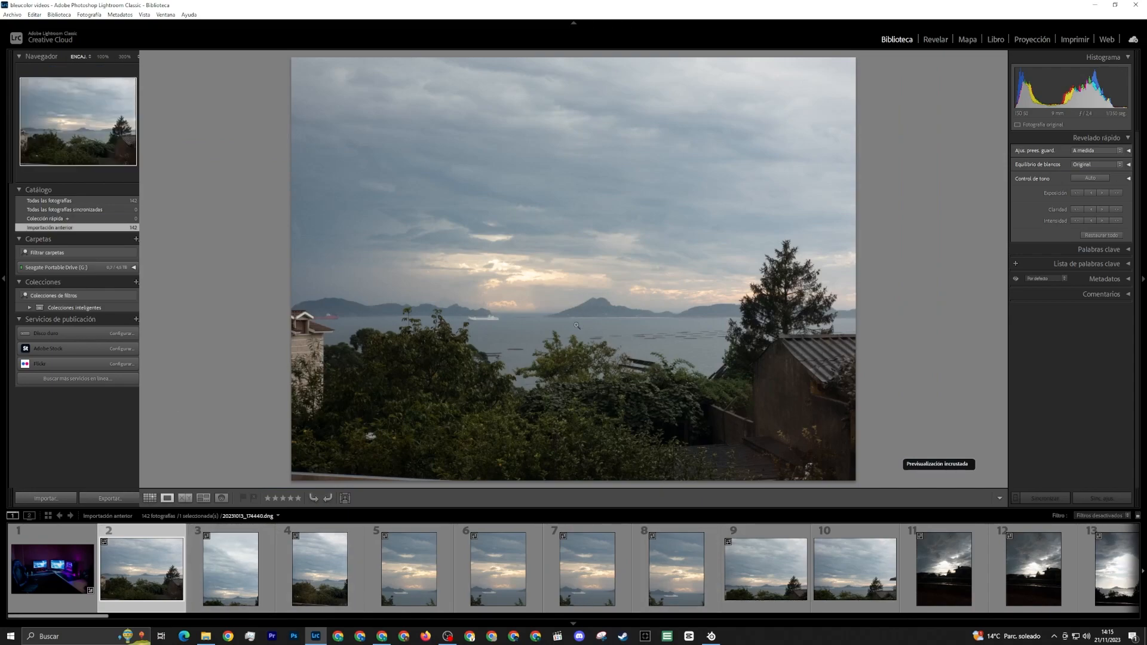
pyautogui.click(936, 40)
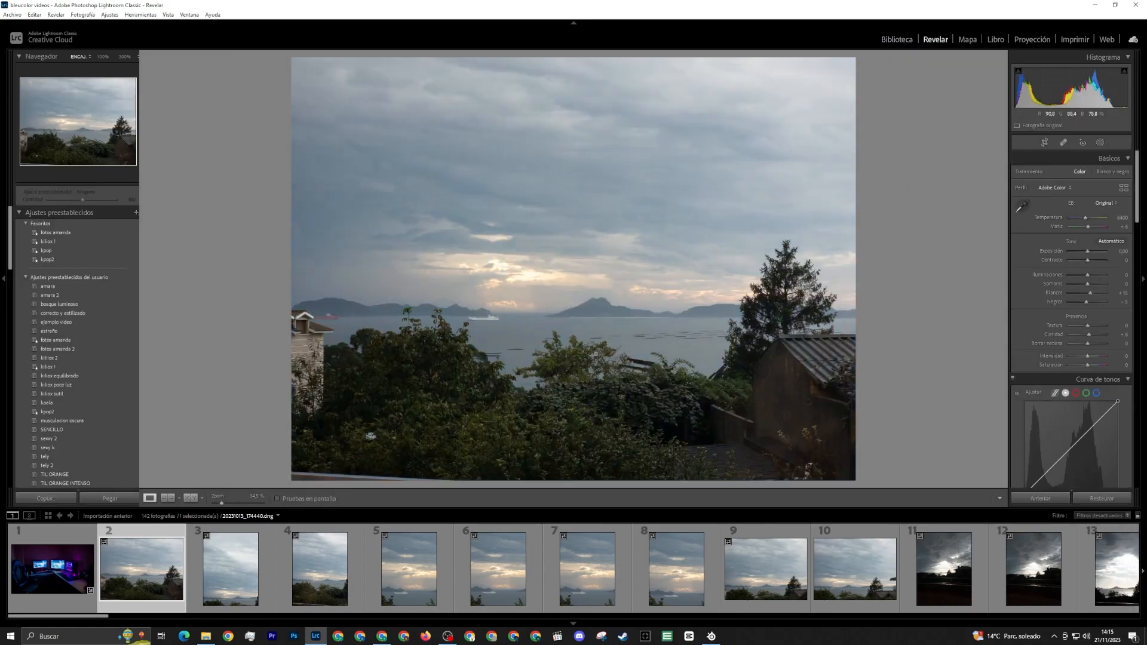
pyautogui.click(1044, 143)
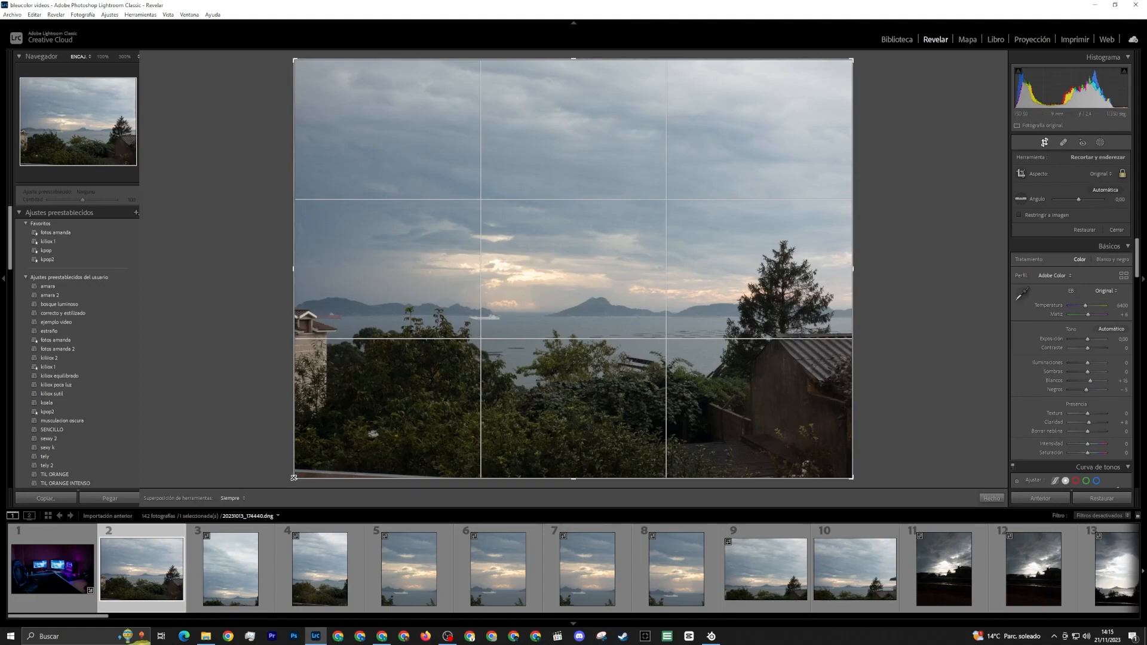
pyautogui.moveTo(293, 478); pyautogui.dragTo(348, 418)
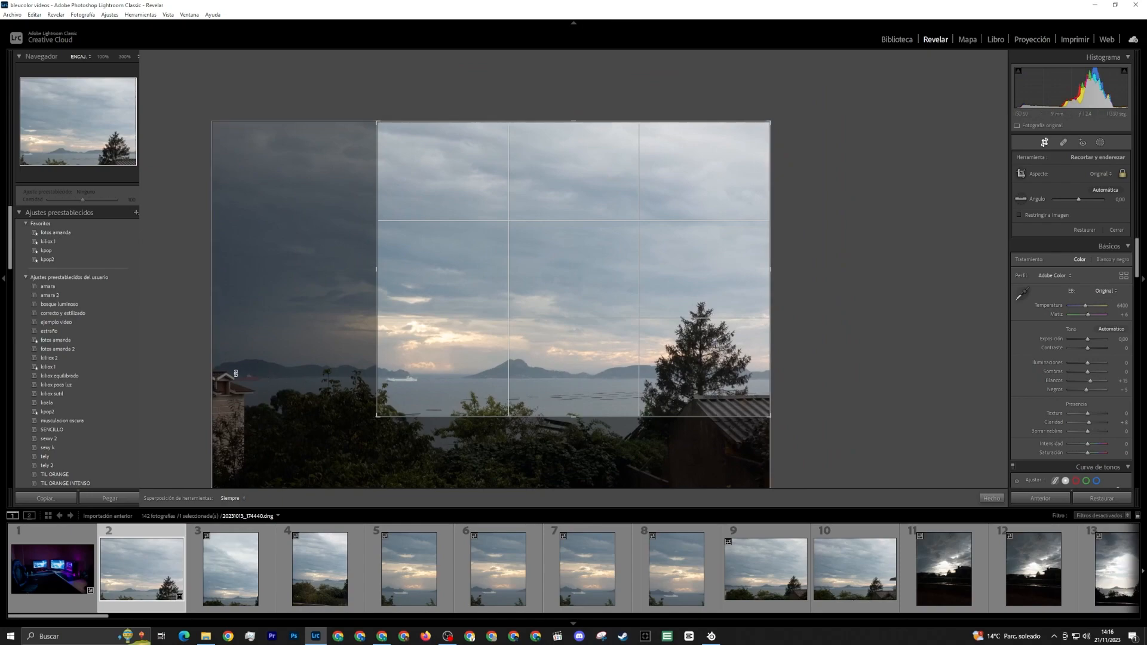
pyautogui.moveTo(771, 417); pyautogui.dragTo(731, 387)
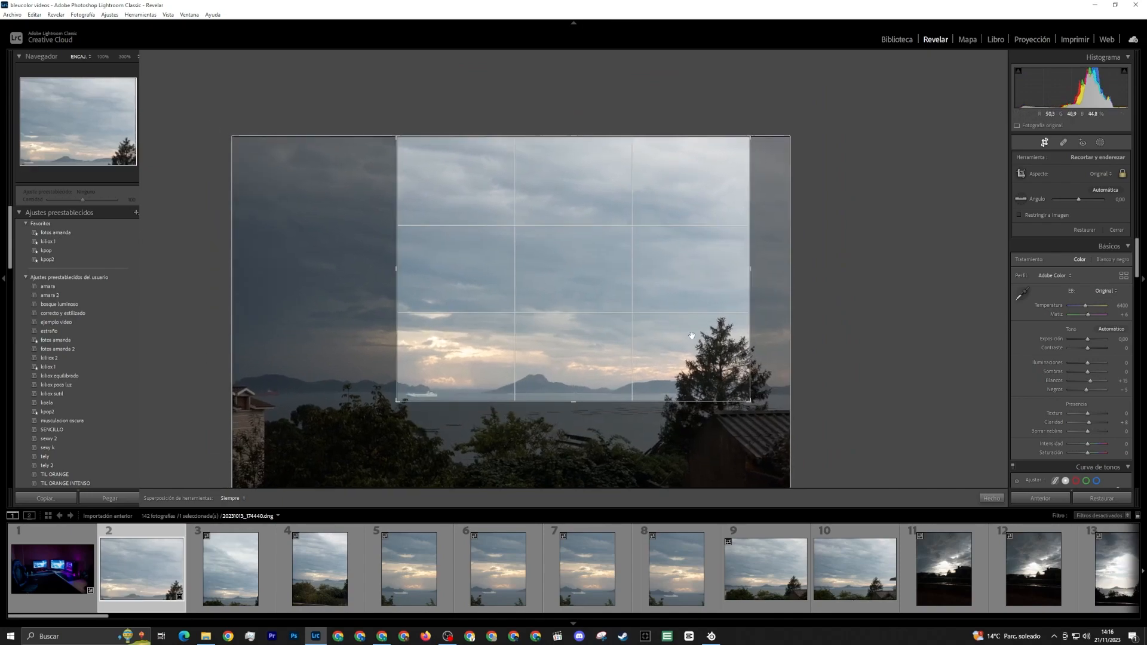
pyautogui.moveTo(692, 336); pyautogui.dragTo(728, 367)
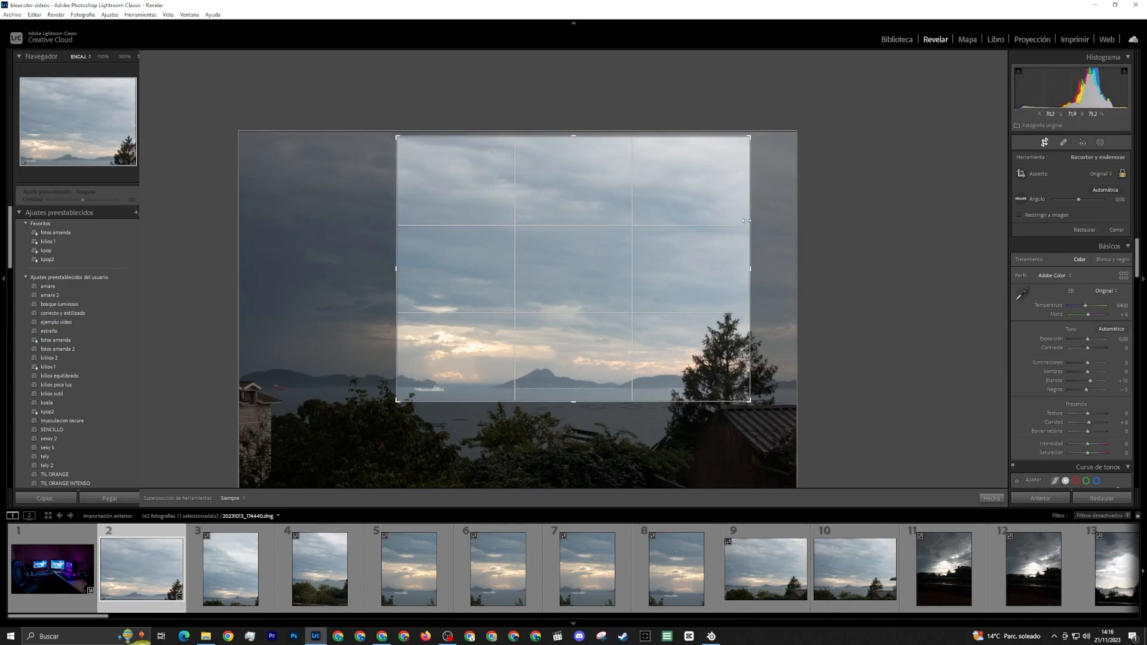
# Tighten the crop around the clouds, mountain and ferry so the tree and shrubs are excluded, and apply it
pyautogui.moveTo(747, 140); pyautogui.dragTo(704, 172)
pyautogui.moveTo(574, 369); pyautogui.dragTo(573, 367)
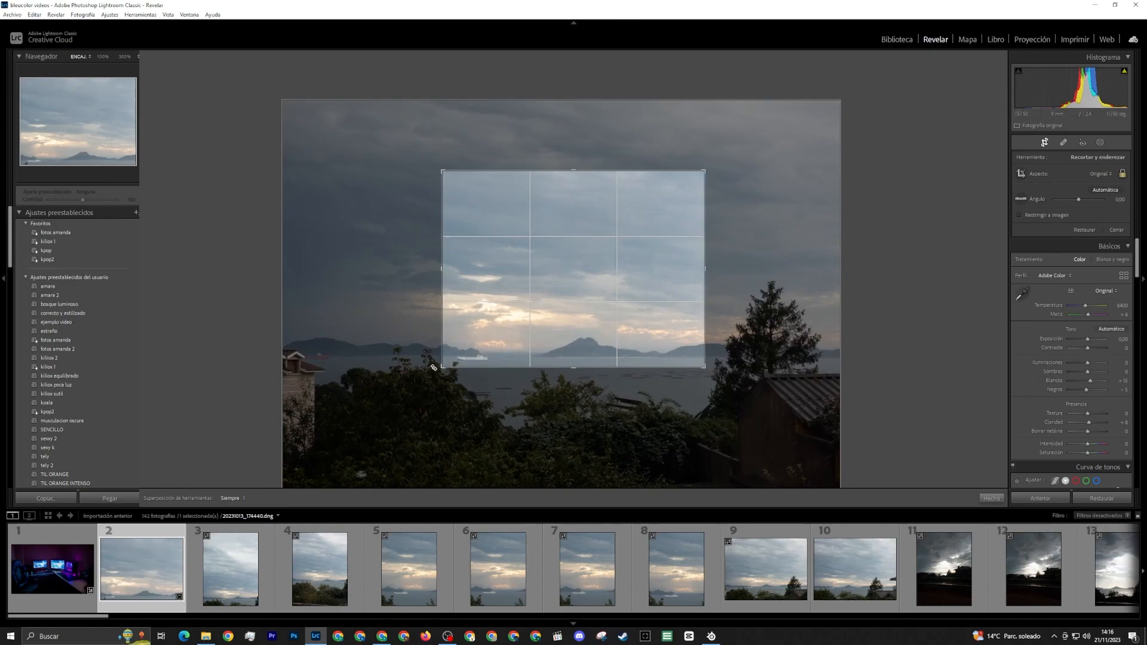
pyautogui.moveTo(442, 366); pyautogui.dragTo(443, 363)
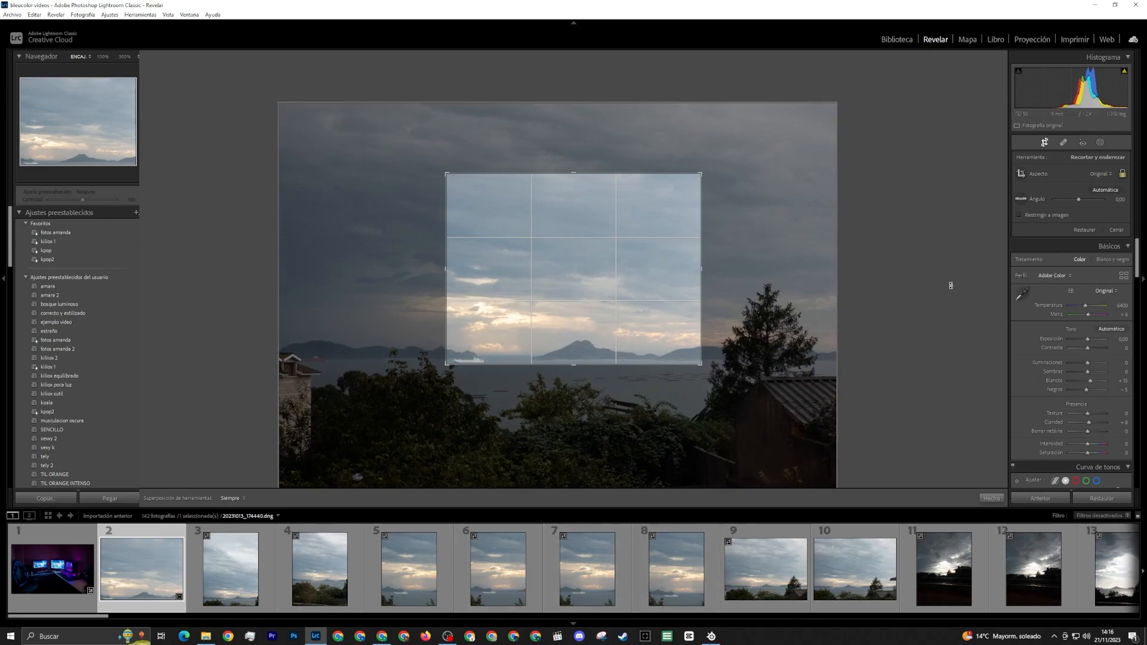
pyautogui.click(997, 501)
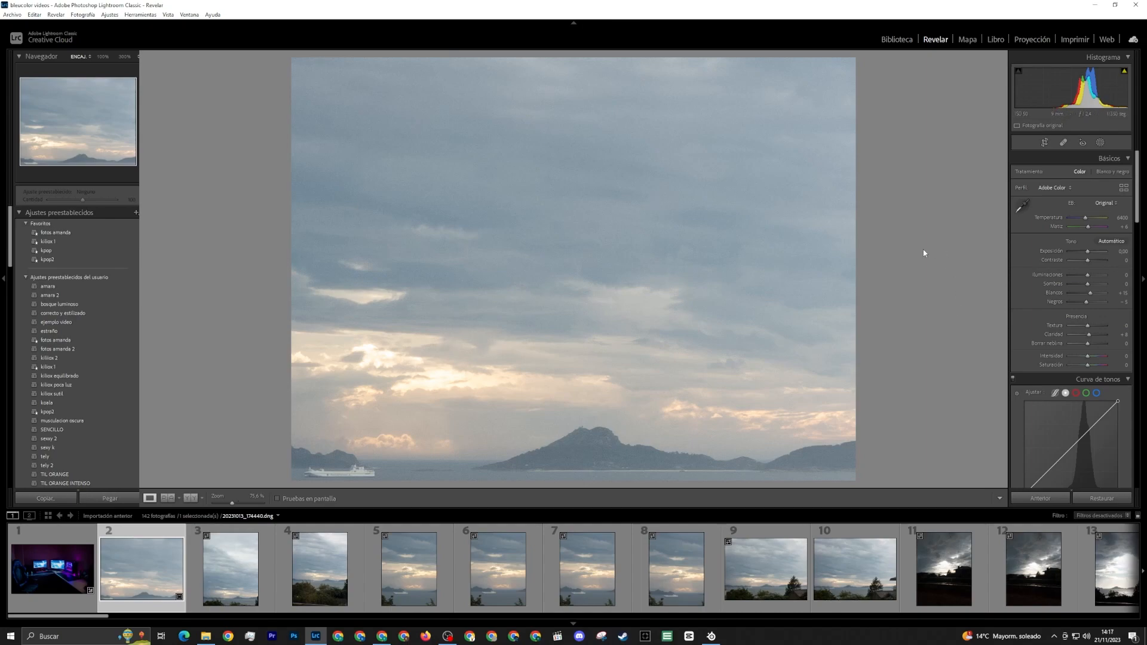
# Reopen the crop, make it slightly smaller and reposition it to keep the whole ferry in frame, and apply it
pyautogui.click(1050, 143)
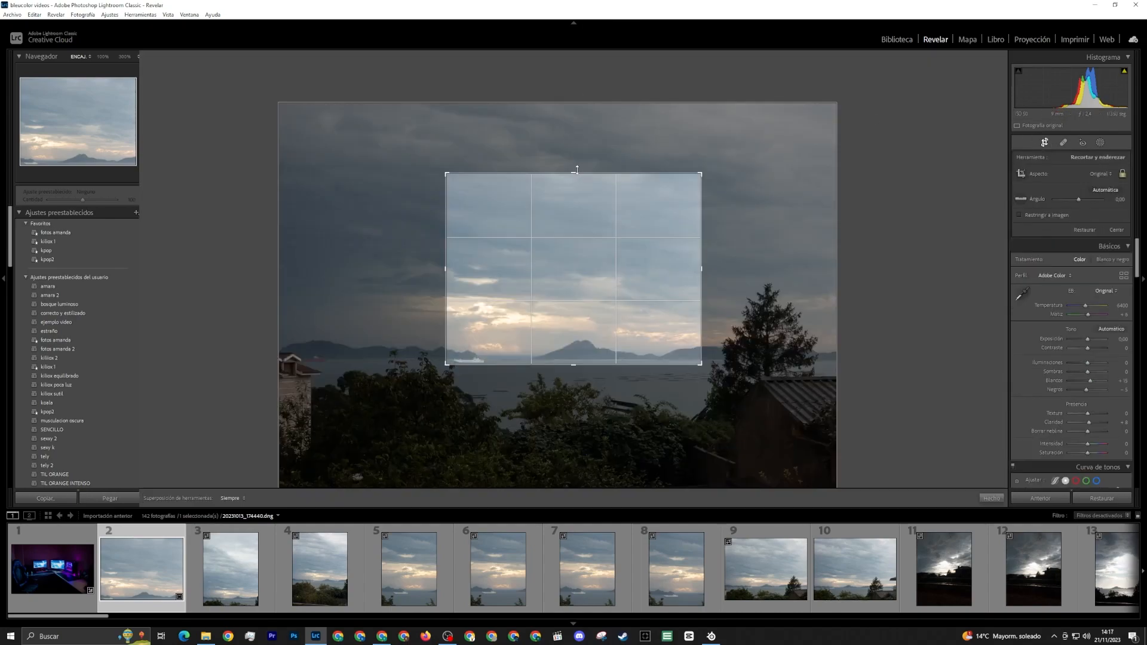
pyautogui.moveTo(575, 173); pyautogui.dragTo(575, 179)
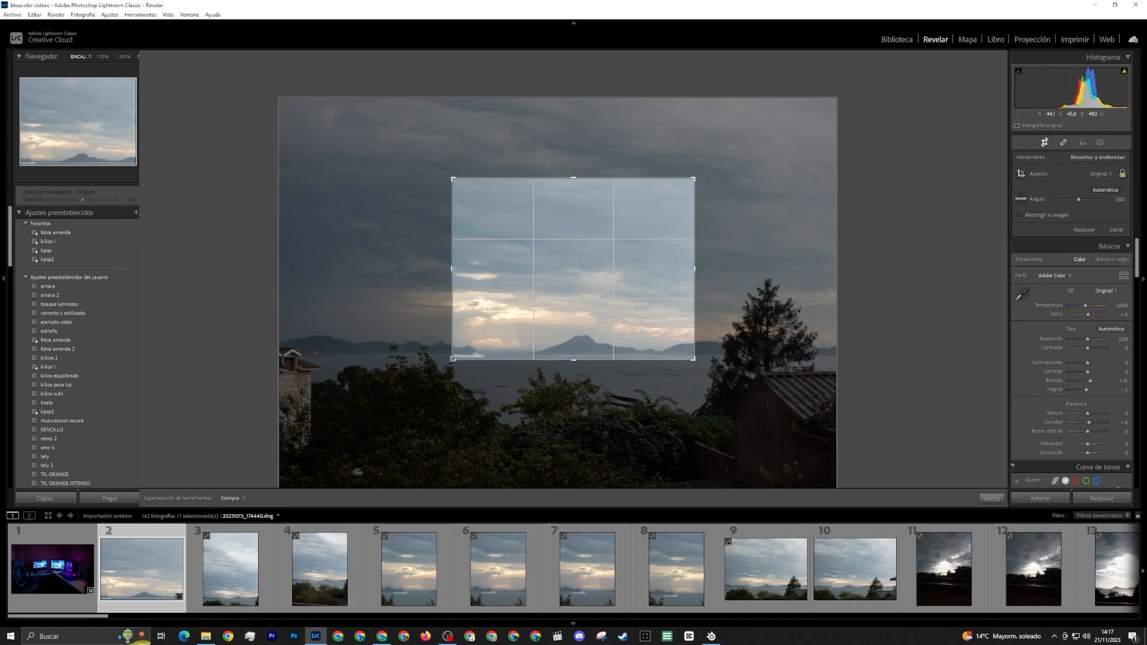
pyautogui.moveTo(451, 360); pyautogui.dragTo(477, 355)
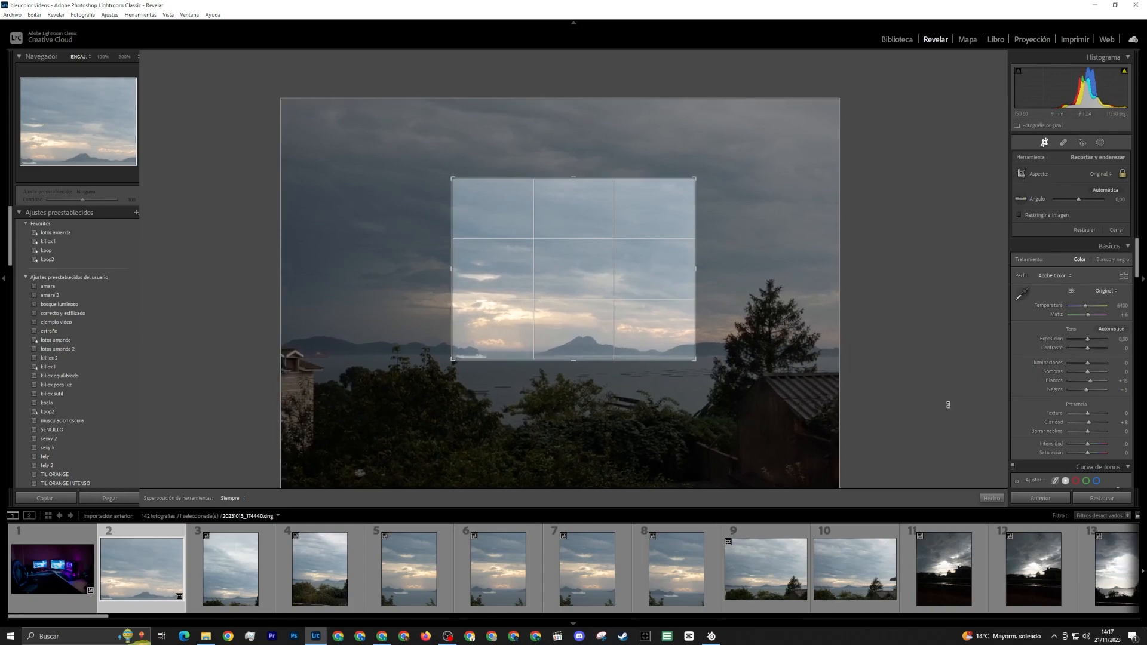
pyautogui.click(987, 499)
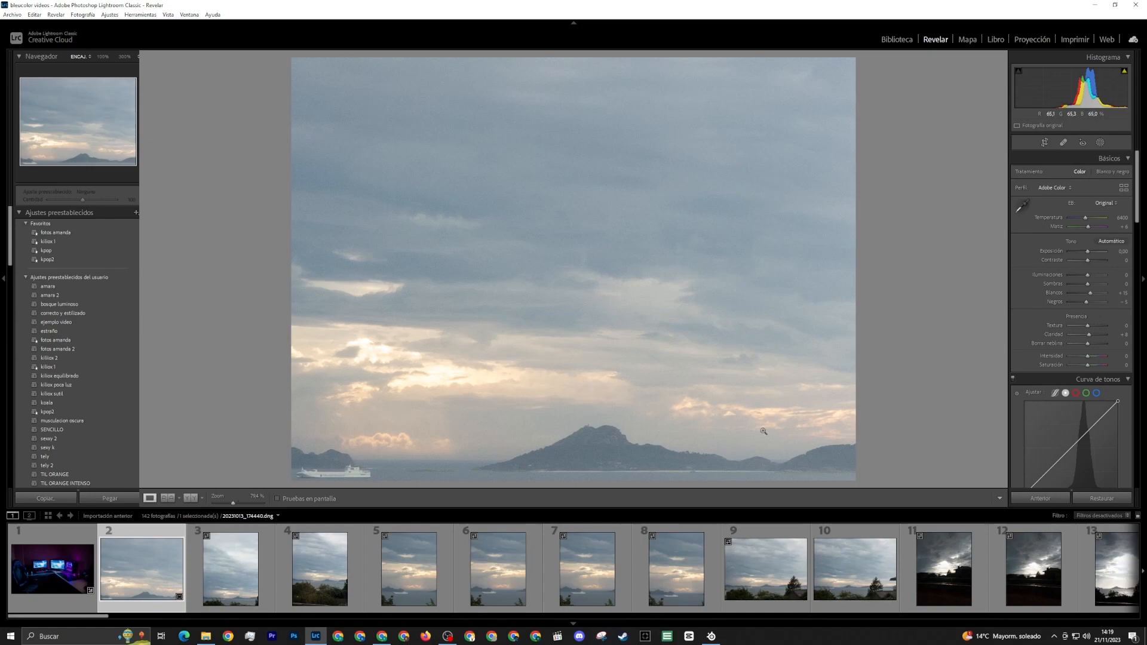
# Change the crop's aspect ratio to 1 x 1, reposition the image so both the ferry and mountain fit, and apply it
pyautogui.click(1045, 142)
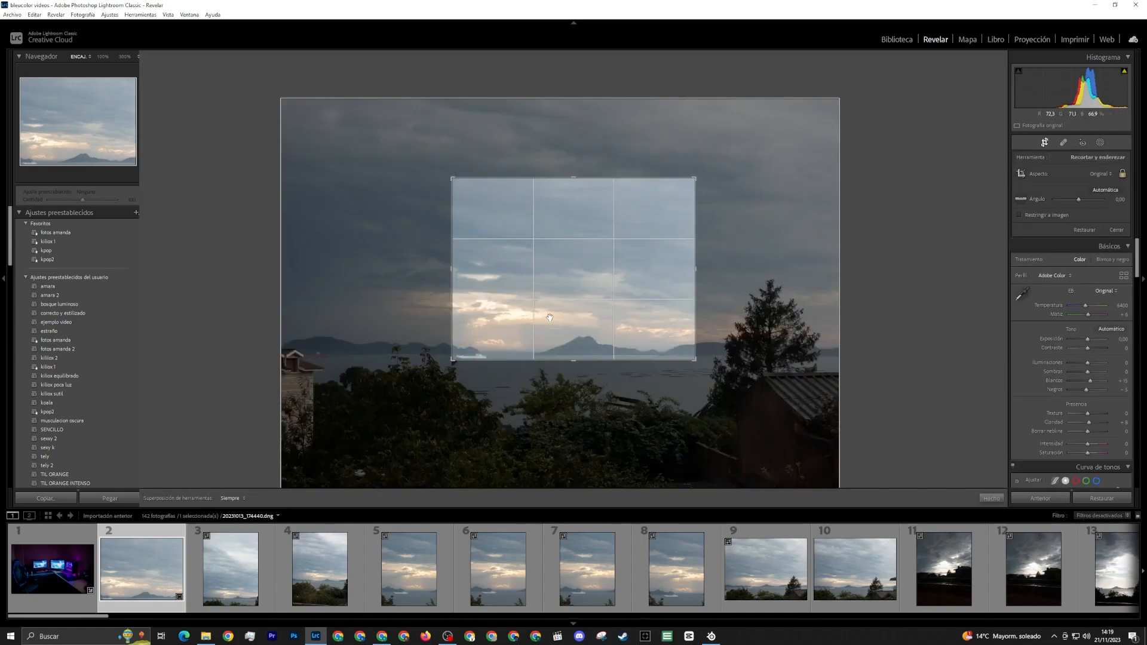
pyautogui.click(1121, 175)
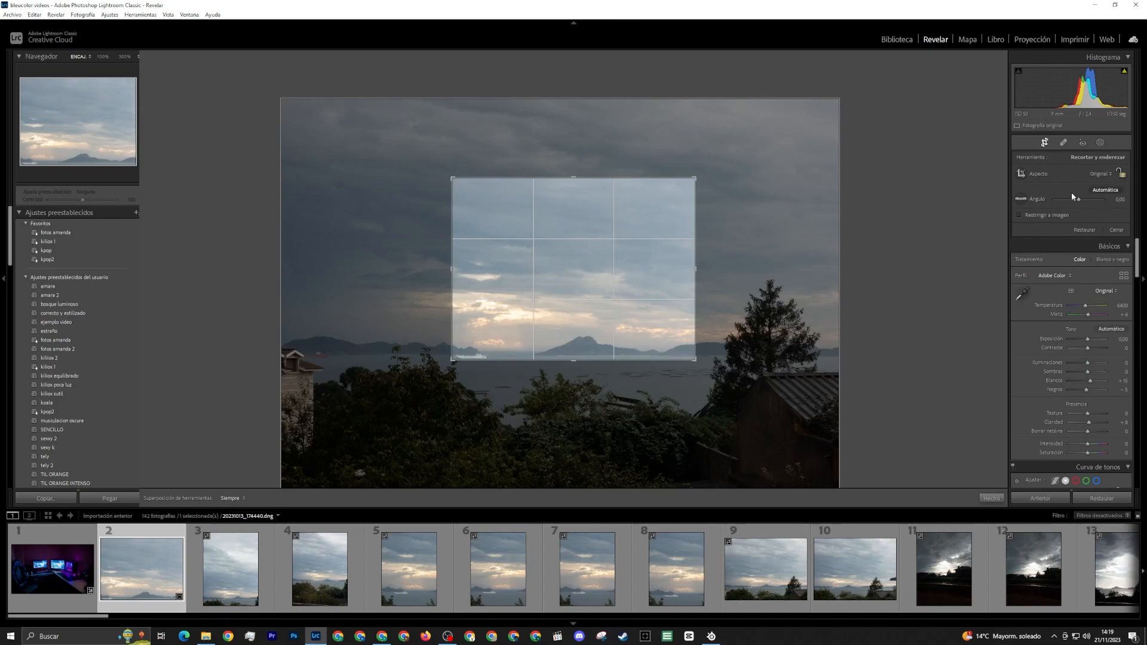
pyautogui.click(1101, 174)
pyautogui.click(1028, 219)
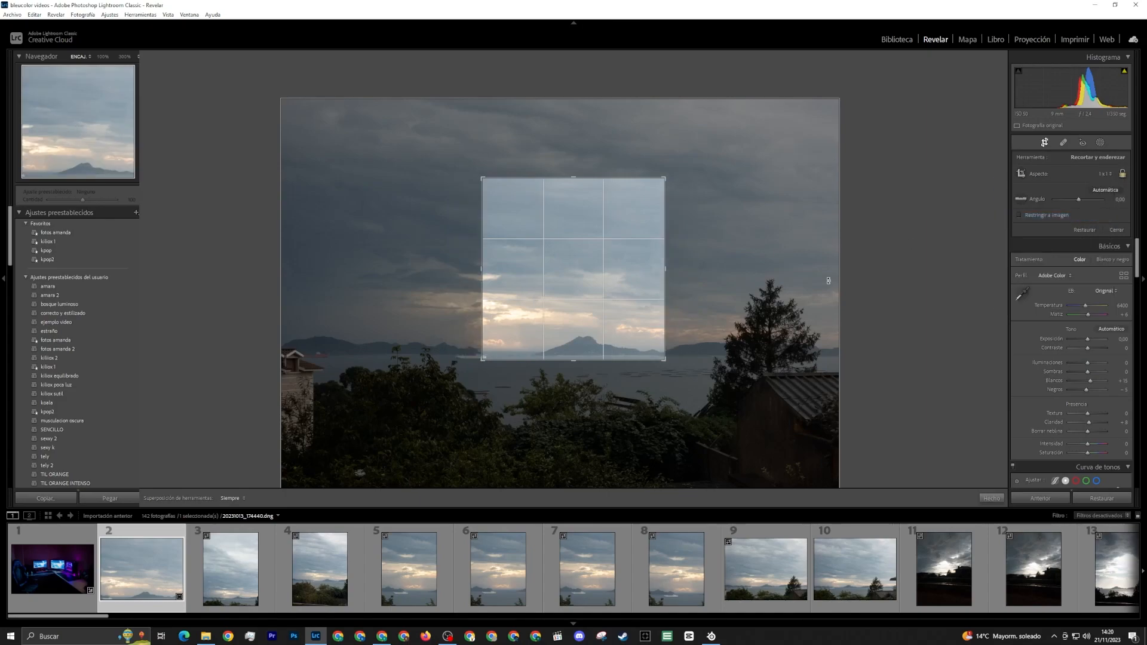
pyautogui.moveTo(573, 315); pyautogui.dragTo(605, 319)
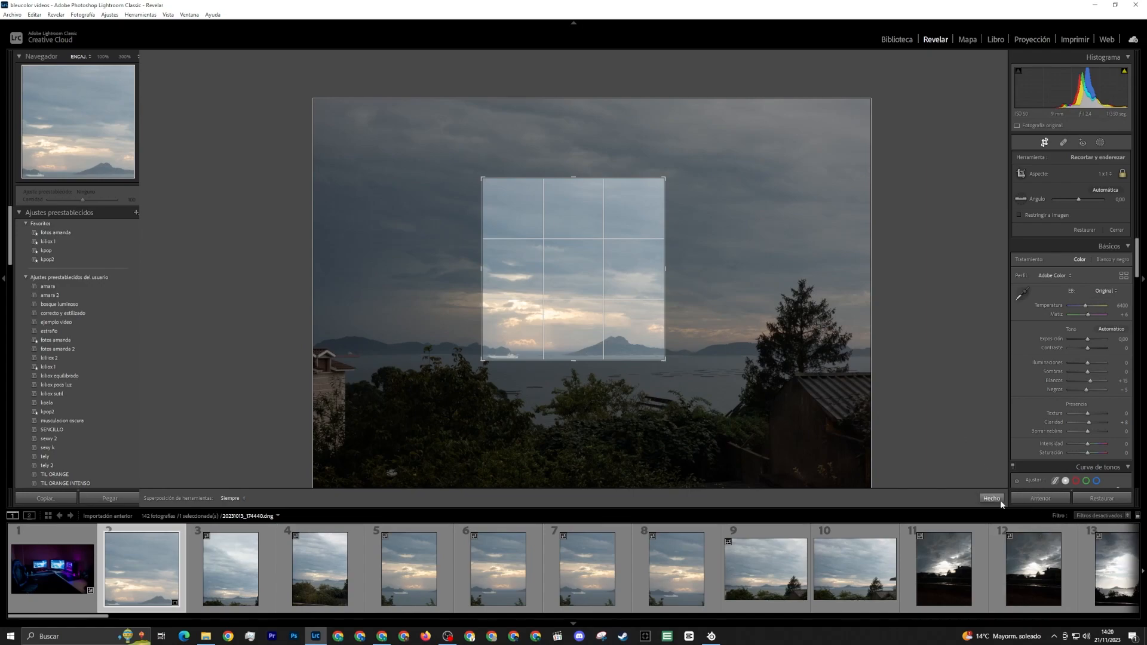
pyautogui.click(997, 499)
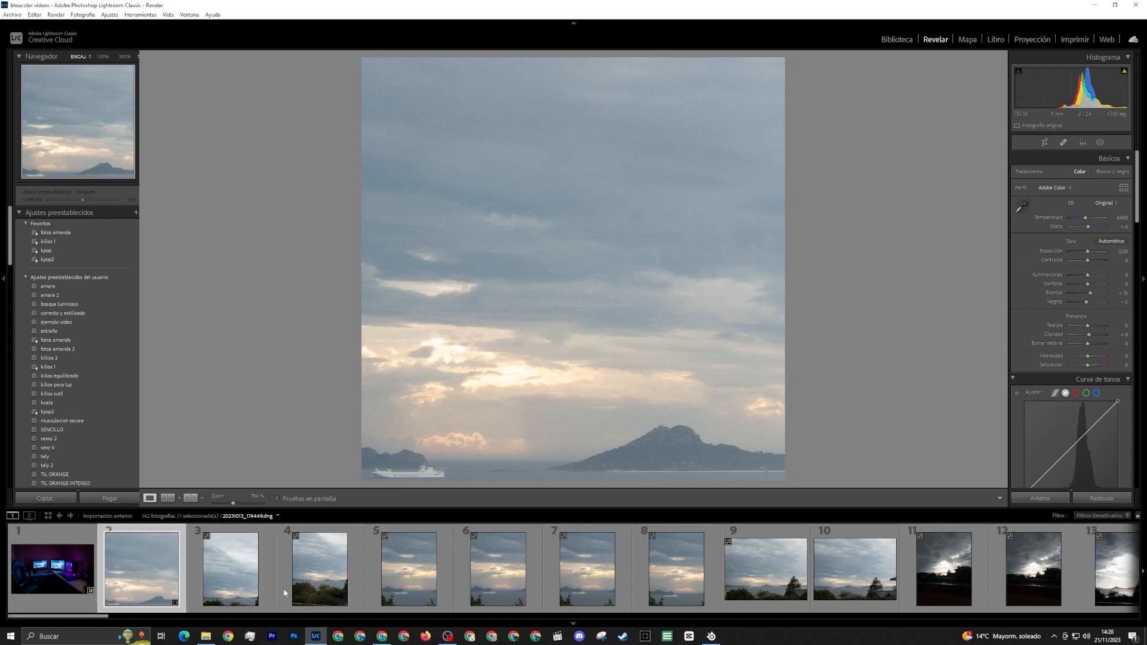
# Crop the third photo at its original aspect to cut off most of the foreground bushes, and apply it
pyautogui.click(218, 590)
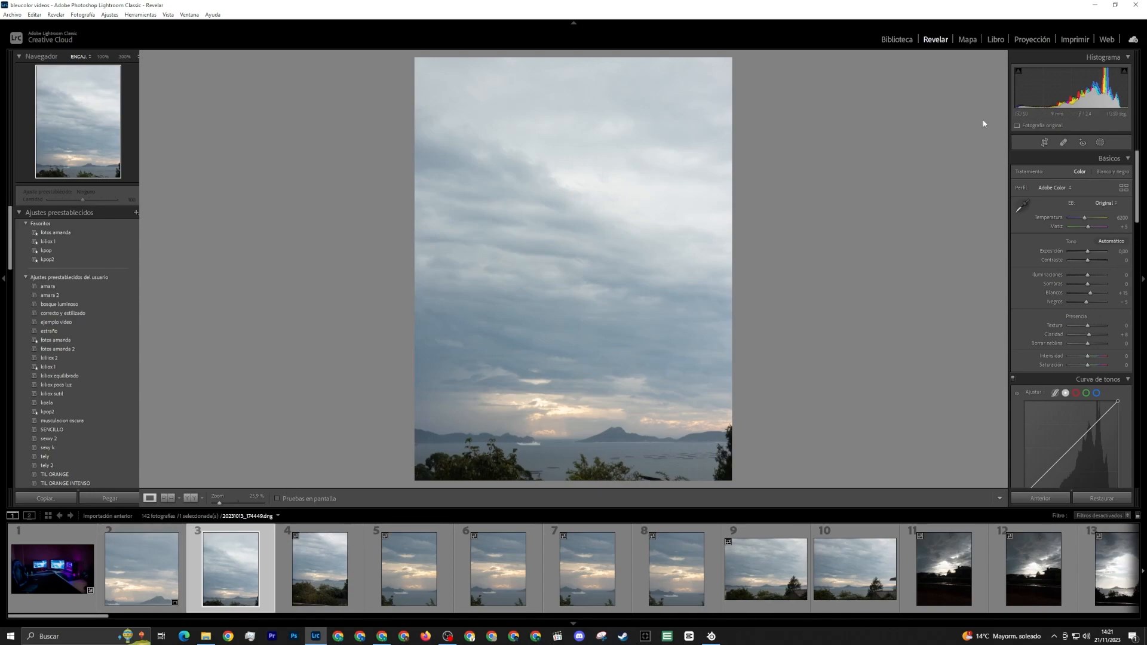
pyautogui.click(1044, 143)
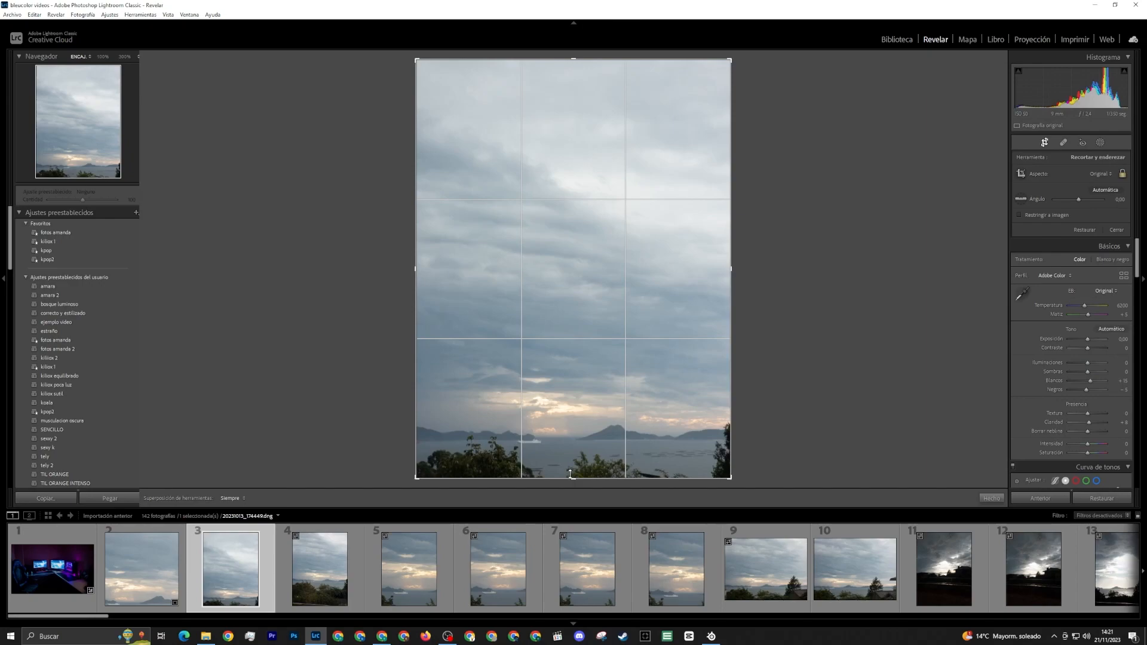
pyautogui.moveTo(573, 477); pyautogui.dragTo(575, 465)
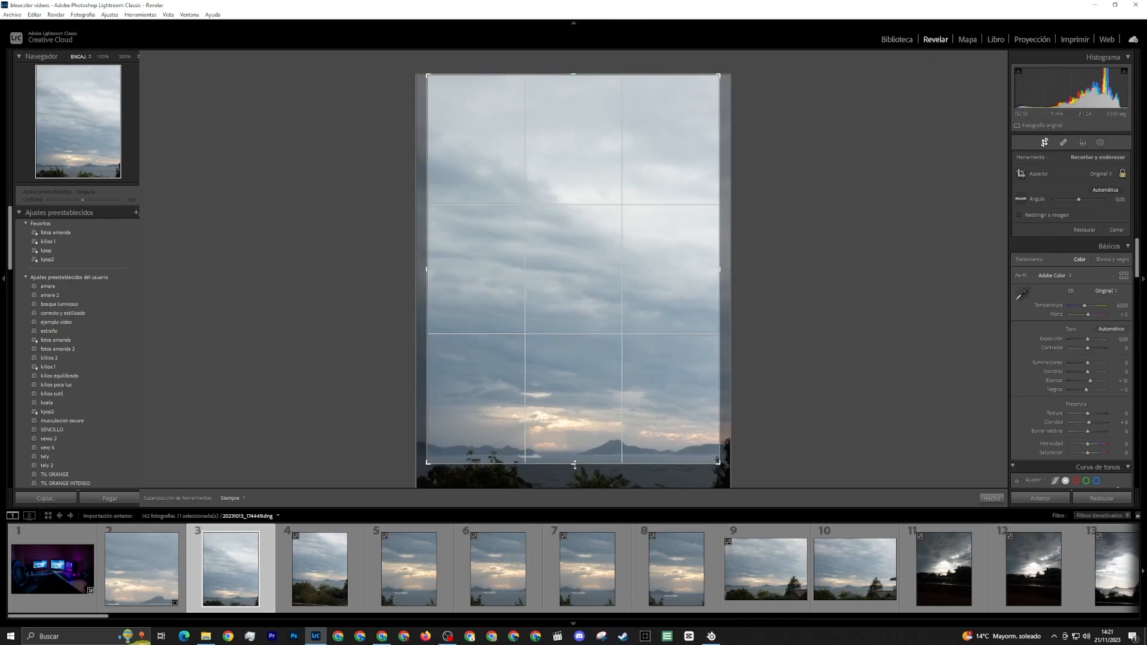
pyautogui.press('Return')
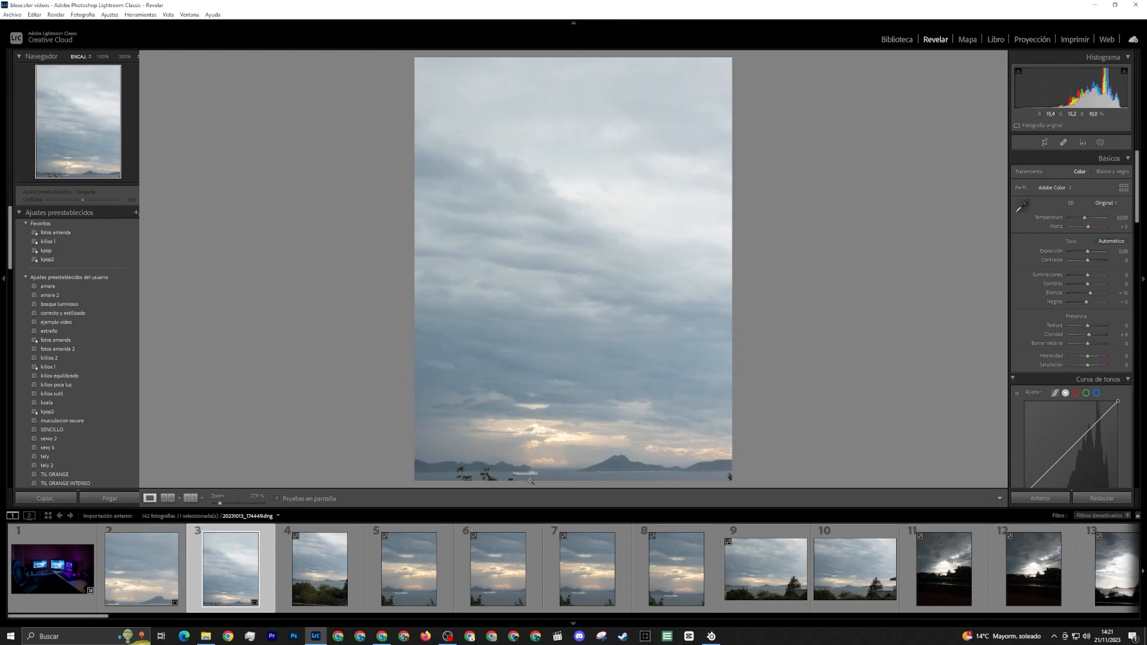
# Clone out the remaining branches along the lower edge of the third photo and finish the retouching
pyautogui.click(1063, 142)
pyautogui.scroll(6, 729, 476)
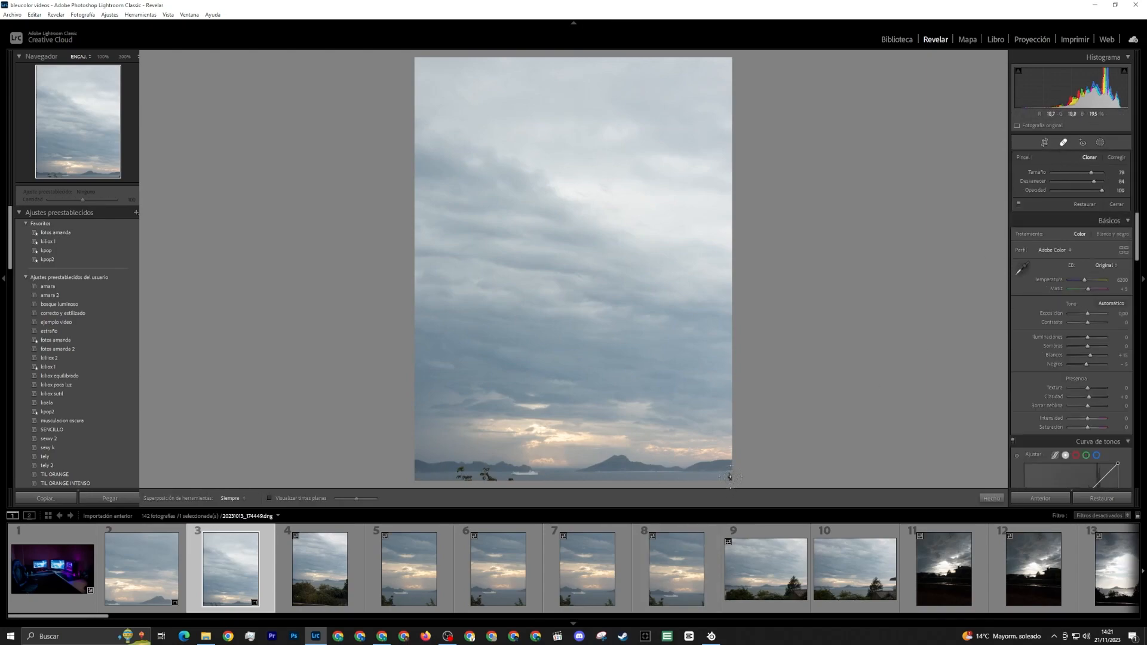
pyautogui.click(730, 476)
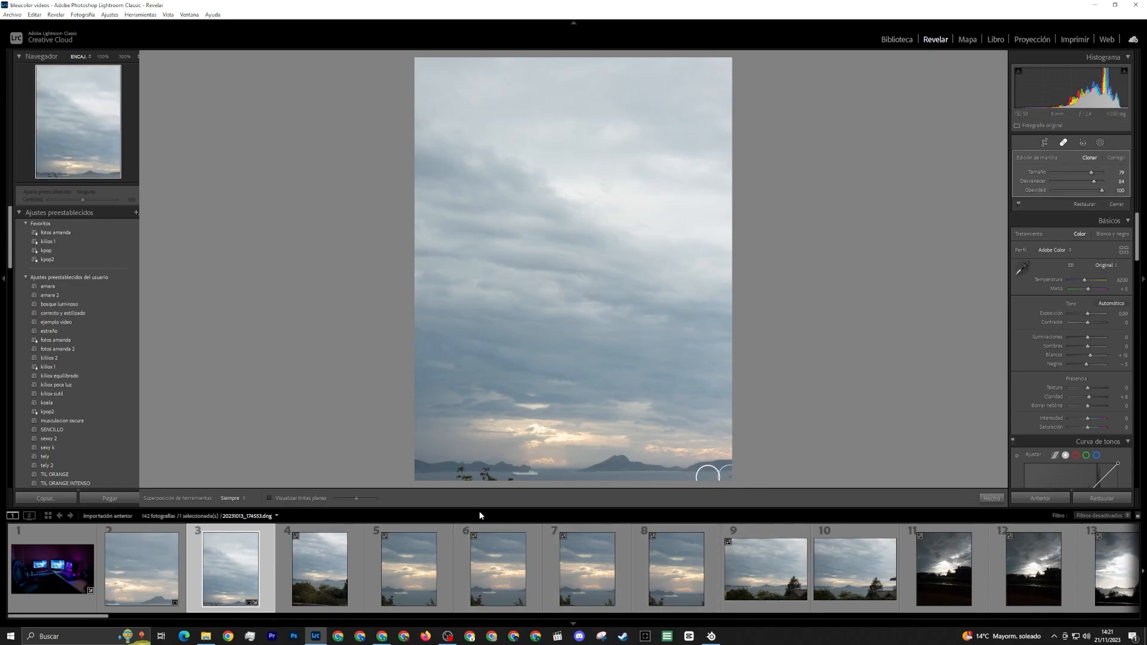
pyautogui.click(510, 478)
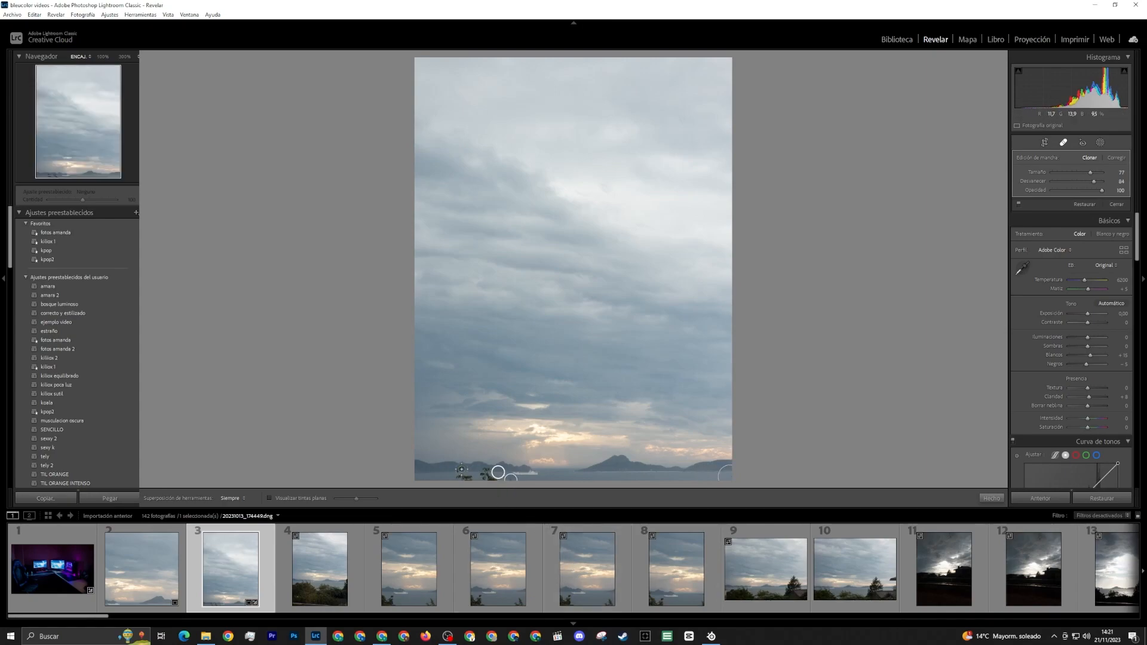
pyautogui.moveTo(462, 469)
pyautogui.mouseDown()
pyautogui.moveTo(456, 478)
pyautogui.moveTo(472, 478)
pyautogui.moveTo(429, 474)
pyautogui.moveTo(486, 475)
pyautogui.moveTo(473, 481)
pyautogui.mouseUp()
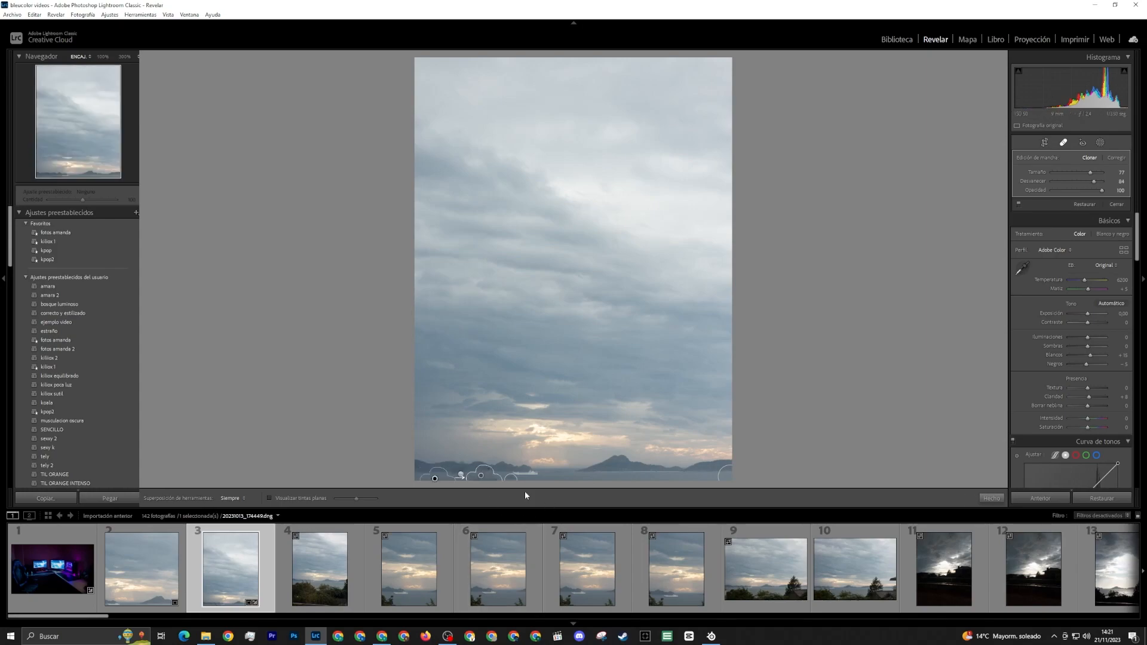
pyautogui.click(1063, 143)
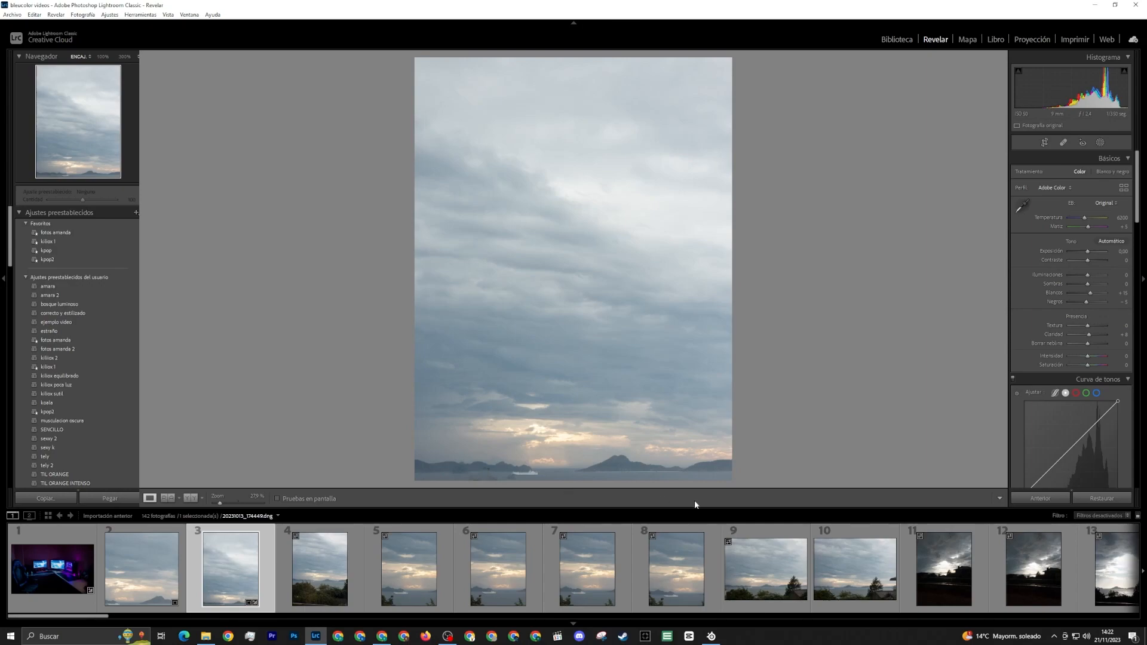
# Compare the third photo before and after the retouching and review its crop area without changing it
pyautogui.click(165, 499)
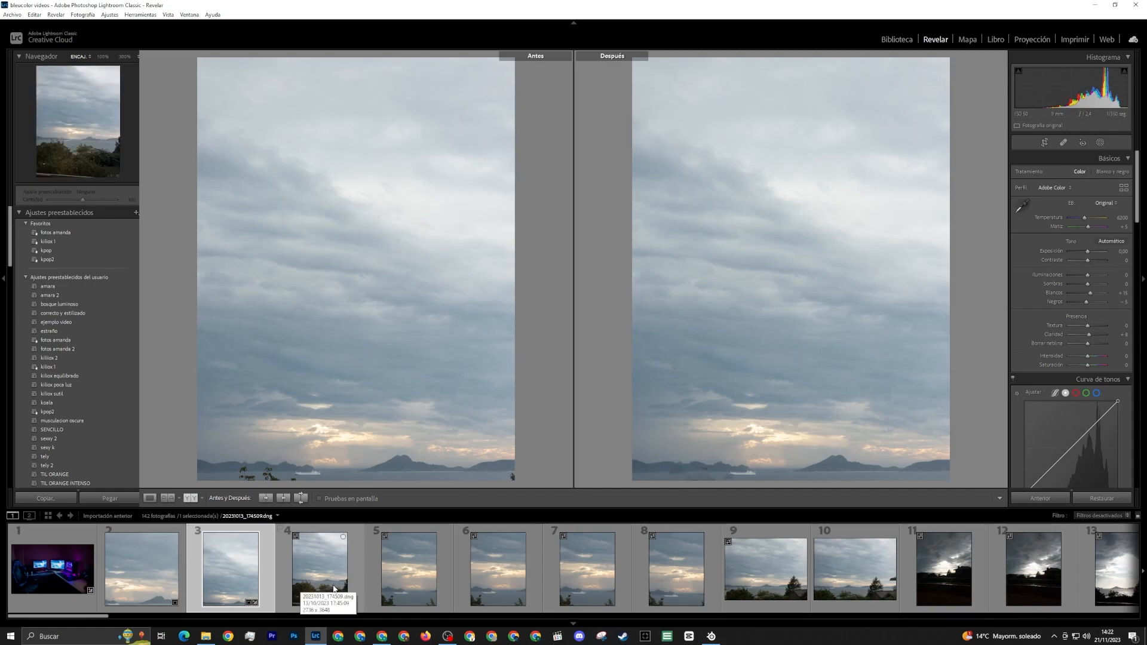
pyautogui.click(1044, 142)
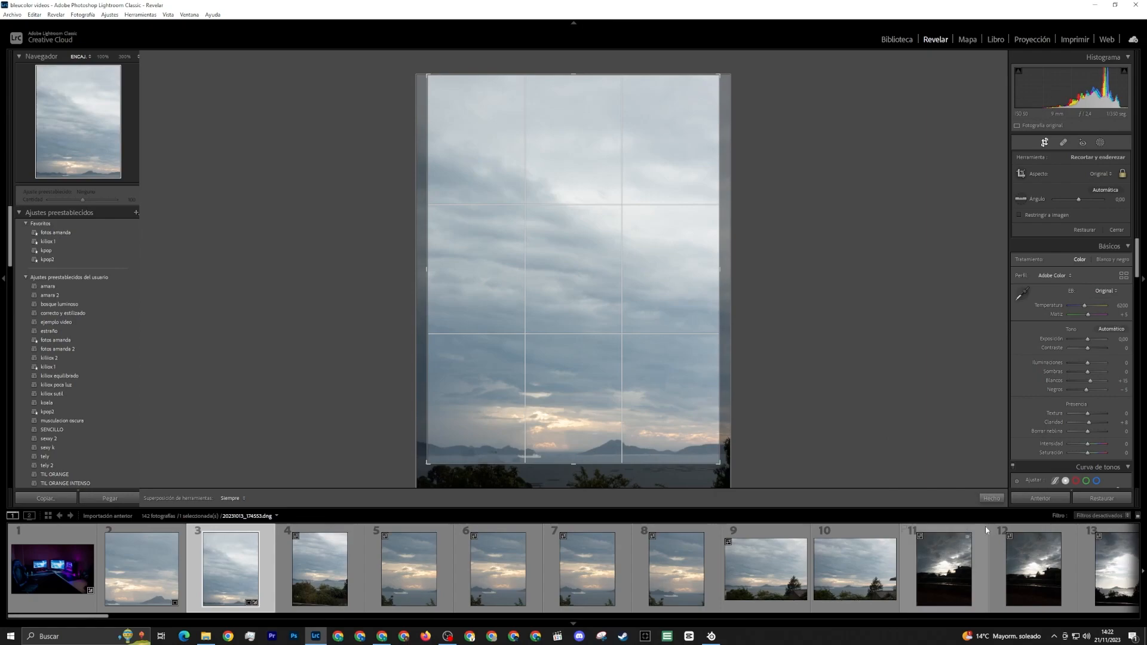
pyautogui.click(991, 500)
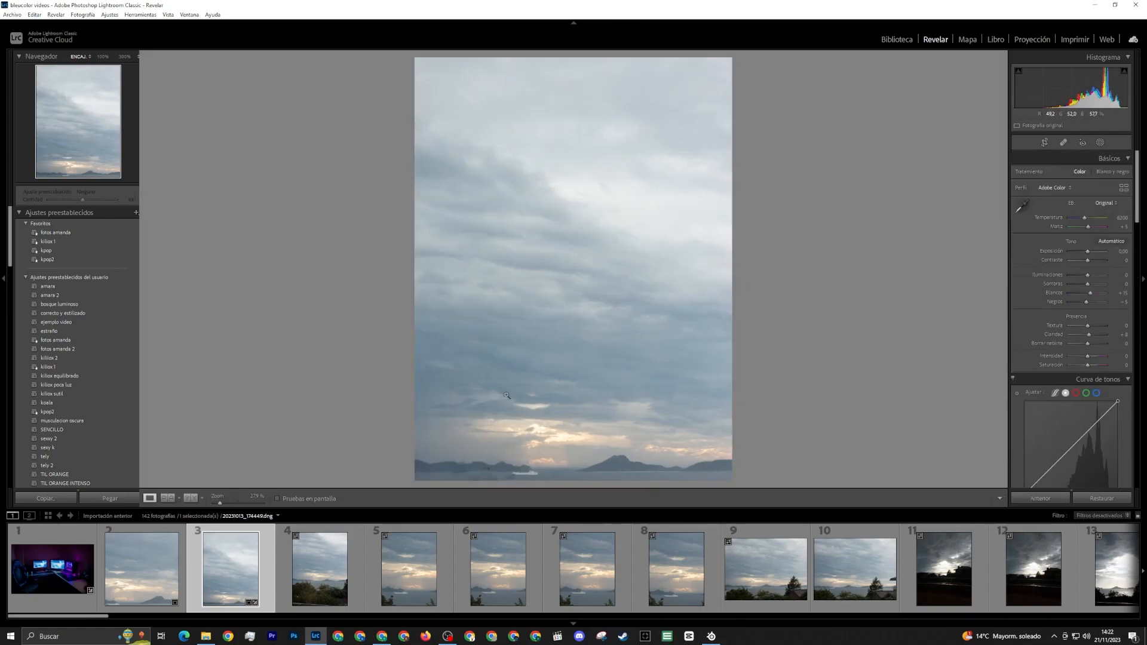
# Open the fifth photo, with the white ferry between two bushes, and start cropping it
pyautogui.click(439, 568)
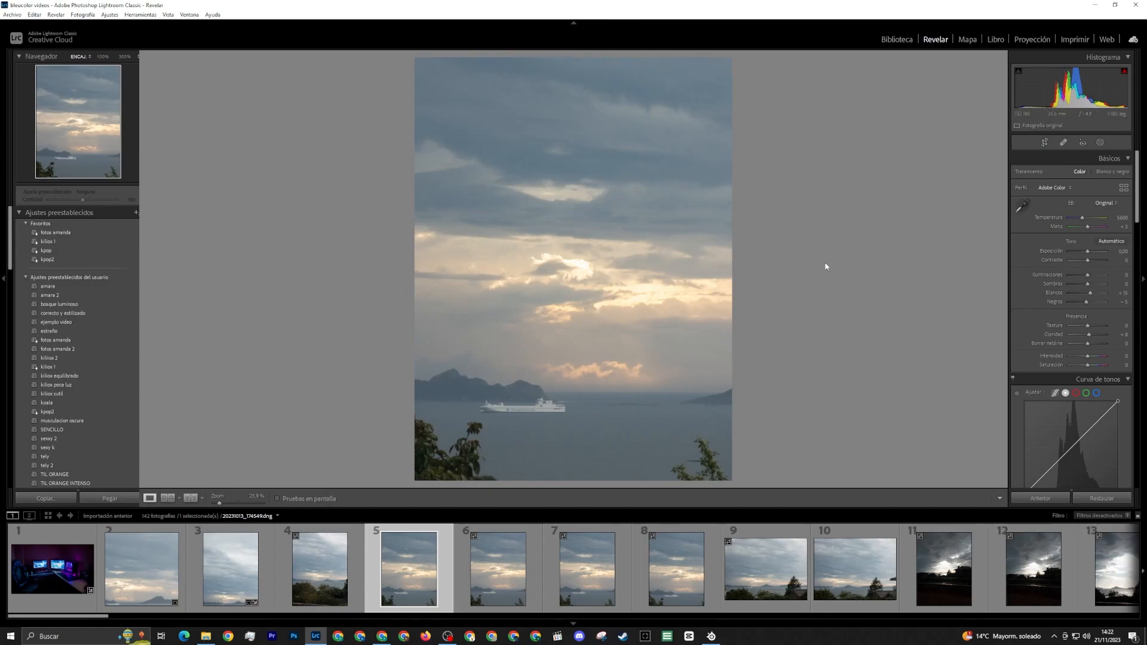
pyautogui.click(1045, 142)
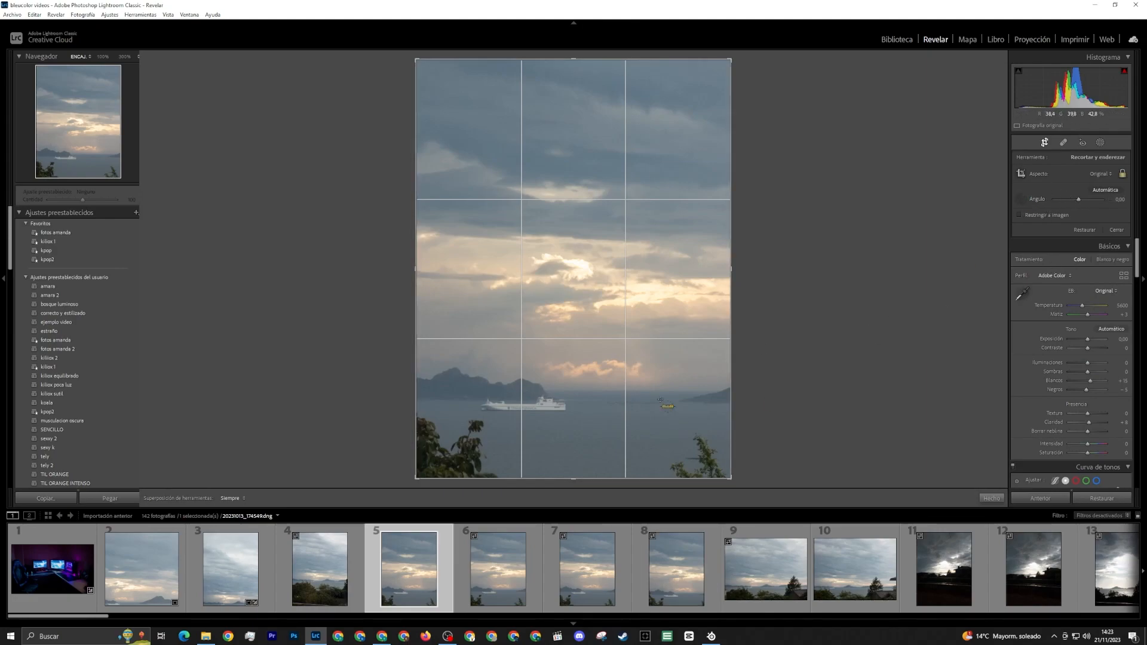
# Try redrawing the crop and cloning over the ferry in the fifth photo, and undo both edits
pyautogui.moveTo(550, 390); pyautogui.dragTo(667, 390)
pyautogui.click(574, 390)
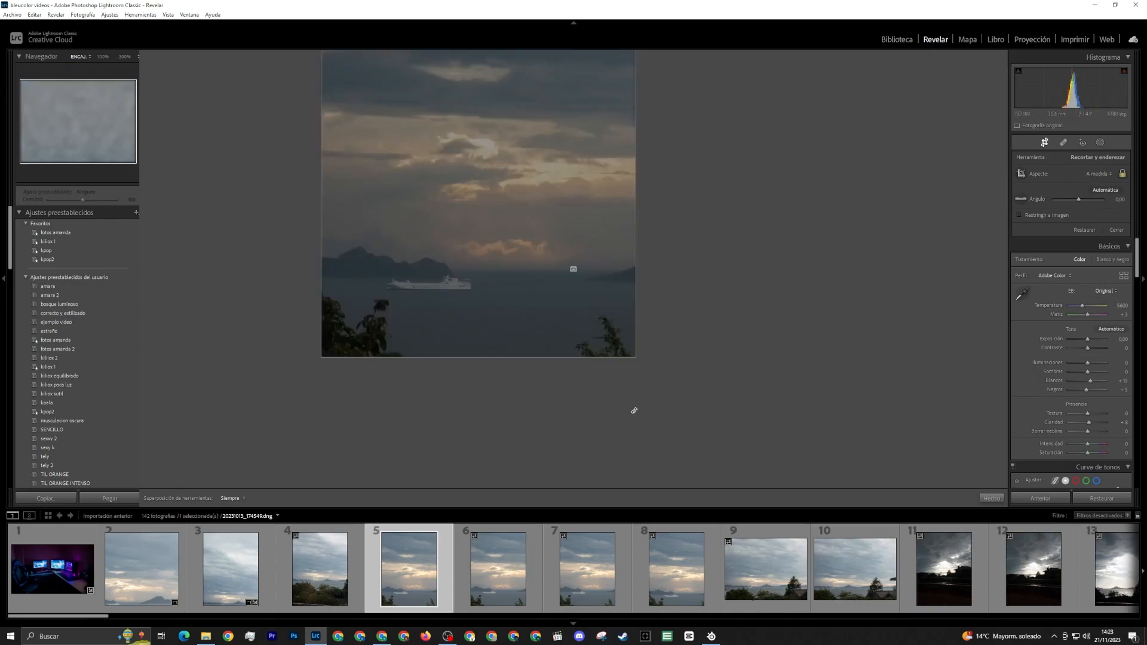
pyautogui.hotkey('ctrl', 'z')
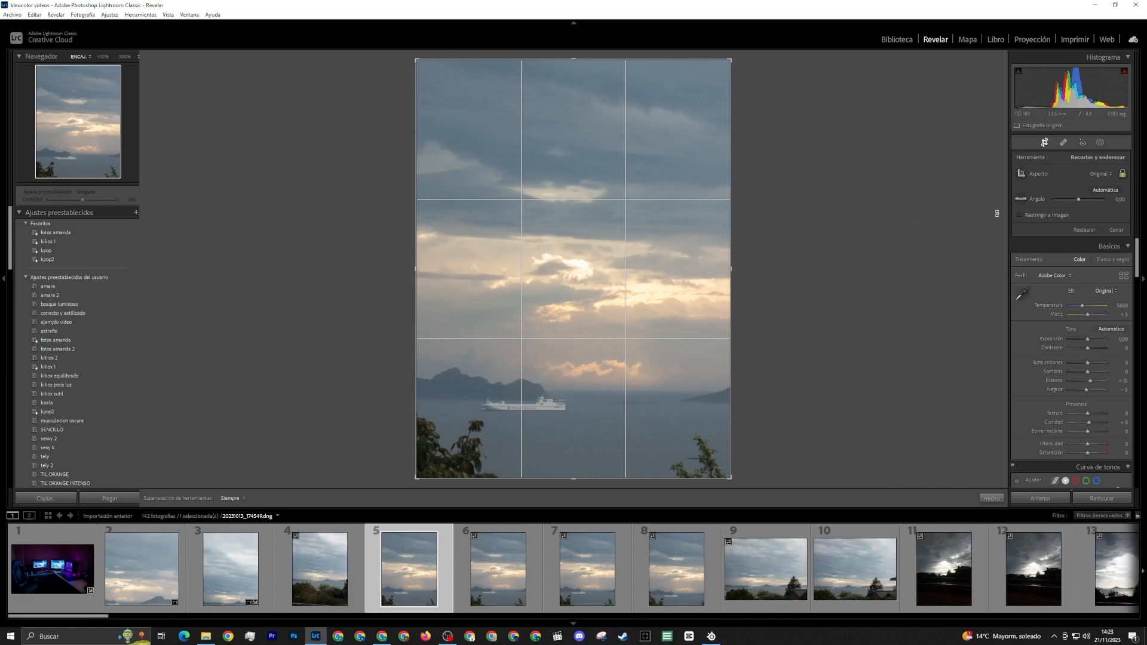
pyautogui.click(1021, 198)
pyautogui.click(1065, 142)
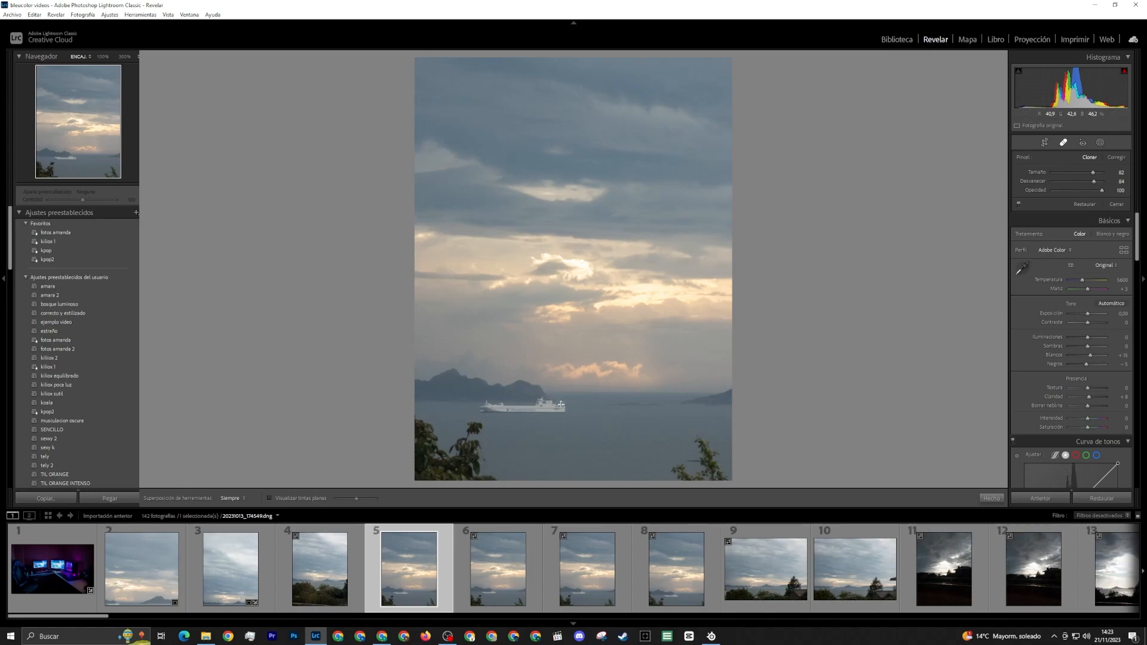
pyautogui.moveTo(561, 405)
pyautogui.mouseDown()
pyautogui.moveTo(479, 405)
pyautogui.moveTo(490, 411)
pyautogui.mouseUp()
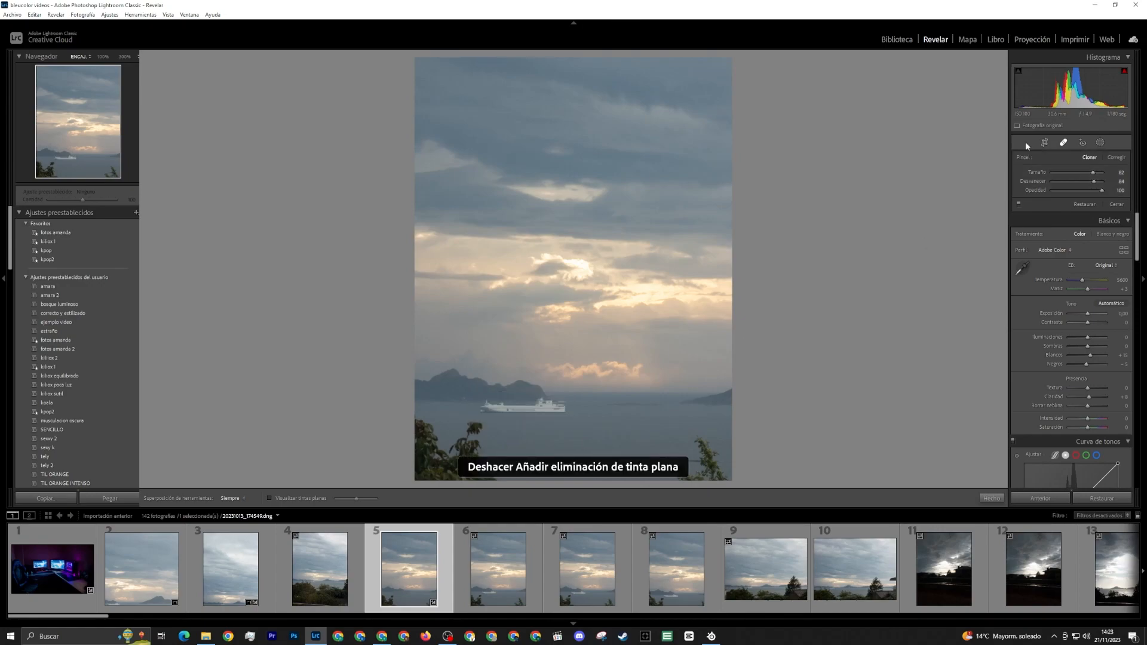
# Paint a brush mask over the ferry with texture 26, dehaze 13 and sharpness 22
pyautogui.click(1101, 144)
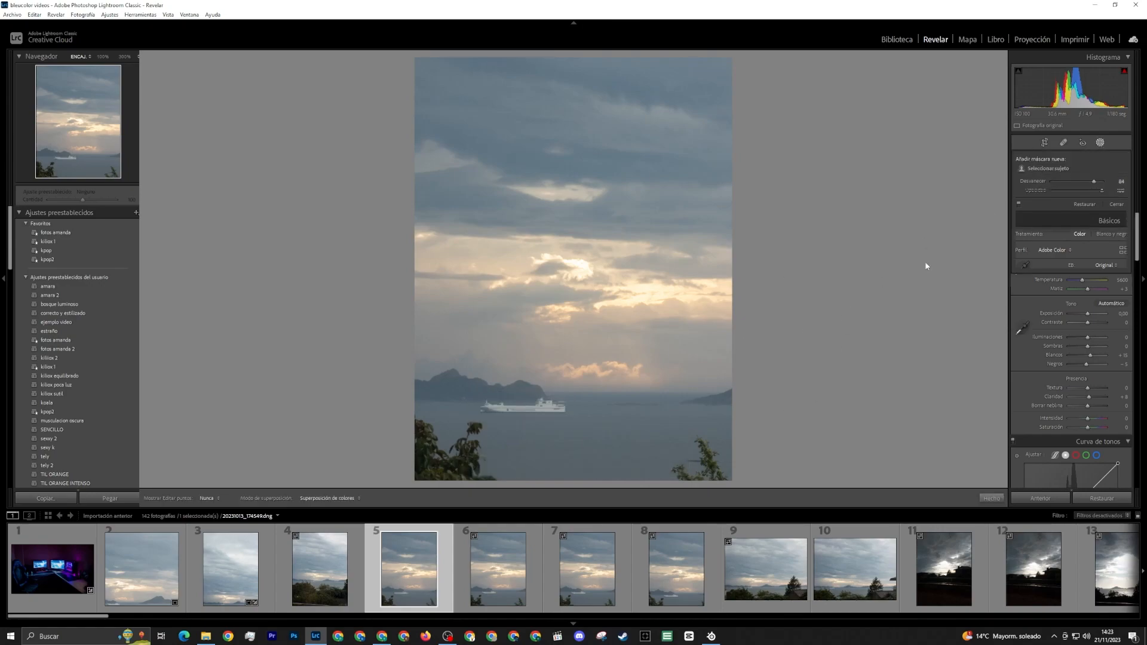
pyautogui.click(1033, 196)
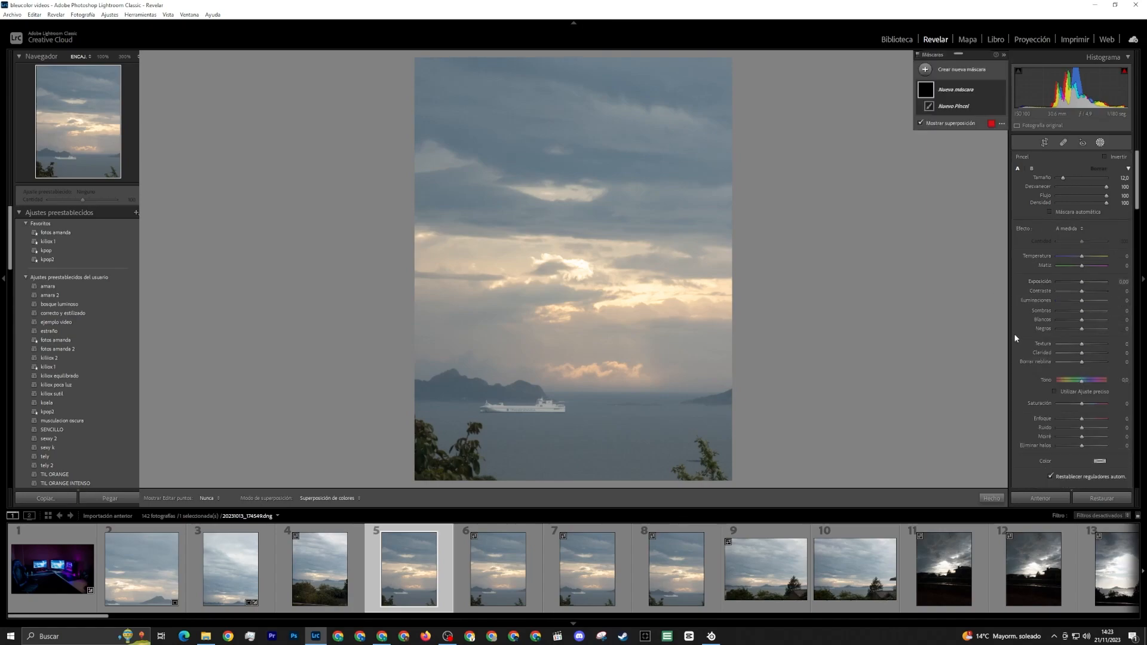
pyautogui.moveTo(1081, 344); pyautogui.dragTo(1085, 362)
pyautogui.click(1087, 418)
pyautogui.scroll(-4, 490, 402)
pyautogui.moveTo(478, 409); pyautogui.dragTo(564, 407)
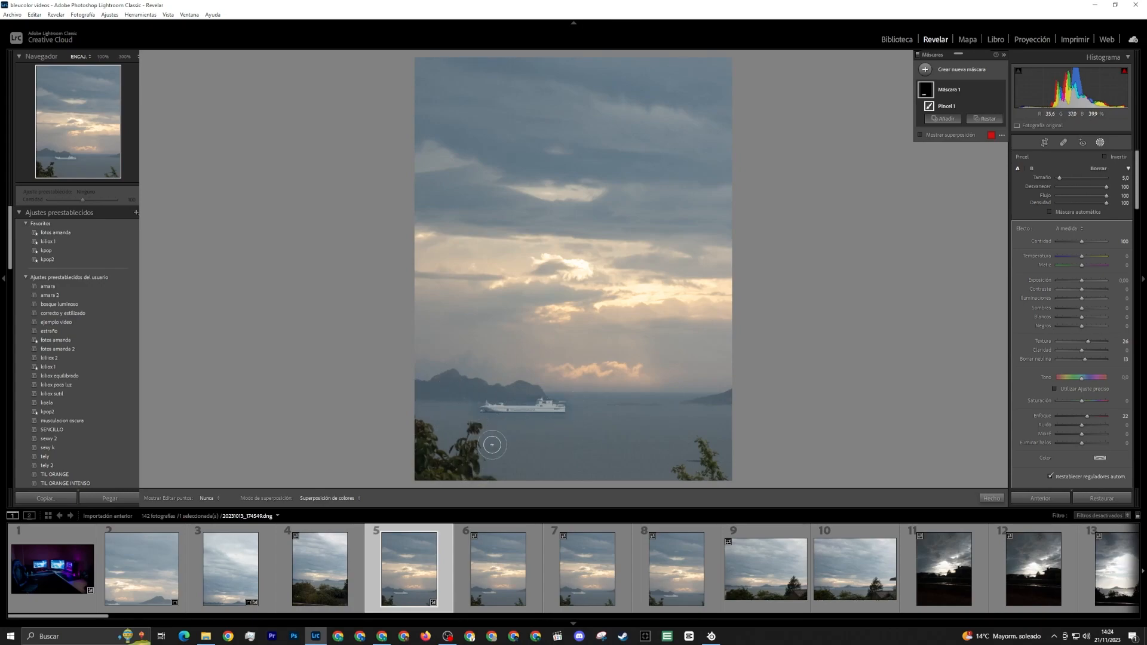
# Paint a second brush mask over the bushes in both lower corners, setting exposure to -0.22 and shadows to -78
pyautogui.click(932, 71)
pyautogui.click(963, 114)
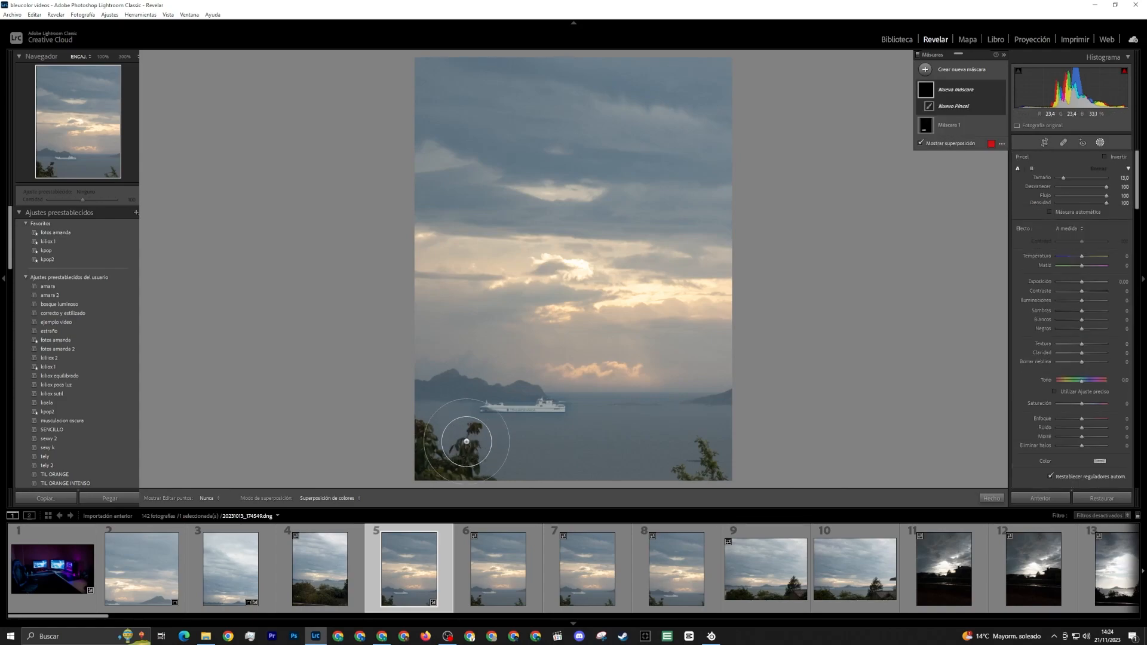
pyautogui.moveTo(466, 475); pyautogui.dragTo(445, 473)
pyautogui.moveTo(691, 456)
pyautogui.mouseDown()
pyautogui.moveTo(691, 482)
pyautogui.moveTo(738, 478)
pyautogui.mouseUp()
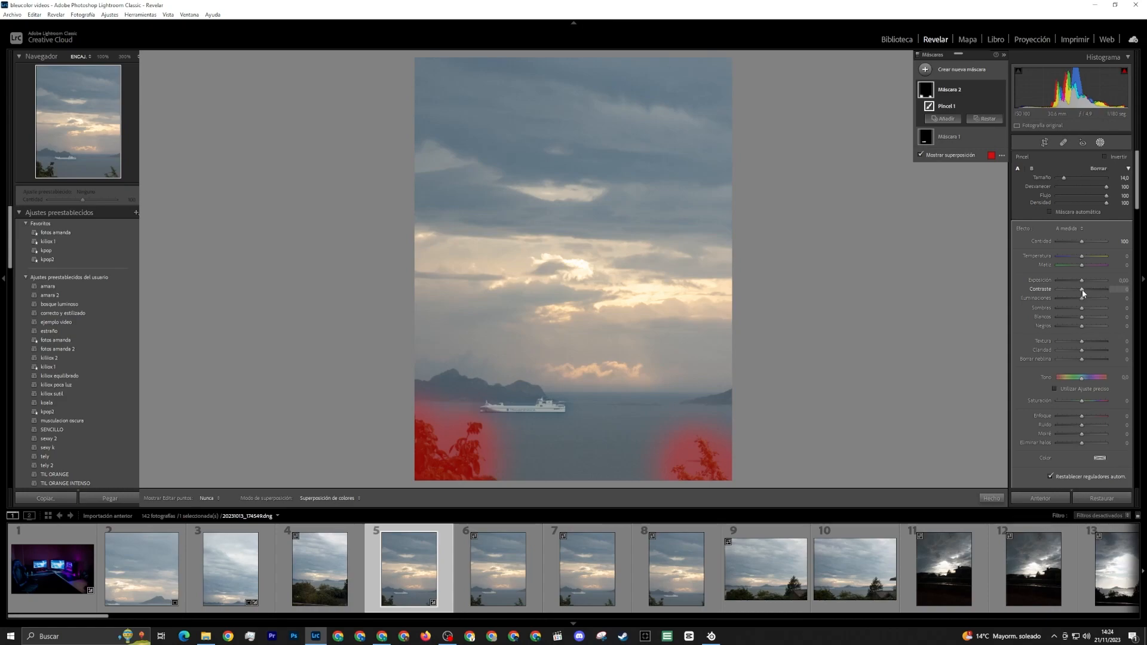
pyautogui.moveTo(1082, 307)
pyautogui.mouseDown()
pyautogui.moveTo(1064, 311)
pyautogui.moveTo(1082, 285)
pyautogui.mouseUp()
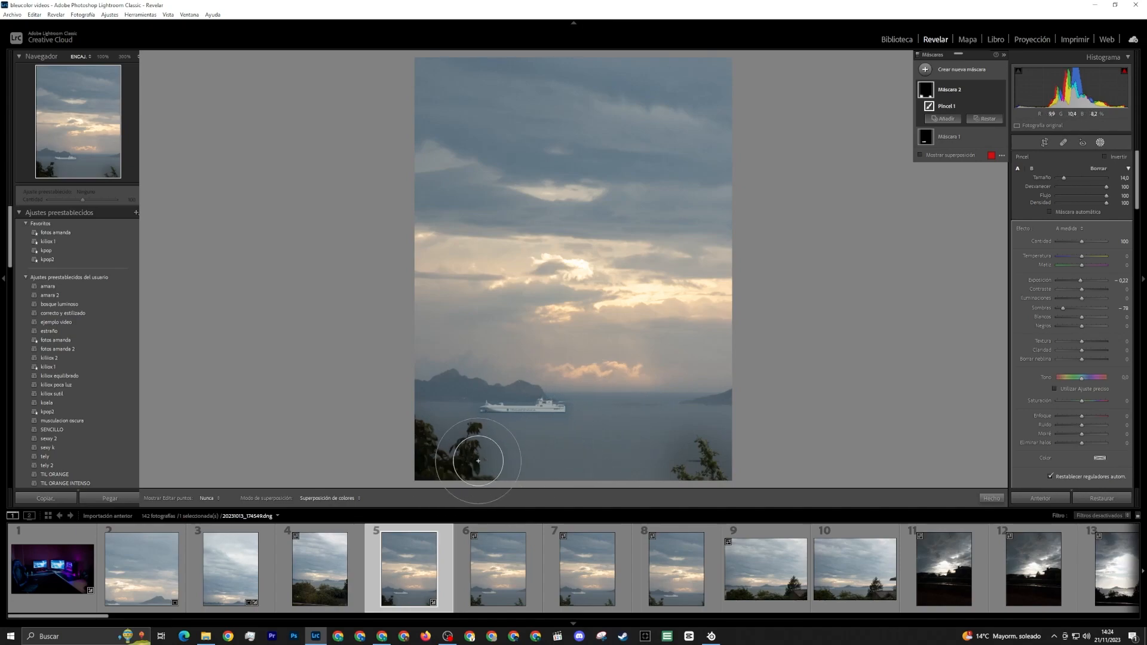
# Clone sea over the bushes in both lower corners of the fifth photo, repeating the left side to clear leftovers
pyautogui.click(1063, 143)
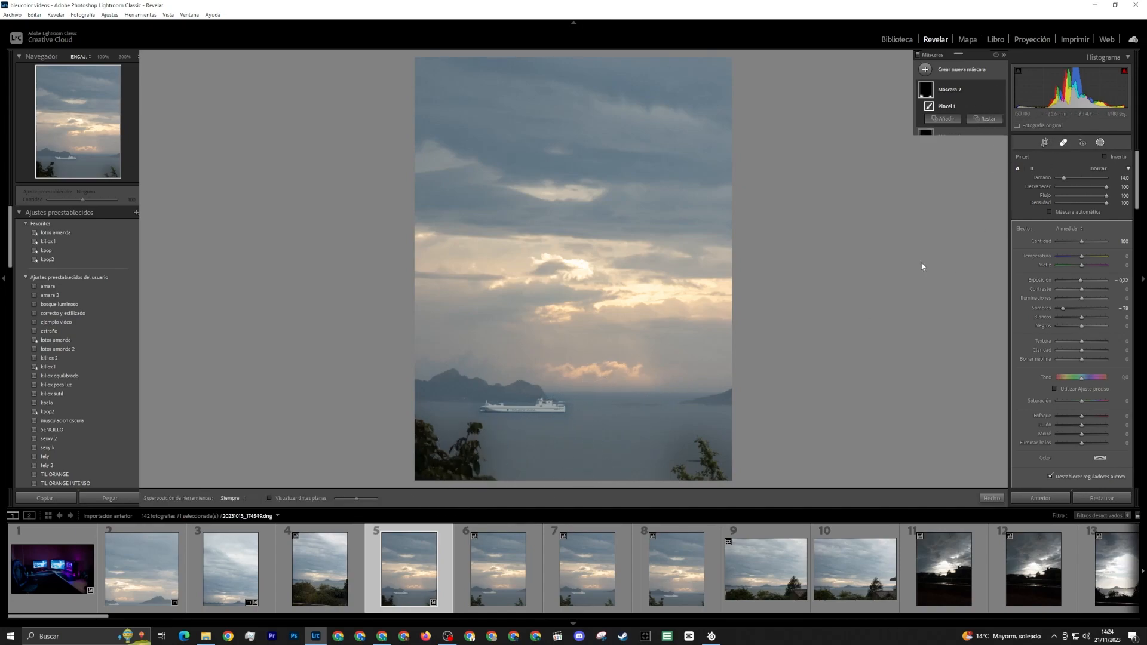
pyautogui.moveTo(705, 443)
pyautogui.mouseDown()
pyautogui.moveTo(716, 473)
pyautogui.moveTo(678, 460)
pyautogui.mouseUp()
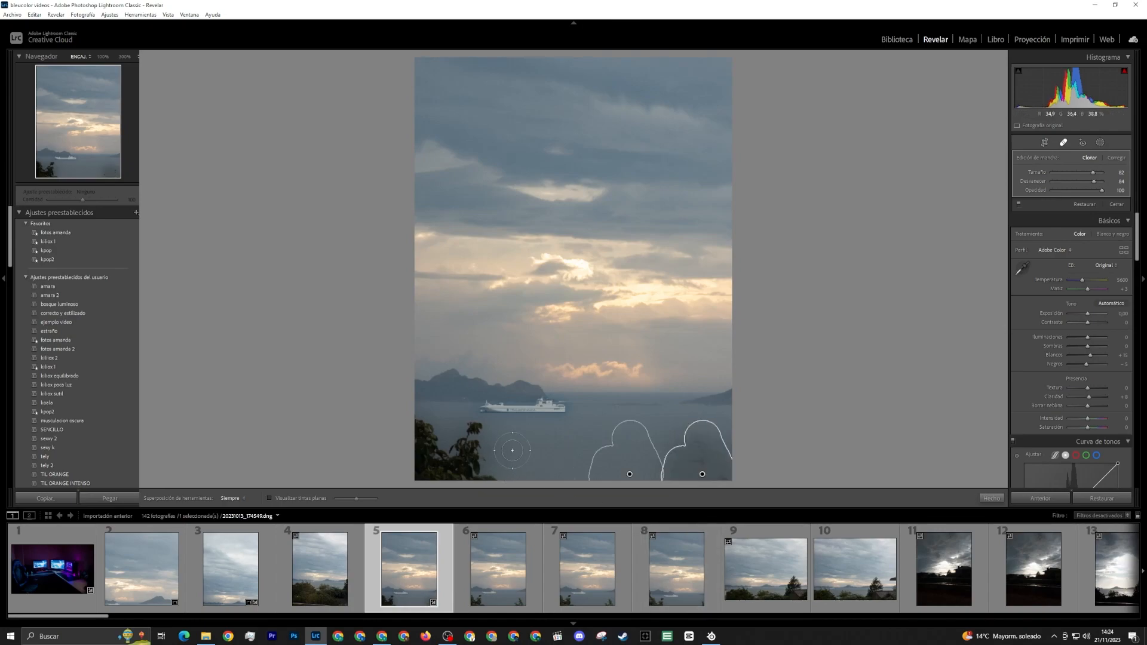
pyautogui.moveTo(469, 476)
pyautogui.mouseDown()
pyautogui.moveTo(420, 432)
pyautogui.moveTo(422, 475)
pyautogui.moveTo(453, 447)
pyautogui.moveTo(491, 496)
pyautogui.mouseUp()
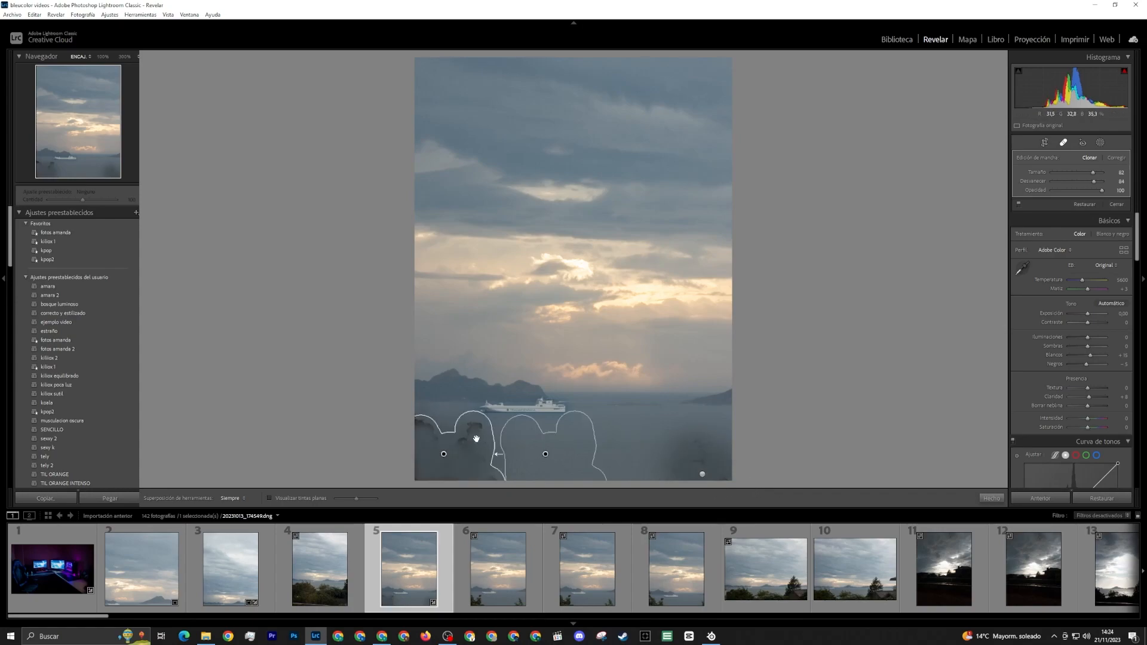
pyautogui.moveTo(431, 410)
pyautogui.mouseDown()
pyautogui.moveTo(421, 424)
pyautogui.moveTo(451, 422)
pyautogui.moveTo(478, 442)
pyautogui.moveTo(491, 476)
pyautogui.mouseUp()
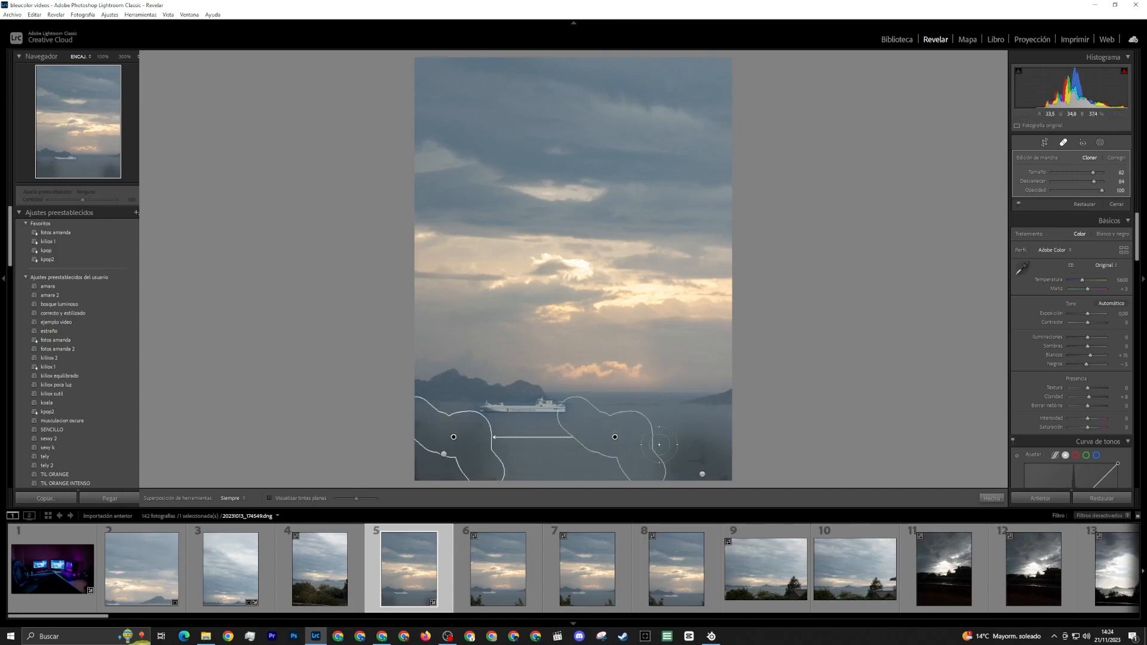
pyautogui.click(1063, 142)
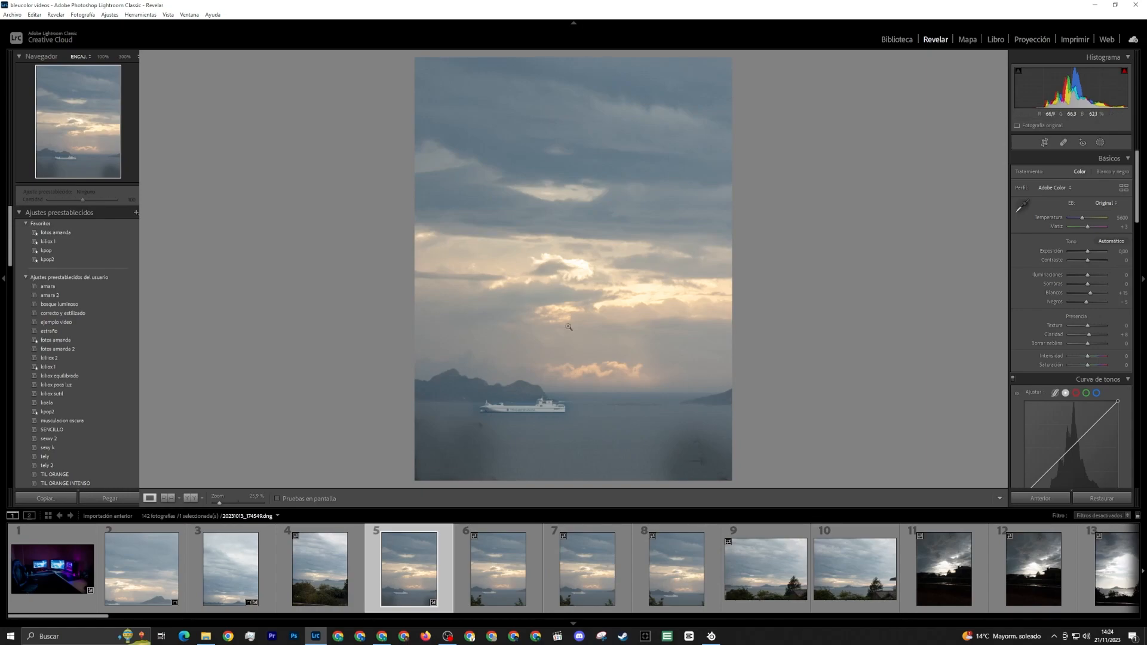
# Open the eighth and ninth photos and examine the ships and house at the ninth photo's left edge at 100%
pyautogui.click(656, 577)
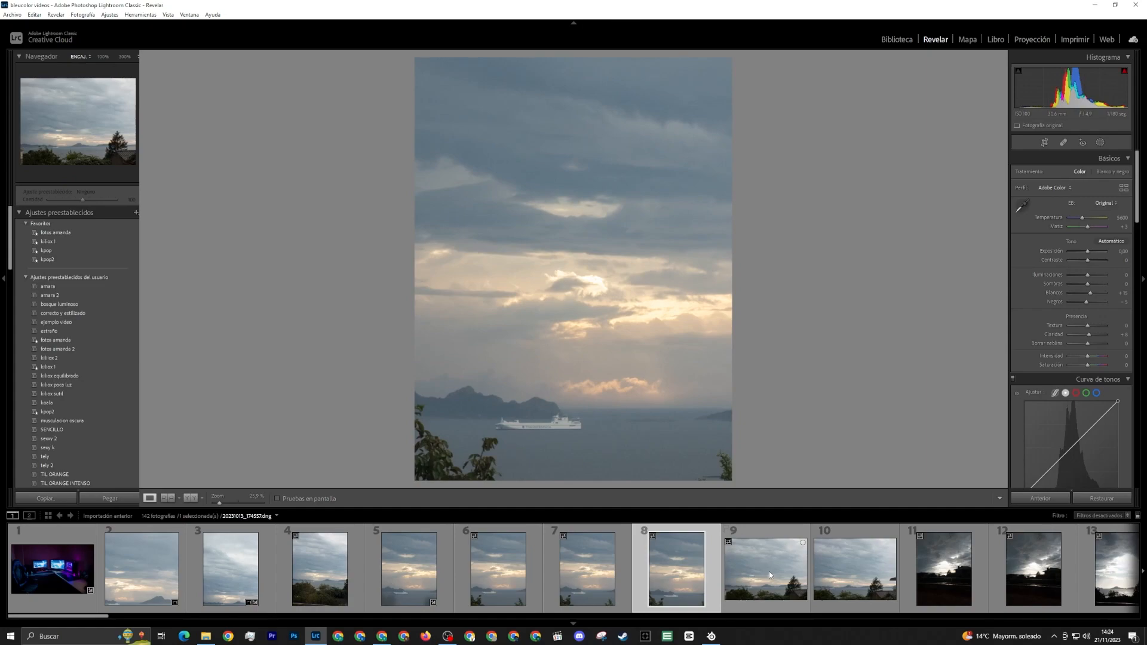
pyautogui.click(761, 563)
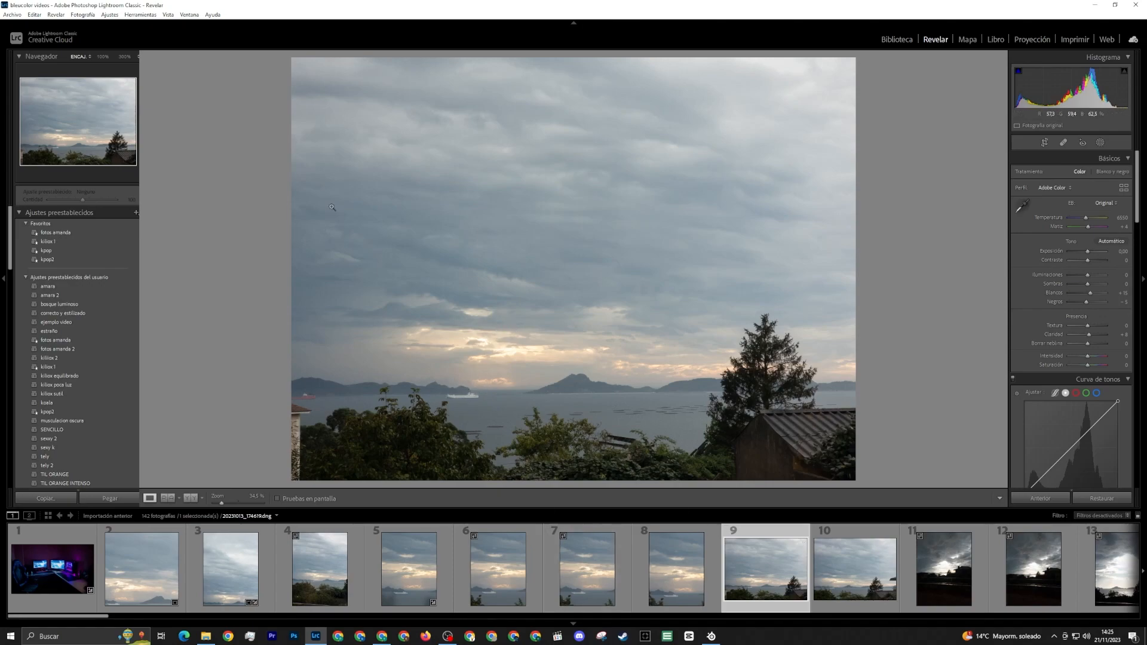
pyautogui.click(300, 396)
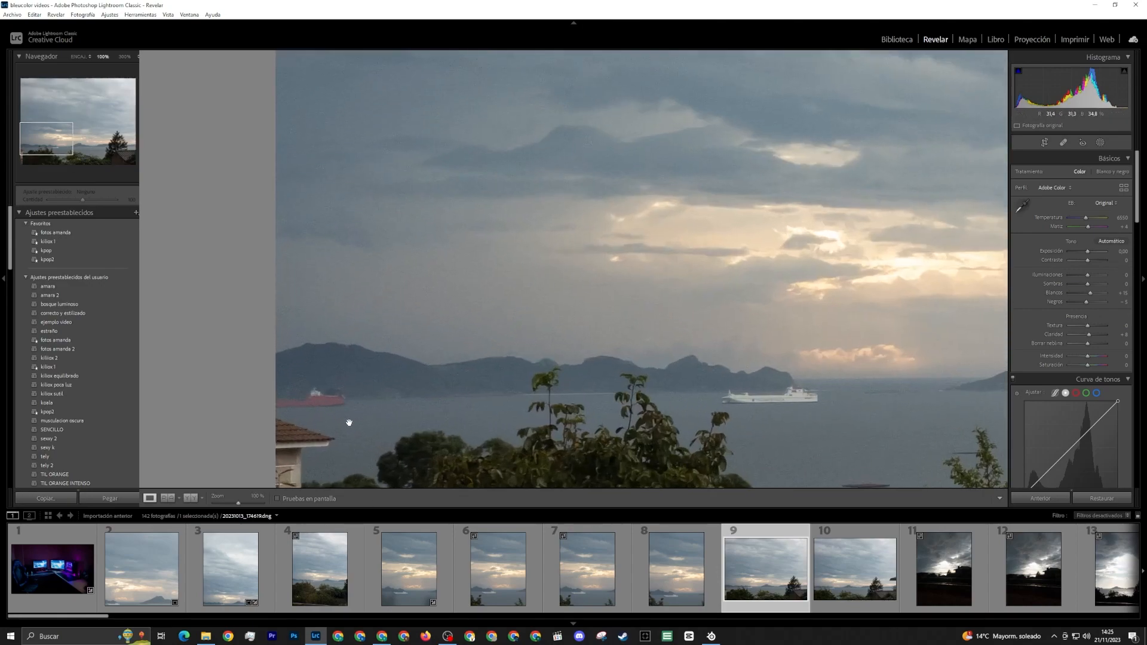
pyautogui.click(412, 399)
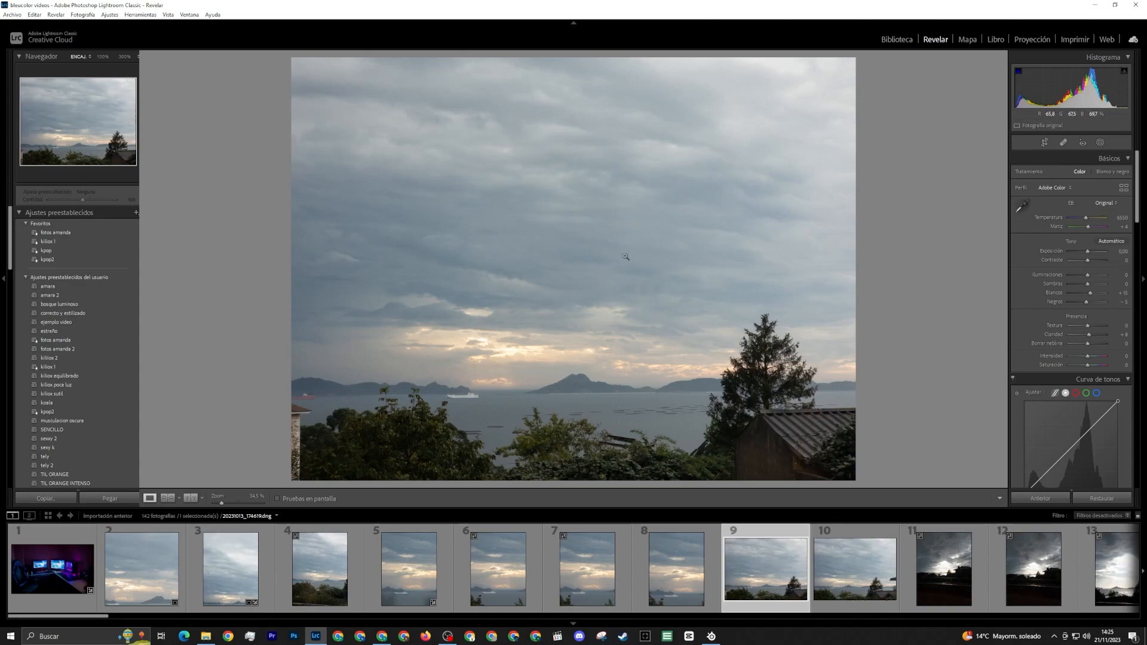
# Revisit the retouched third photo and open the twelfth photo, the dark terrace scene with bright clouds
pyautogui.click(225, 561)
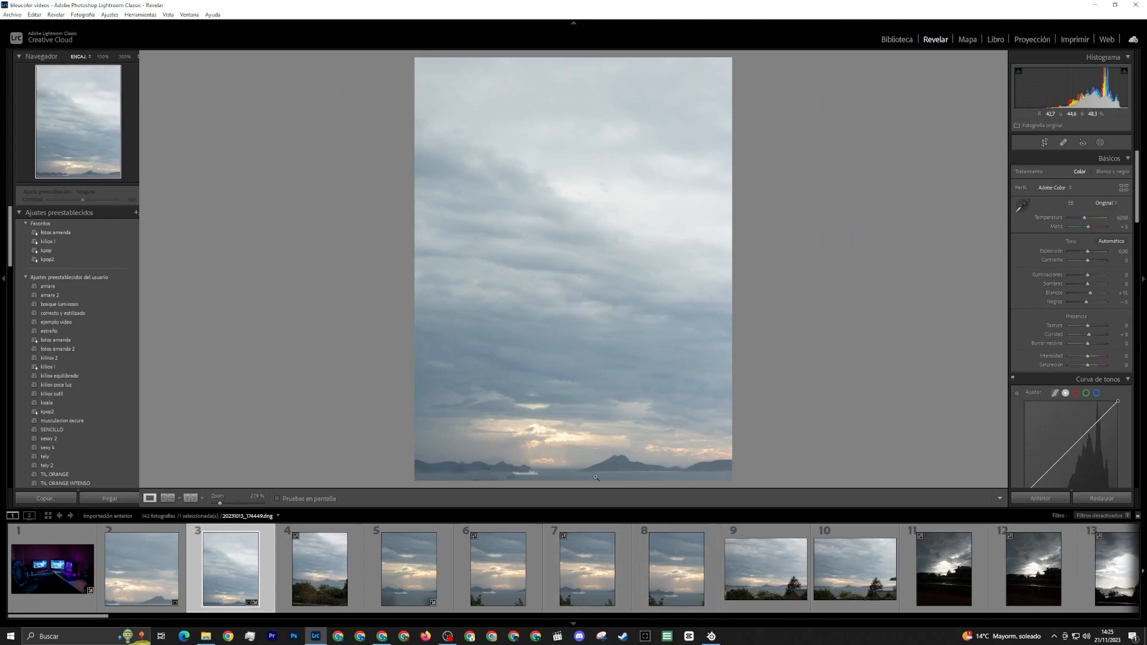
pyautogui.scroll(-3, 729, 555)
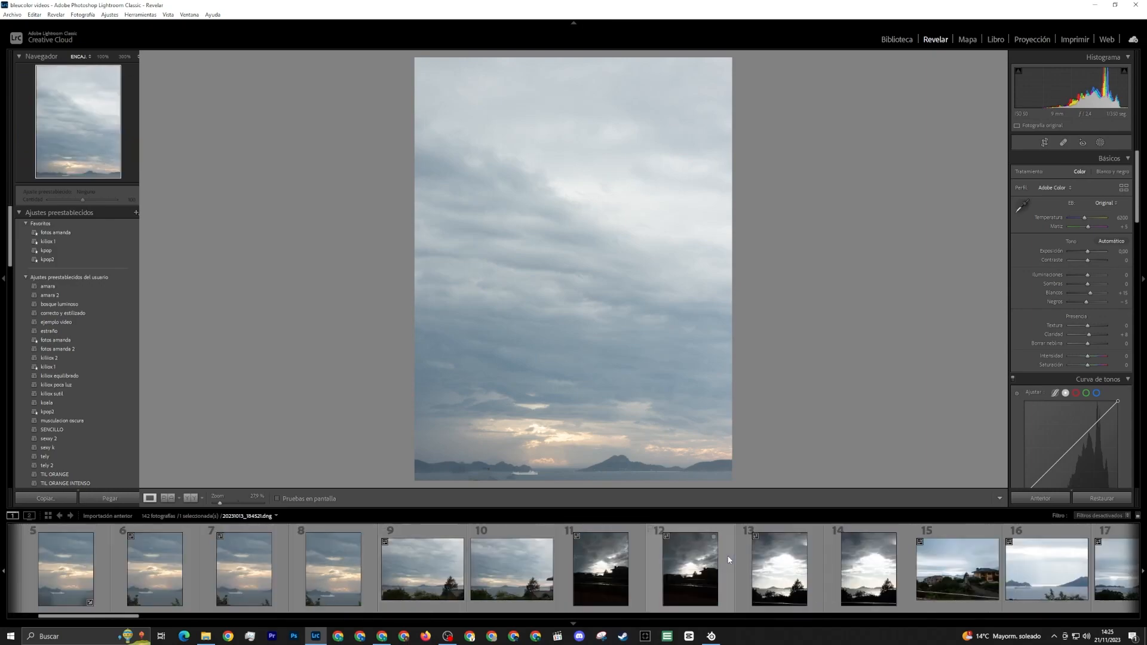
pyautogui.click(686, 559)
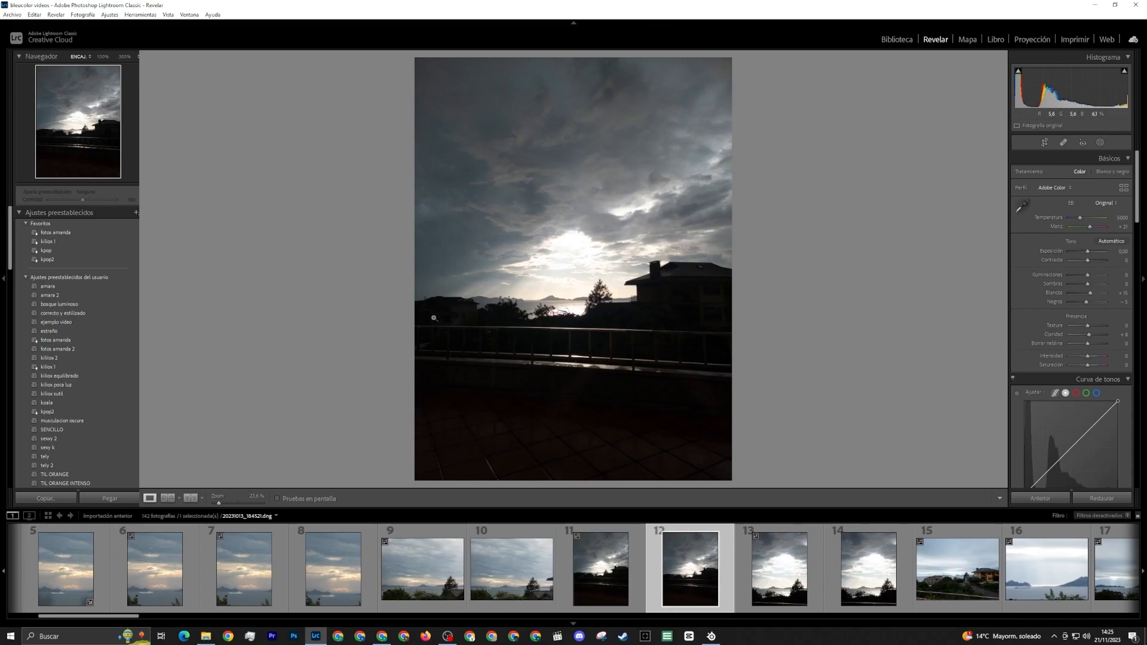
# Darken the twelfth photo with shadows at -56 and highlights at -46, and compare it side by side with its original
pyautogui.moveTo(1087, 284); pyautogui.dragTo(1077, 285)
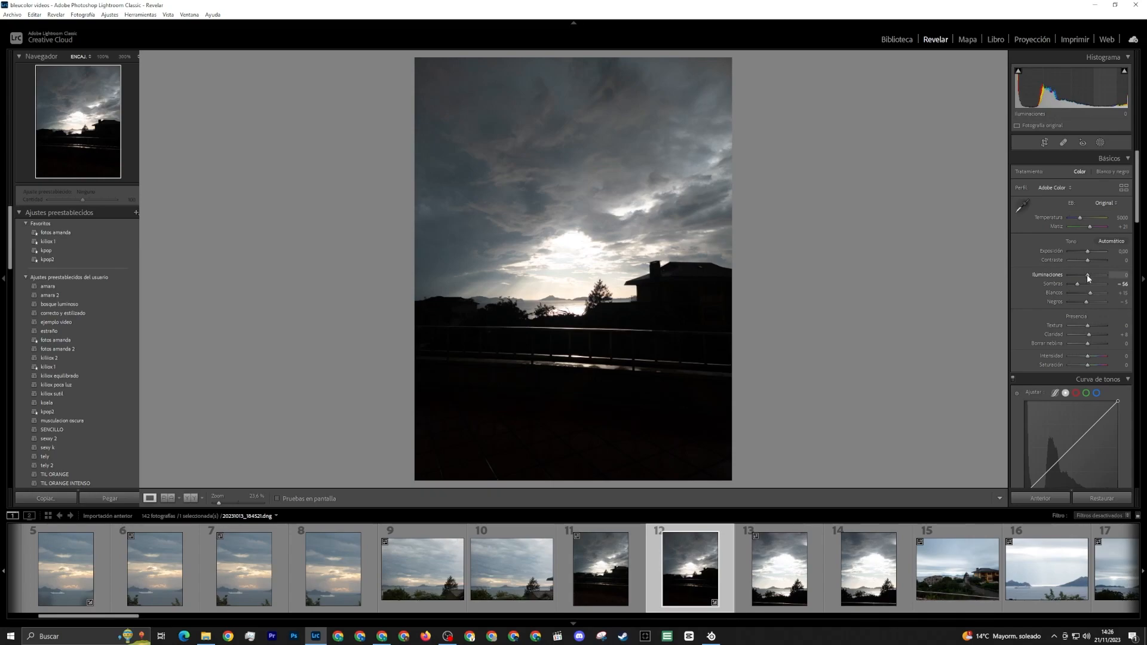
pyautogui.moveTo(1087, 276); pyautogui.dragTo(1080, 279)
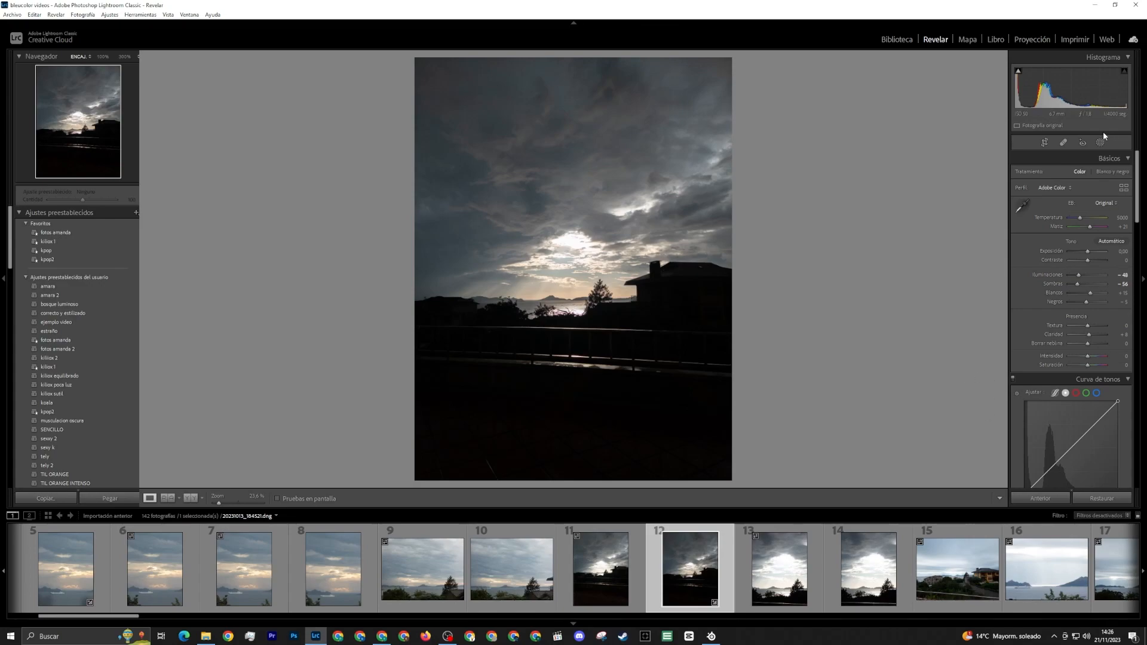
pyautogui.click(190, 497)
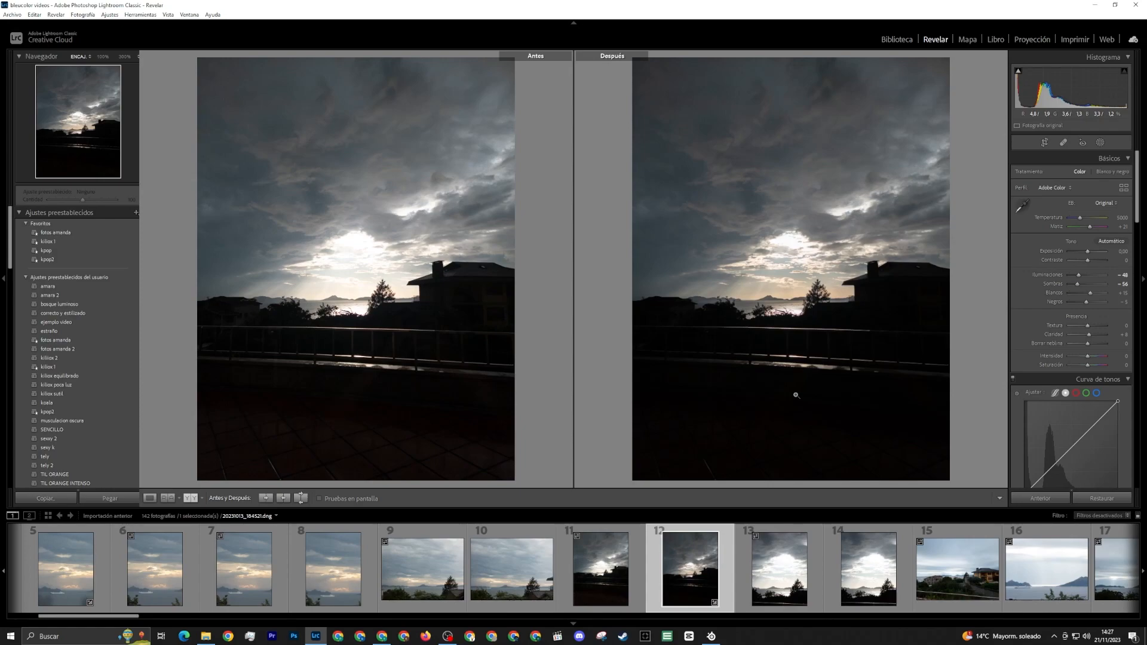
# Compare the twelfth and thirteenth photos, and set the thirteenth photo's highlights to -100
pyautogui.click(789, 598)
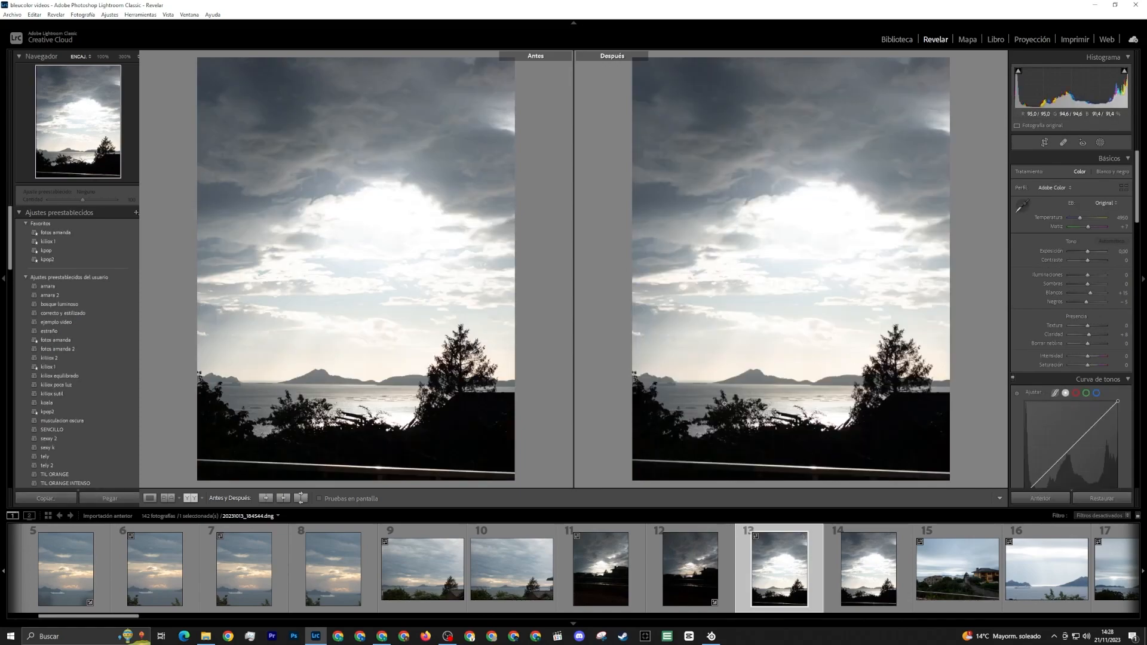
pyautogui.click(696, 571)
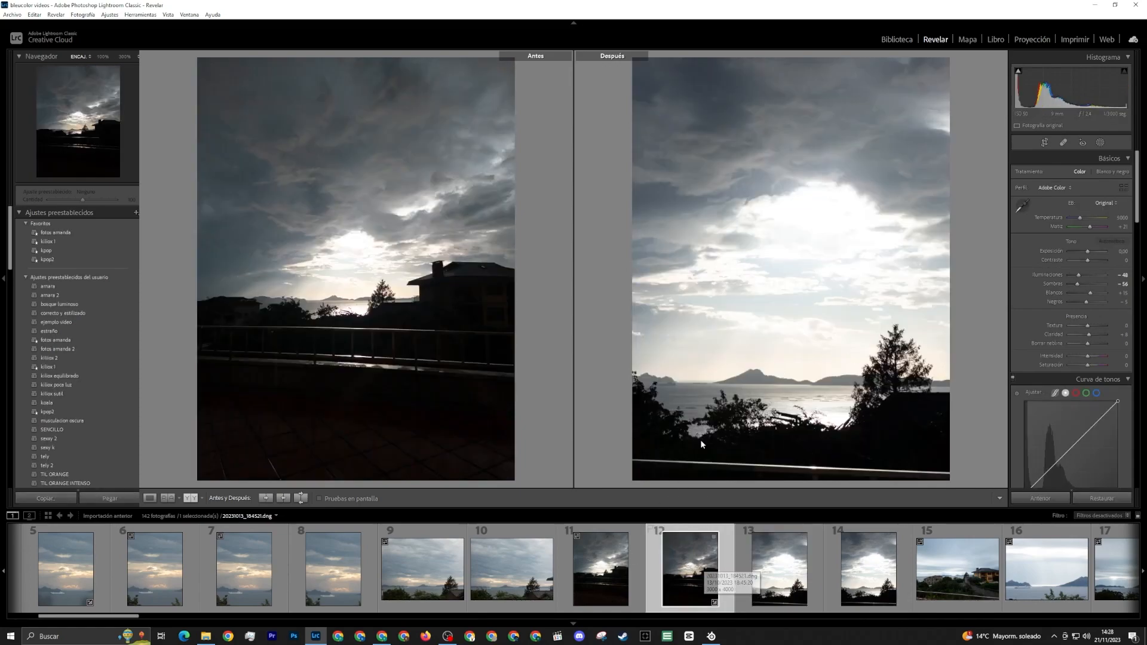
pyautogui.click(784, 589)
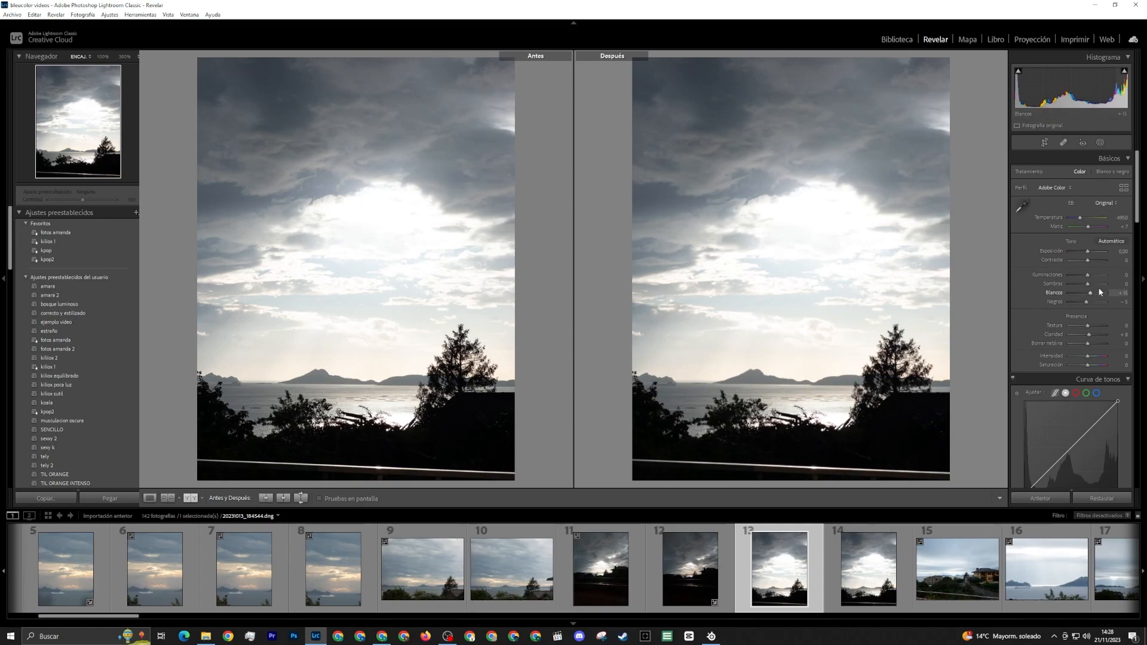
pyautogui.moveTo(1088, 274); pyautogui.dragTo(1070, 277)
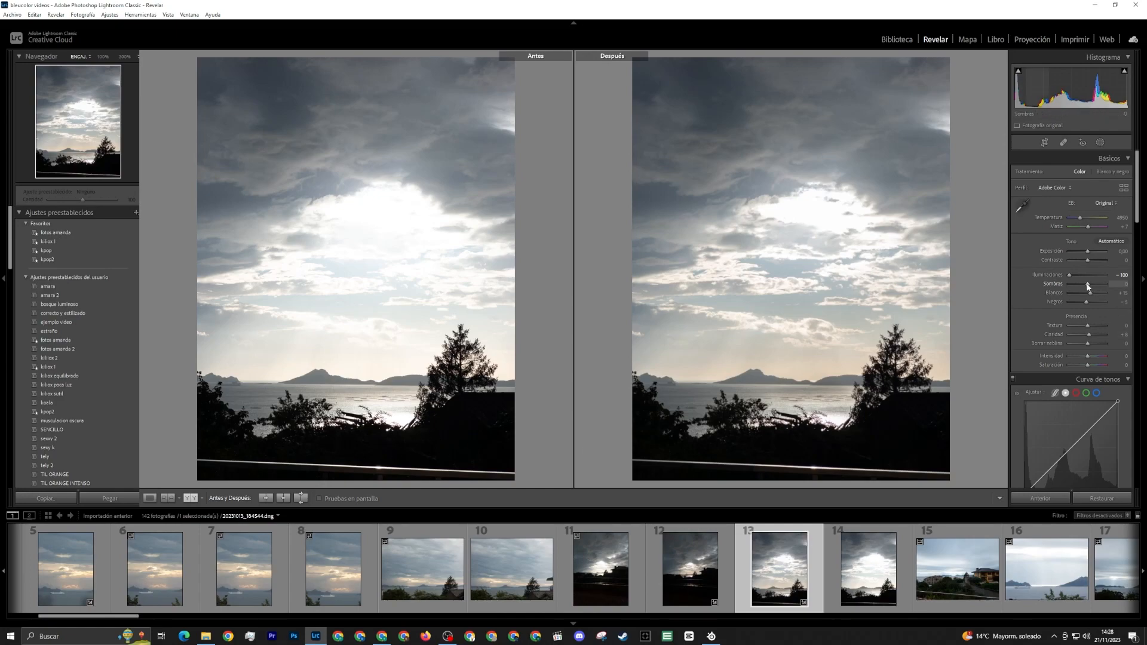
# Try shadows at +100 with highlights at -100 on the thirteenth photo, return the shadows to 0 and leave its crop unchanged
pyautogui.moveTo(1088, 287); pyautogui.dragTo(1143, 288)
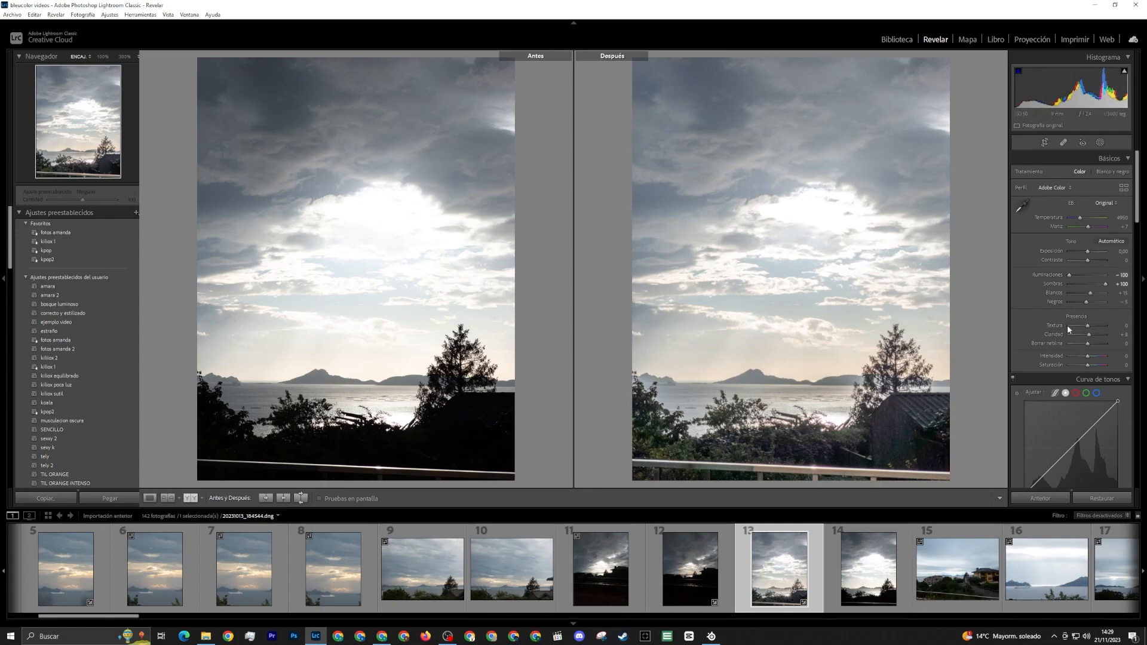
pyautogui.moveTo(1105, 284)
pyautogui.mouseDown()
pyautogui.moveTo(1091, 288)
pyautogui.moveTo(1088, 275)
pyautogui.mouseUp()
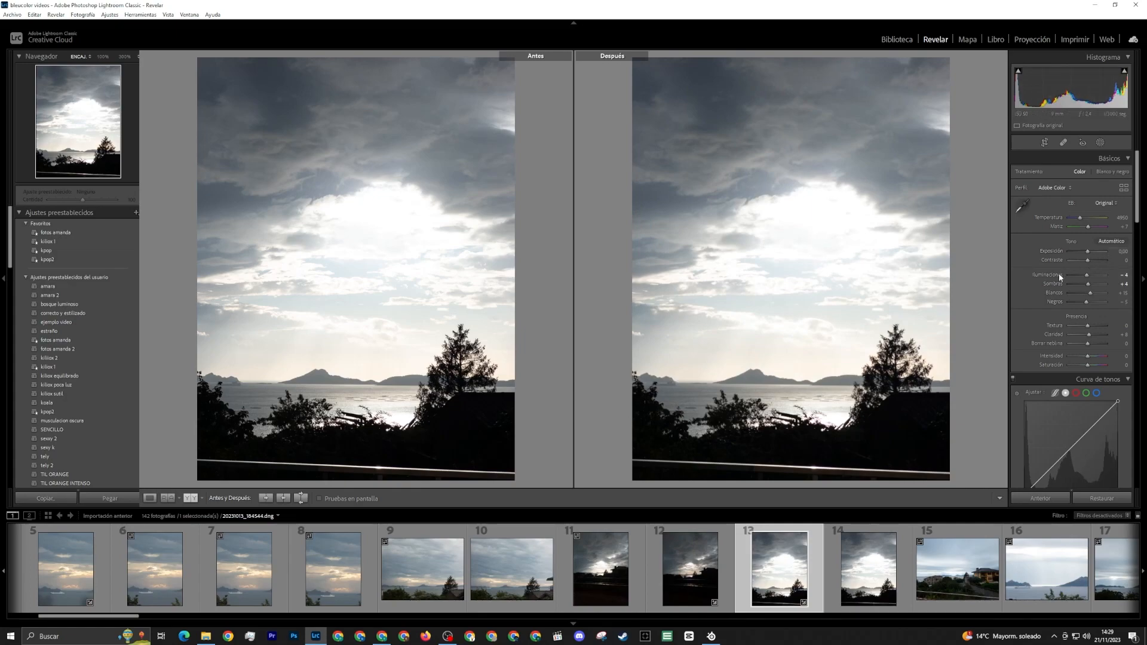
pyautogui.moveTo(1088, 277); pyautogui.dragTo(1113, 284)
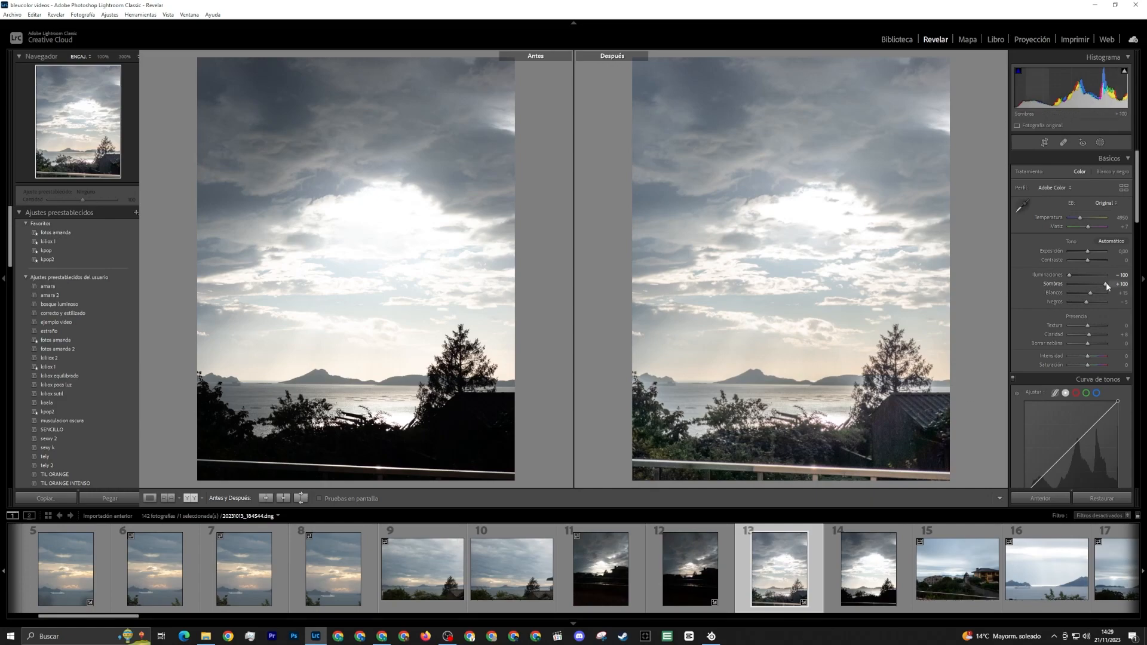
pyautogui.moveTo(1106, 285); pyautogui.dragTo(1087, 284)
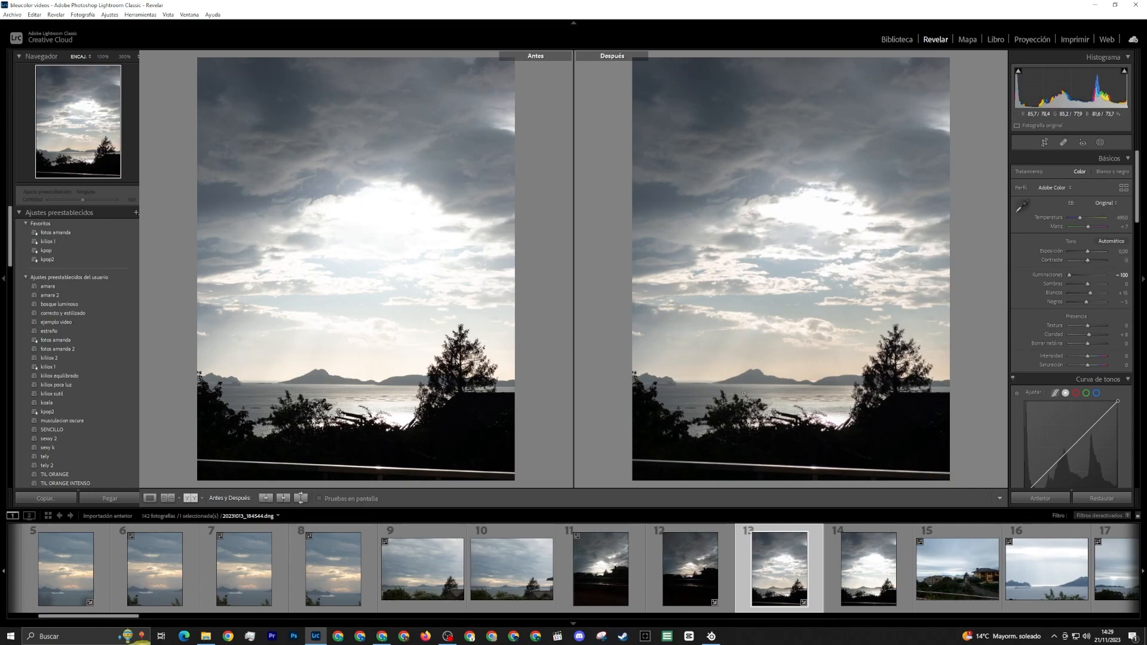
pyautogui.click(1044, 142)
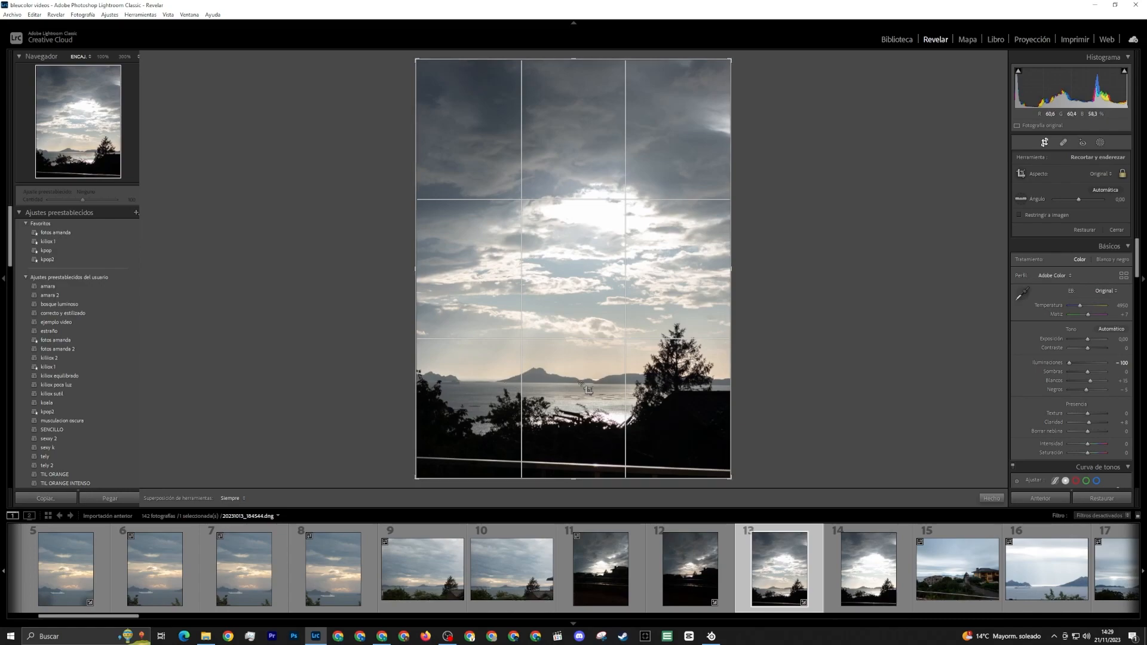
pyautogui.click(998, 499)
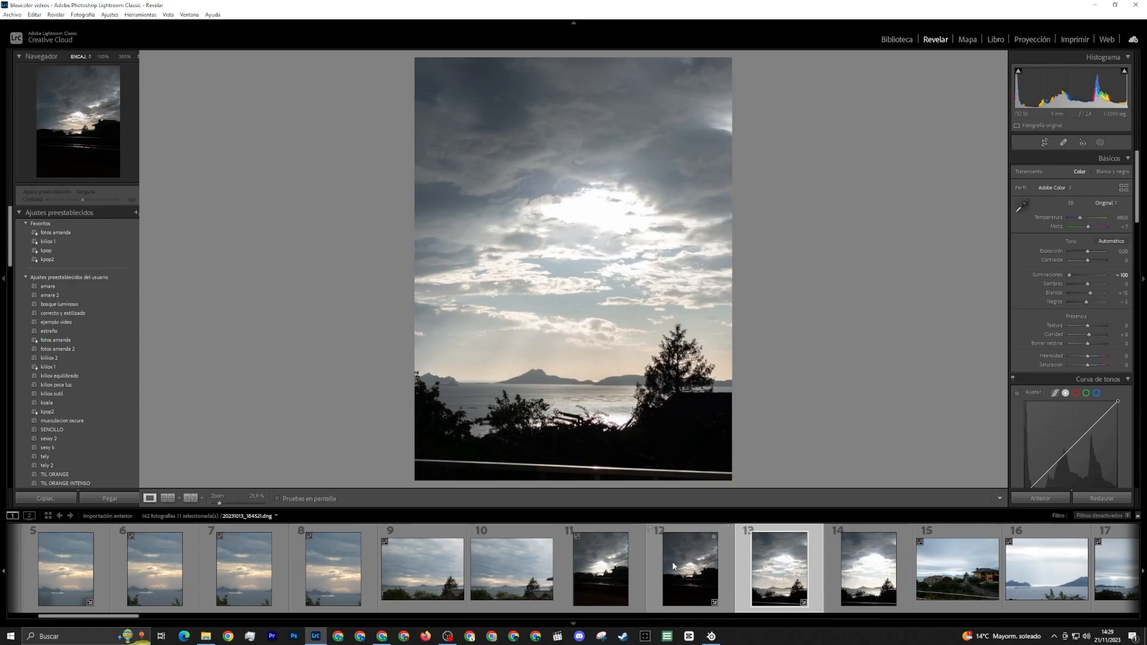
# Open the nineteenth photo, the orange cloud over the street, and examine the cloud's upper edge at 100%
pyautogui.scroll(-4, 672, 561)
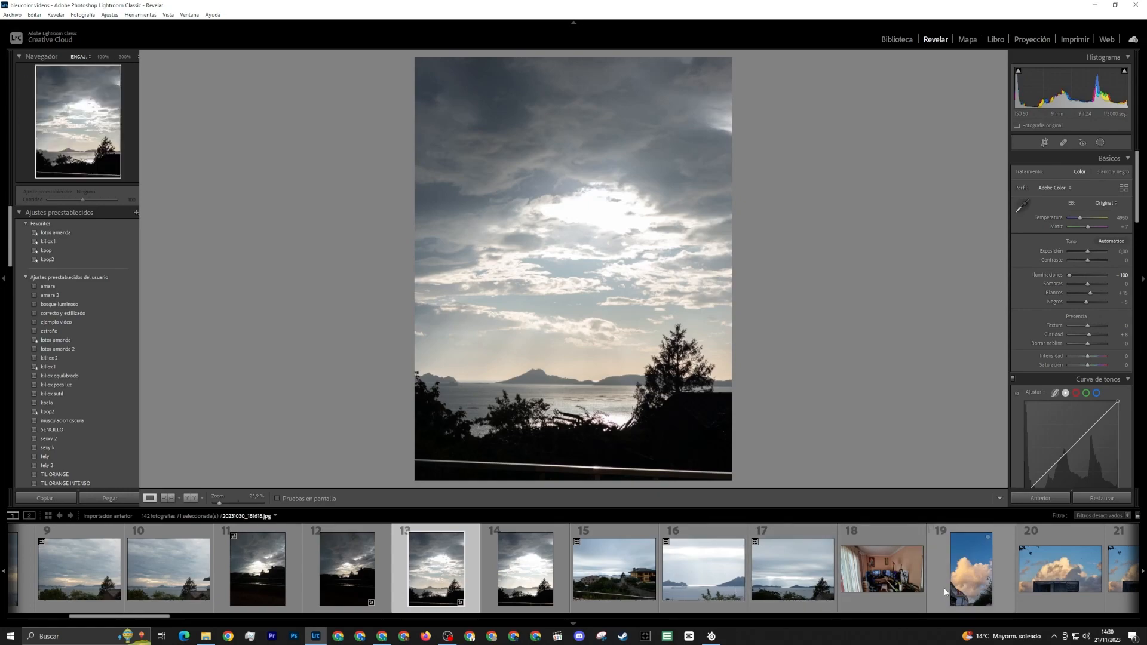
pyautogui.click(978, 583)
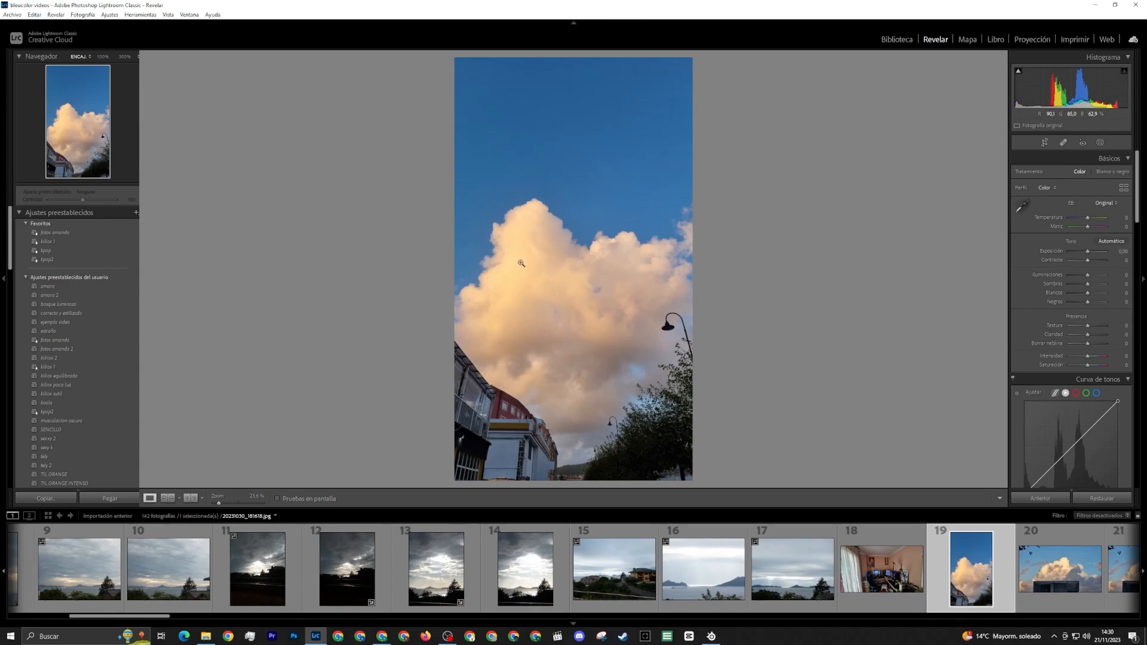
pyautogui.moveTo(522, 256); pyautogui.dragTo(568, 204)
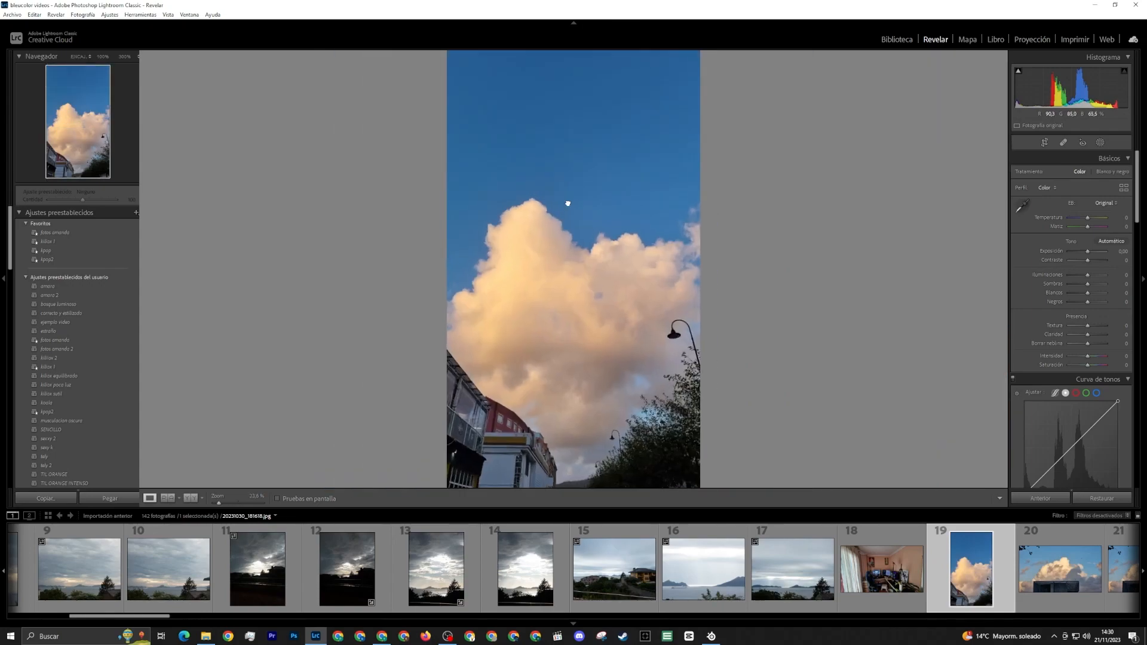
pyautogui.click(568, 204)
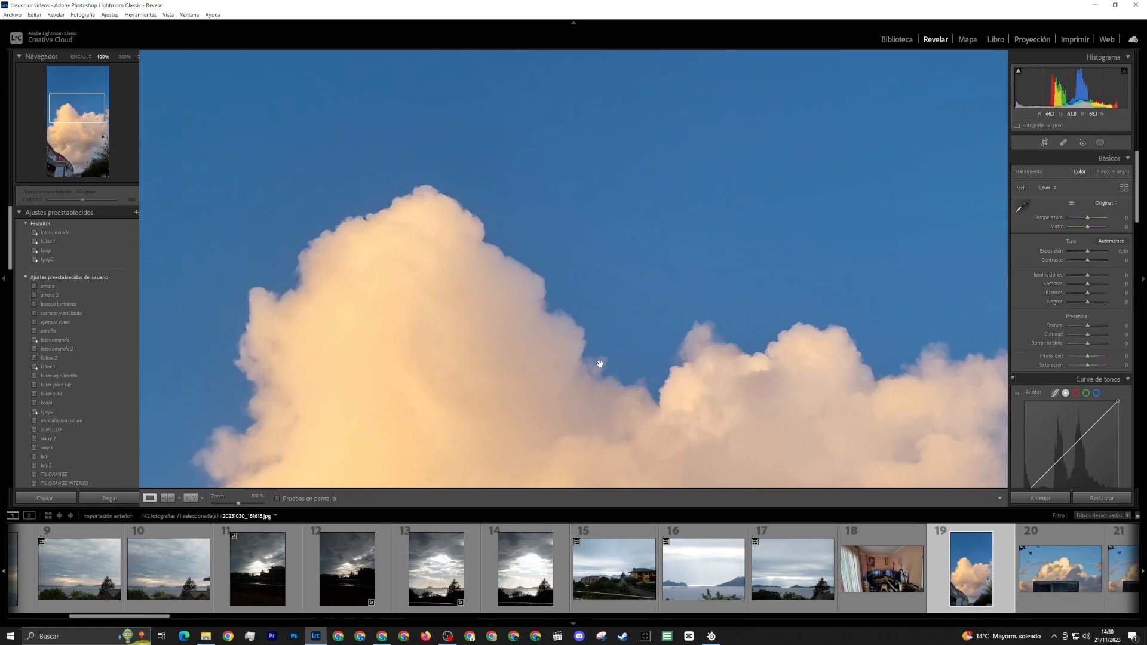
pyautogui.click(678, 162)
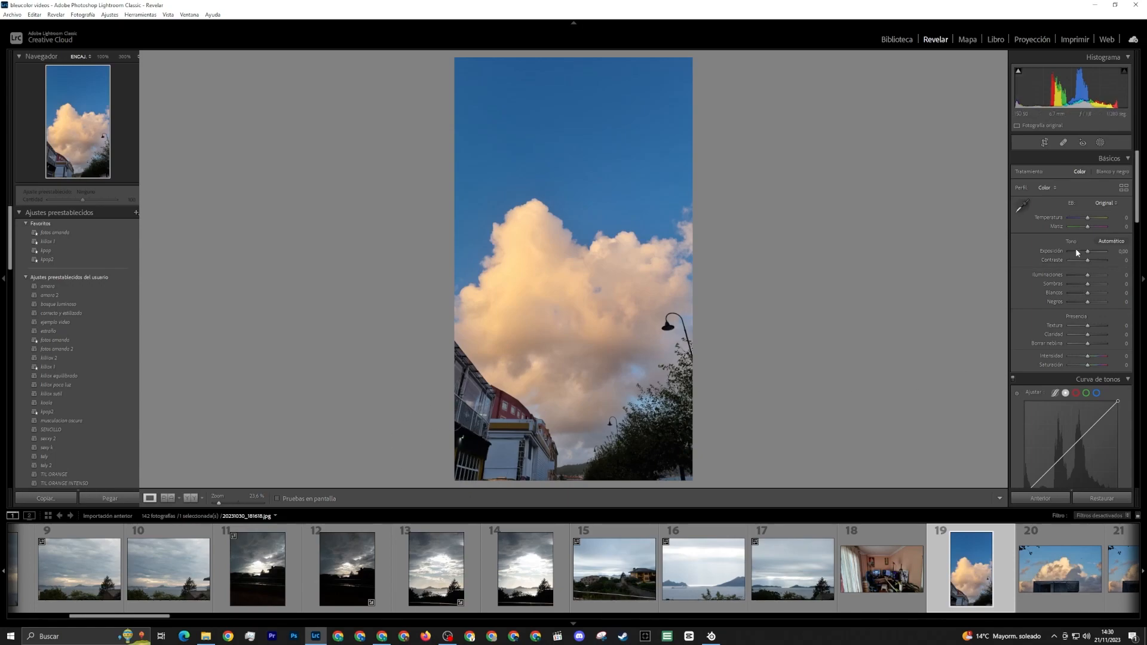
# Set the cloud photo's shadows to -100 and crop it at the original aspect ratio to trim the buildings along its lower and left edges
pyautogui.moveTo(1088, 285); pyautogui.dragTo(1053, 297)
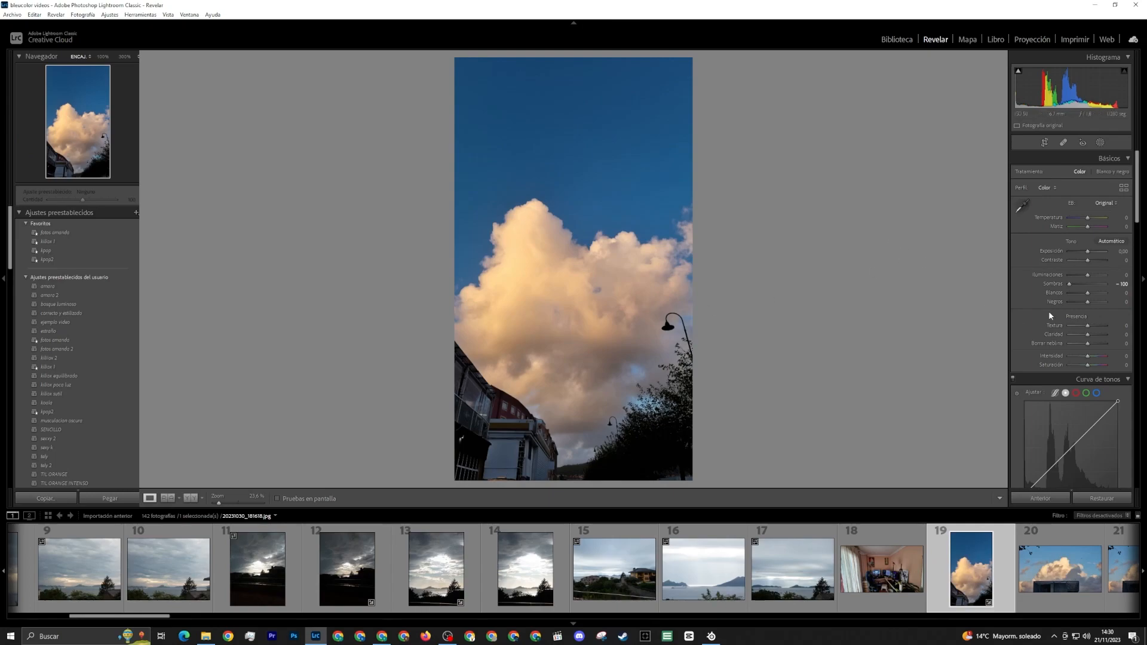
pyautogui.click(1044, 142)
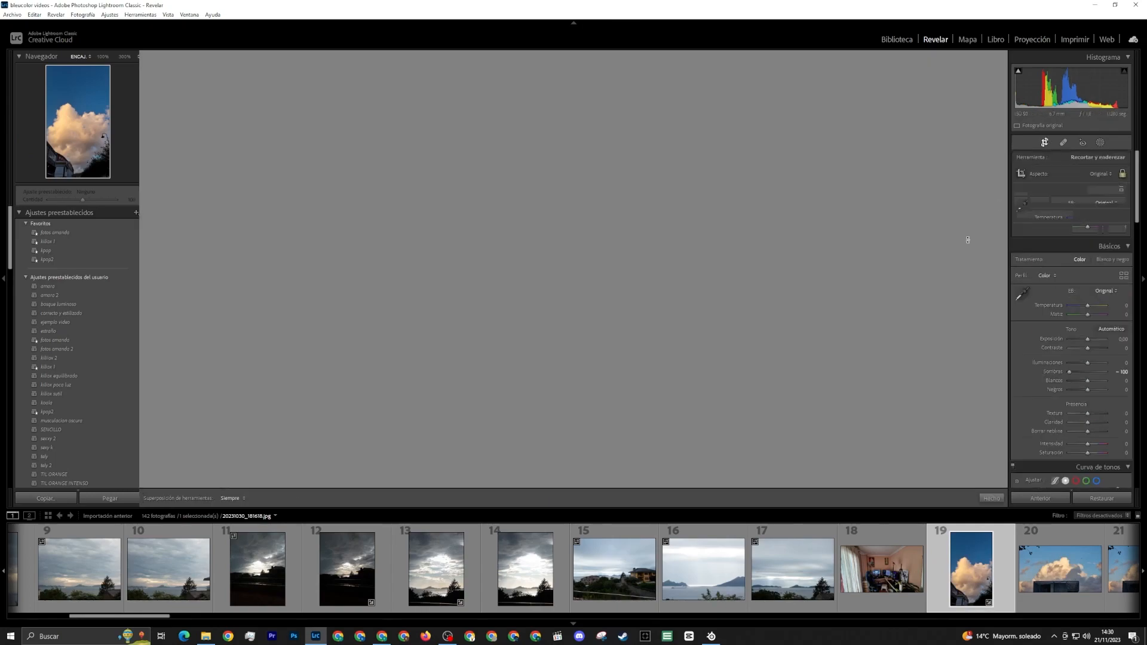
pyautogui.moveTo(575, 479); pyautogui.dragTo(578, 453)
pyautogui.moveTo(650, 424); pyautogui.dragTo(636, 420)
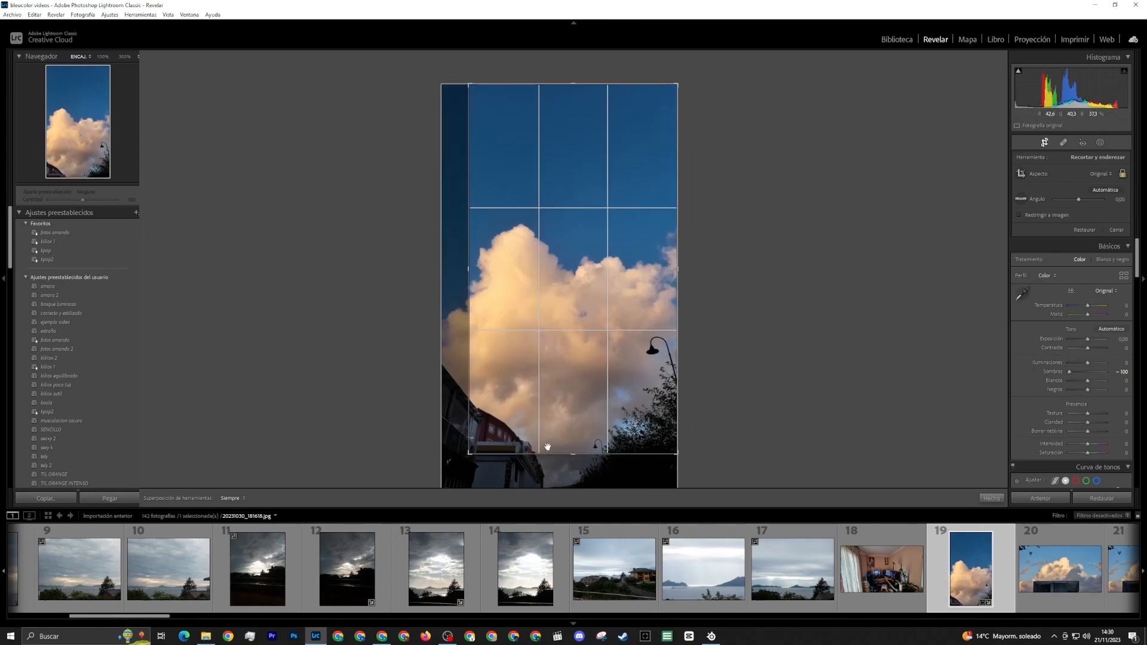
pyautogui.click(991, 498)
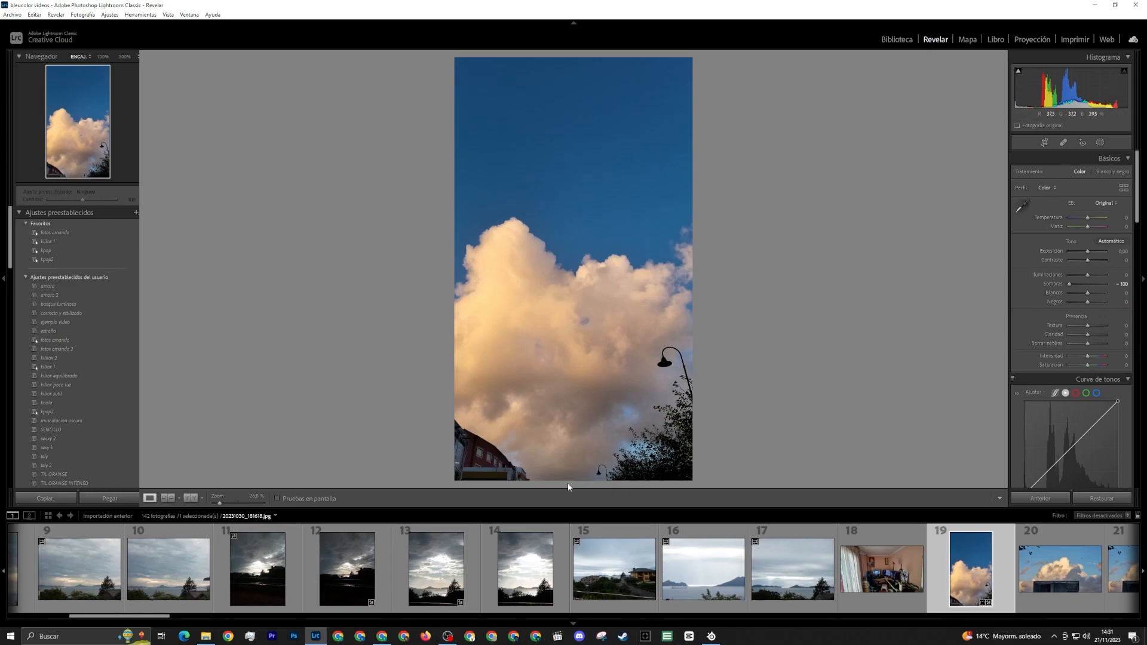
# Reduce the cloud photo's color saturation to -60 for red and -35 for orange
pyautogui.scroll(-5, 1030, 313)
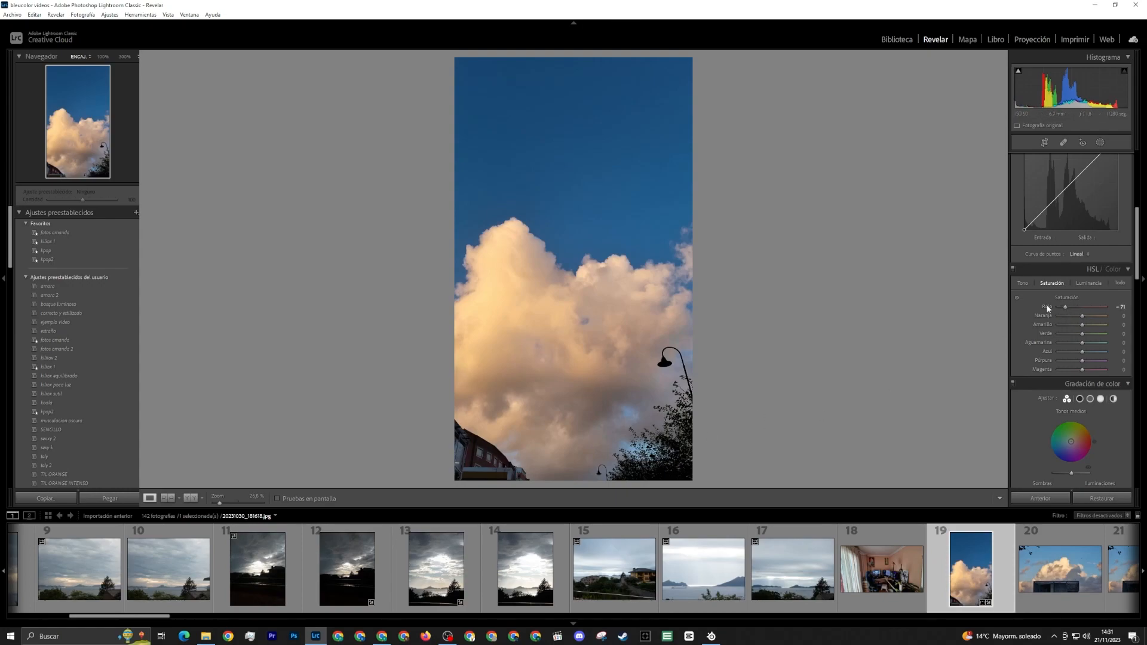
pyautogui.moveTo(1065, 307); pyautogui.dragTo(1082, 309)
pyautogui.moveTo(1084, 306)
pyautogui.mouseDown()
pyautogui.moveTo(1066, 307)
pyautogui.moveTo(1073, 316)
pyautogui.mouseUp()
# Open the twentieth, twenty-first and twenty-second photos to compare the clouds, birds and metal structure in the series
pyautogui.click(1073, 564)
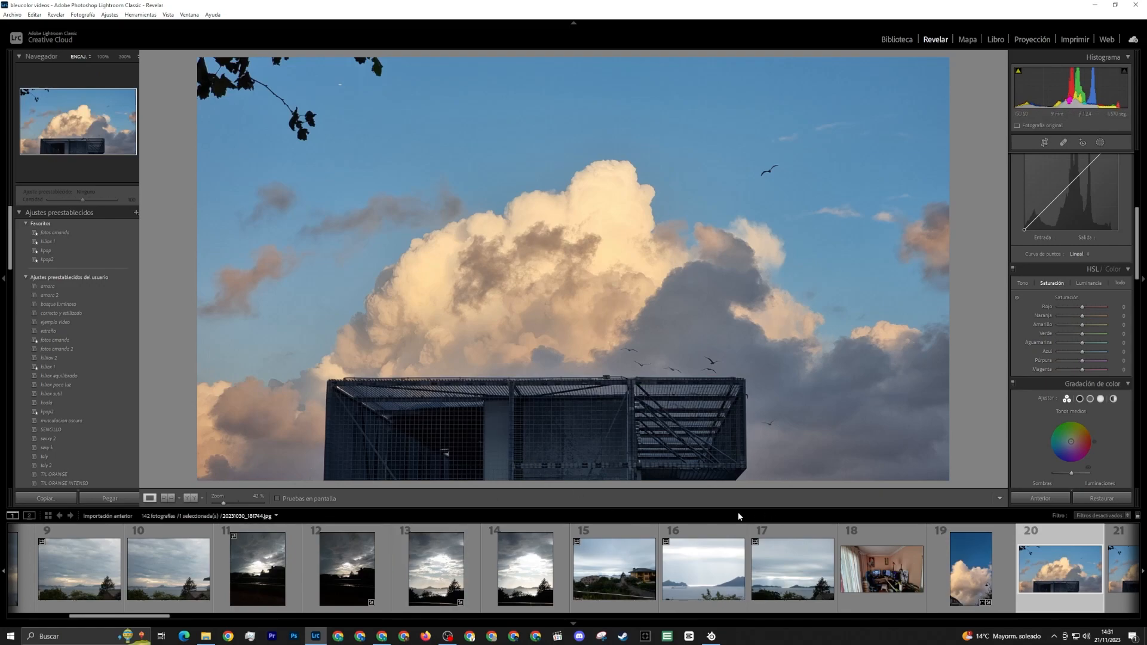
pyautogui.scroll(-4, 888, 543)
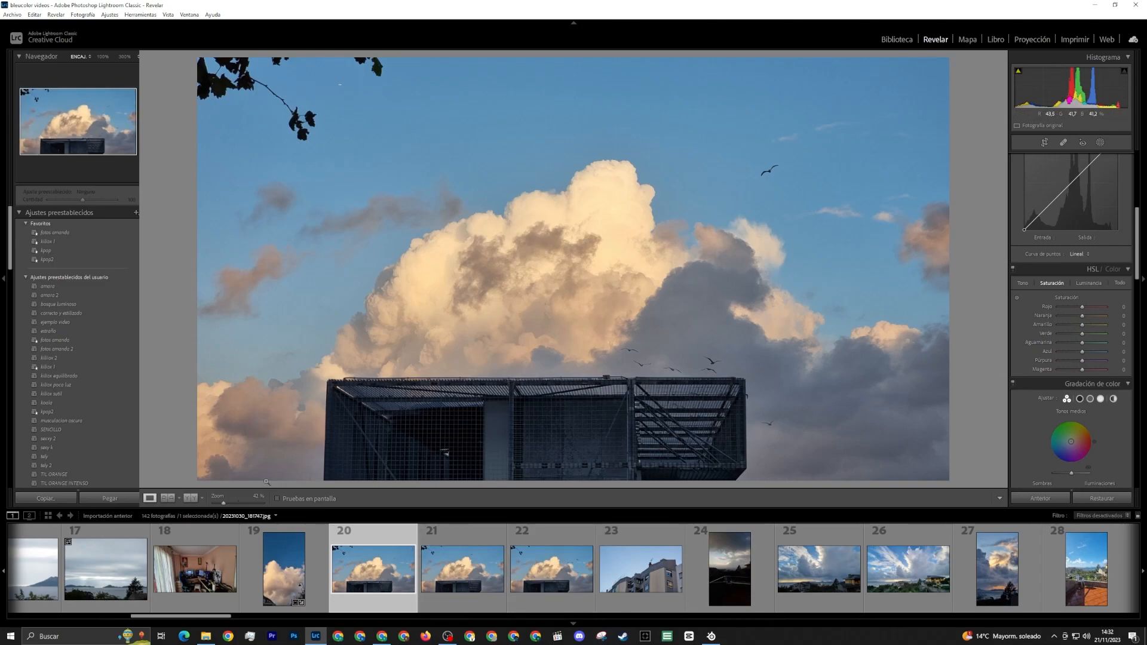
pyautogui.click(466, 568)
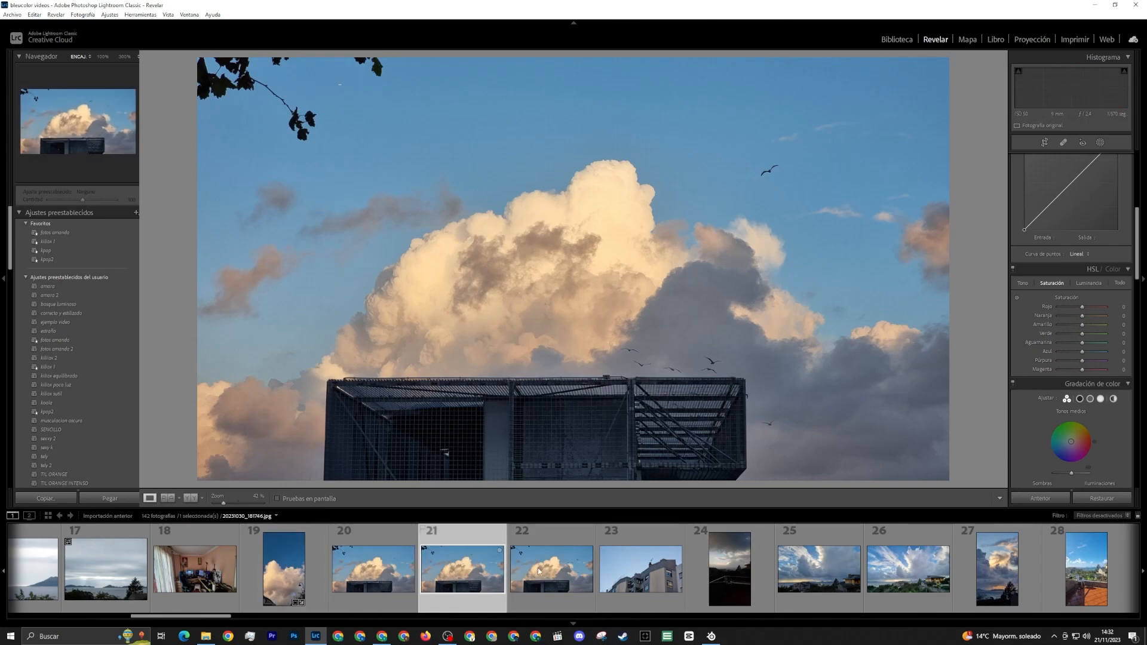
pyautogui.click(539, 572)
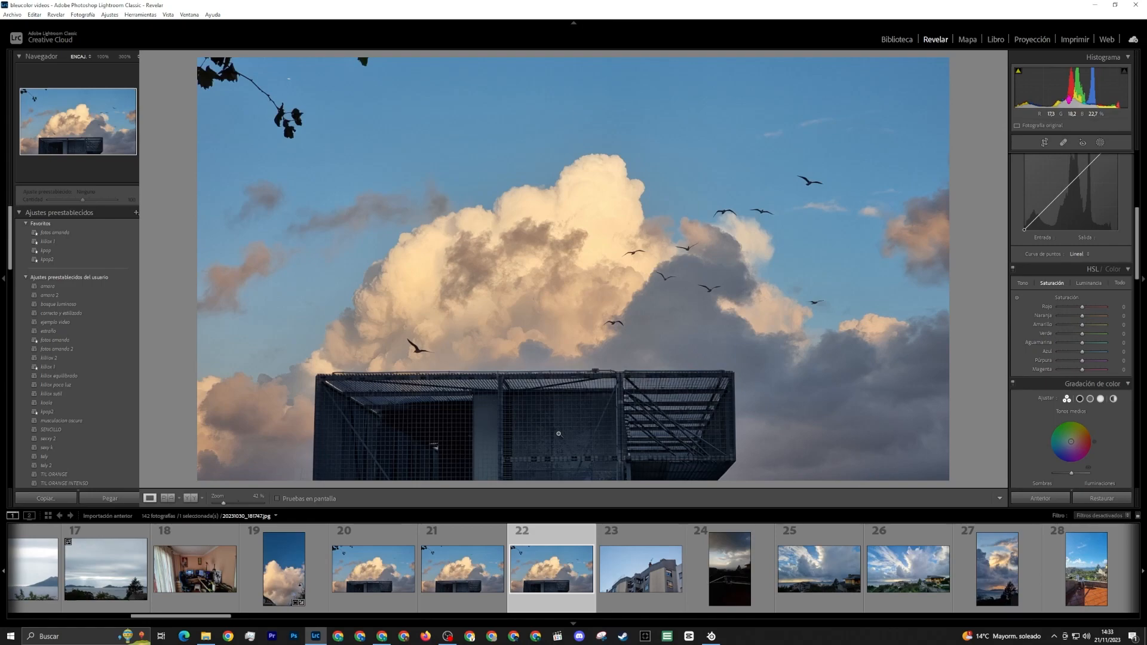
# Open the twenty-third photo and try a tighter crop around the building's roof, chimney and antenna
pyautogui.click(645, 578)
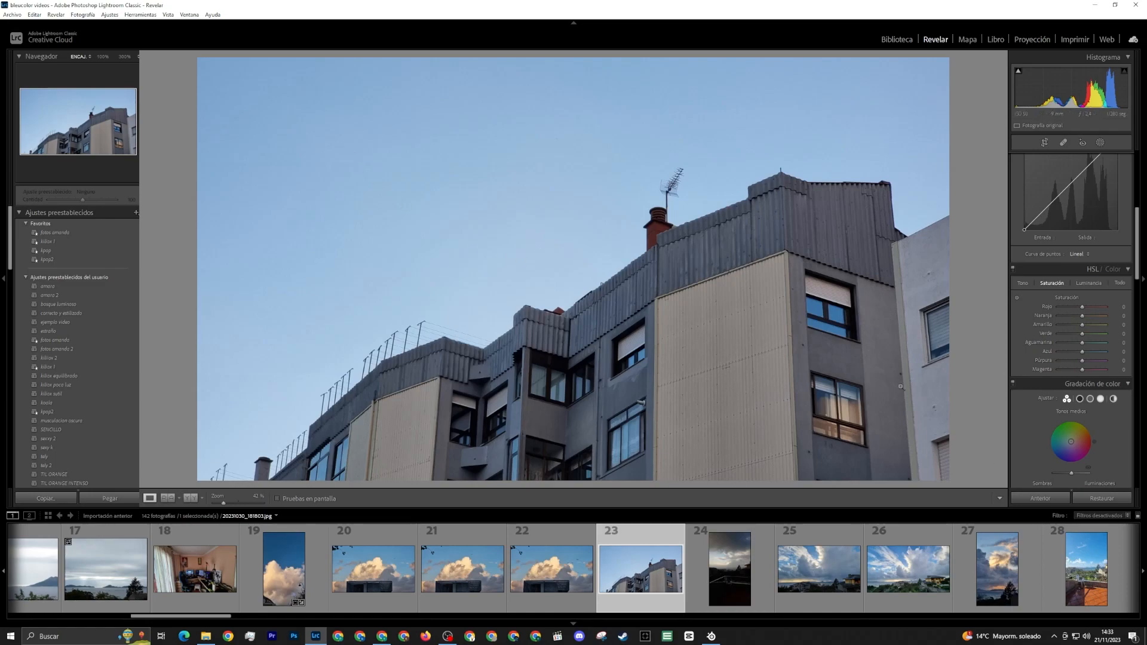
pyautogui.click(1044, 142)
pyautogui.moveTo(573, 481); pyautogui.dragTo(574, 410)
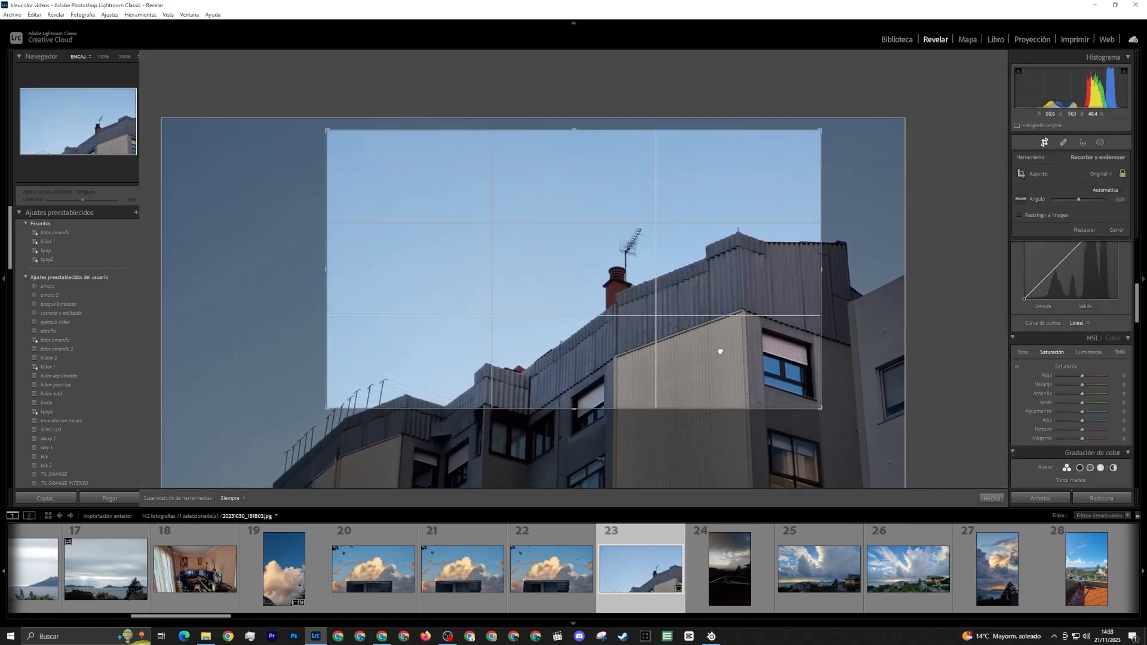
pyautogui.moveTo(720, 351); pyautogui.dragTo(554, 416)
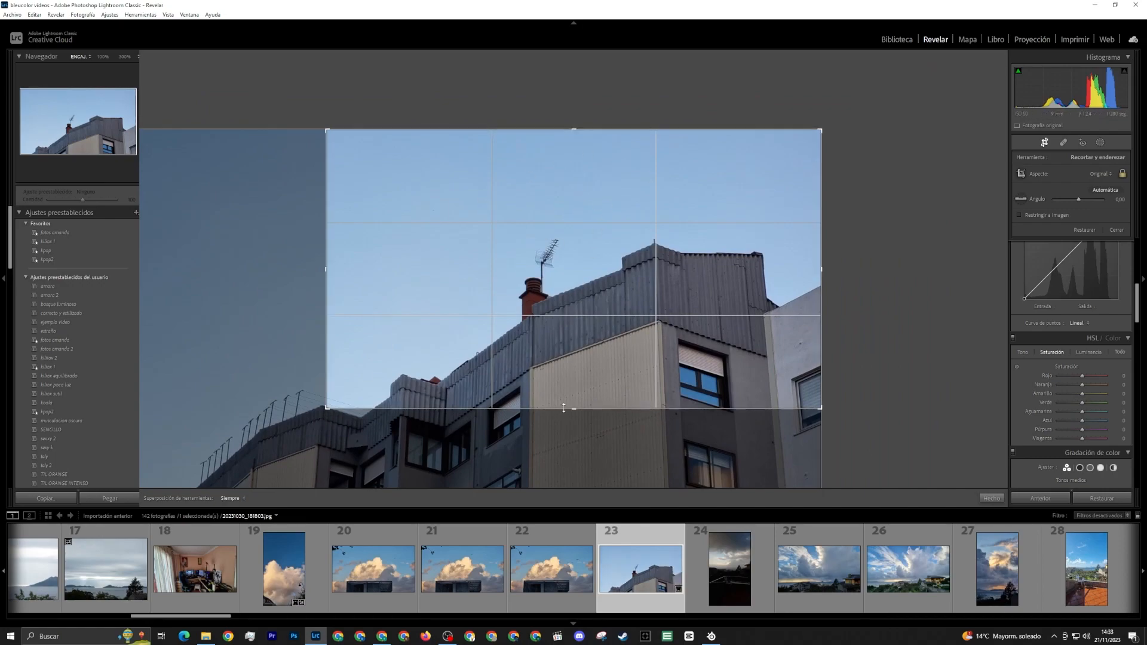
pyautogui.moveTo(572, 410); pyautogui.dragTo(573, 428)
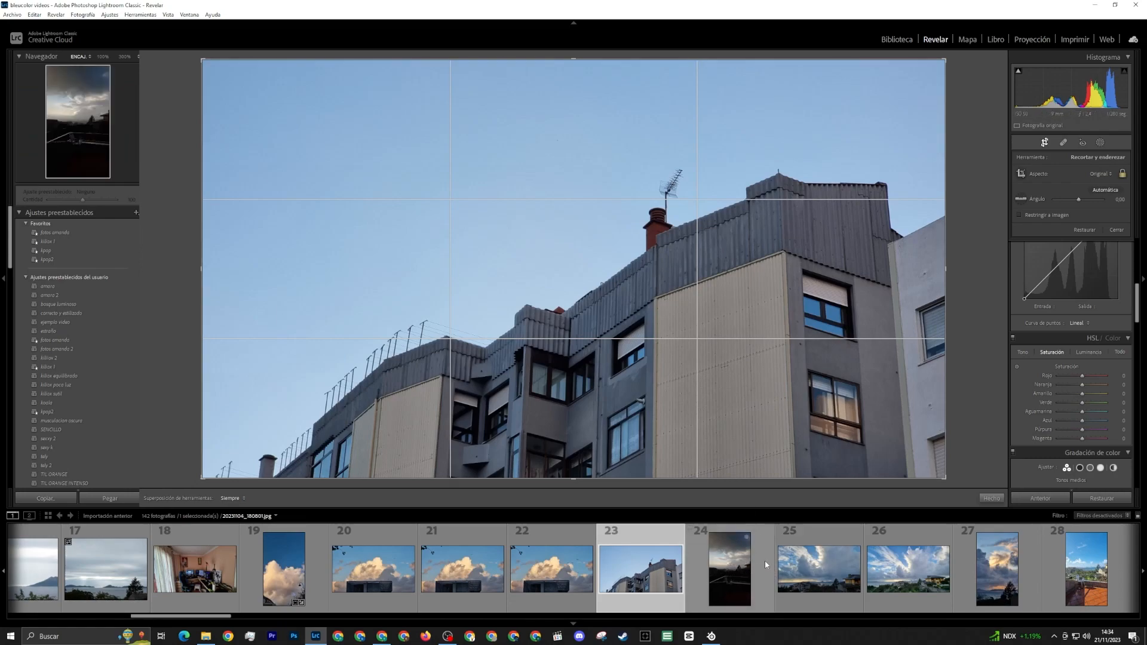
# Open the twenty-fourth photo, the dark terrace with a chair, close the crop tool and examine the bright clouds at 100%
pyautogui.click(747, 575)
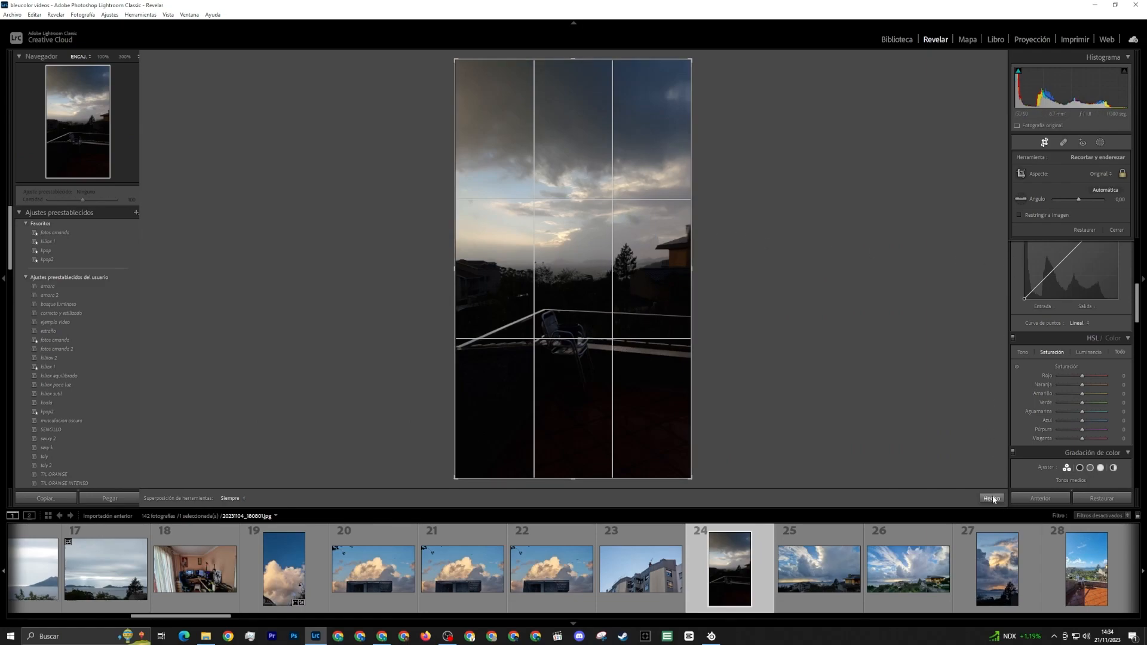
pyautogui.click(991, 498)
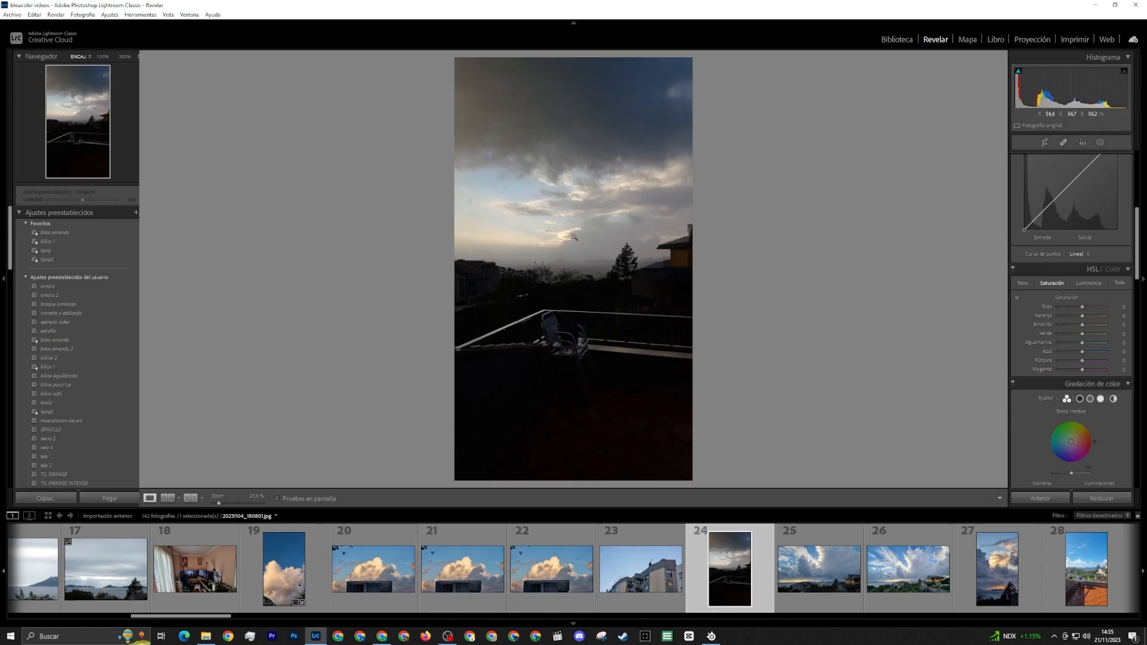
pyautogui.click(556, 206)
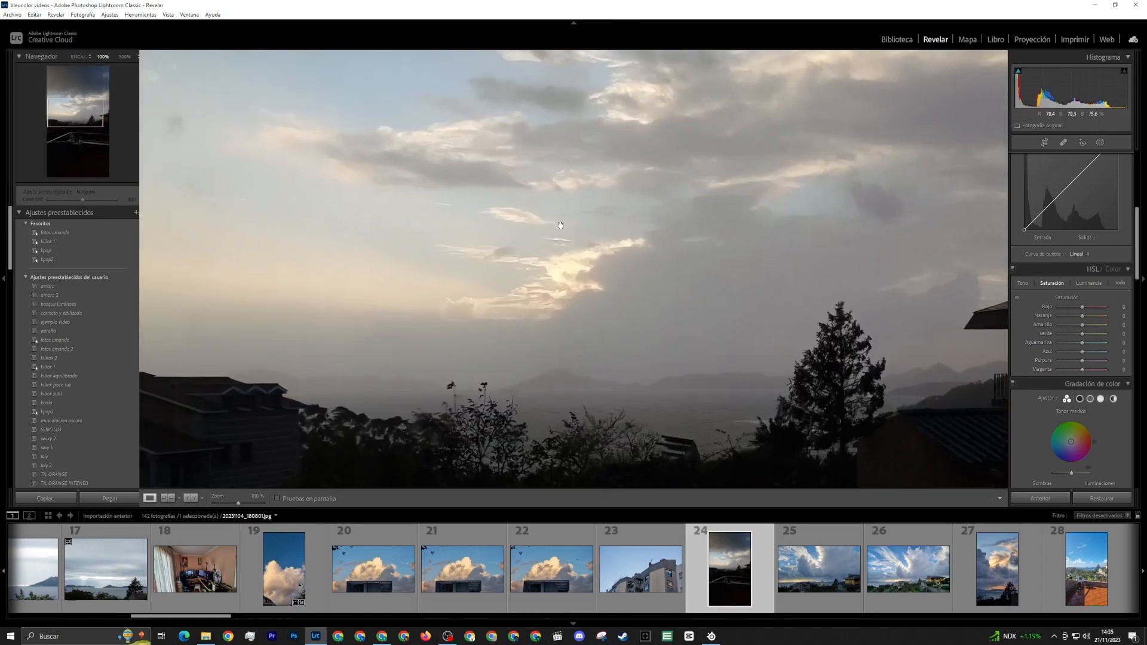
# Set the dark terrace photo's highlights to +19 and its shadows to -70
pyautogui.click(534, 352)
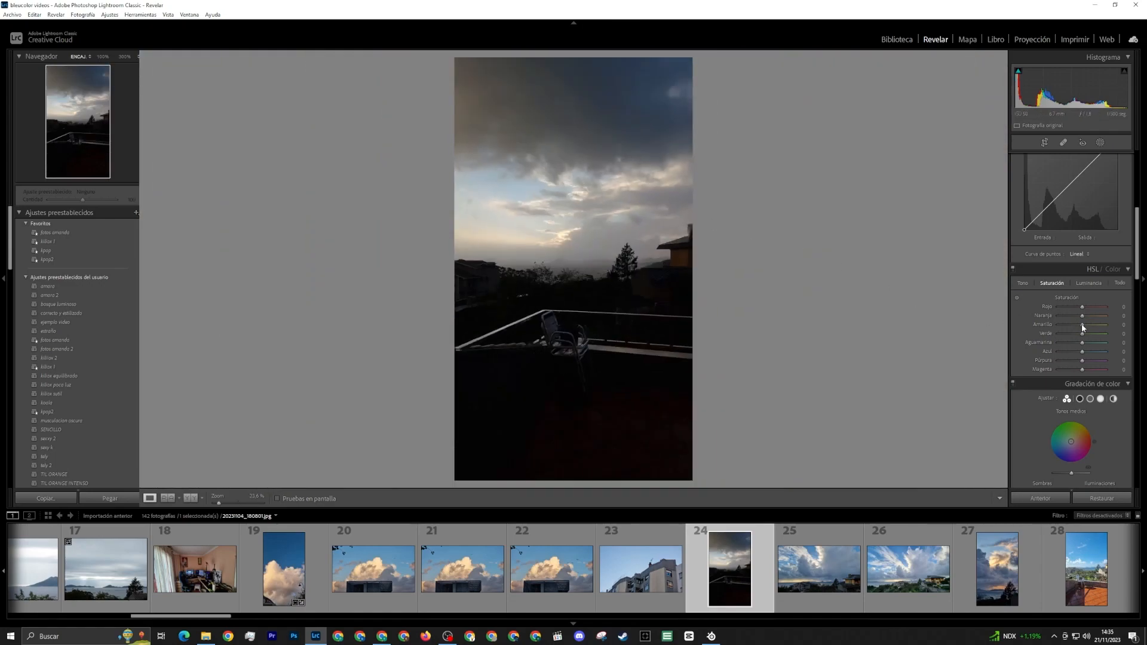
pyautogui.scroll(5, 1082, 327)
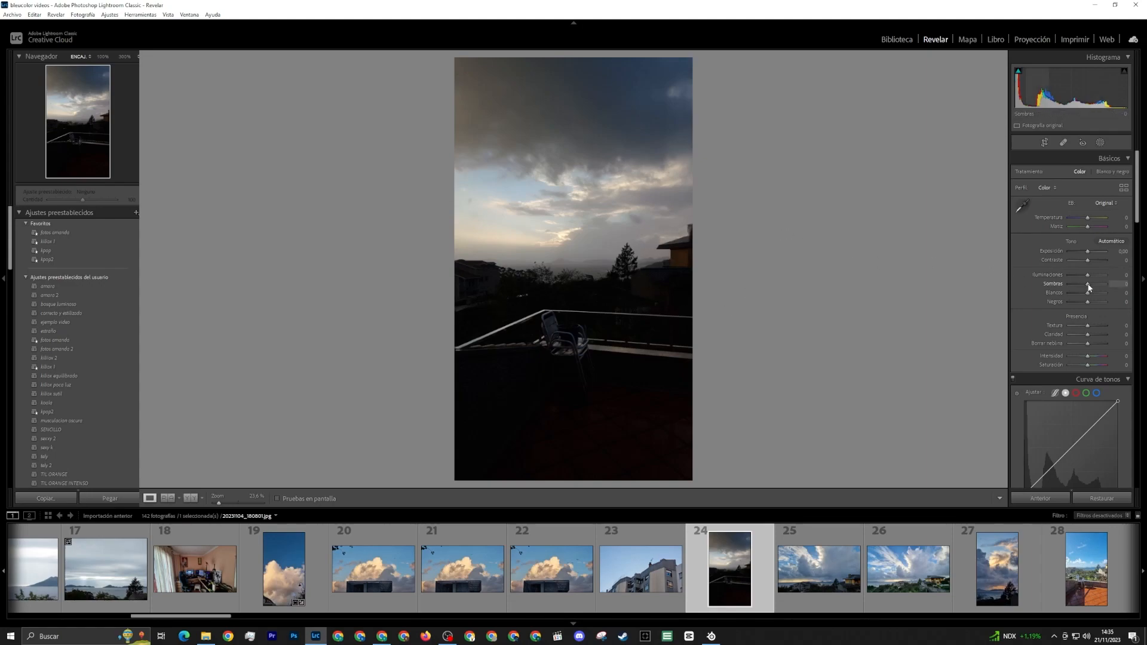
pyautogui.moveTo(1088, 284)
pyautogui.mouseDown()
pyautogui.moveTo(1067, 285)
pyautogui.moveTo(1090, 275)
pyautogui.mouseUp()
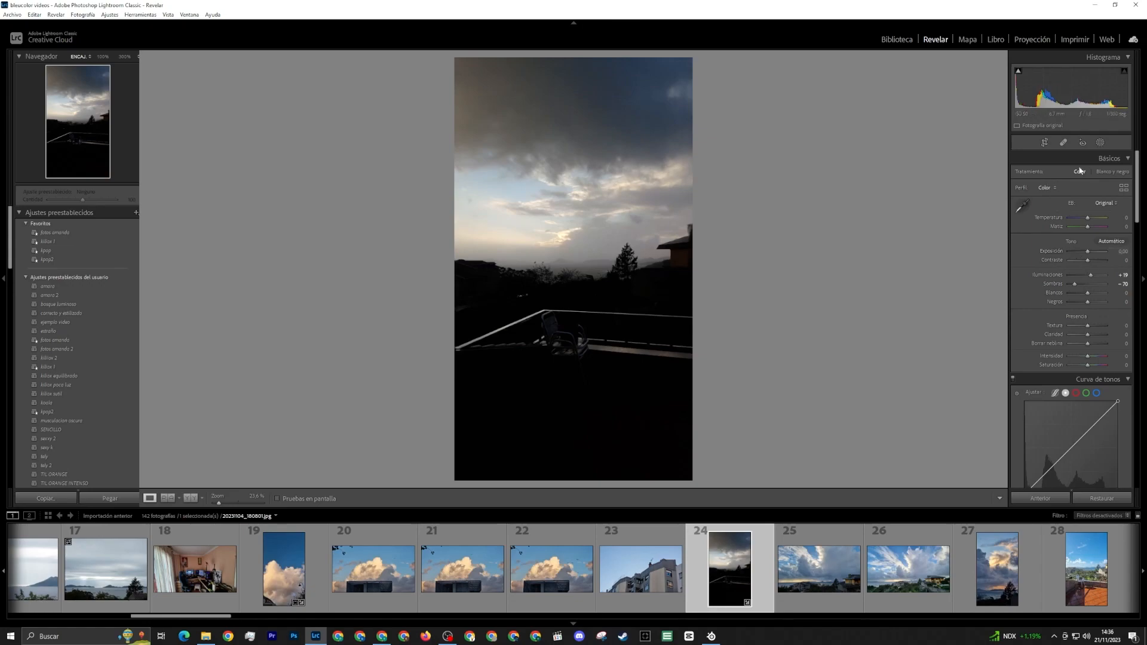
# Paint a brush mask over the bright clouds and horizon, and set its clarity to 9 and dehaze to 30
pyautogui.click(1100, 141)
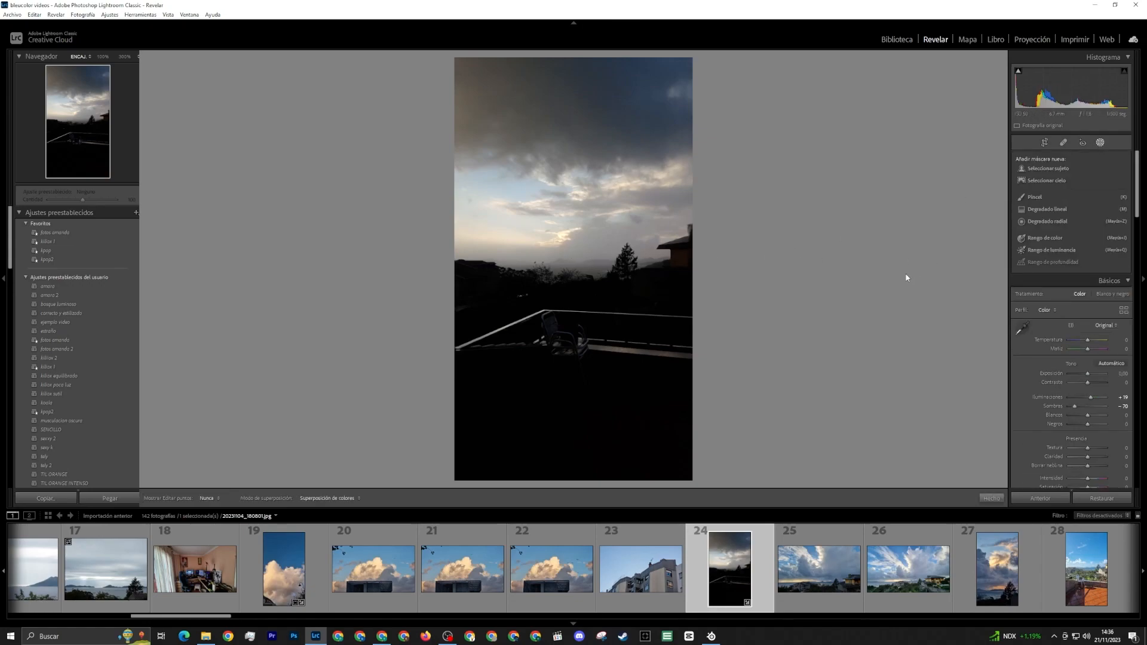
pyautogui.click(1043, 194)
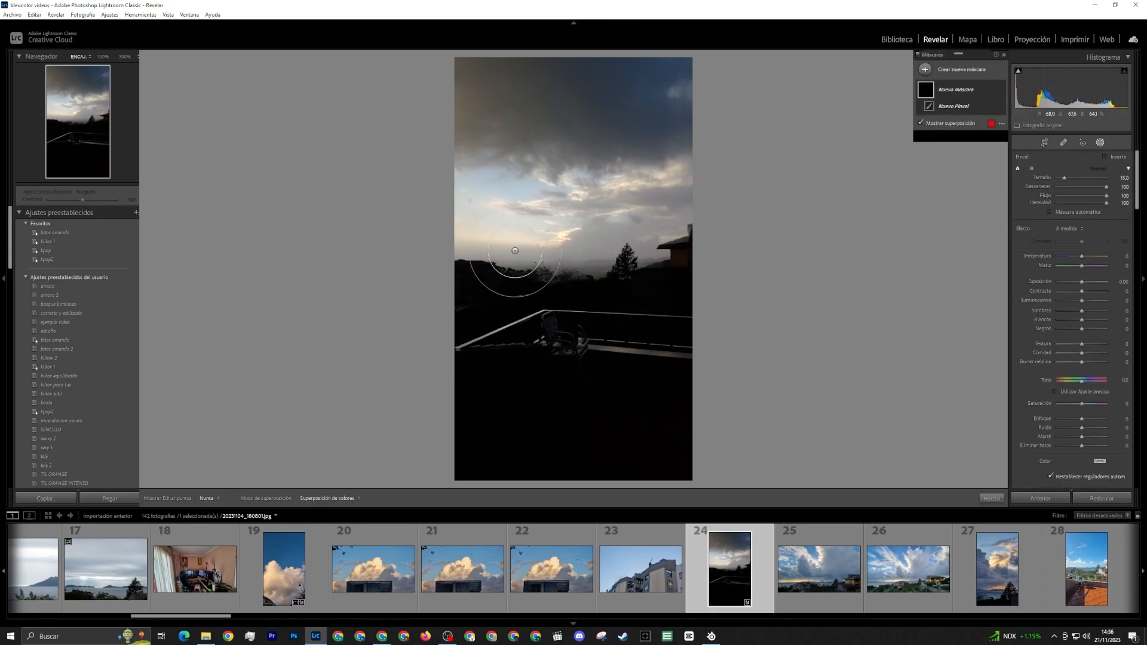
pyautogui.moveTo(538, 264)
pyautogui.mouseDown()
pyautogui.moveTo(558, 250)
pyautogui.moveTo(531, 248)
pyautogui.moveTo(607, 242)
pyautogui.moveTo(553, 219)
pyautogui.moveTo(619, 231)
pyautogui.mouseUp()
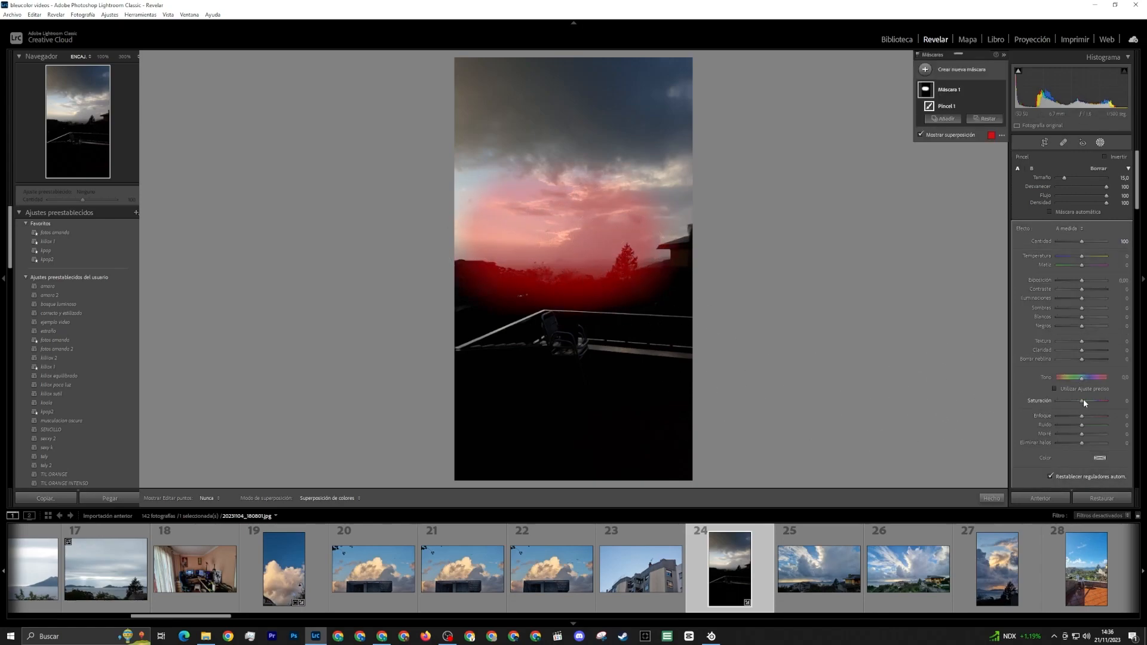
pyautogui.moveTo(1082, 352); pyautogui.dragTo(1092, 360)
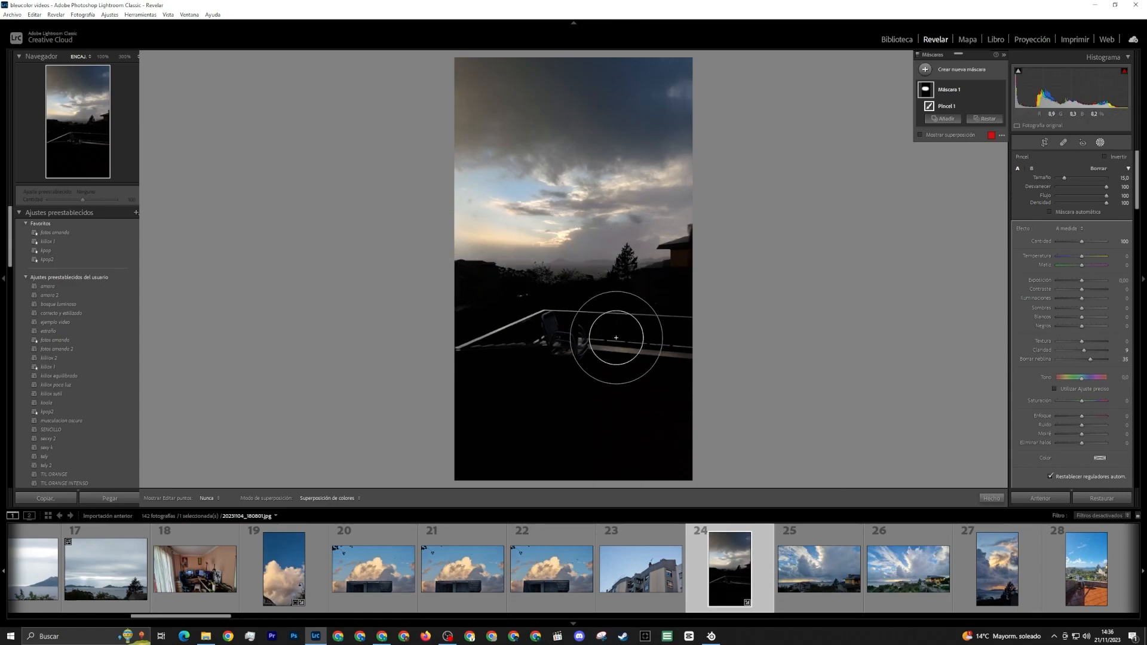
# Crop the terrace photo tightly around the bright clouds and treeline, cutting out the chair, the terrace floor and the upper dark sky
pyautogui.click(1044, 142)
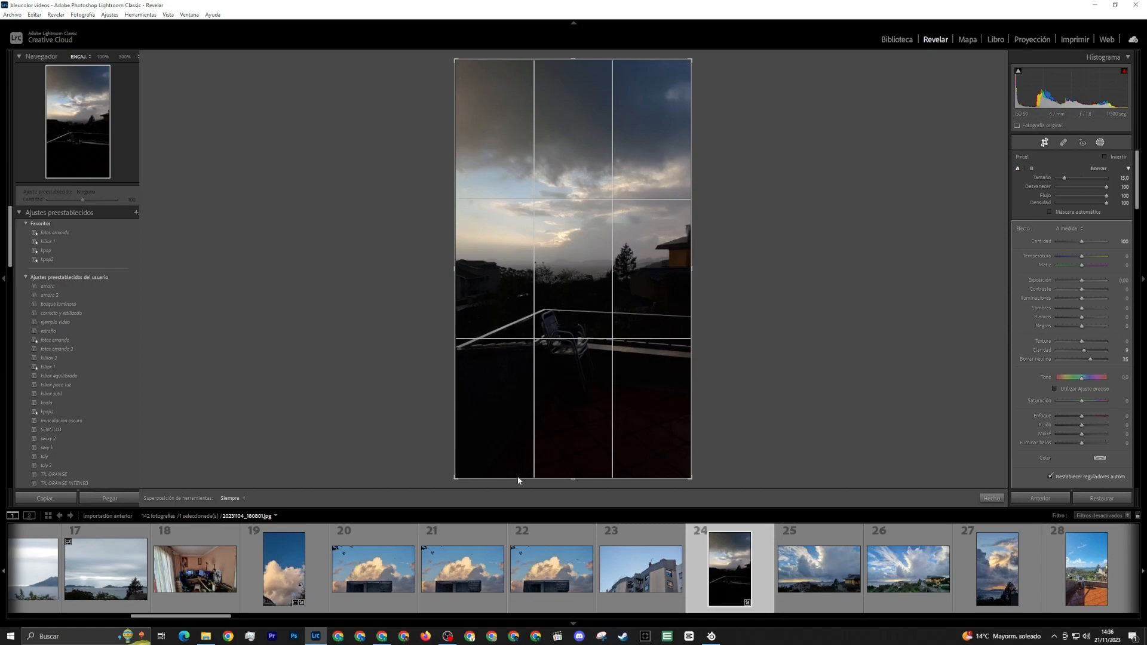
pyautogui.moveTo(576, 484); pyautogui.dragTo(566, 418)
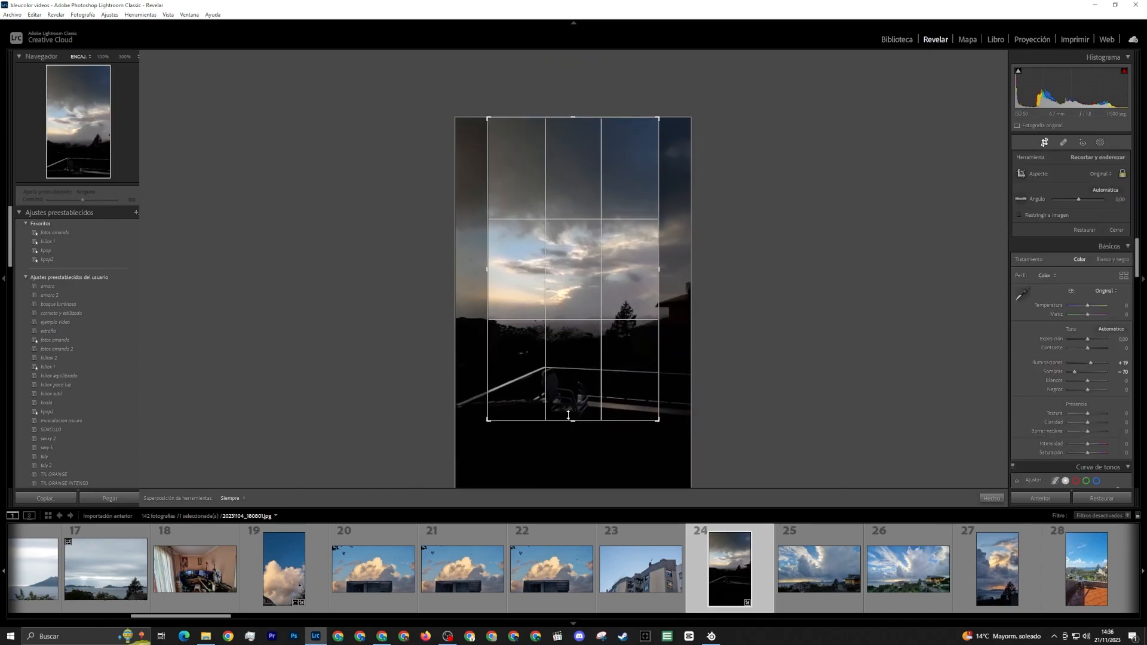
pyautogui.moveTo(566, 114); pyautogui.dragTo(567, 192)
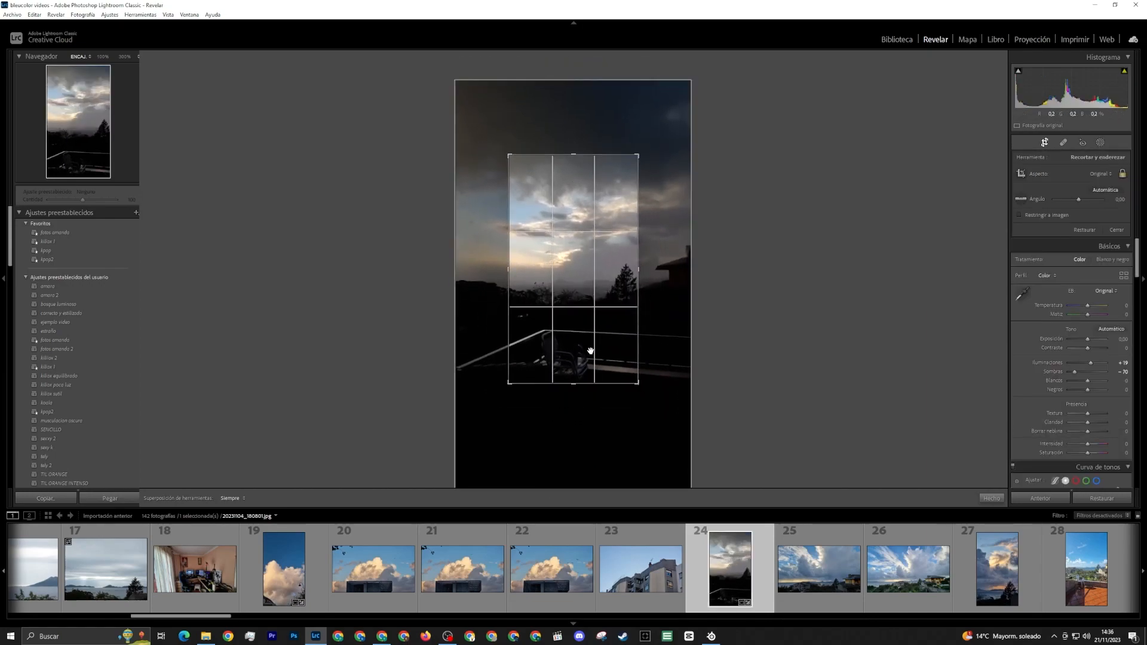
pyautogui.moveTo(577, 385); pyautogui.dragTo(573, 362)
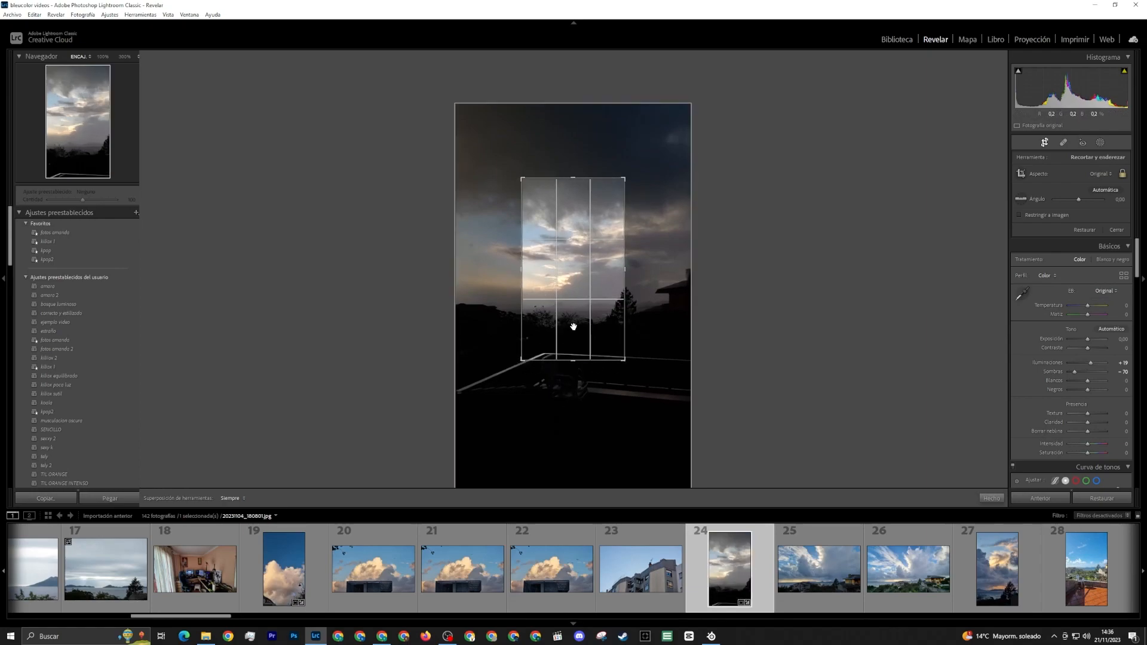
pyautogui.click(1000, 500)
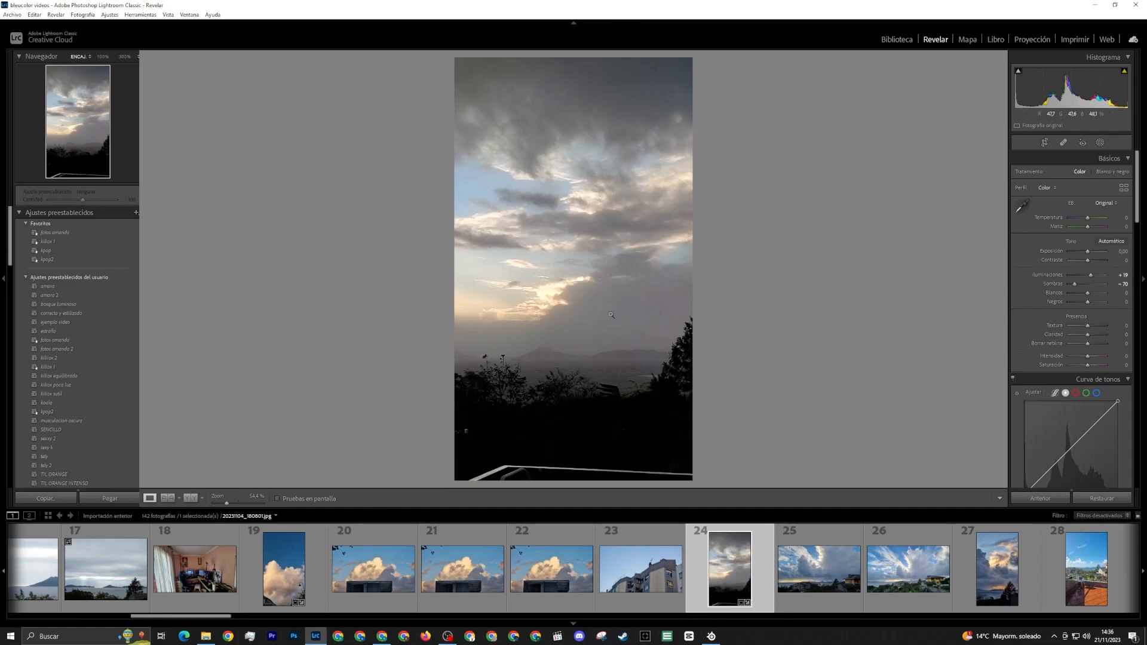
pyautogui.click(1045, 143)
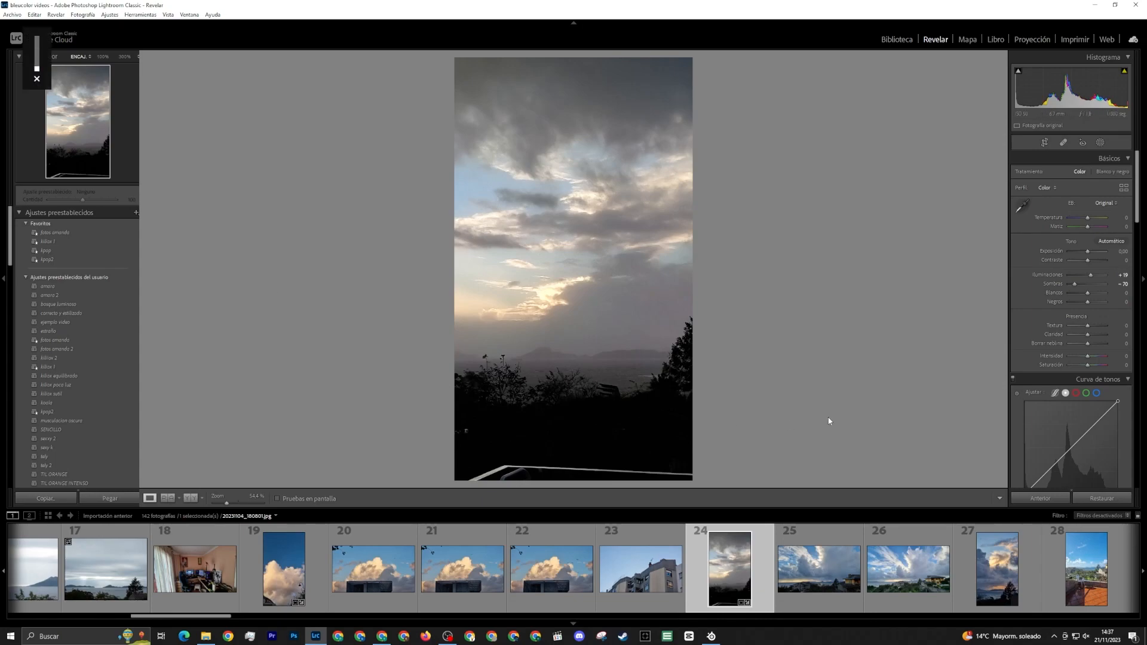
# Open the twenty-fifth photo, crop away most of the yellow house at its edge, and compare the before and after versions
pyautogui.press('Right')
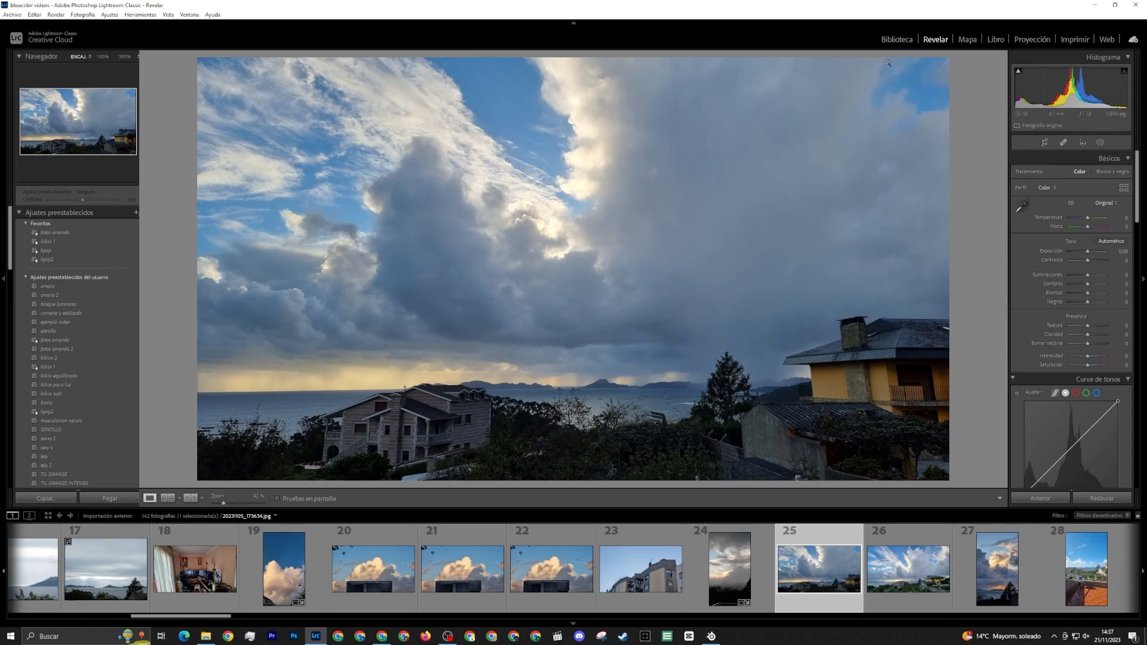
pyautogui.press('r')
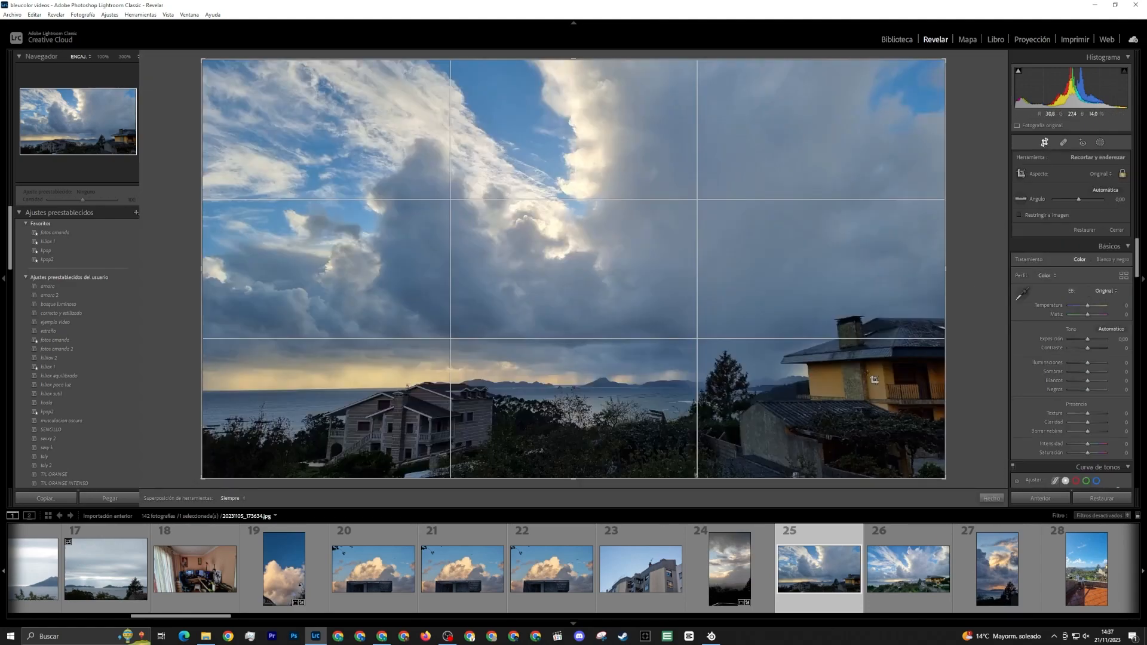
pyautogui.moveTo(948, 280); pyautogui.dragTo(909, 276)
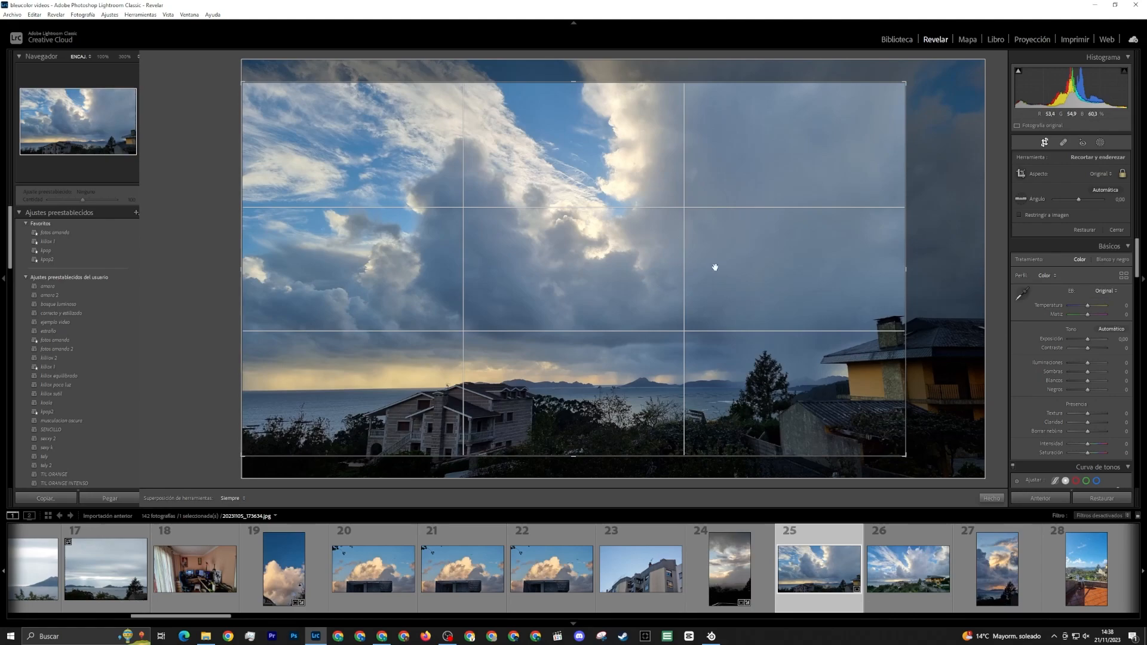
pyautogui.moveTo(905, 272); pyautogui.dragTo(876, 274)
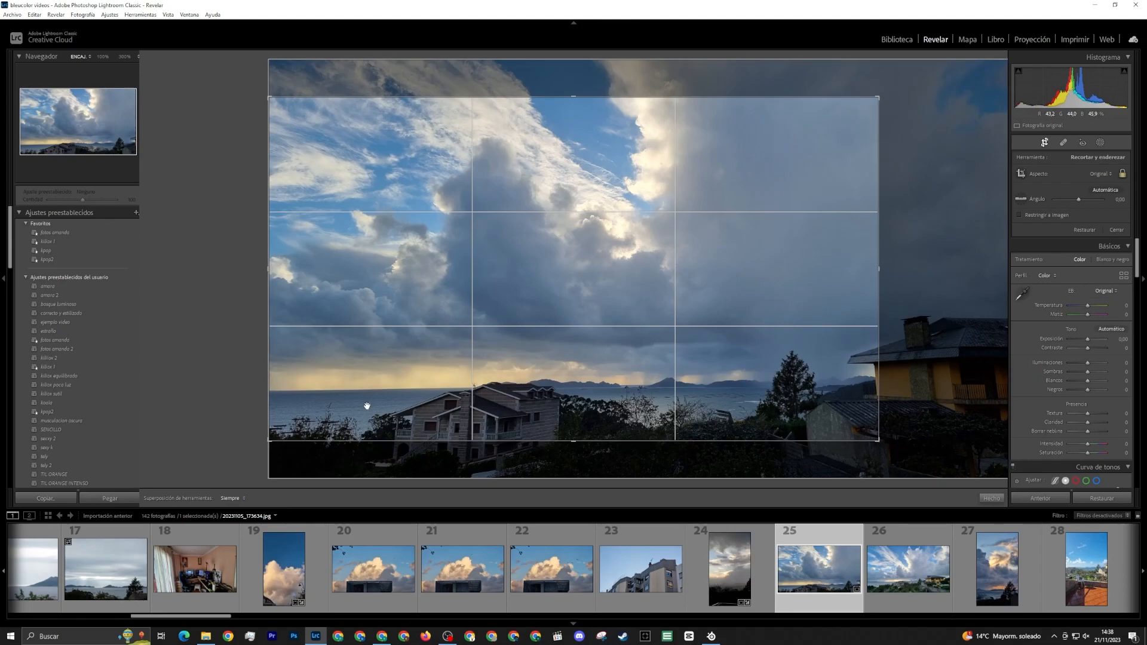
pyautogui.click(992, 499)
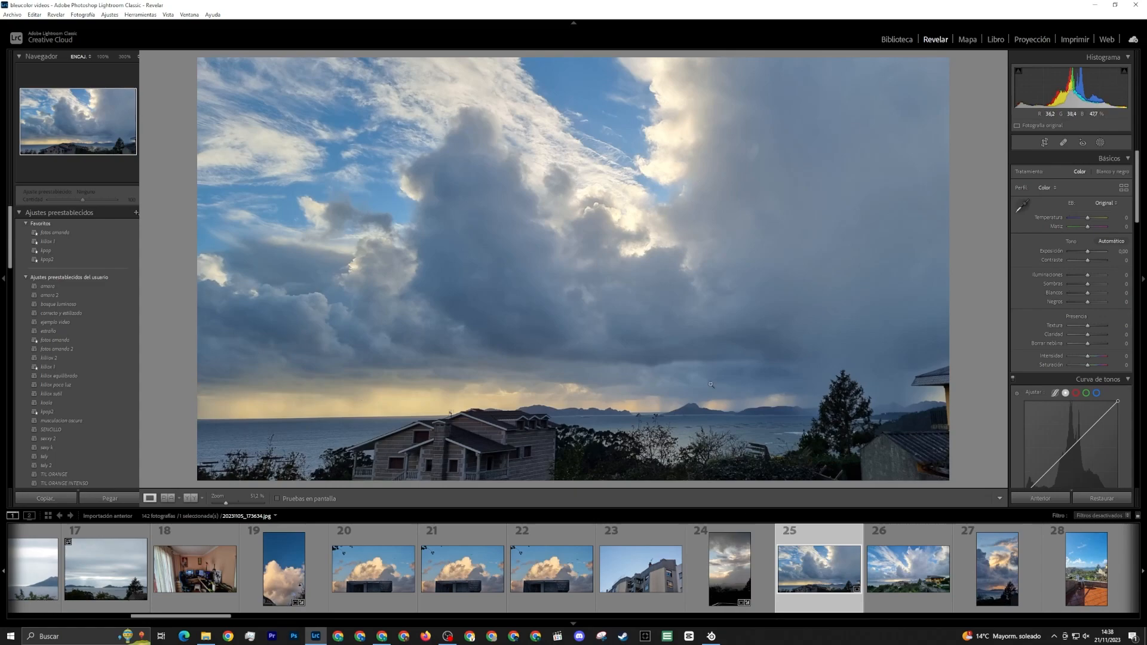
pyautogui.click(169, 498)
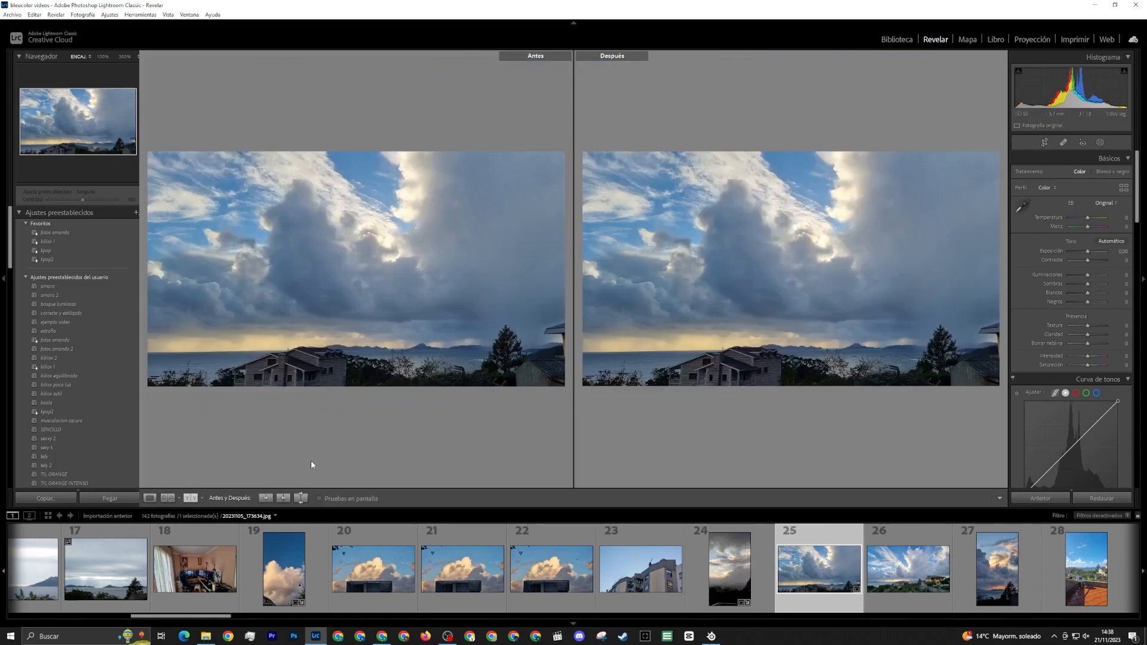
pyautogui.click(150, 498)
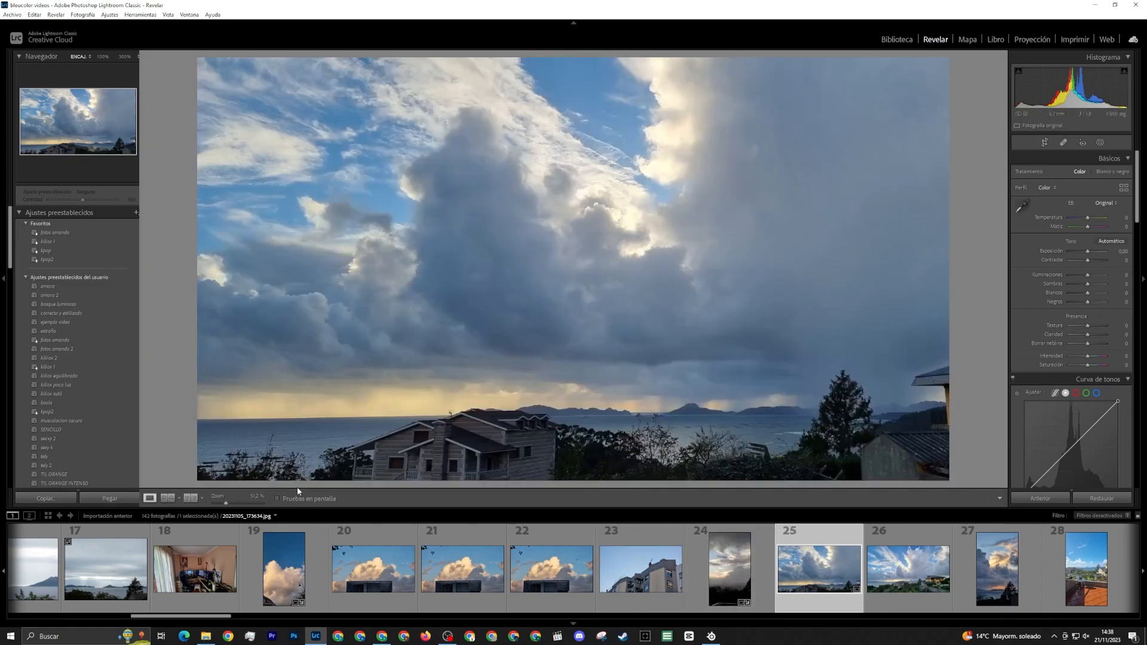
# Tighten the crop to just below the sea horizon and shift the frame to leave out the yellow house
pyautogui.click(1044, 144)
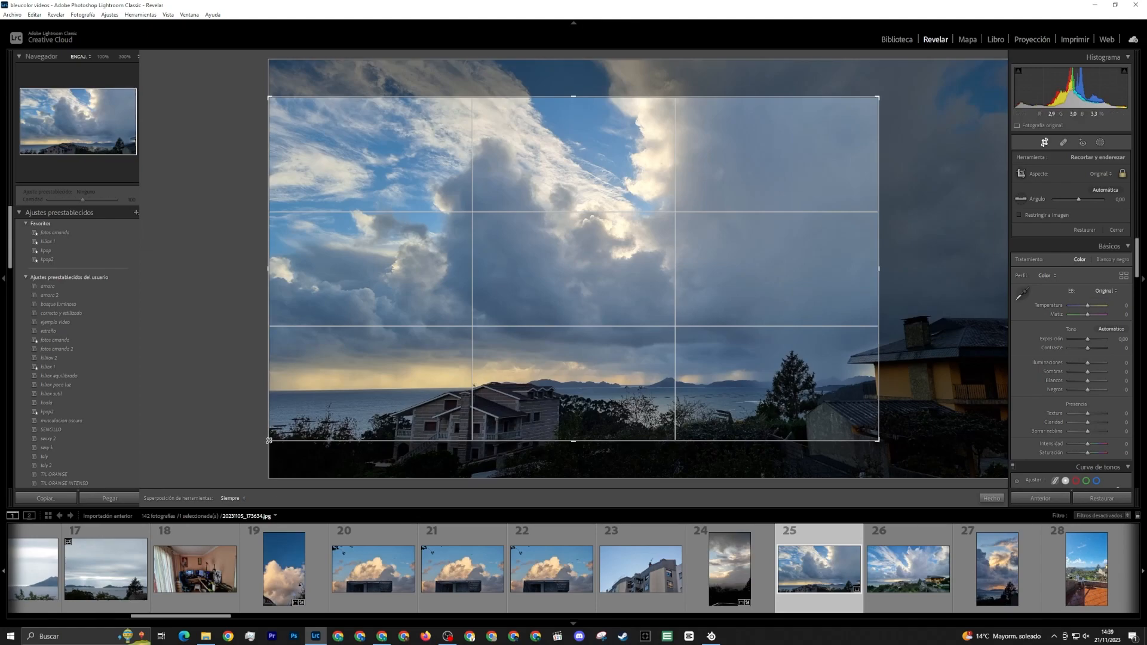
pyautogui.moveTo(269, 441); pyautogui.dragTo(314, 412)
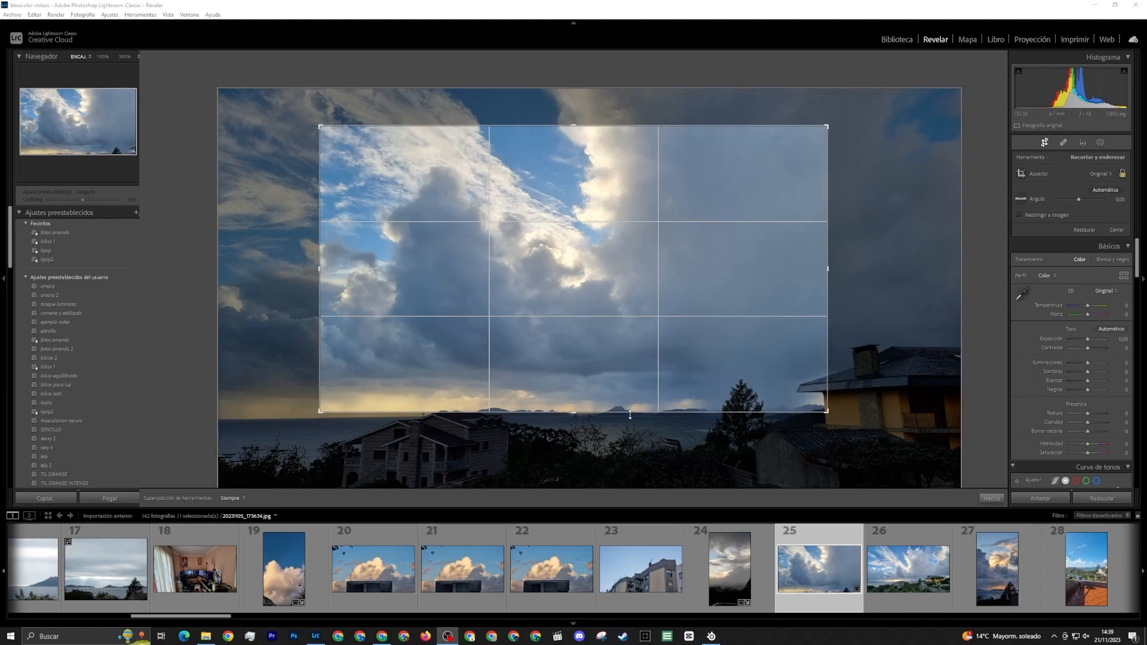
pyautogui.moveTo(572, 414); pyautogui.dragTo(573, 420)
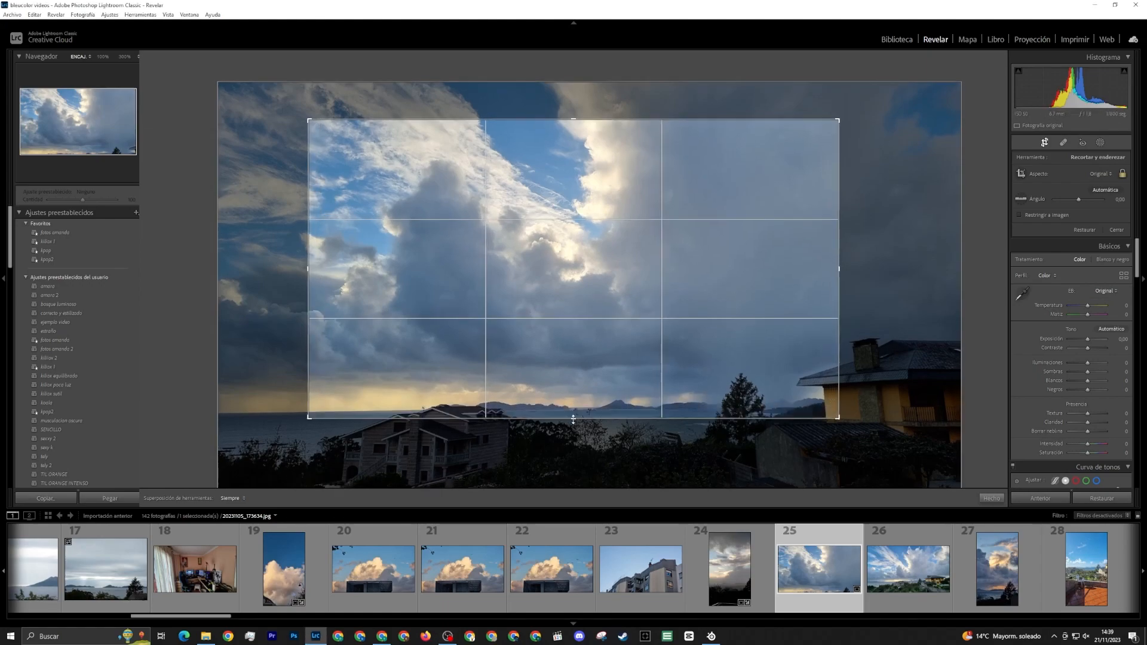
pyautogui.moveTo(637, 318); pyautogui.dragTo(678, 320)
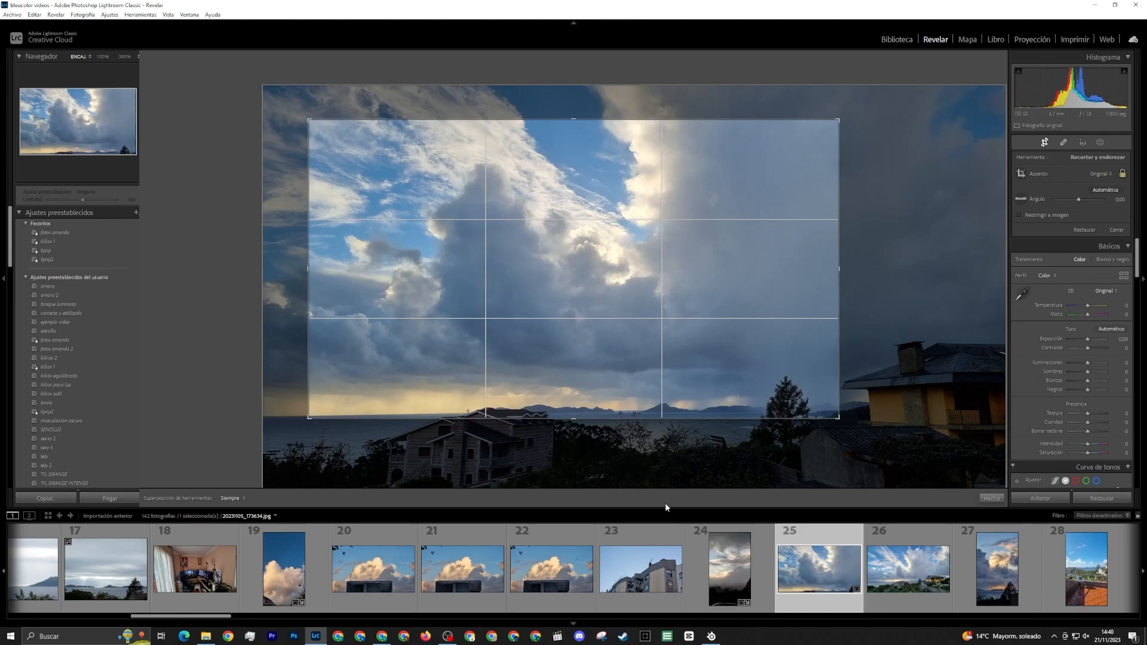
pyautogui.click(992, 498)
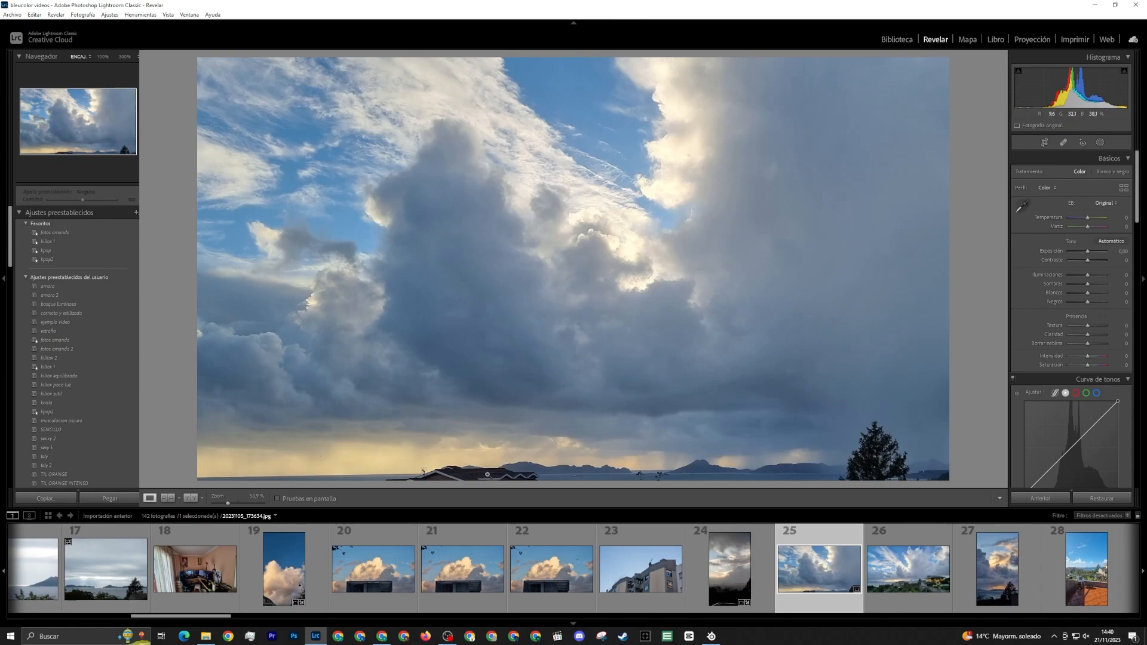
# Shift the crop slightly downward to include more sea, and straighten the photo along the sea horizon
pyautogui.click(1045, 142)
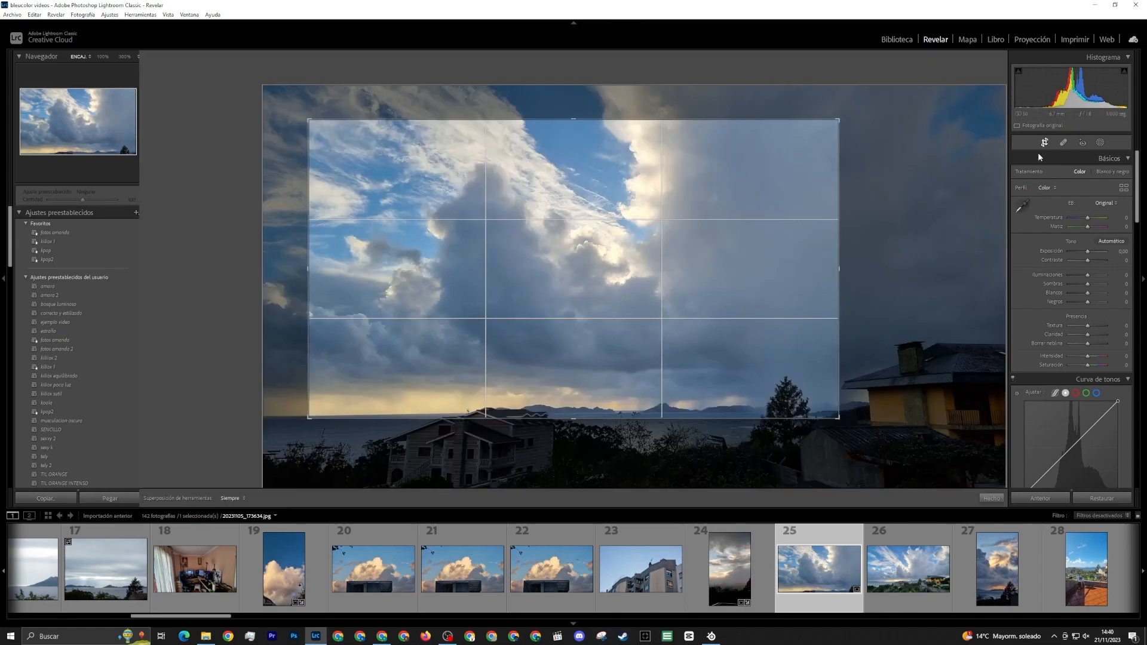
pyautogui.moveTo(592, 393); pyautogui.dragTo(592, 386)
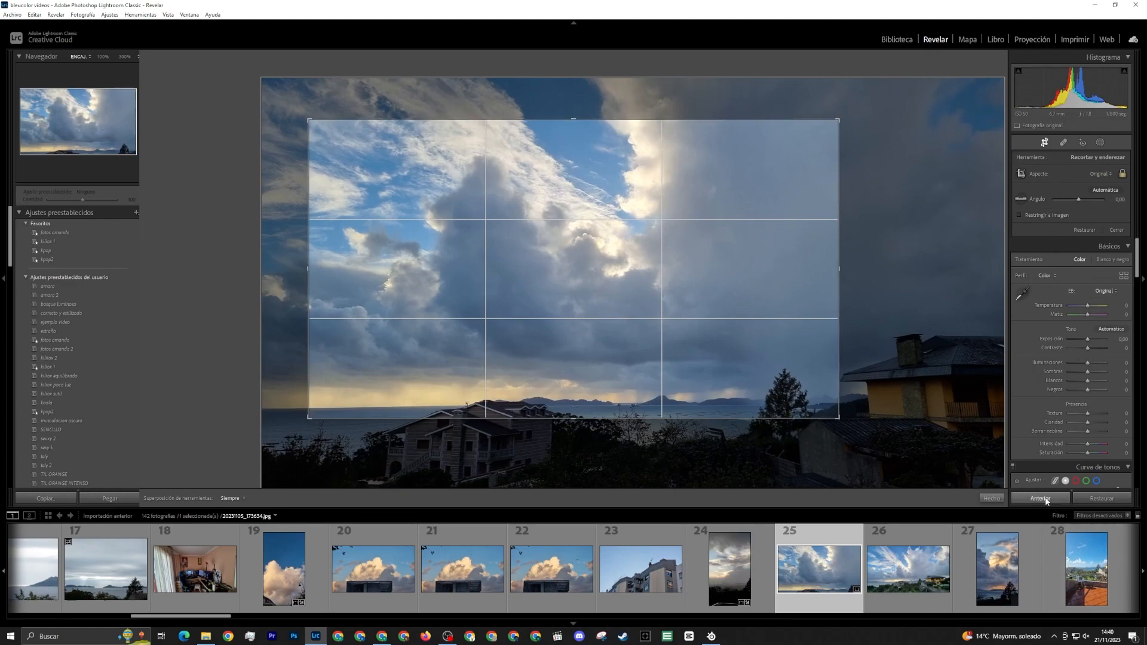
pyautogui.click(989, 498)
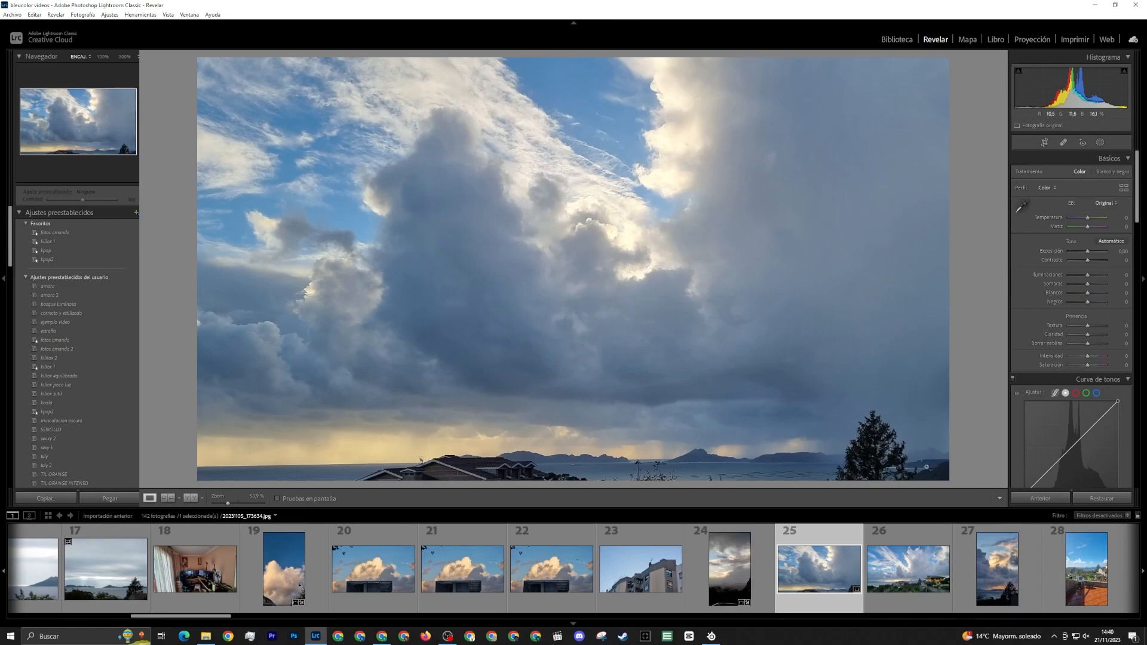
pyautogui.click(1044, 142)
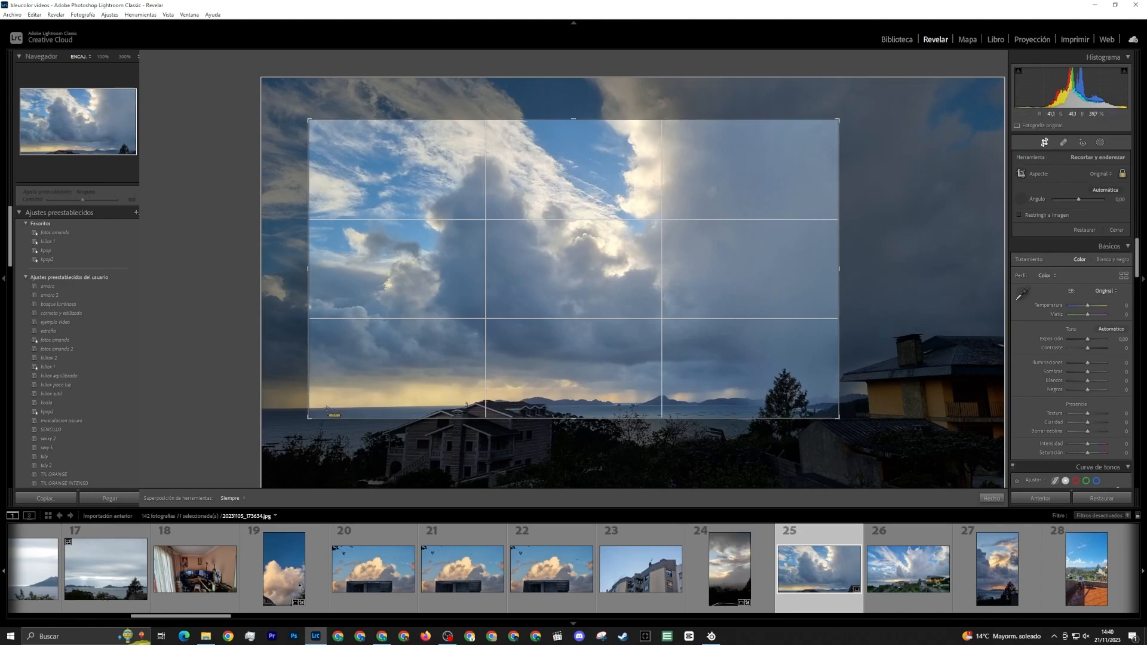
pyautogui.moveTo(326, 408); pyautogui.dragTo(449, 407)
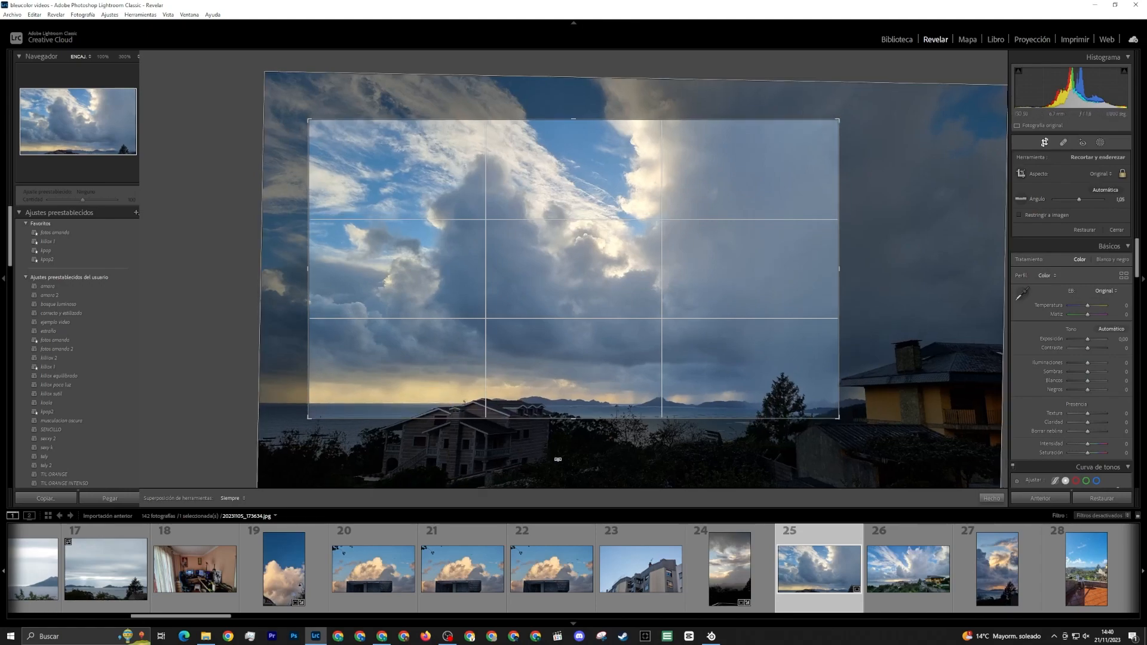
pyautogui.press('Return')
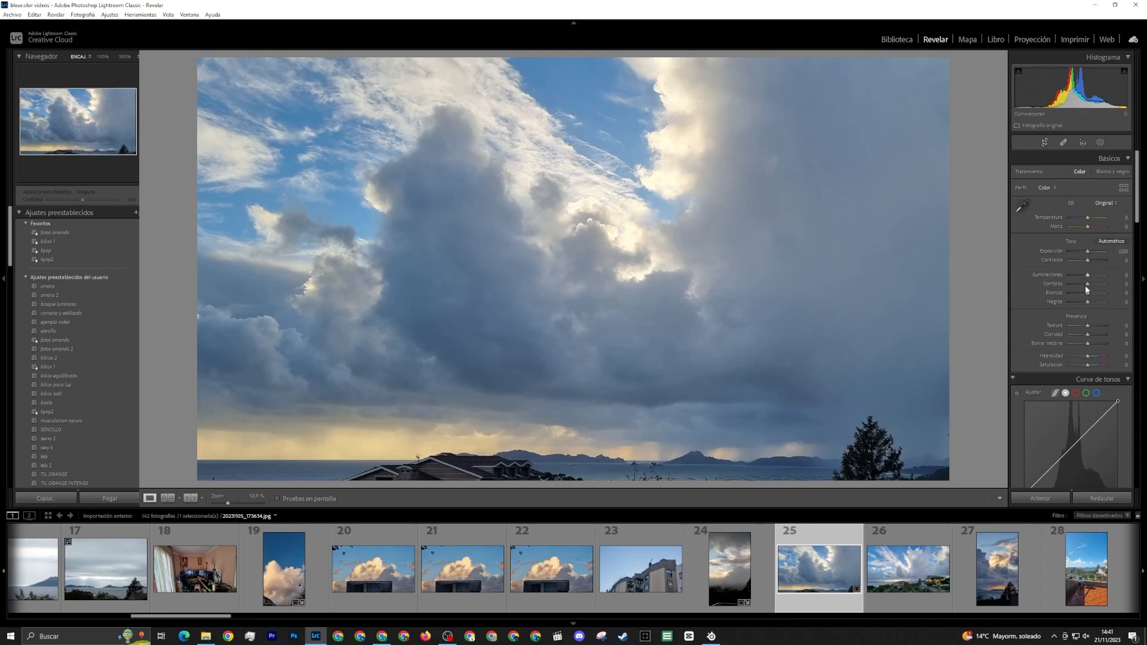
# Set the photo's shadows to -100 and darken the house roof with a size 12 brush mask at exposure -0.44
pyautogui.moveTo(1087, 287); pyautogui.dragTo(1058, 288)
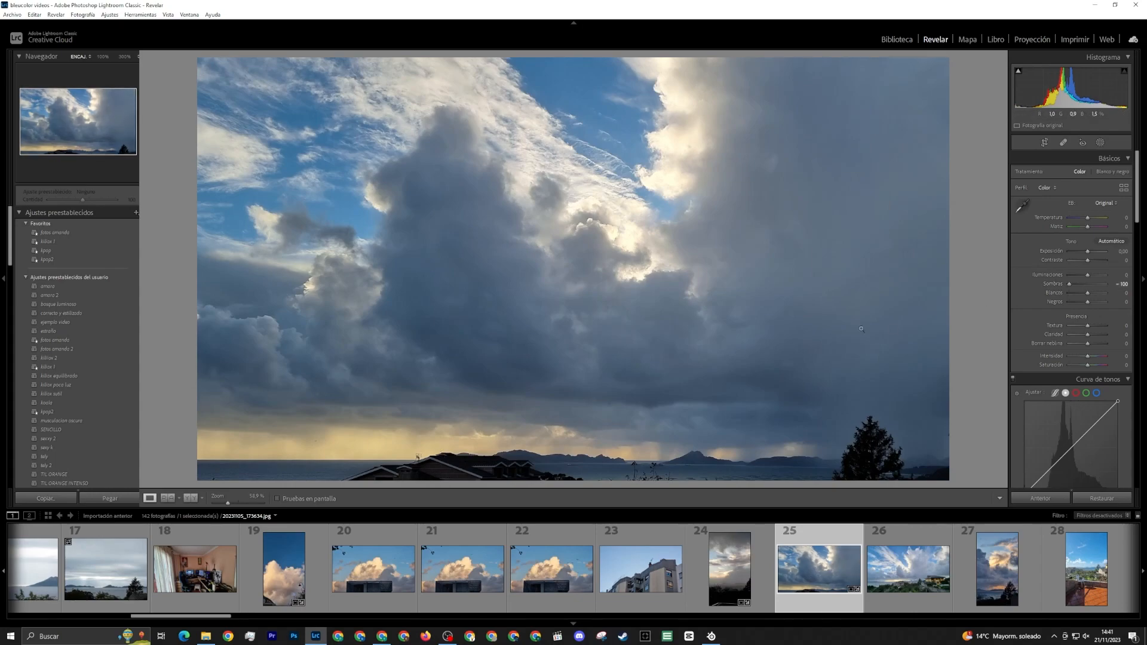
pyautogui.click(1100, 142)
pyautogui.click(1025, 198)
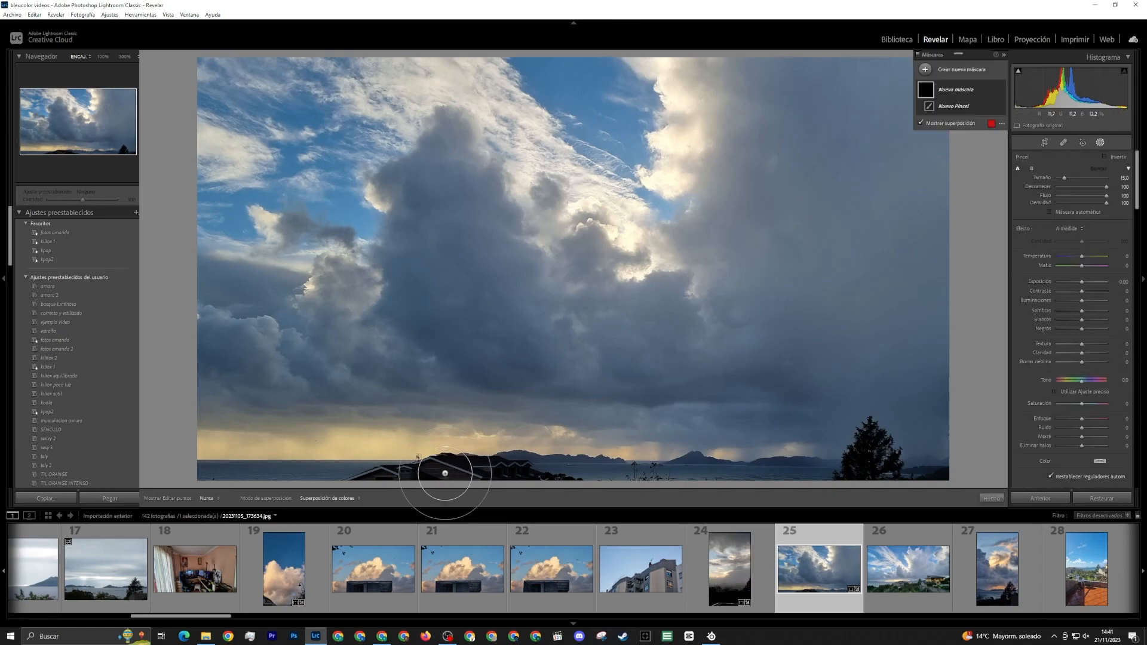
pyautogui.scroll(-3, 445, 473)
pyautogui.moveTo(440, 474)
pyautogui.mouseDown()
pyautogui.moveTo(364, 498)
pyautogui.moveTo(487, 482)
pyautogui.moveTo(547, 485)
pyautogui.mouseUp()
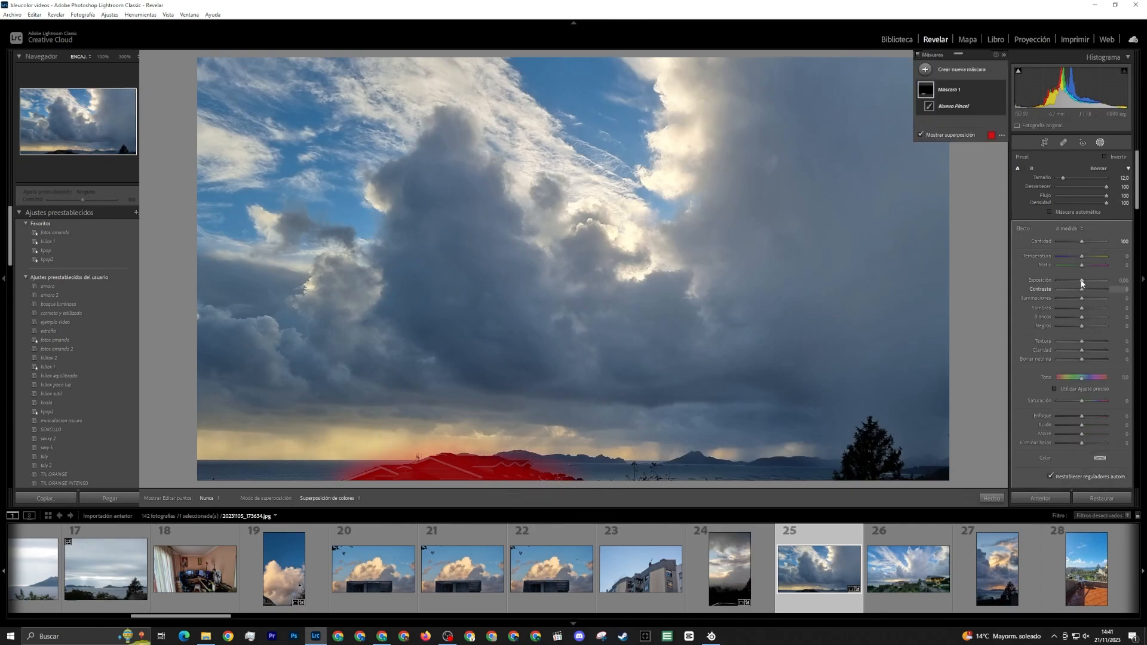
pyautogui.moveTo(1082, 284); pyautogui.dragTo(1080, 282)
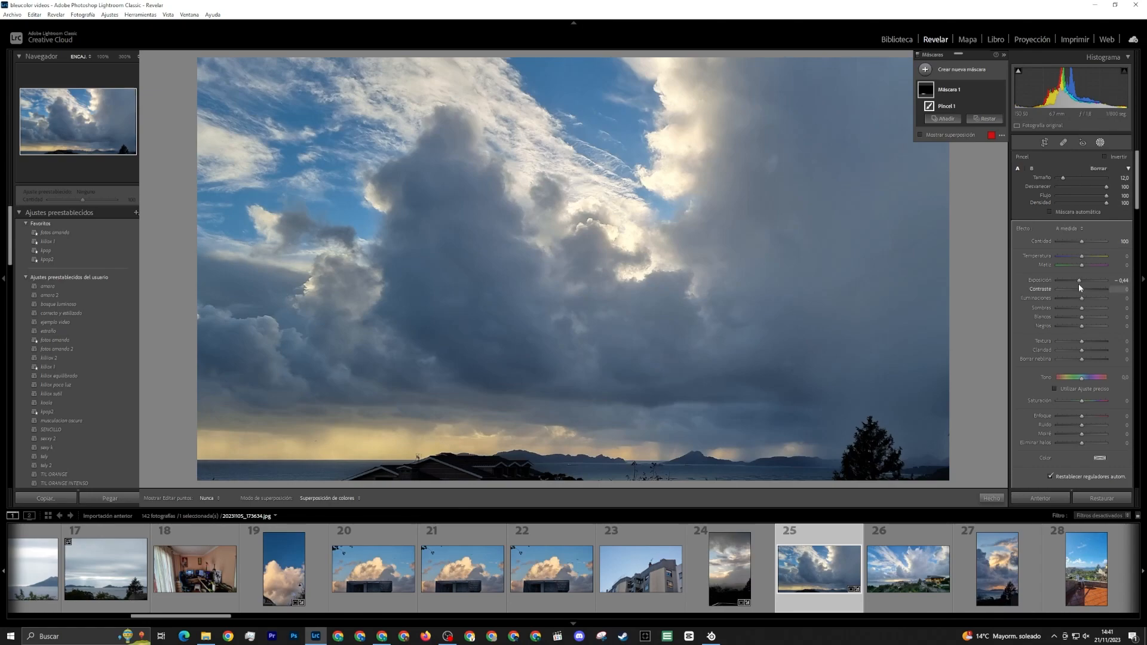
# Try an exposure of -4.00 on the house roof's brush mask and settle on about -0.30
pyautogui.moveTo(1078, 285); pyautogui.dragTo(1060, 284)
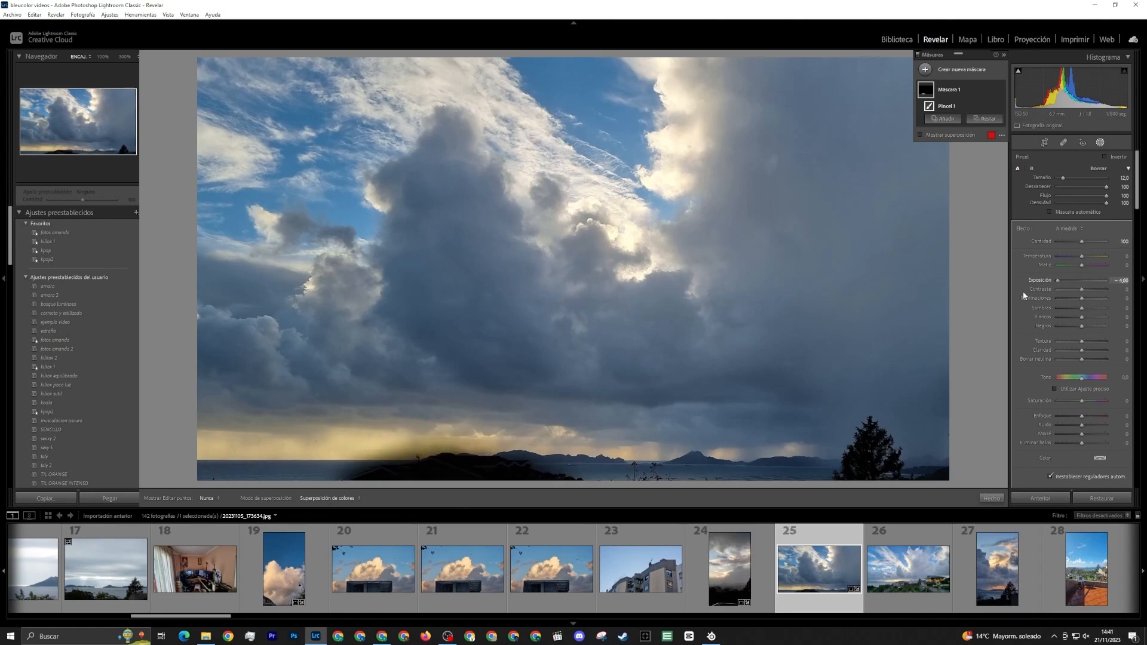
pyautogui.click(1079, 281)
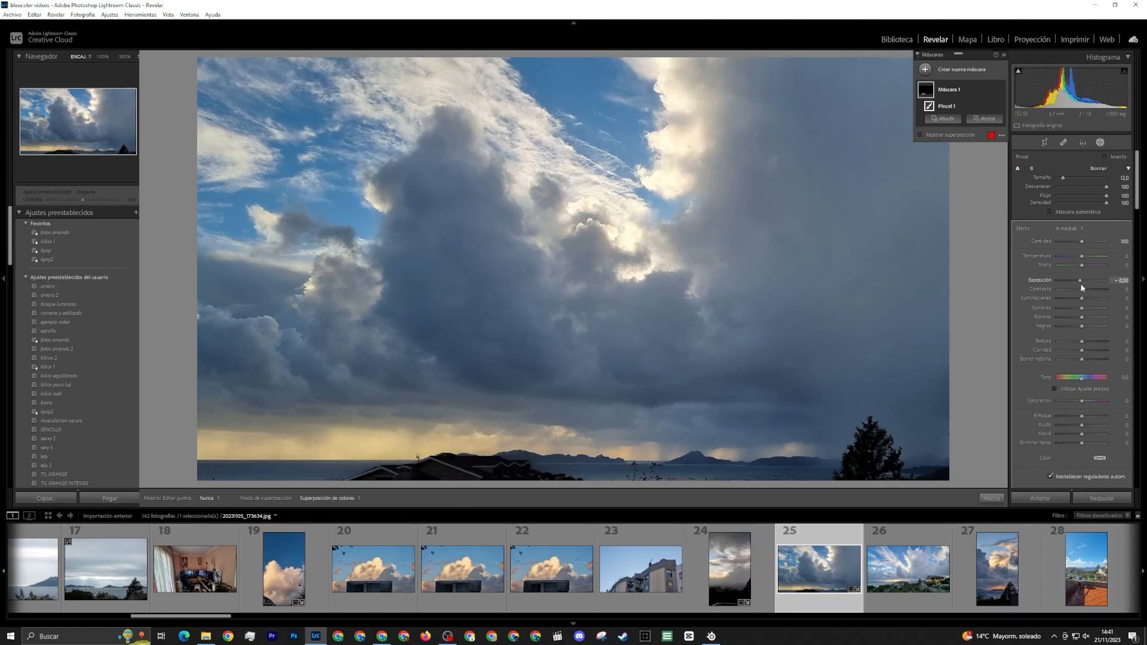
pyautogui.click(1081, 285)
pyautogui.click(925, 69)
pyautogui.click(968, 116)
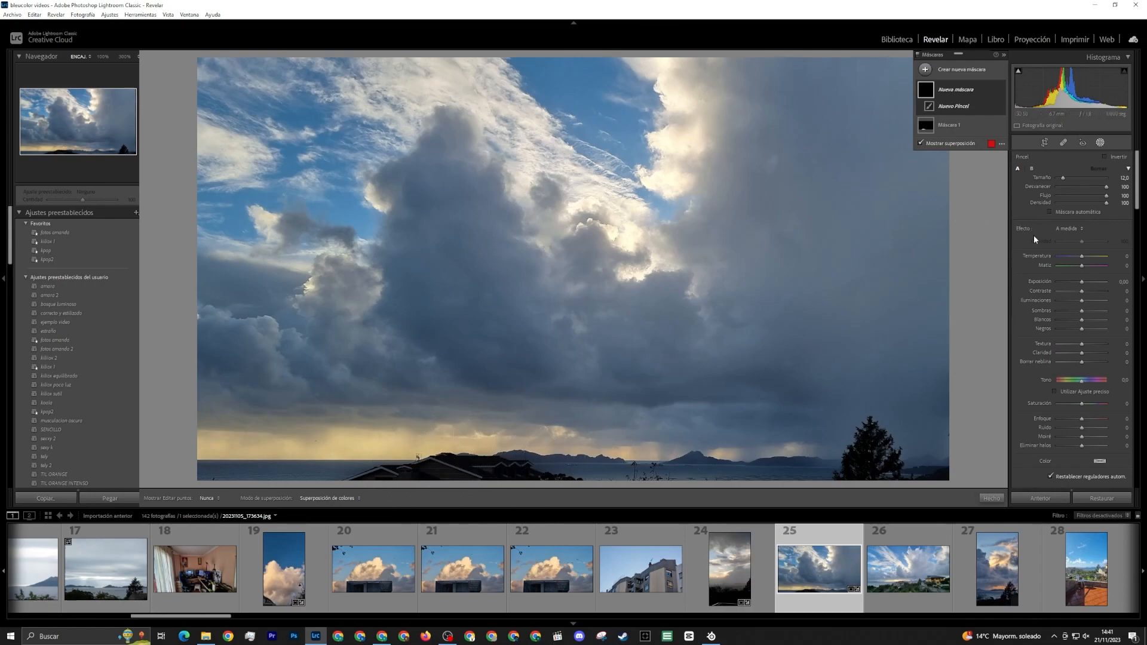
pyautogui.click(1101, 145)
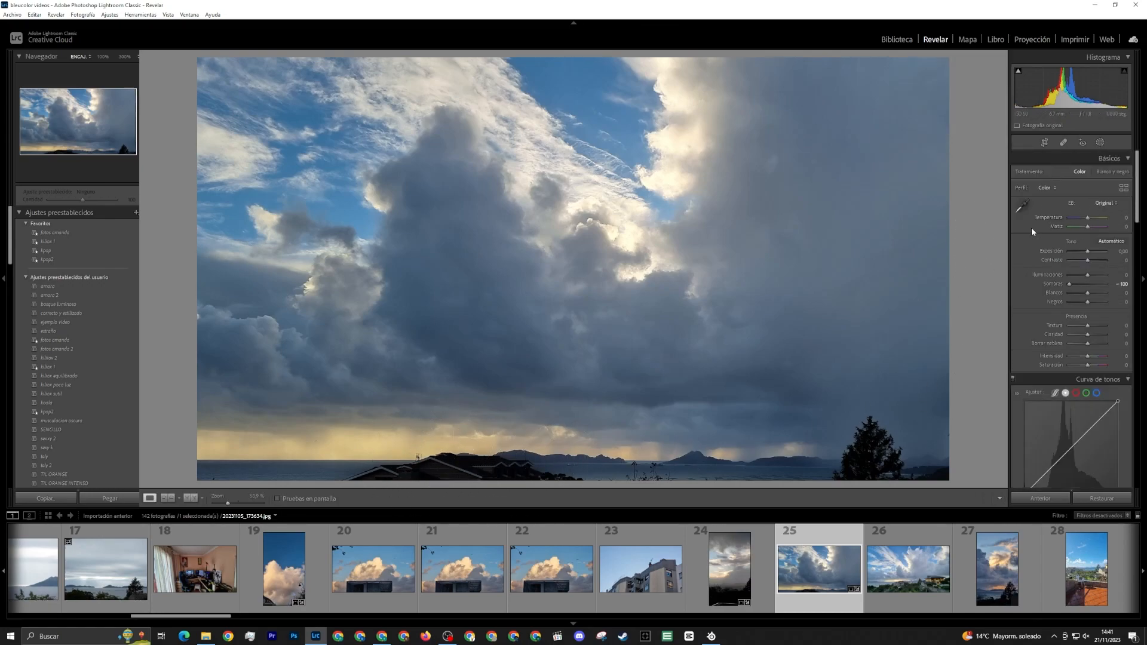
# Lower the photo's overall exposure to -0.93 and paint a new brush mask over the horizon sky above the islands
pyautogui.moveTo(1088, 251); pyautogui.dragTo(1085, 254)
pyautogui.click(1102, 145)
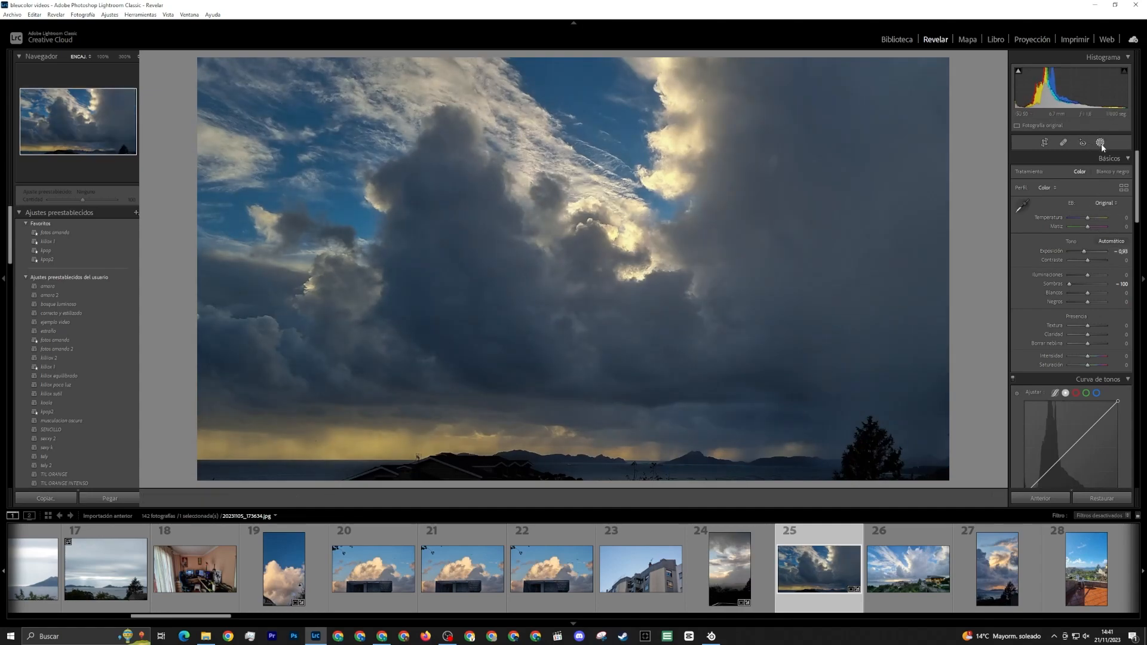
pyautogui.click(925, 69)
pyautogui.click(965, 120)
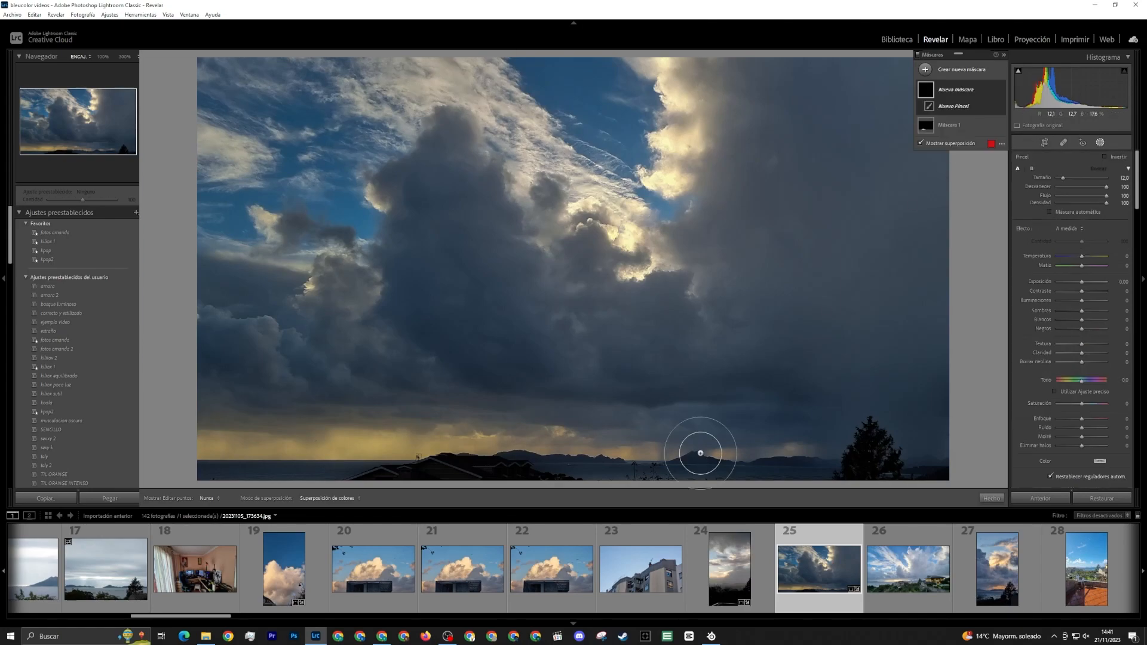
pyautogui.scroll(3, 543, 448)
pyautogui.moveTo(537, 448); pyautogui.dragTo(792, 453)
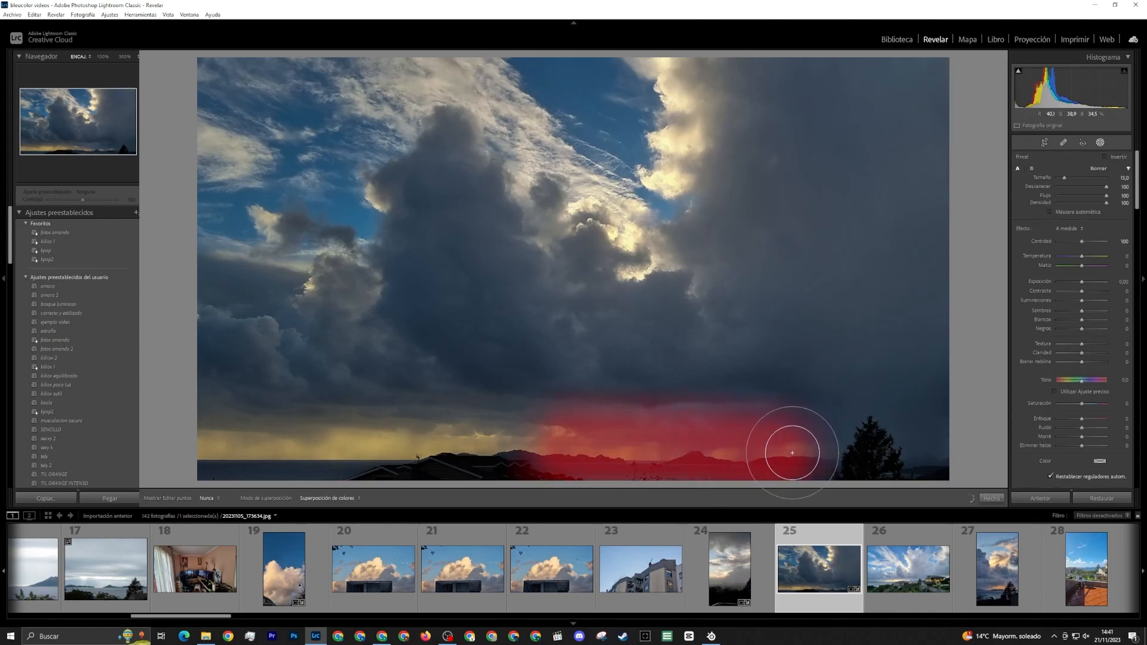
# Extend the new mask over the bright clouds and blue gap with a size 24 brush and set its exposure to 0.15
pyautogui.scroll(10, 653, 243)
pyautogui.moveTo(635, 250)
pyautogui.mouseDown()
pyautogui.moveTo(656, 103)
pyautogui.moveTo(658, 274)
pyautogui.mouseUp()
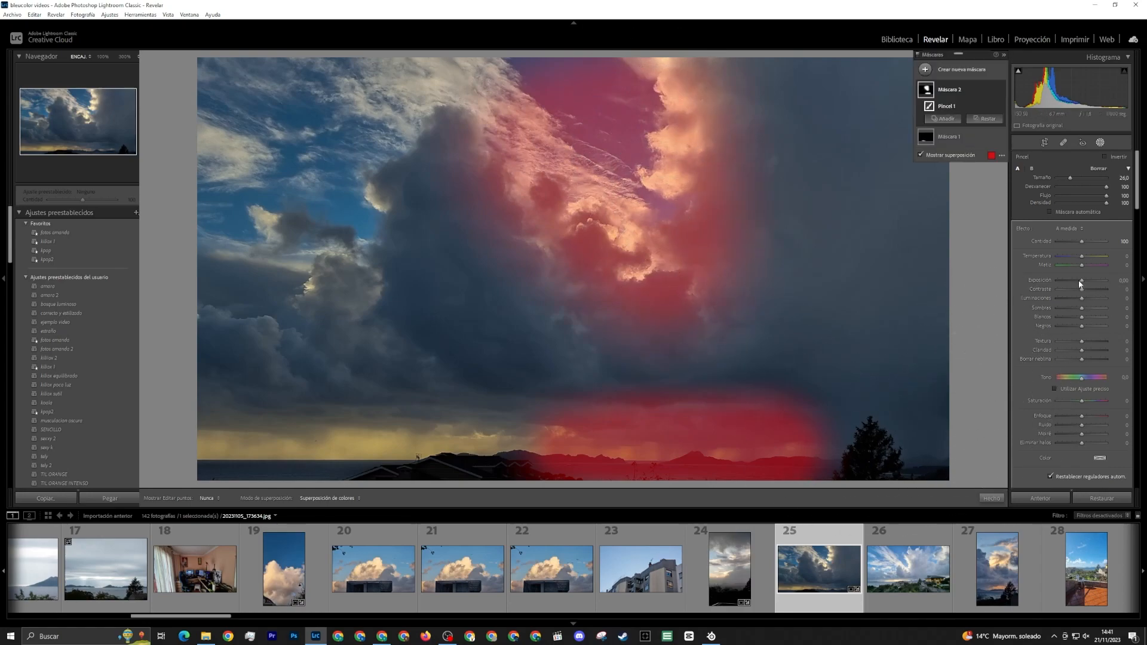
pyautogui.moveTo(1080, 282); pyautogui.dragTo(1083, 283)
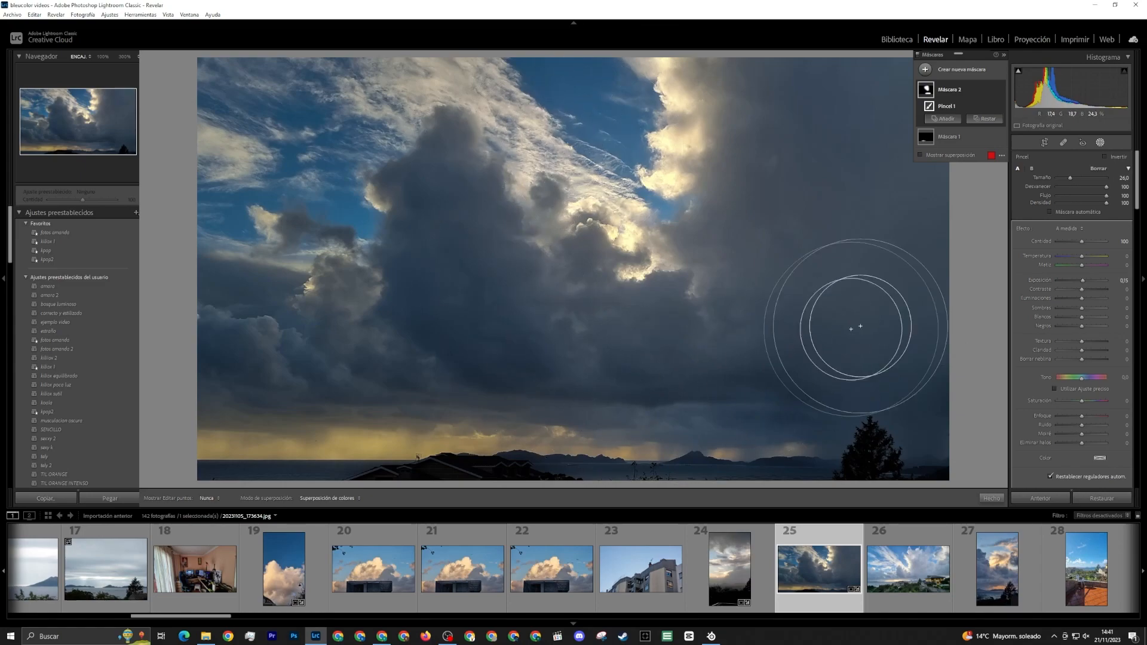
pyautogui.click(1100, 142)
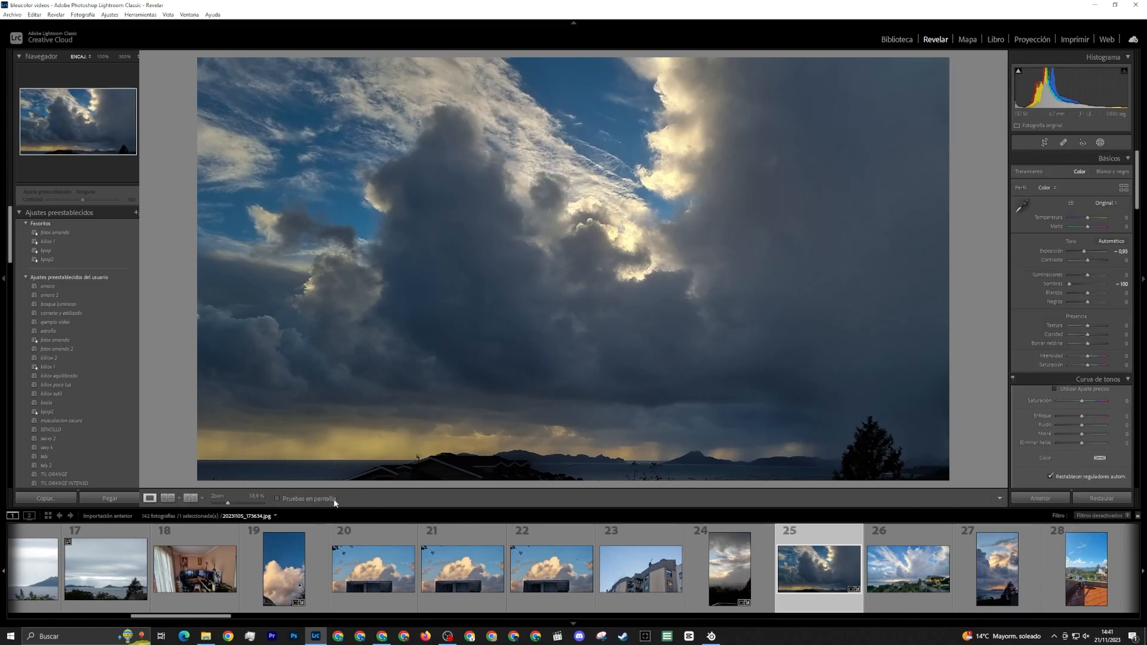
# Compare the before and after versions of the twenty-fifth photo, and view the twenty-sixth and twenty-seventh photos
pyautogui.click(191, 497)
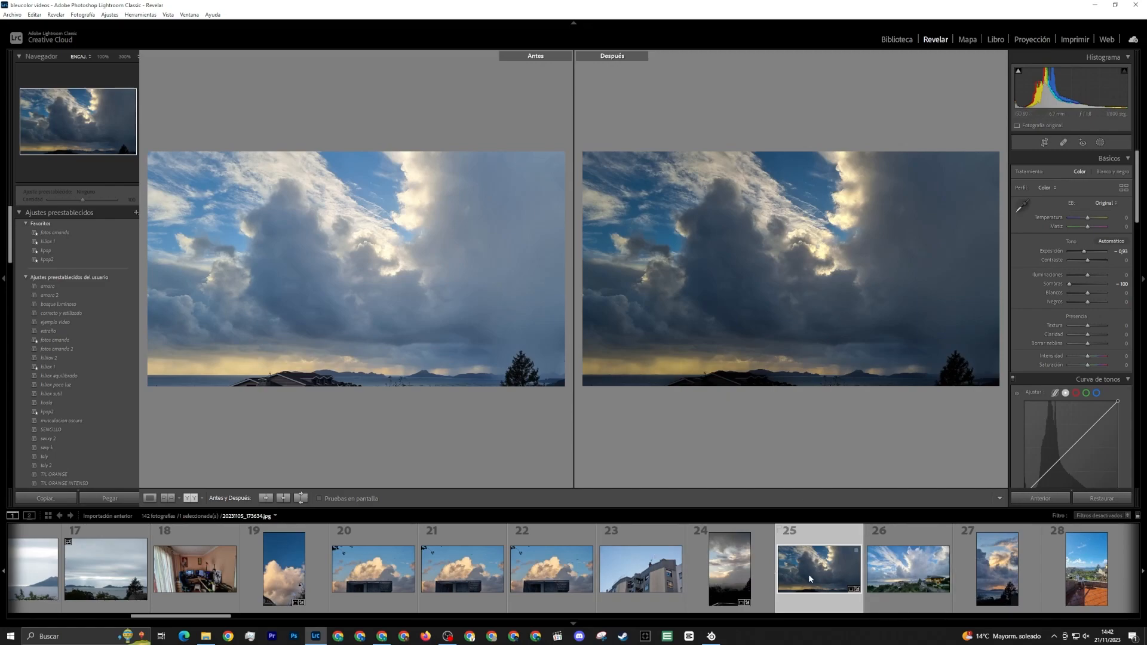
pyautogui.scroll(-4, 810, 578)
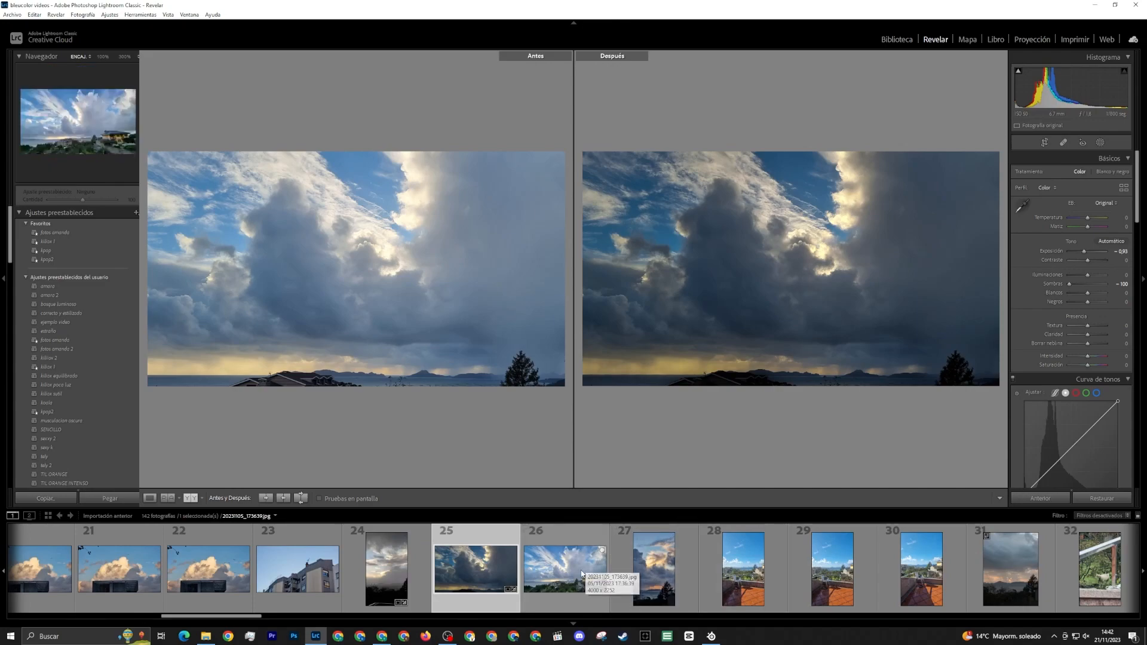
pyautogui.click(585, 566)
pyautogui.click(665, 571)
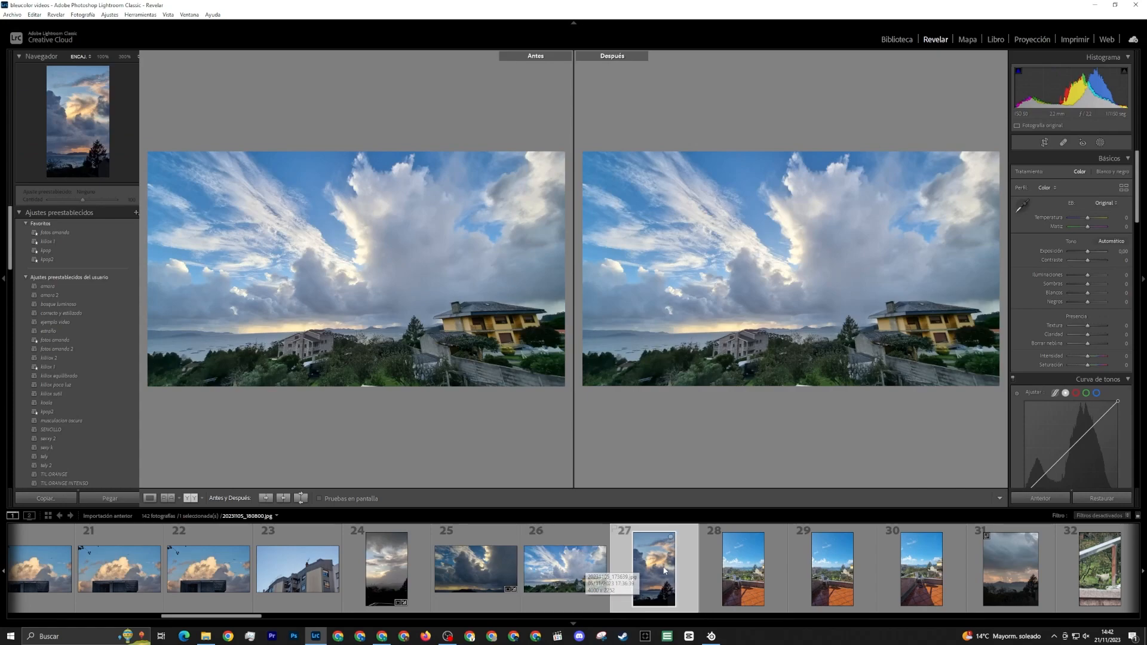
# Browse the following photos in the filmstrip and examine the terrace photos 28, 29 and 30
pyautogui.scroll(-1, 707, 566)
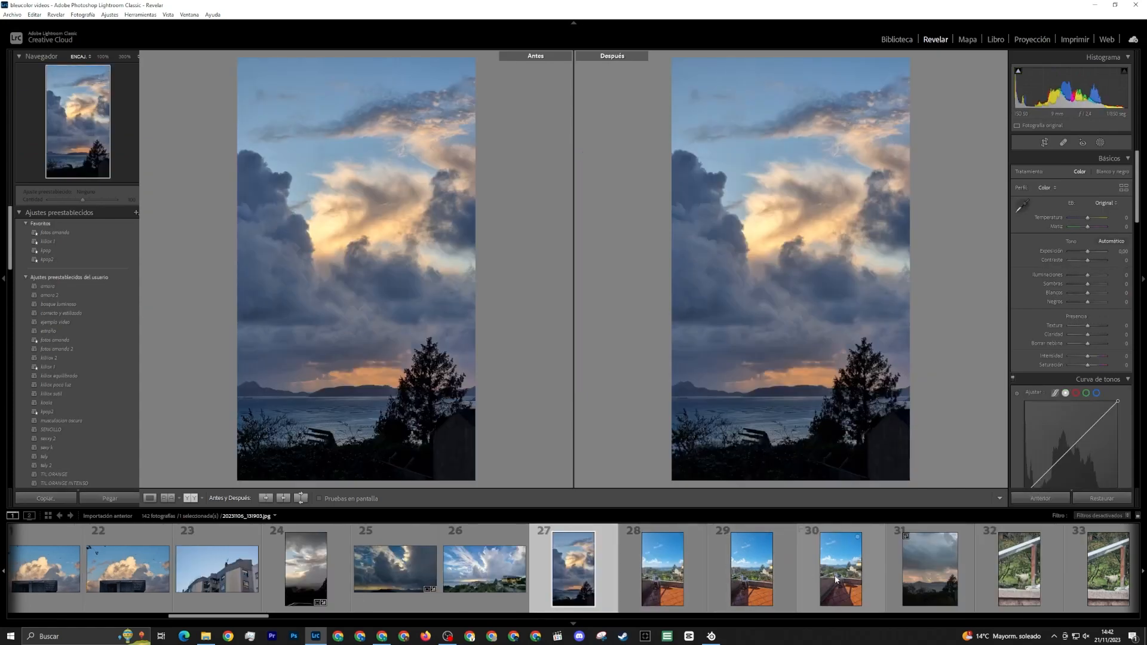
pyautogui.scroll(-4, 777, 570)
pyautogui.scroll(-4, 818, 571)
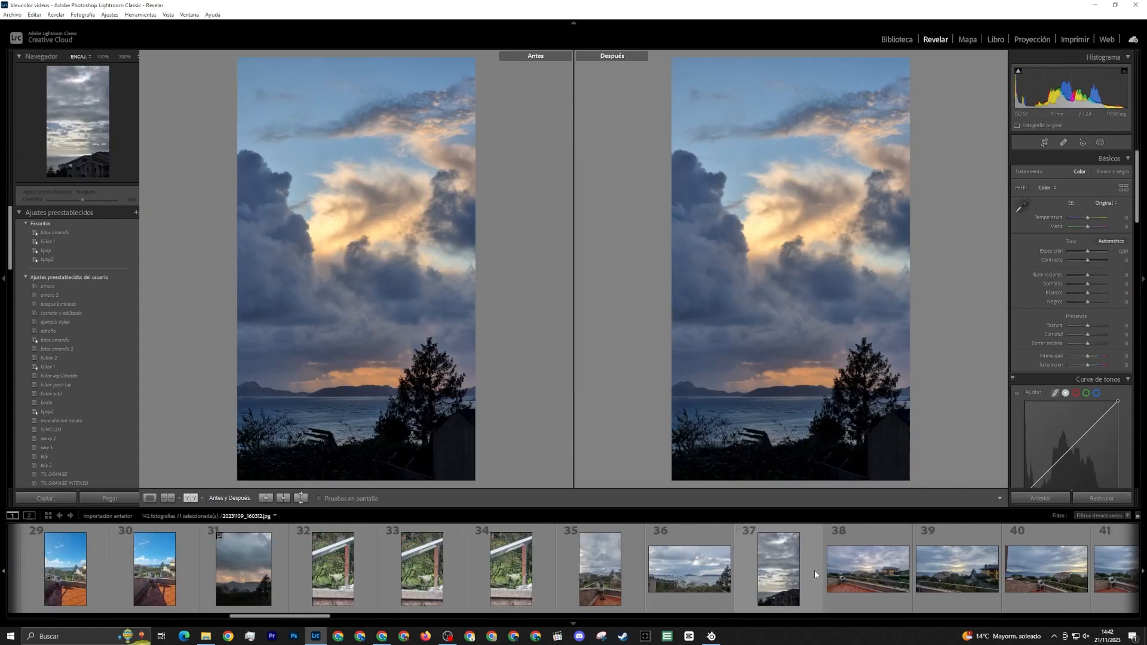
pyautogui.scroll(-11, 815, 570)
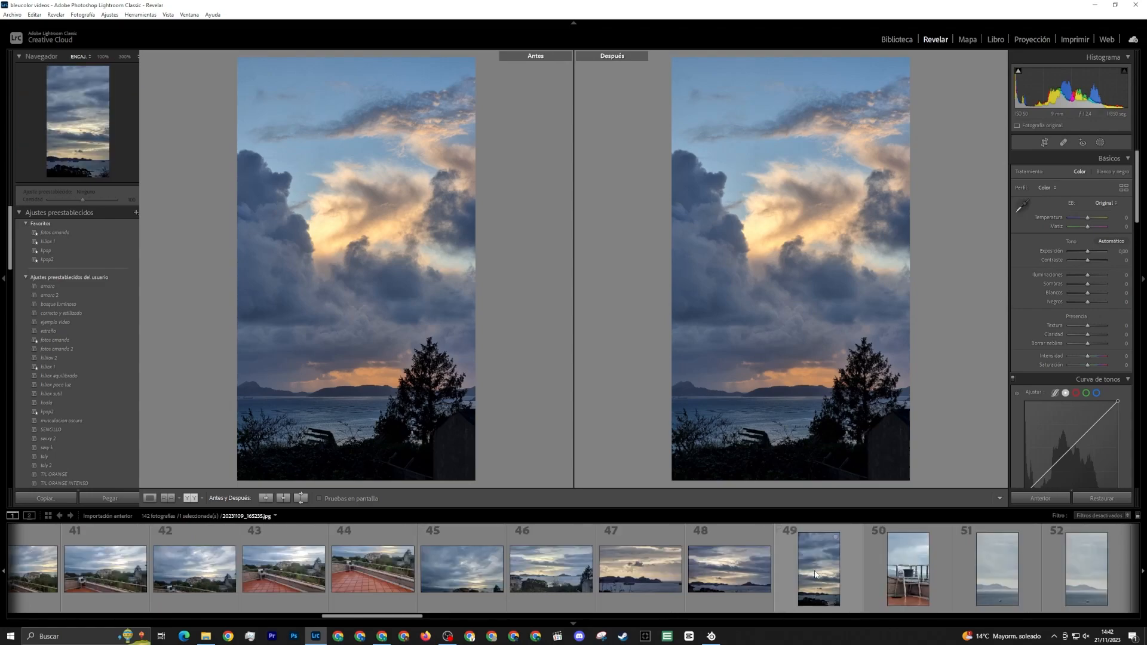
pyautogui.scroll(11, 815, 570)
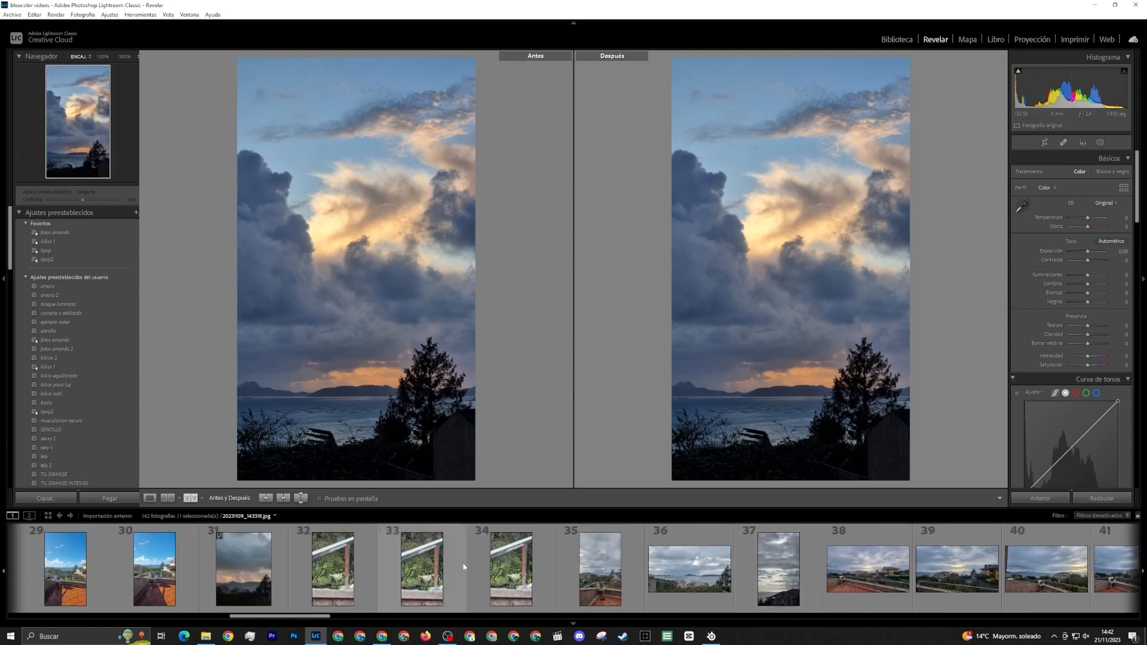
pyautogui.scroll(4, 287, 571)
pyautogui.click(310, 571)
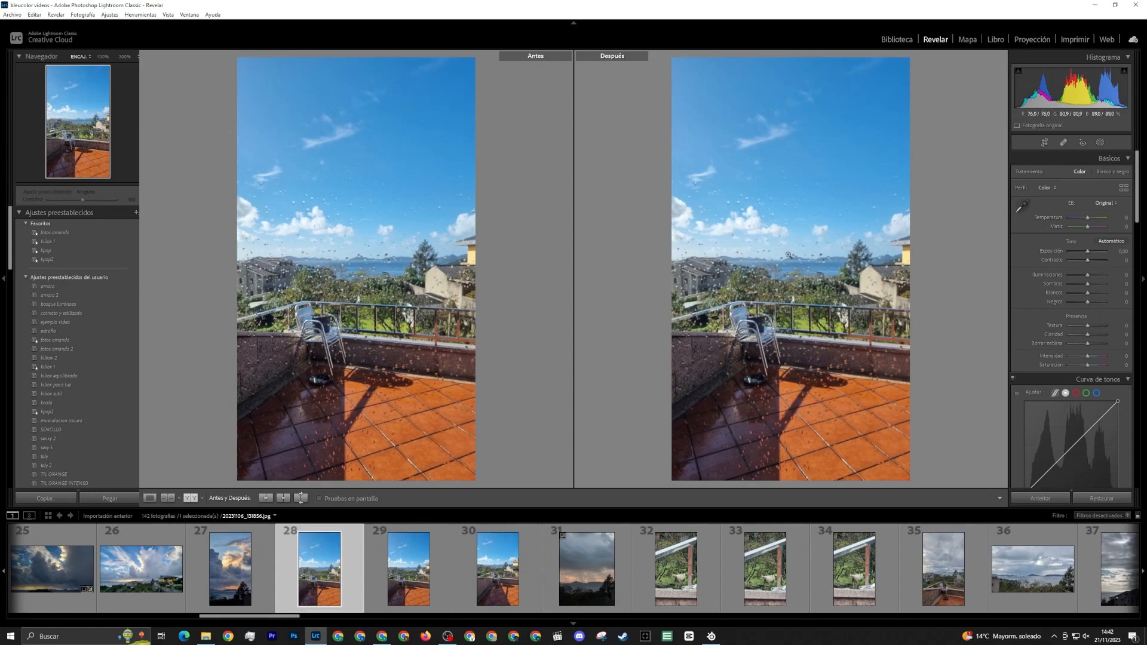
pyautogui.click(410, 577)
pyautogui.click(501, 574)
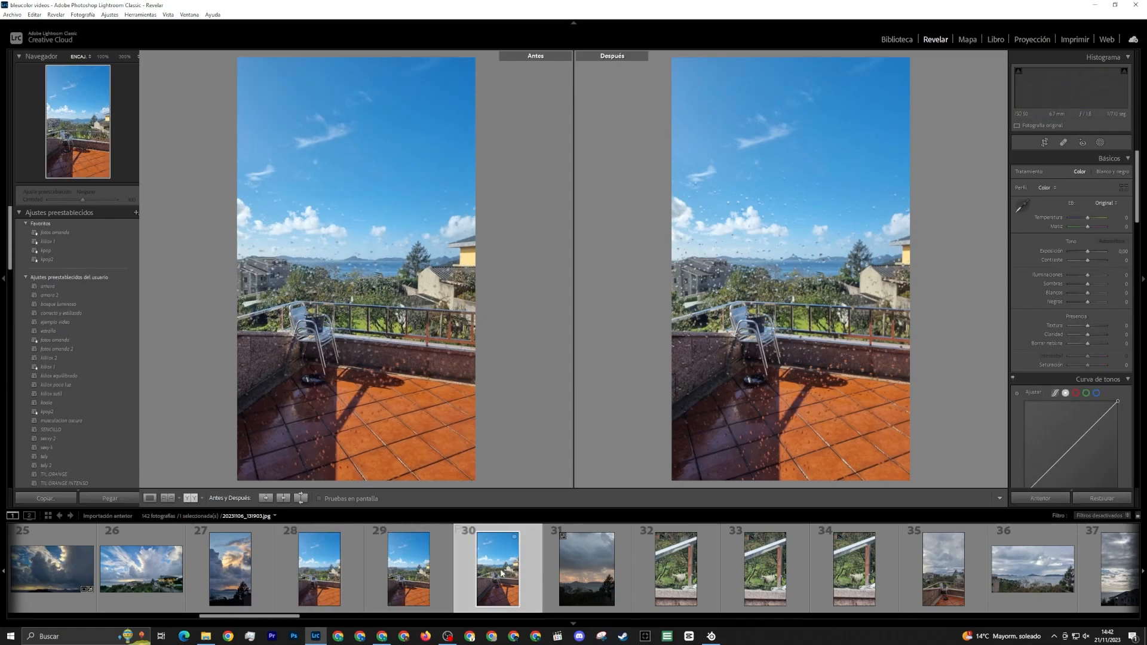
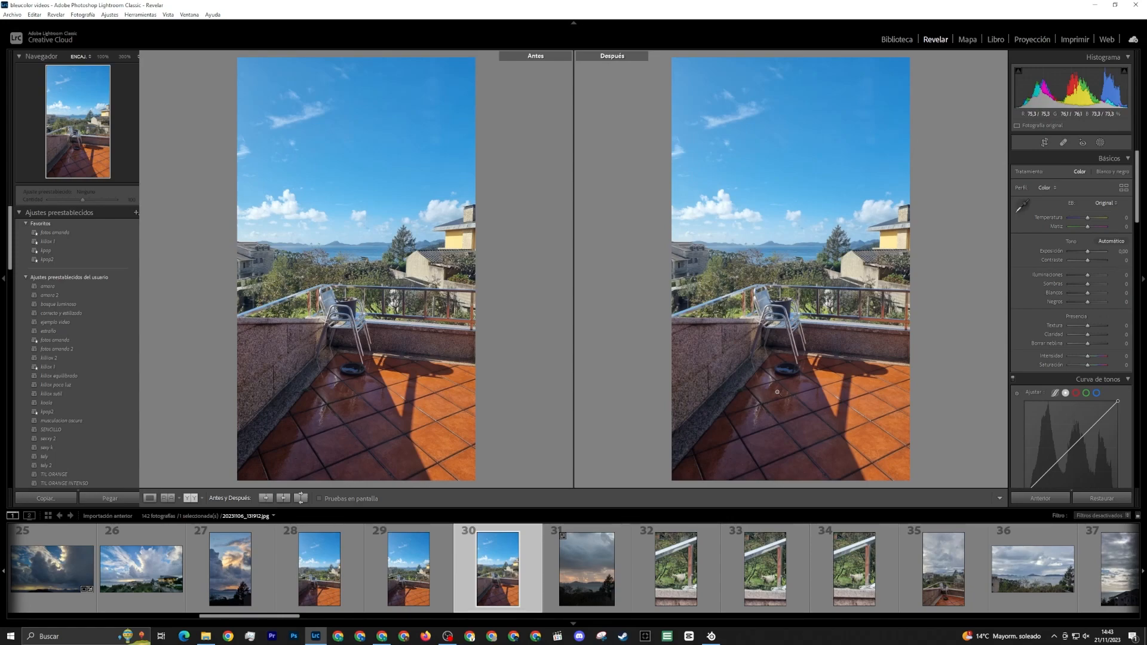
# Browse onward through the filmstrip and view the cloudy terrace photos 35, 38, 40, 42 and 50
pyautogui.click(941, 569)
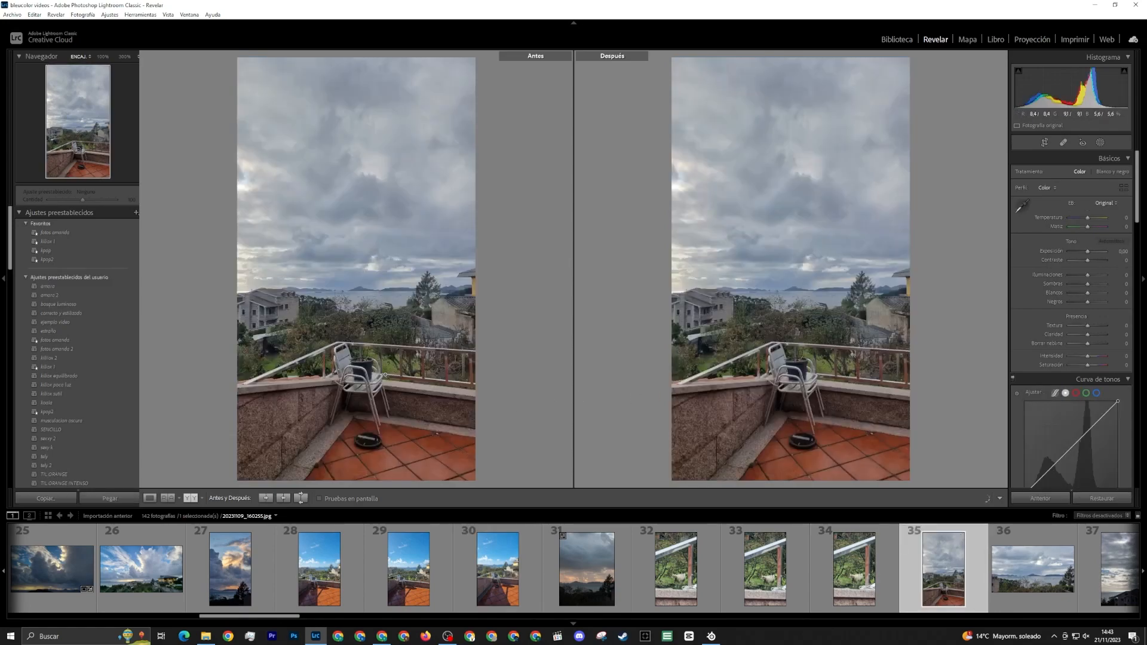
pyautogui.hscroll(3, 866, 549)
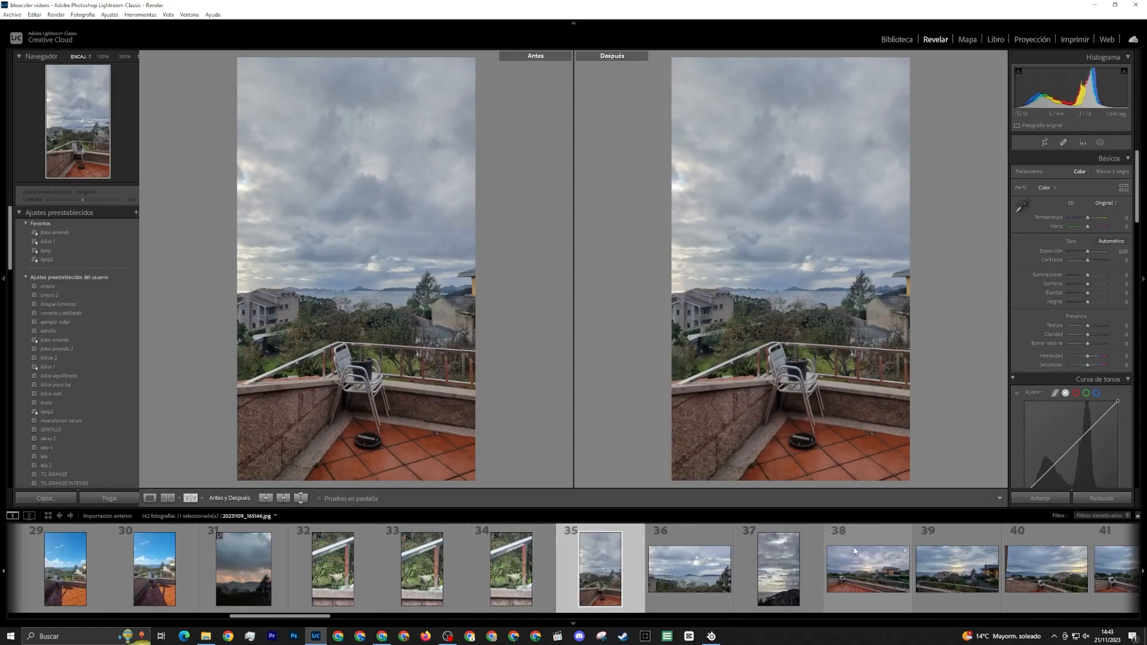
pyautogui.click(870, 588)
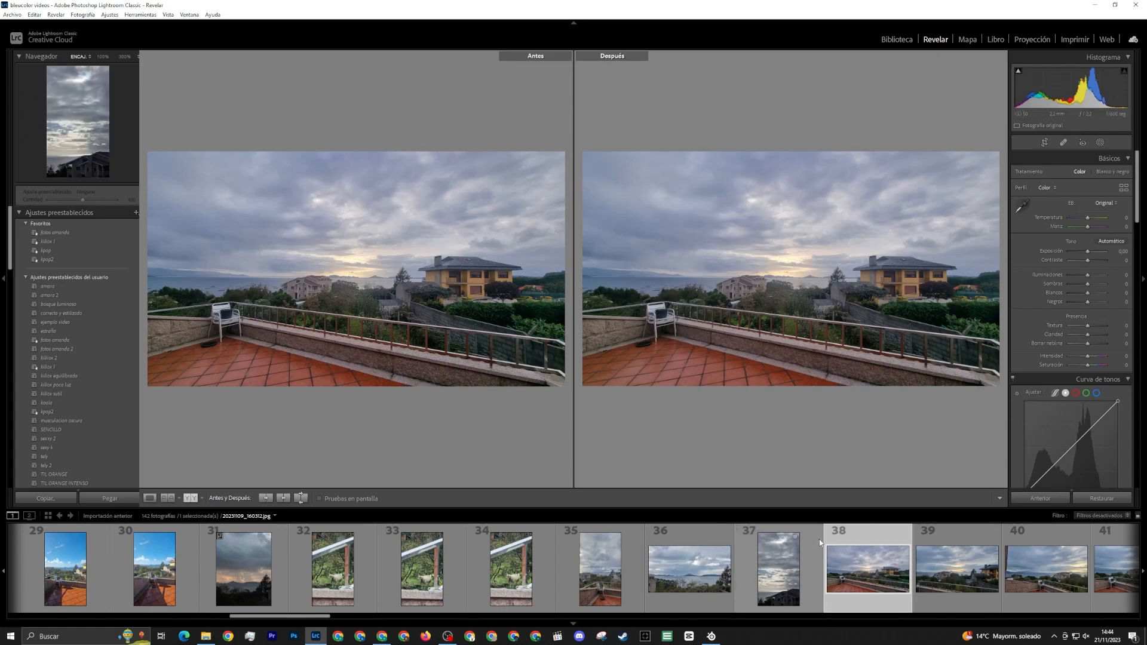
pyautogui.scroll(-3, 819, 539)
pyautogui.click(735, 572)
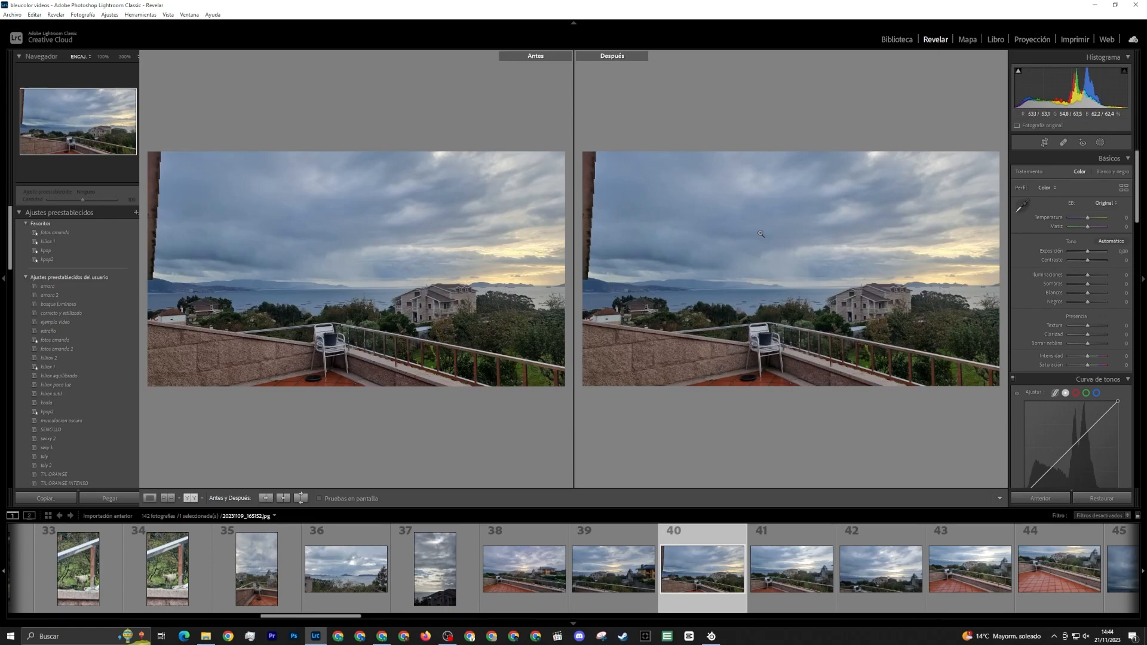
pyautogui.click(872, 580)
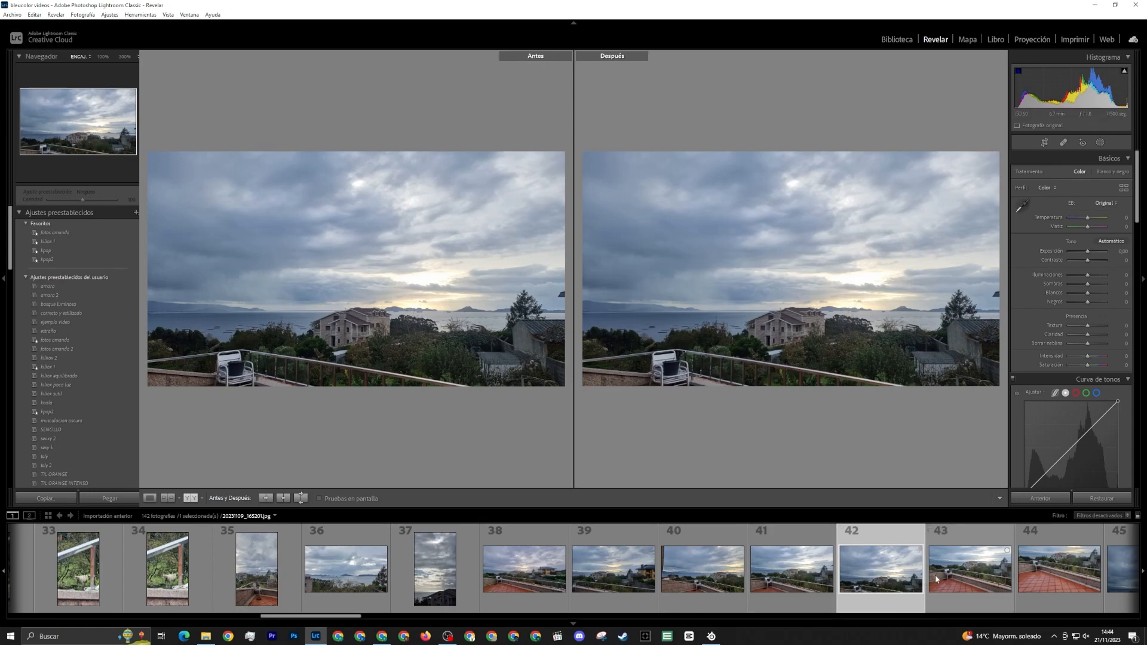
pyautogui.scroll(-3, 935, 575)
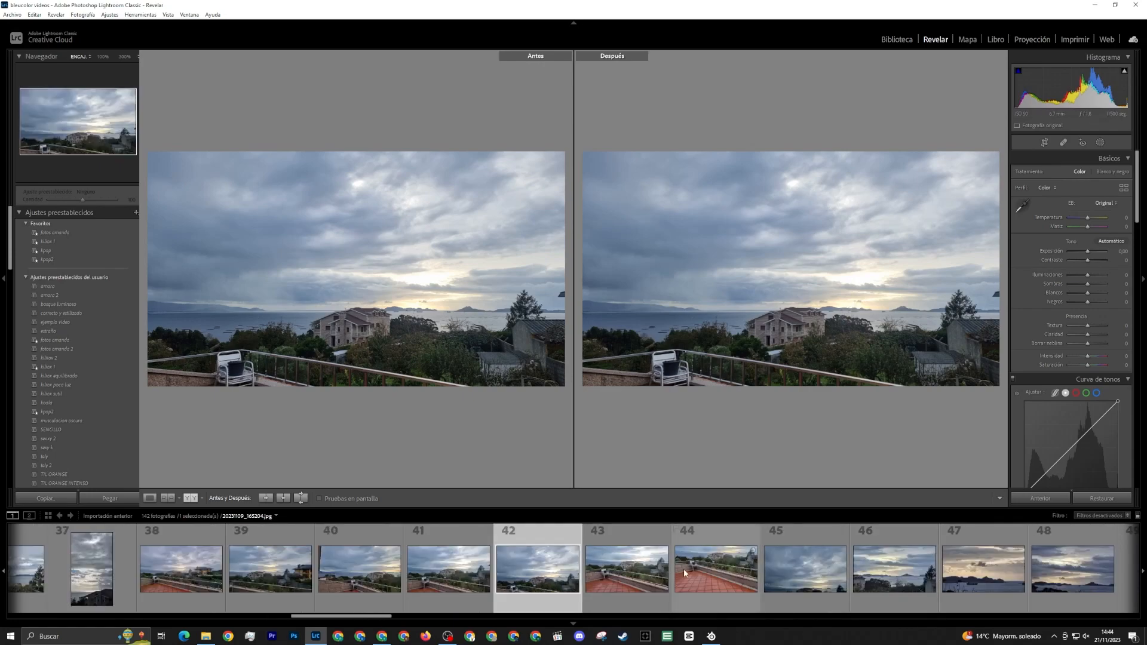
pyautogui.scroll(-3, 683, 569)
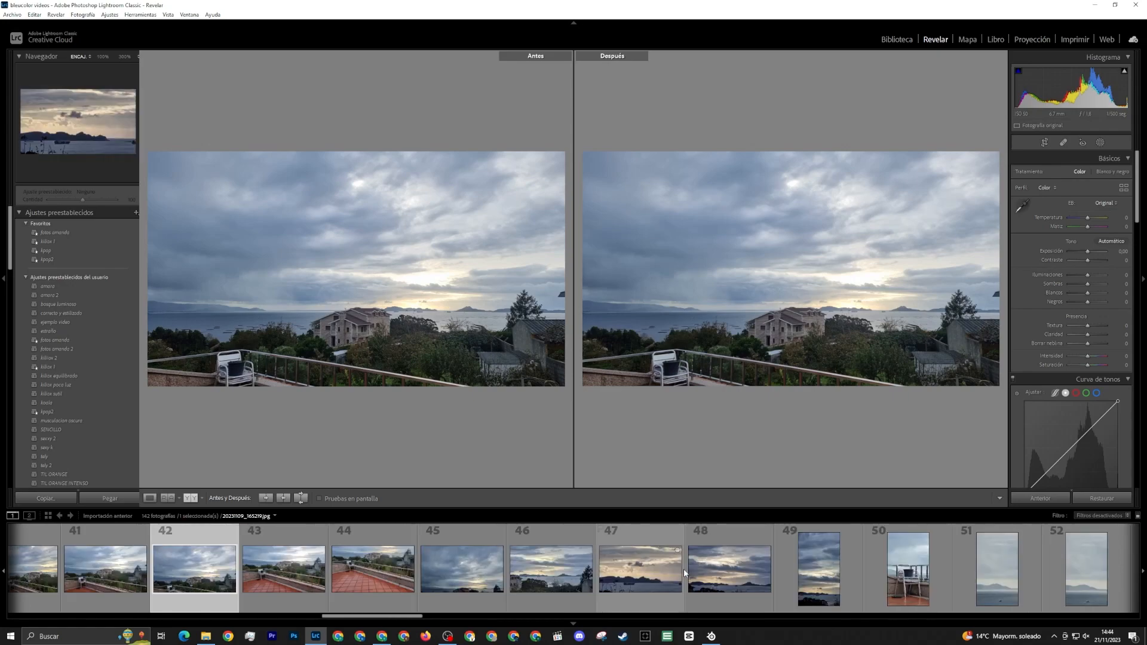
pyautogui.click(904, 569)
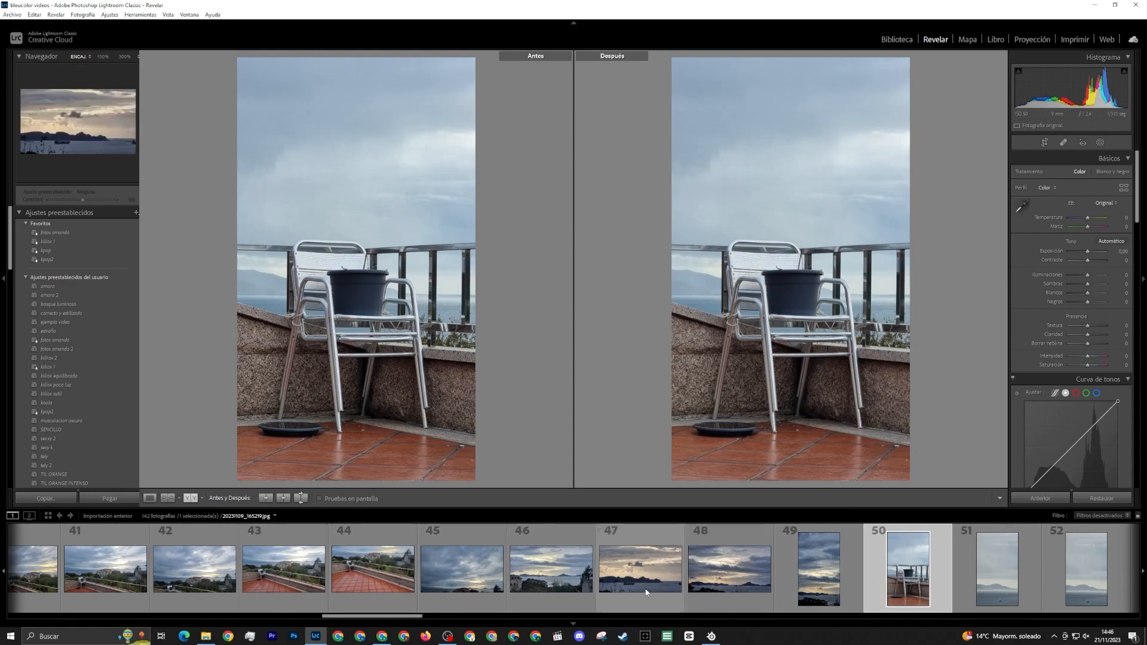
# View sea photos 47 and 46 and examine how the islands, ships and foreground branches are framed
pyautogui.click(639, 568)
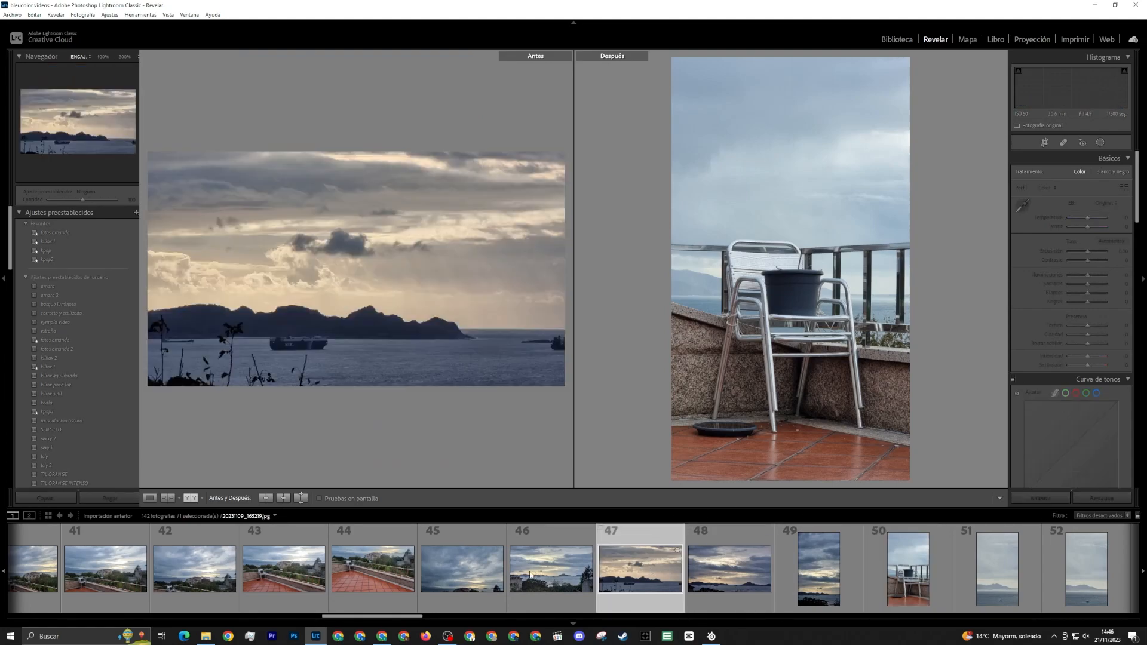
pyautogui.press('Left')
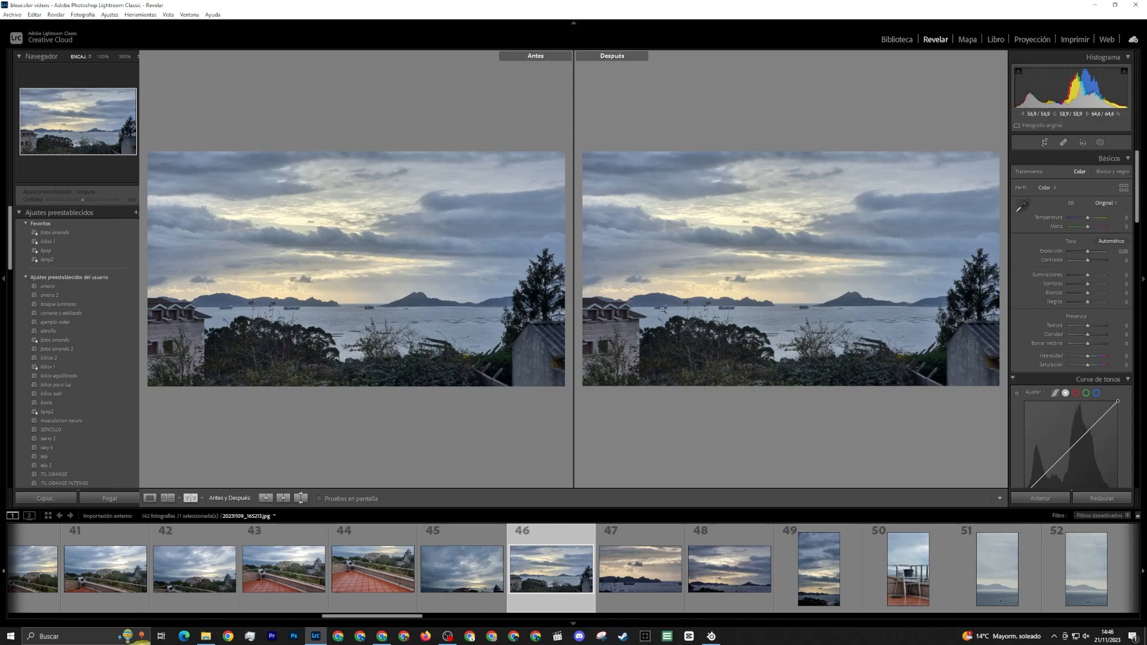
pyautogui.click(647, 567)
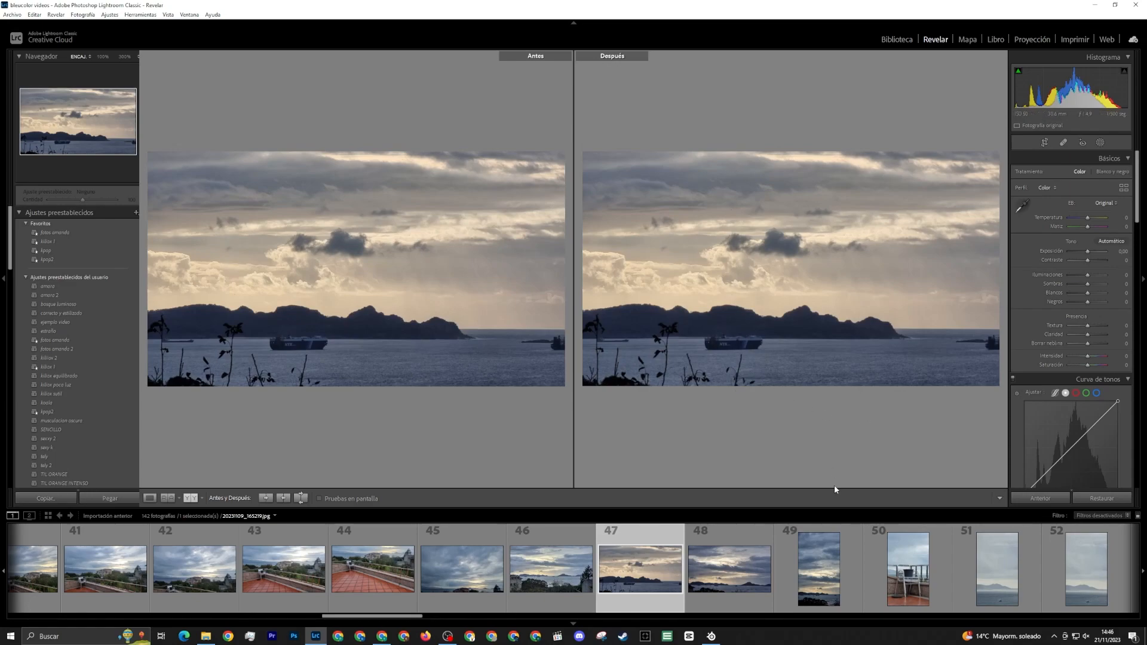
pyautogui.scroll(-4, 711, 572)
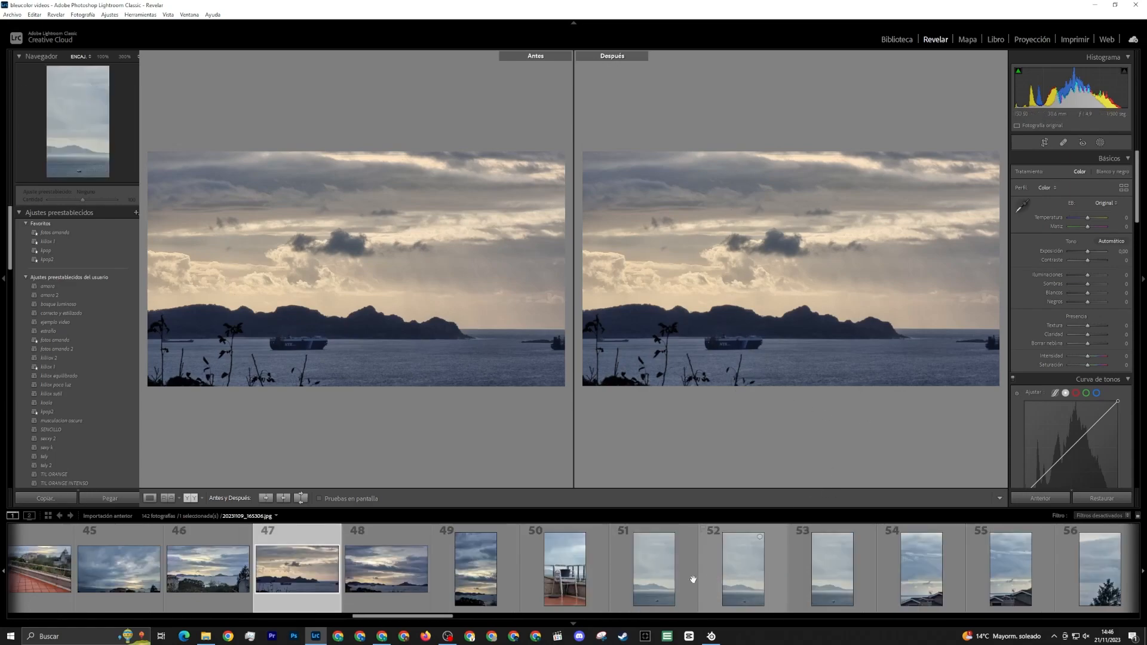
# Open photo 51 and crop it tighter at its original aspect, keeping the boat in the lower part of the frame
pyautogui.click(684, 575)
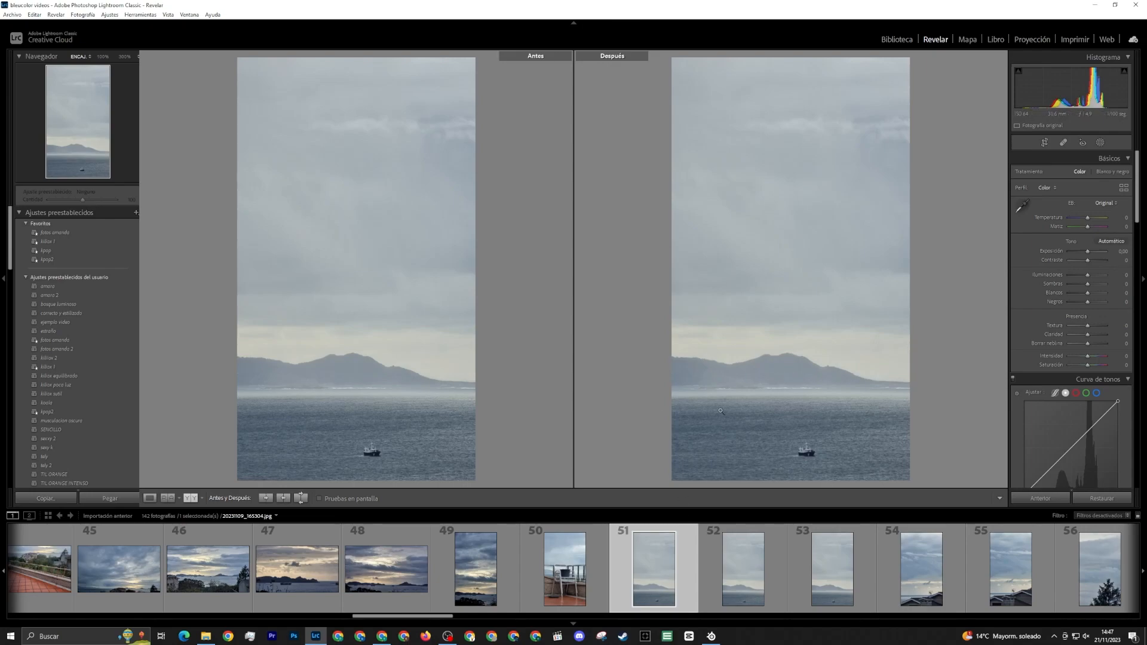
pyautogui.click(806, 458)
pyautogui.moveTo(829, 455); pyautogui.dragTo(824, 417)
pyautogui.click(824, 415)
pyautogui.press('r')
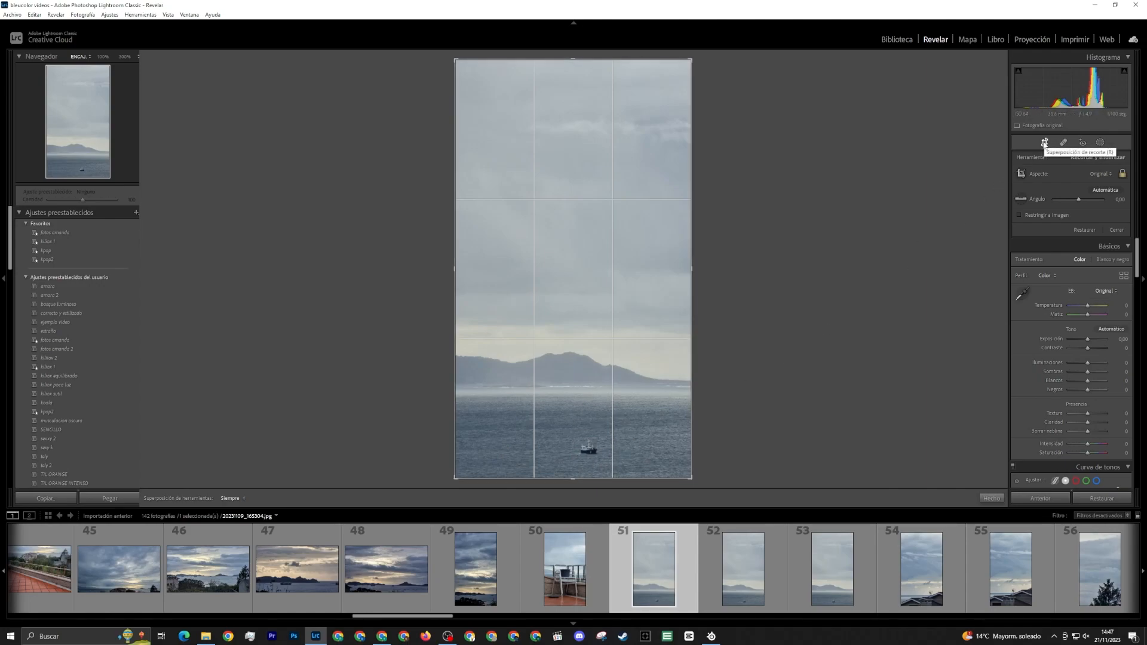
pyautogui.moveTo(691, 269); pyautogui.dragTo(678, 276)
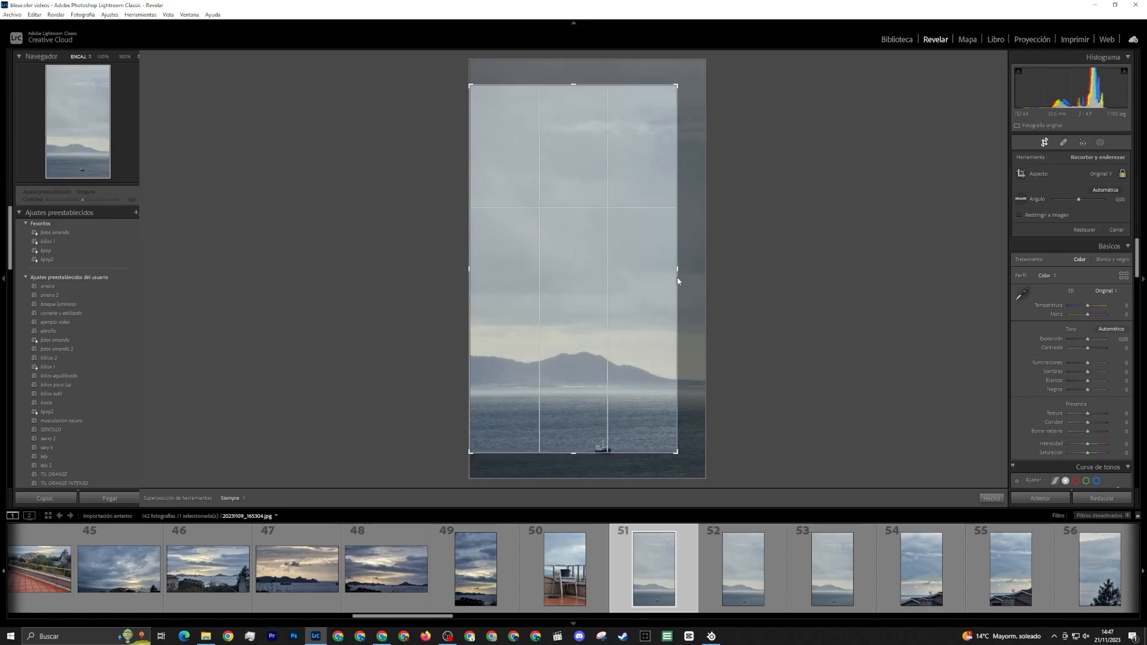
pyautogui.moveTo(622, 335); pyautogui.dragTo(620, 308)
pyautogui.moveTo(679, 269); pyautogui.dragTo(639, 283)
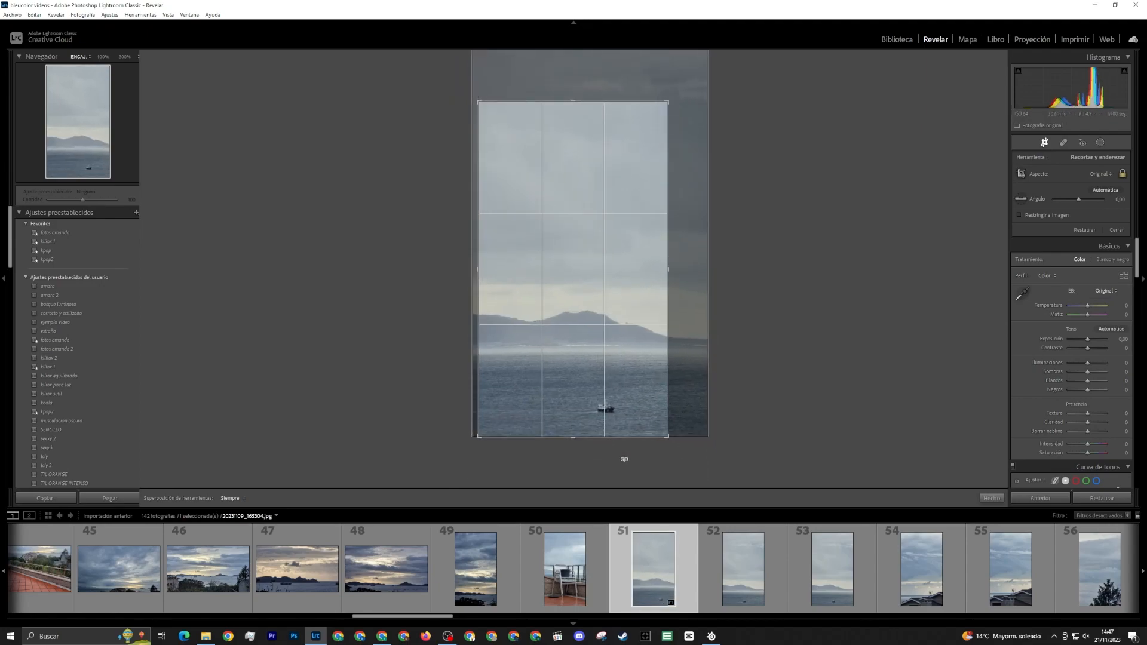
pyautogui.press('Return')
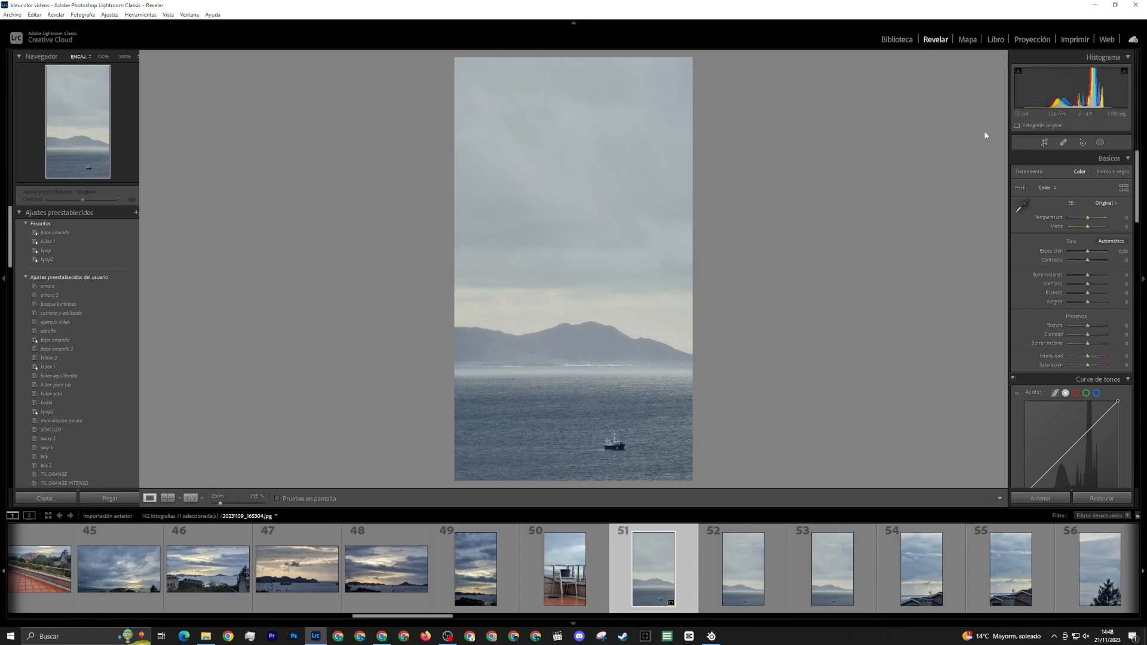
# Reframe the crop tighter with the boat shifted toward the left third line and more sea below the mountains
pyautogui.click(1044, 142)
pyautogui.moveTo(605, 396); pyautogui.dragTo(565, 392)
pyautogui.moveTo(479, 437); pyautogui.dragTo(494, 410)
pyautogui.moveTo(564, 389); pyautogui.dragTo(560, 322)
pyautogui.press('Return')
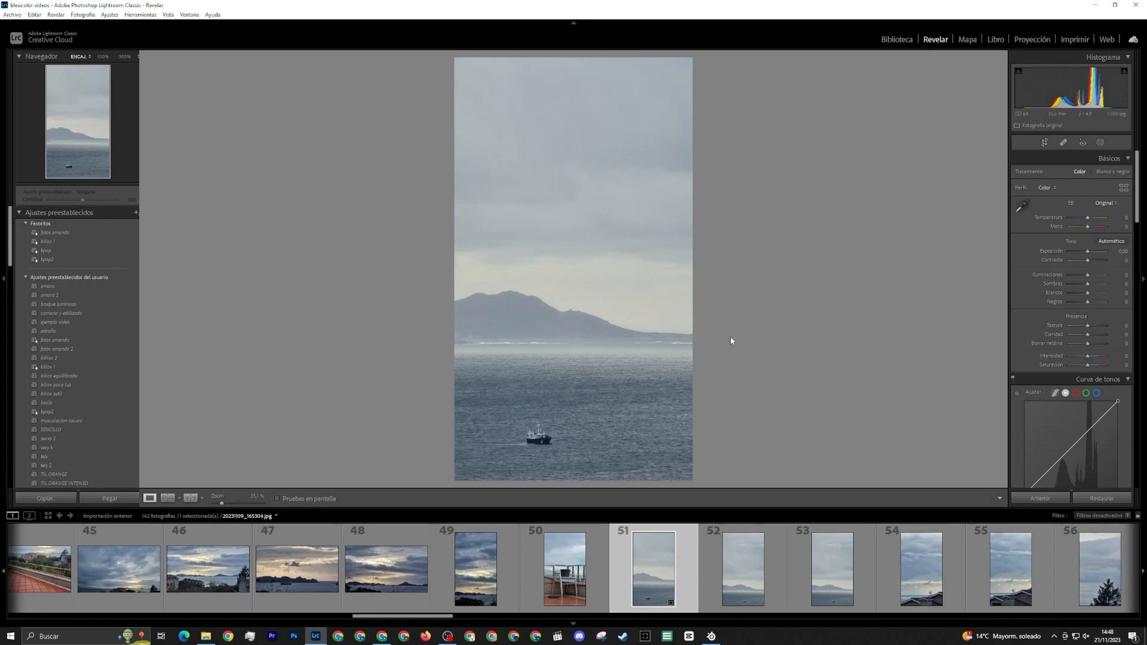
# Recentre the boat horizontally in the crop and enlarge the frame upward to include more sky
pyautogui.click(1045, 143)
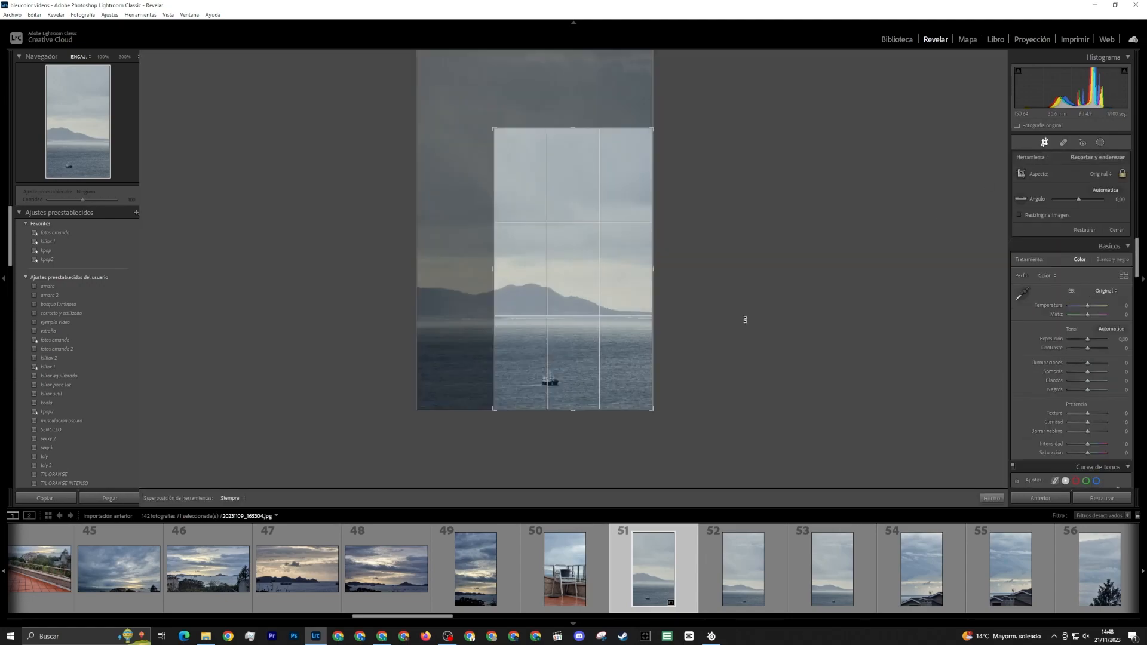
pyautogui.moveTo(572, 389); pyautogui.dragTo(597, 387)
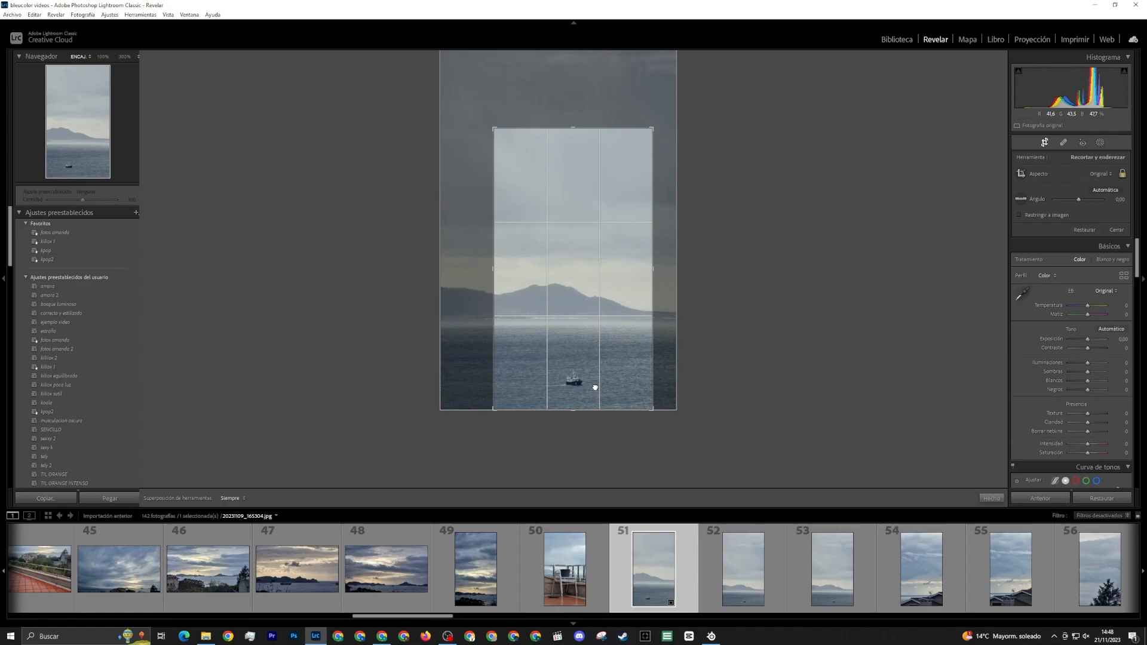
pyautogui.moveTo(572, 127); pyautogui.dragTo(568, 80)
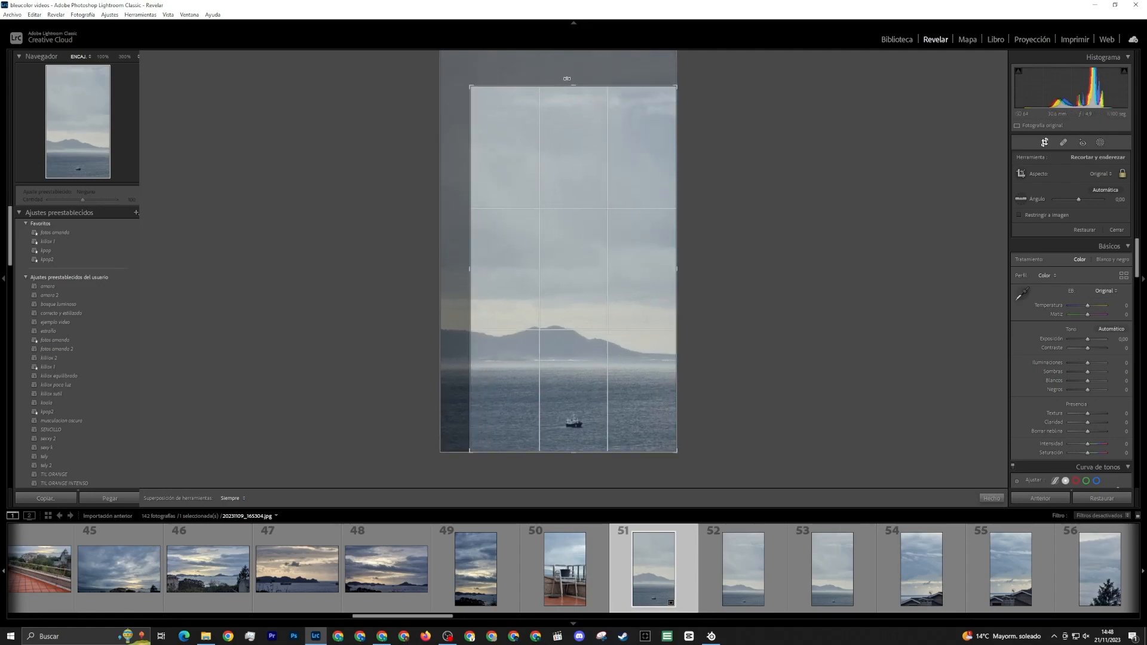
pyautogui.click(991, 498)
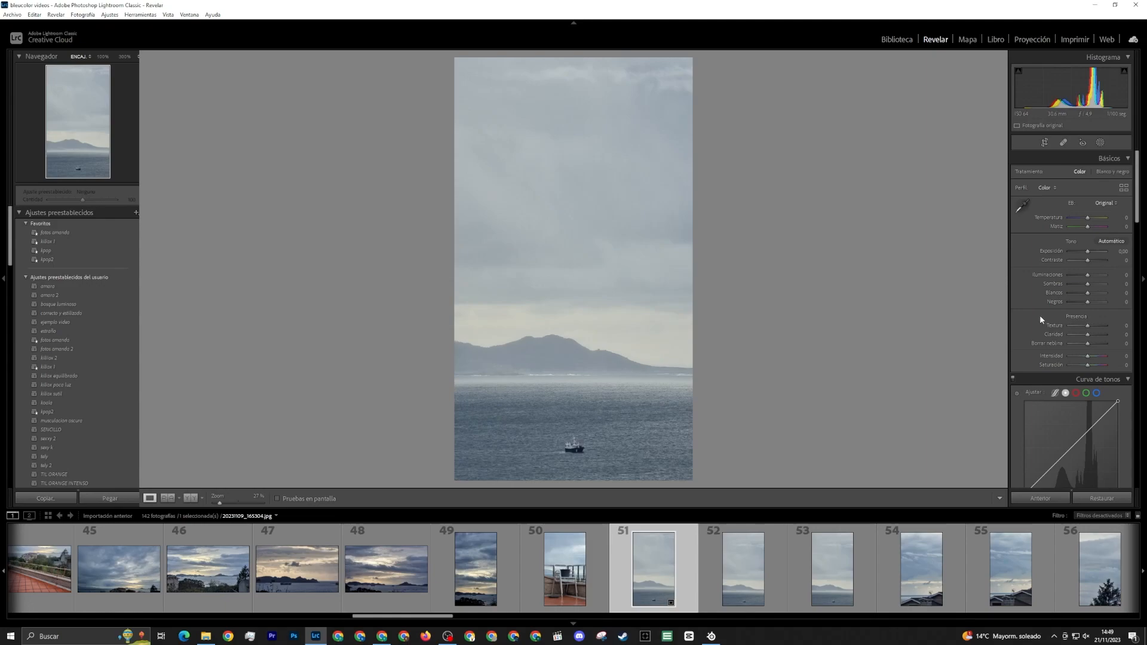
# Set the cropped boat photo's overall contrast to +36
pyautogui.scroll(-3, 1040, 316)
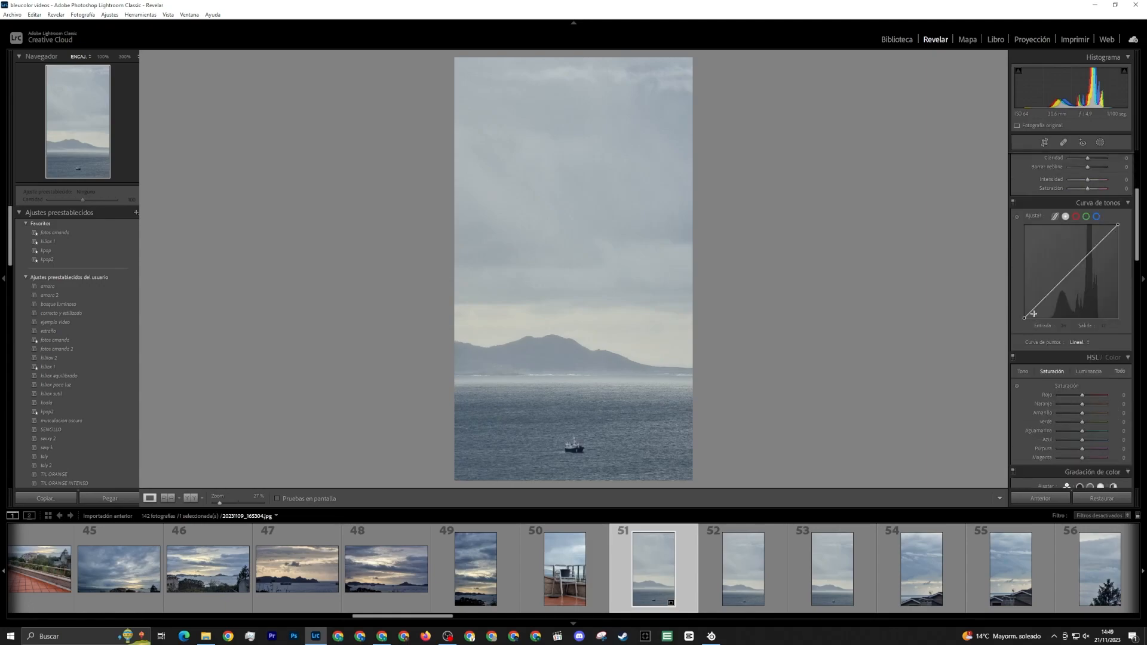
pyautogui.scroll(3, 1022, 252)
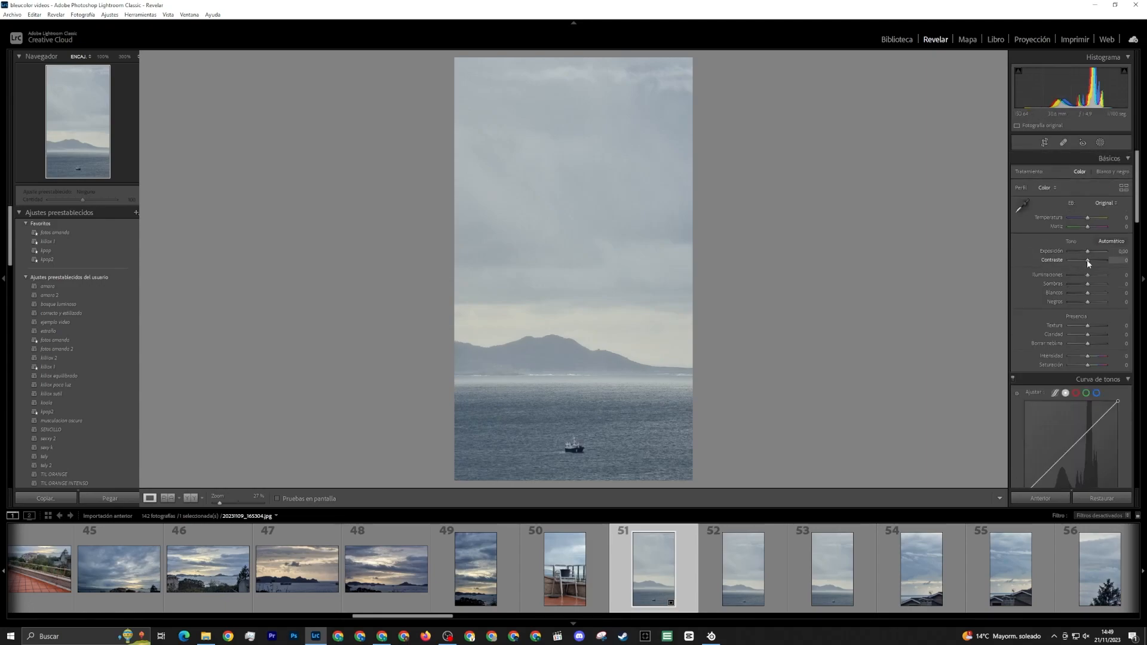
pyautogui.moveTo(1088, 260); pyautogui.dragTo(1098, 262)
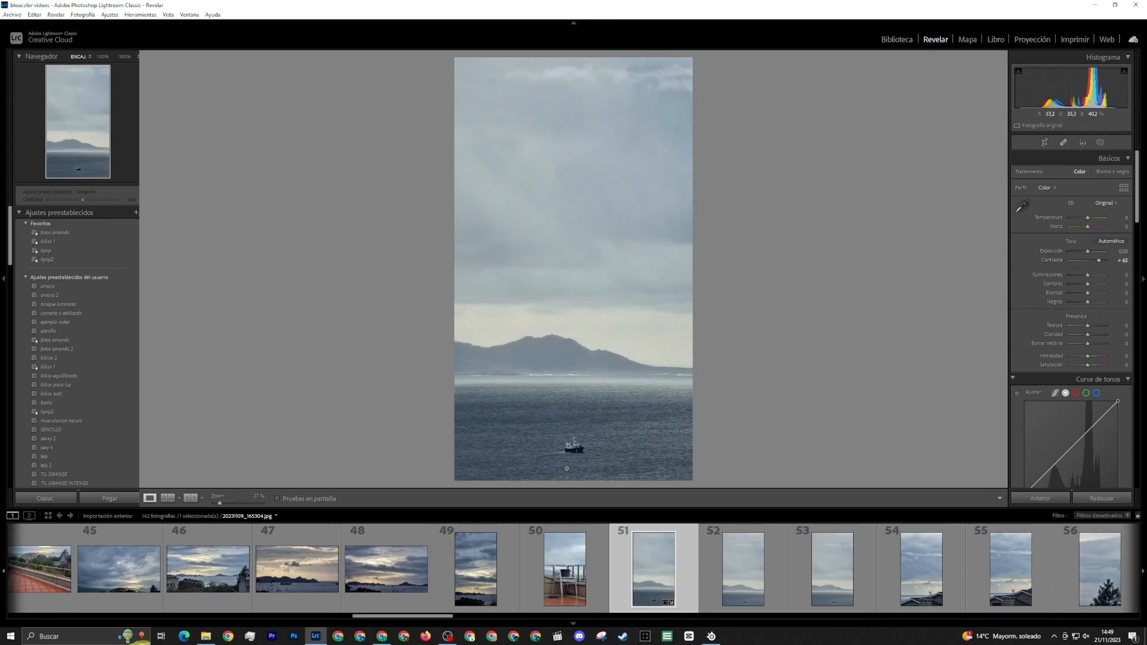
pyautogui.moveTo(1098, 261); pyautogui.dragTo(1094, 260)
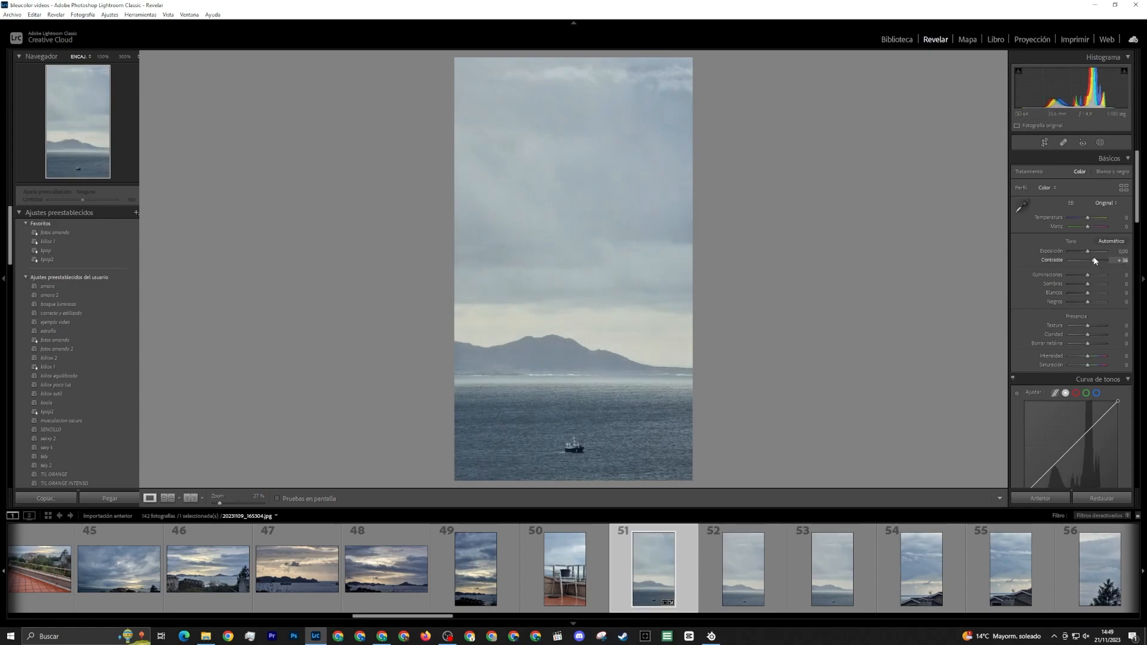
# Create a brush mask and paint it over the whole sea around the boat with a size 18 brush
pyautogui.click(1099, 142)
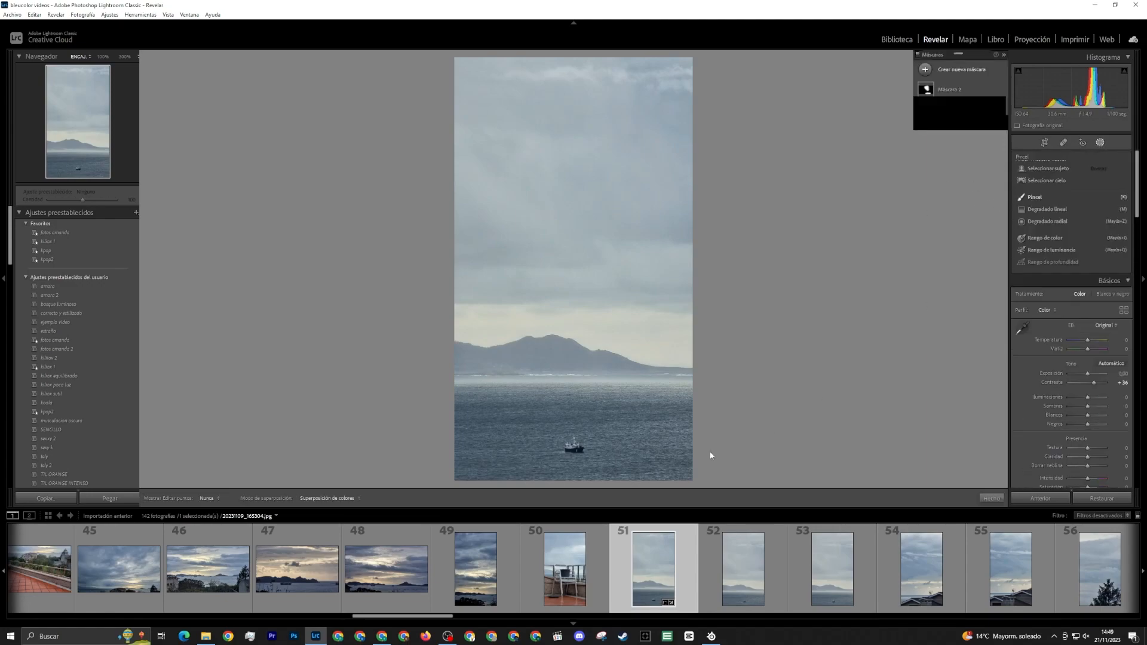
pyautogui.press('k')
pyautogui.moveTo(574, 448); pyautogui.dragTo(717, 439)
pyautogui.scroll(3, 622, 449)
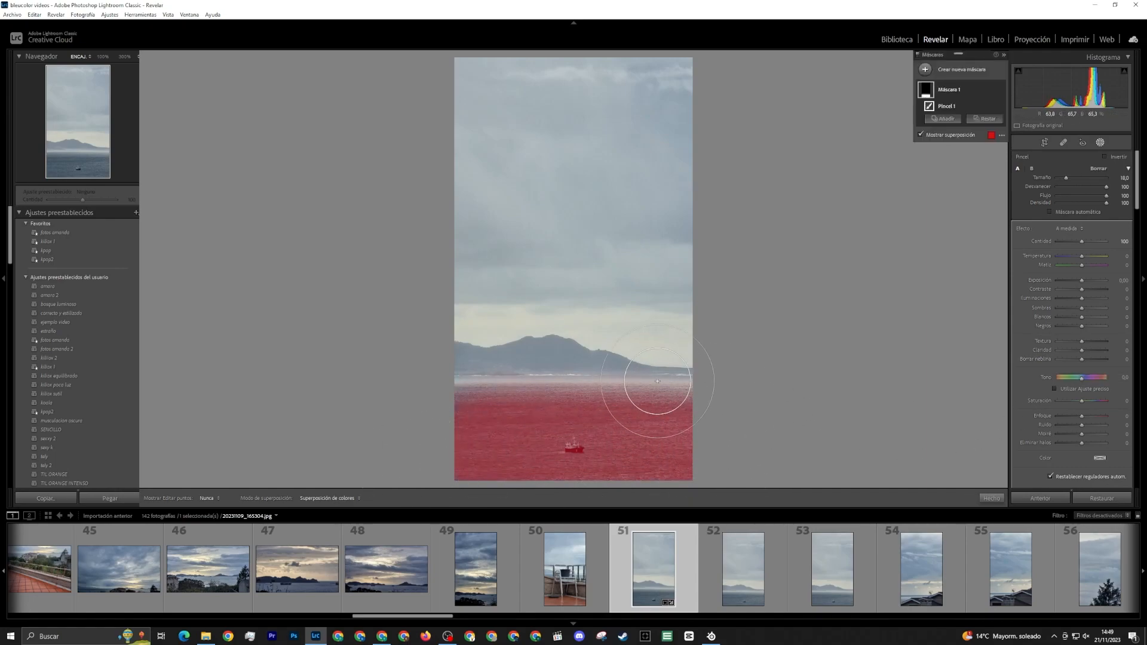
# Erase the mask along the horizon with a size 24 eraser, then trim the sea's upper area and lower corners with a smaller eraser
pyautogui.scroll(2, 705, 333)
pyautogui.press('alt')
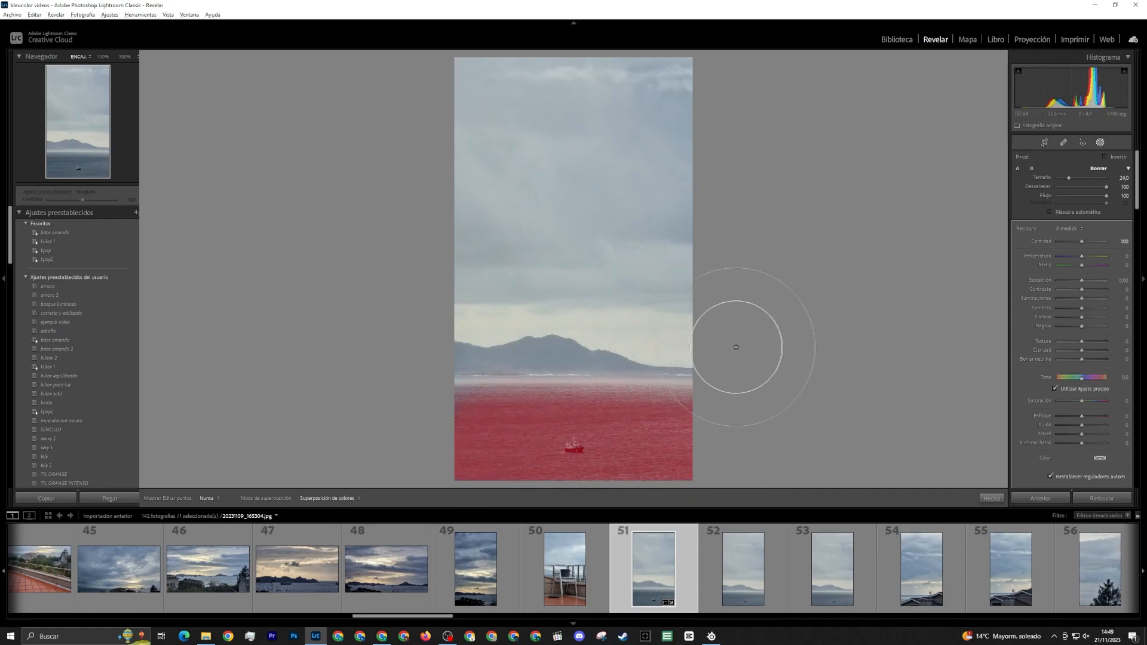
pyautogui.moveTo(736, 347)
pyautogui.mouseDown()
pyautogui.moveTo(414, 334)
pyautogui.moveTo(862, 348)
pyautogui.mouseUp()
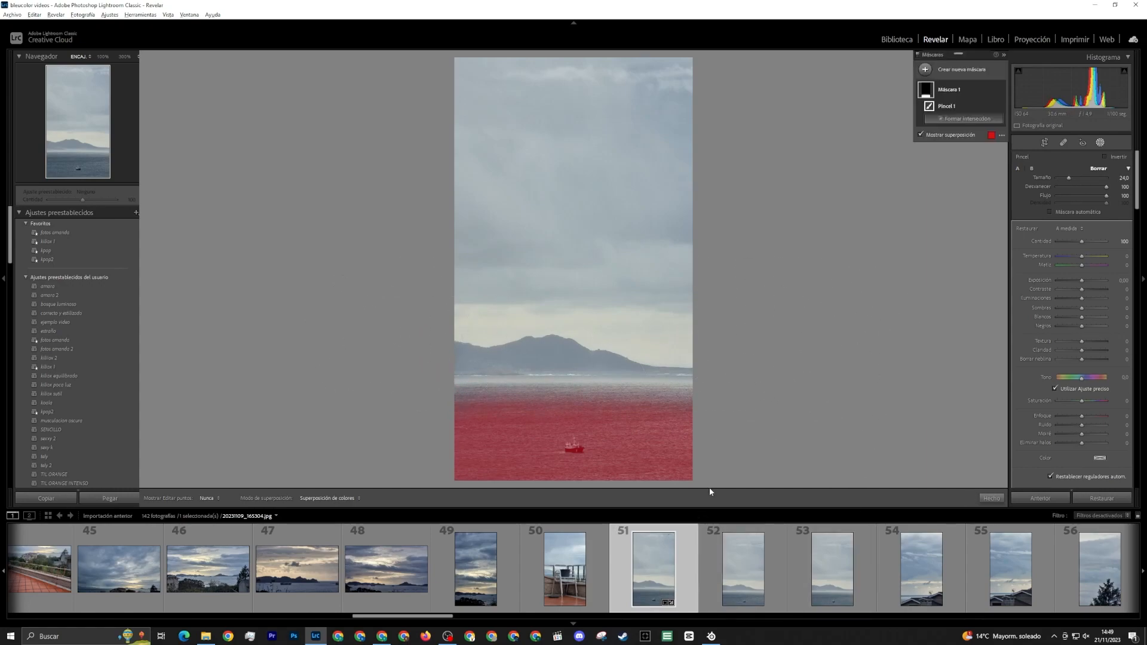
pyautogui.scroll(-5, 693, 483)
pyautogui.press('alt')
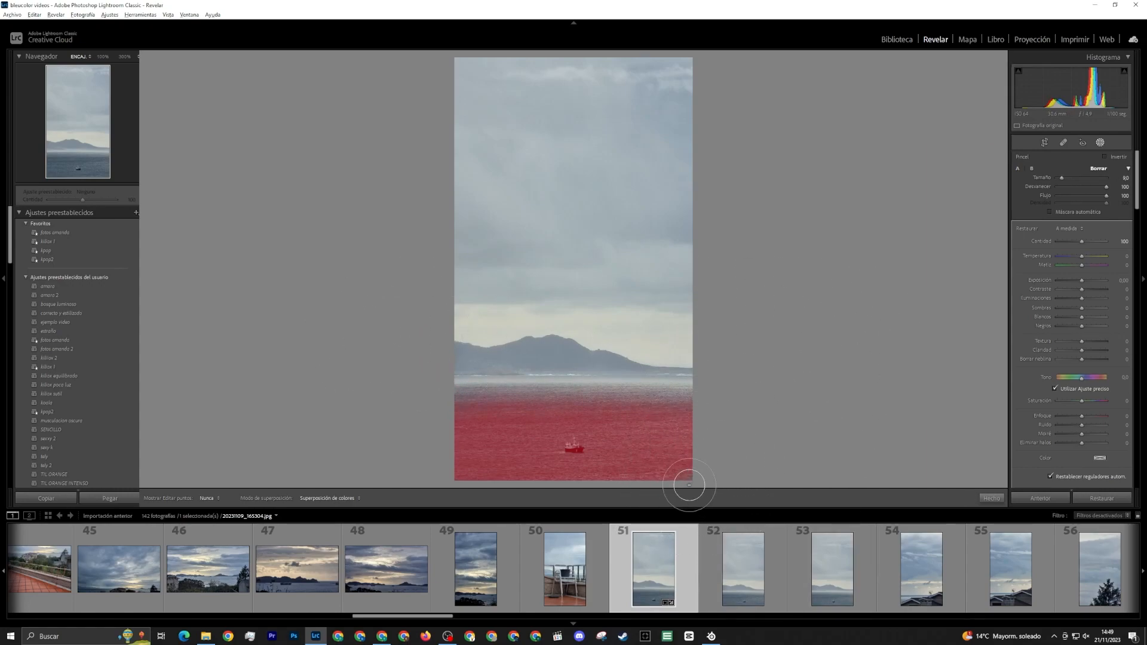
pyautogui.moveTo(402, 402); pyautogui.dragTo(525, 396)
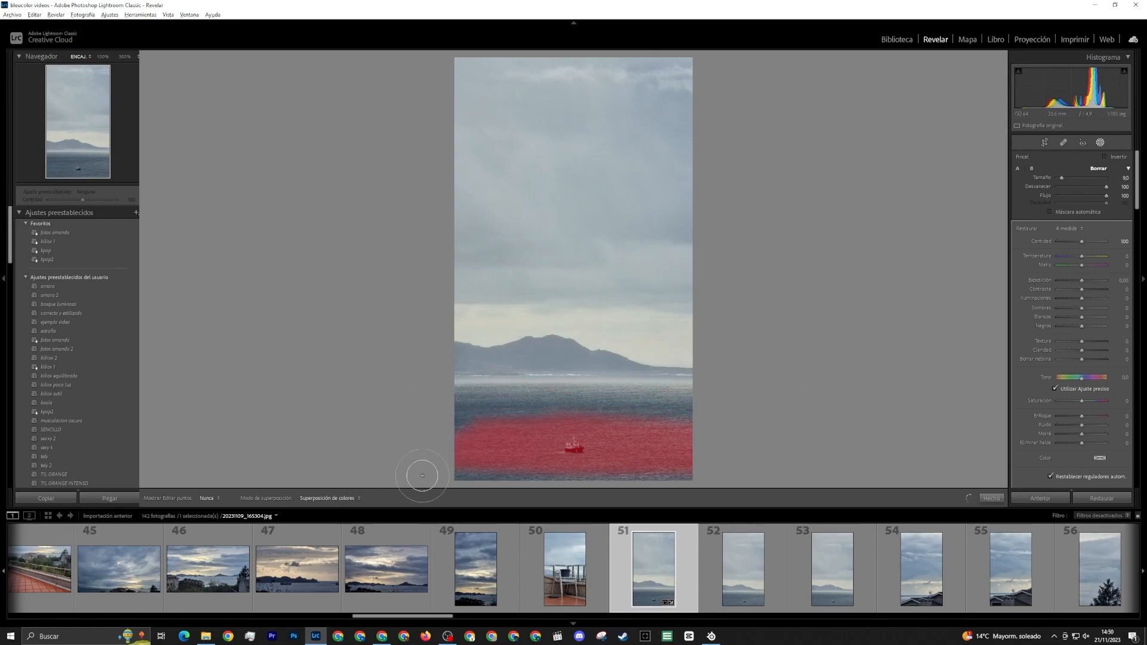
pyautogui.moveTo(423, 476); pyautogui.dragTo(407, 458)
pyautogui.moveTo(700, 445)
pyautogui.mouseDown()
pyautogui.moveTo(695, 420)
pyautogui.moveTo(718, 444)
pyautogui.moveTo(694, 475)
pyautogui.mouseUp()
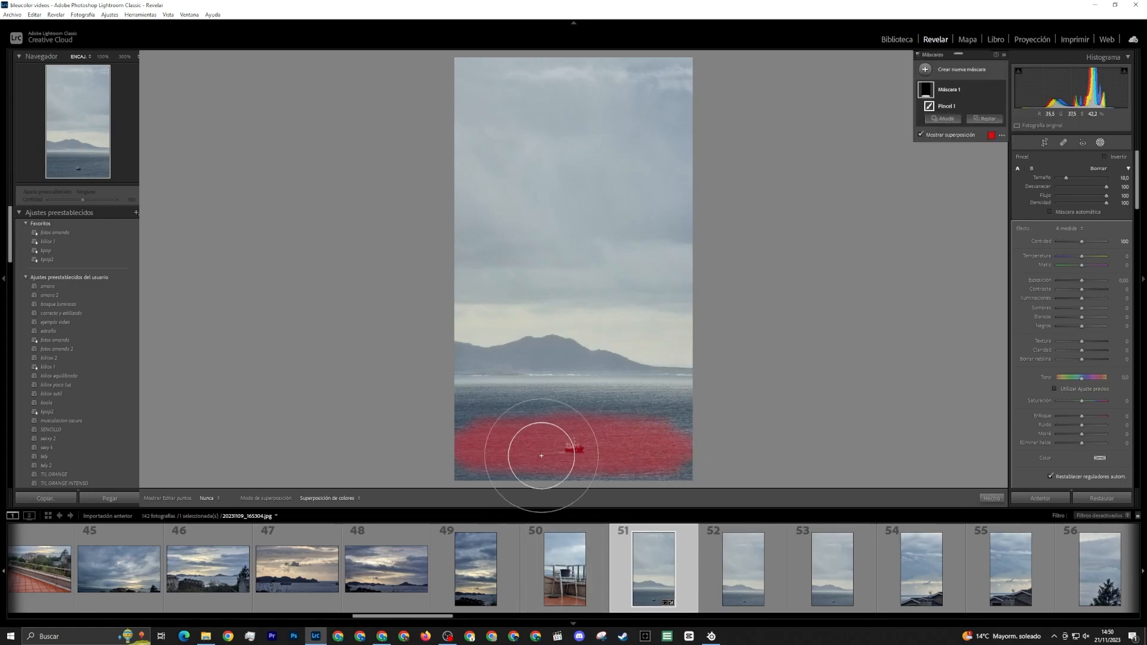
# Hide the mask overlay and adjust the sea mask with slightly raised texture, clarity 11 and dehaze -4
pyautogui.press('o')
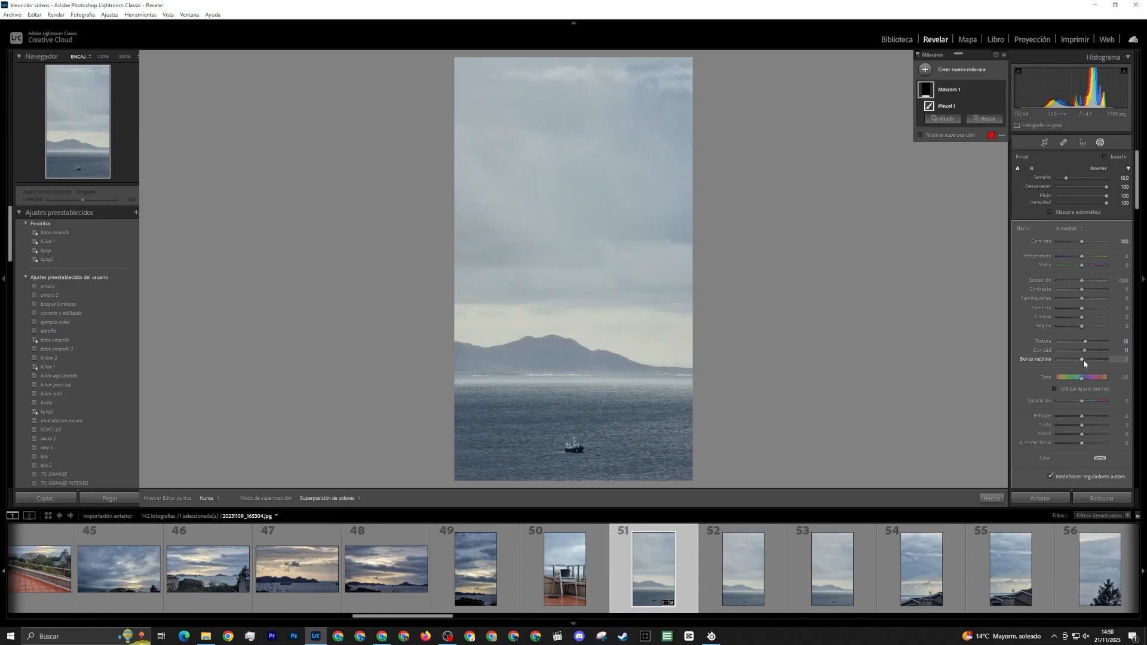
pyautogui.moveTo(1084, 360); pyautogui.dragTo(1082, 363)
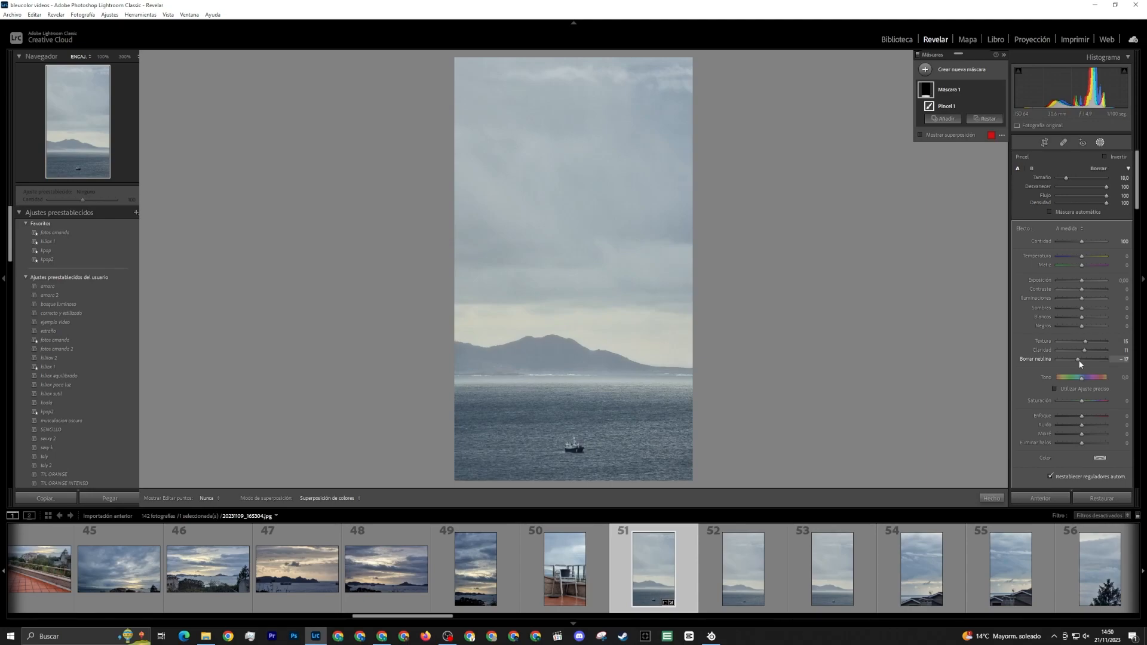
pyautogui.moveTo(1080, 361); pyautogui.dragTo(1085, 363)
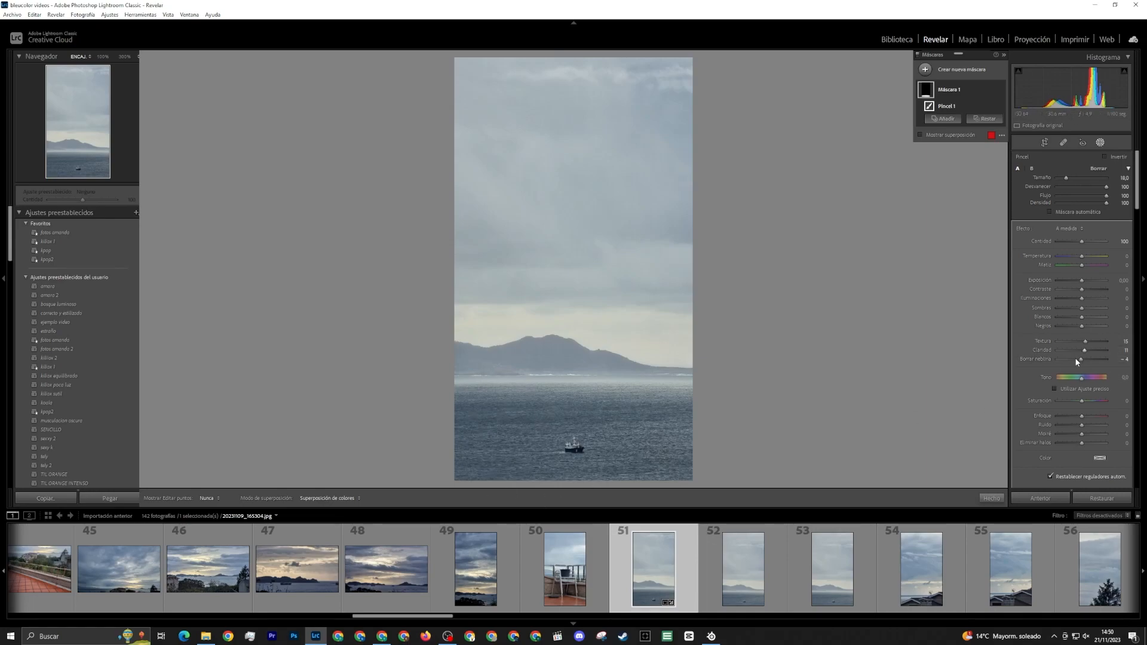
# Fine-tune the dehaze of the sea mask and close the masking tool
pyautogui.moveTo(1076, 360); pyautogui.dragTo(1082, 362)
pyautogui.click(1100, 142)
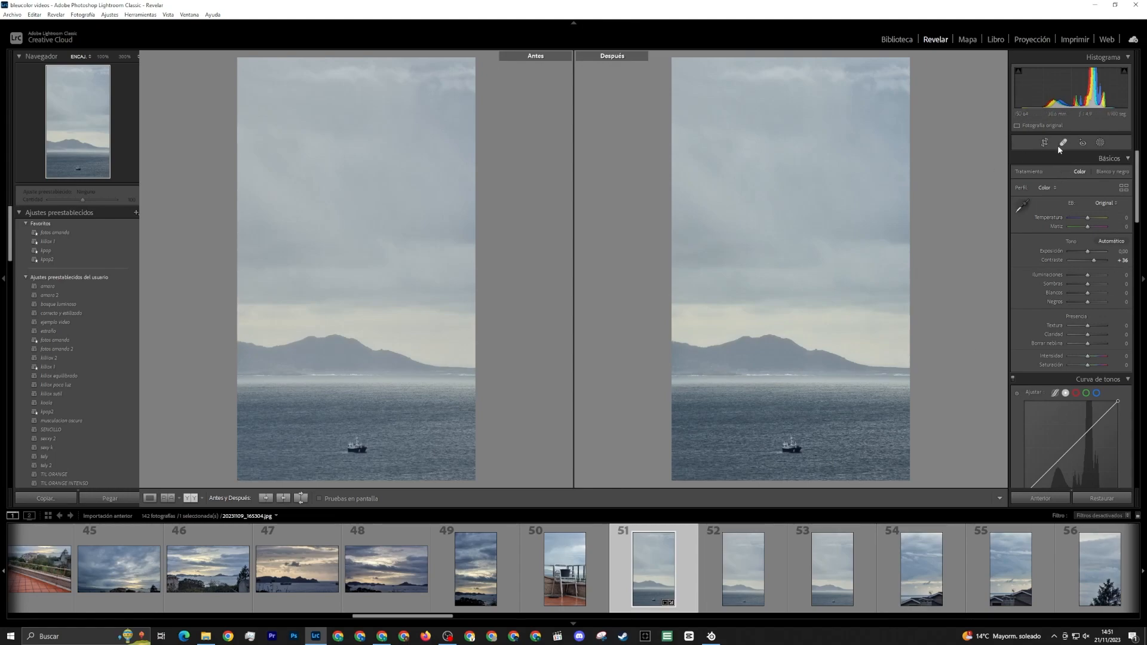
# Create a second brush mask, paint it over the sky above the hills with a size 34 brush, and set its dehaze to -15
pyautogui.click(1099, 143)
pyautogui.click(926, 68)
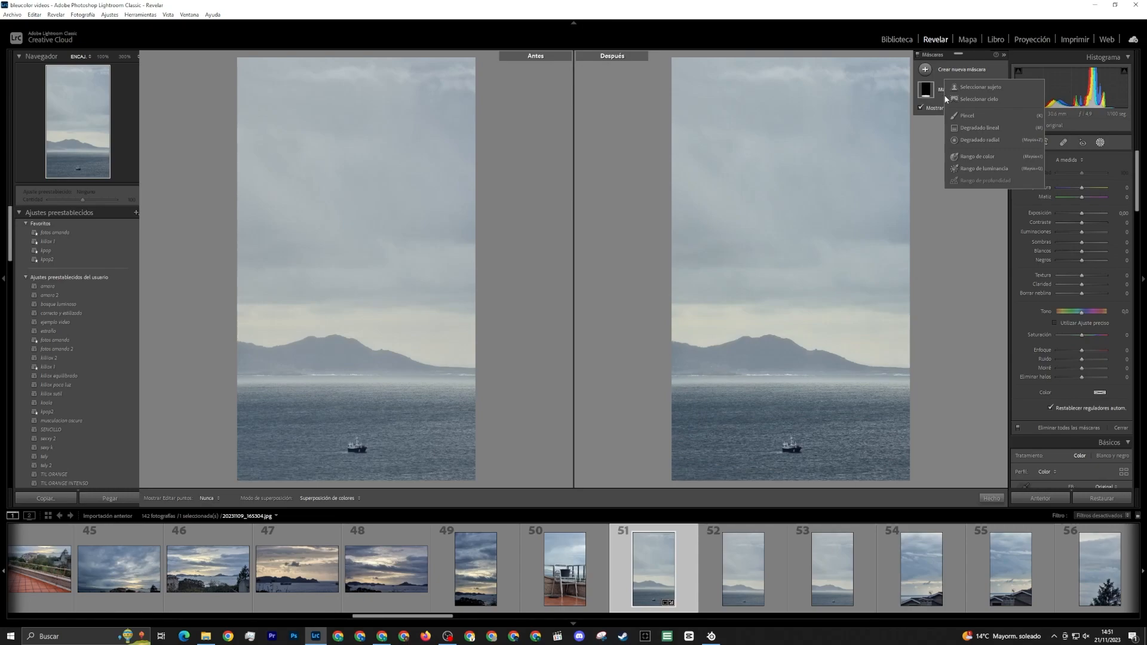
pyautogui.click(963, 116)
pyautogui.scroll(3, 885, 255)
pyautogui.moveTo(885, 255)
pyautogui.mouseDown()
pyautogui.moveTo(589, 192)
pyautogui.moveTo(690, 73)
pyautogui.mouseUp()
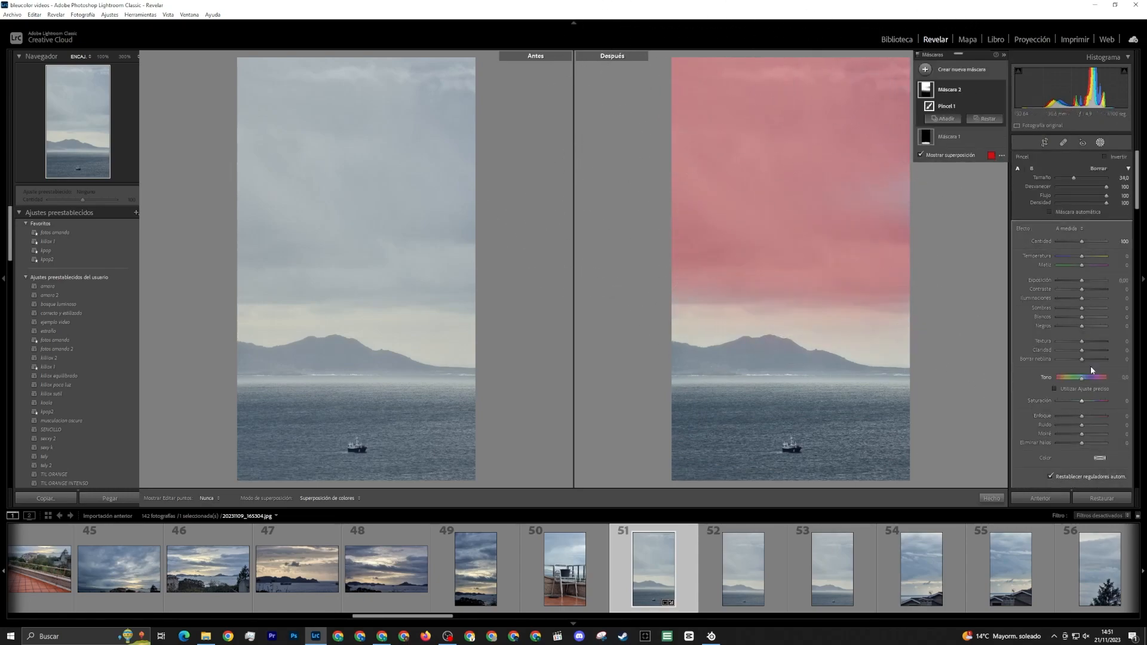
pyautogui.moveTo(1082, 360); pyautogui.dragTo(1078, 363)
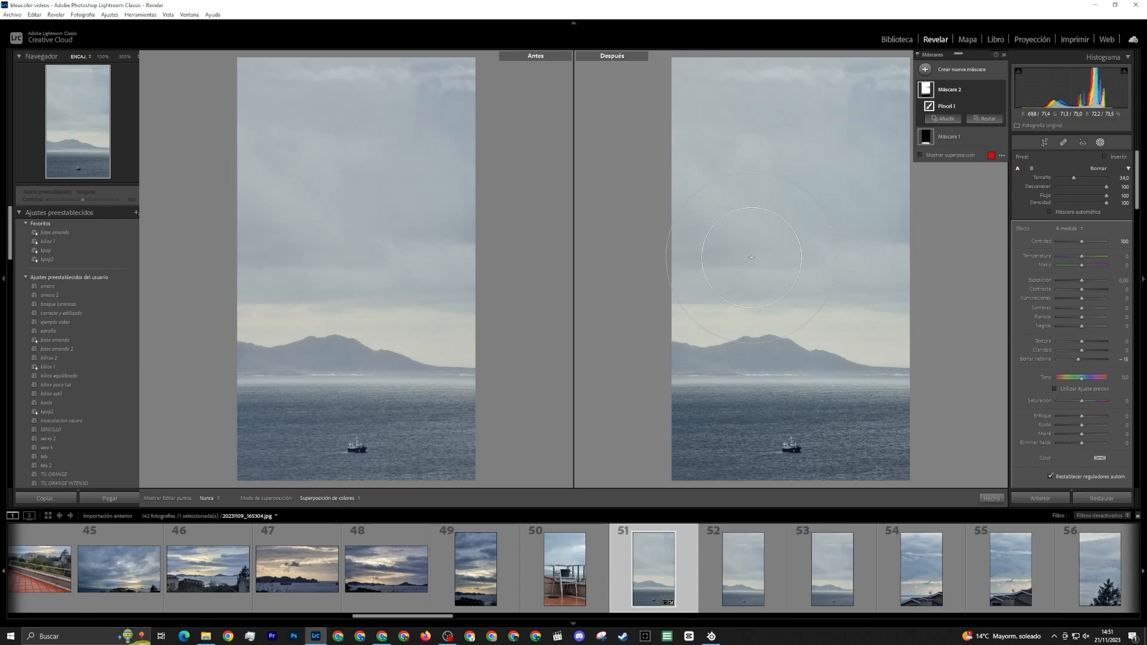
# Review the two photos of the cloudy sky above the rooftops with the antenna
pyautogui.click(920, 588)
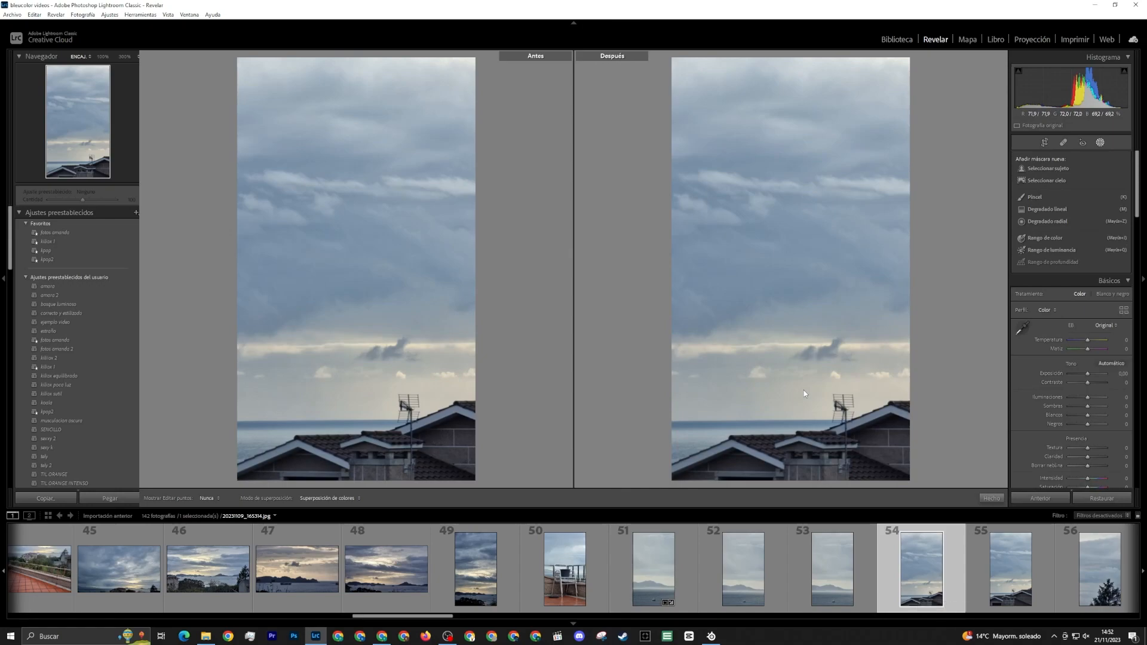
pyautogui.click(1009, 577)
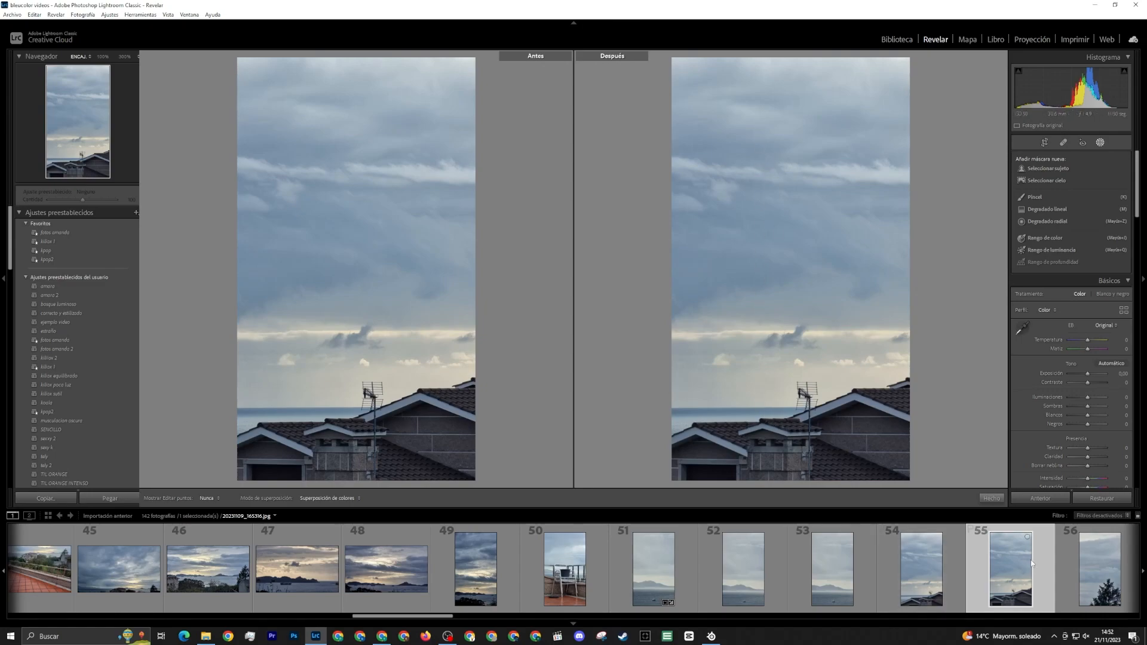
pyautogui.scroll(-4, 998, 576)
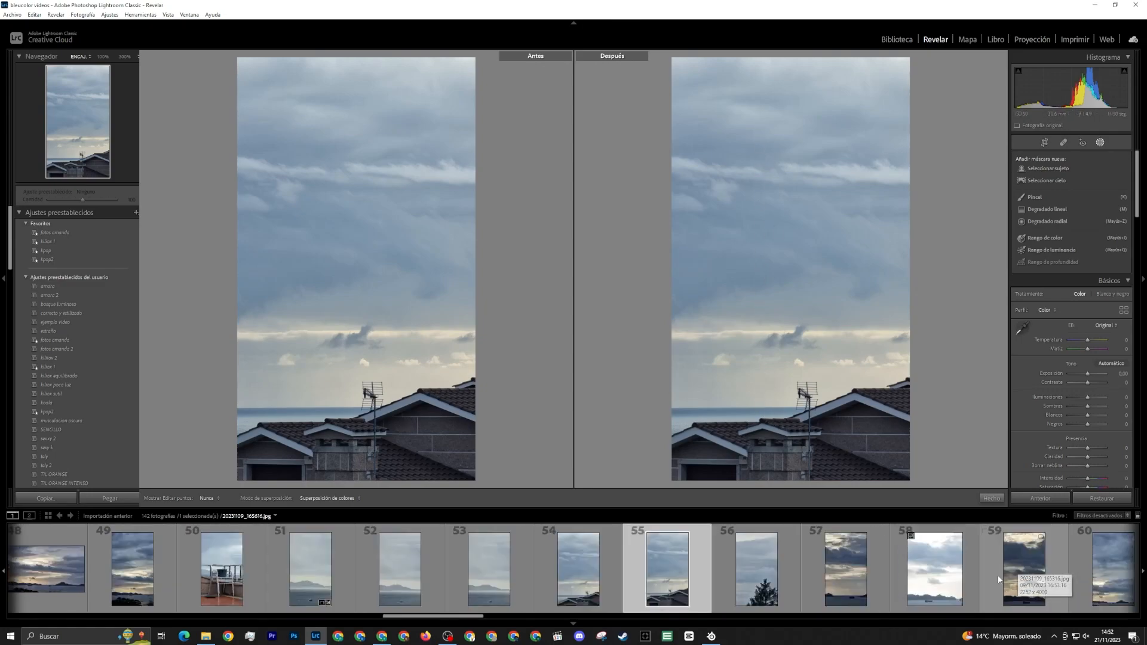
# Open the photo of the tree against the sky, leave masking, and set the shadows to -33
pyautogui.click(740, 568)
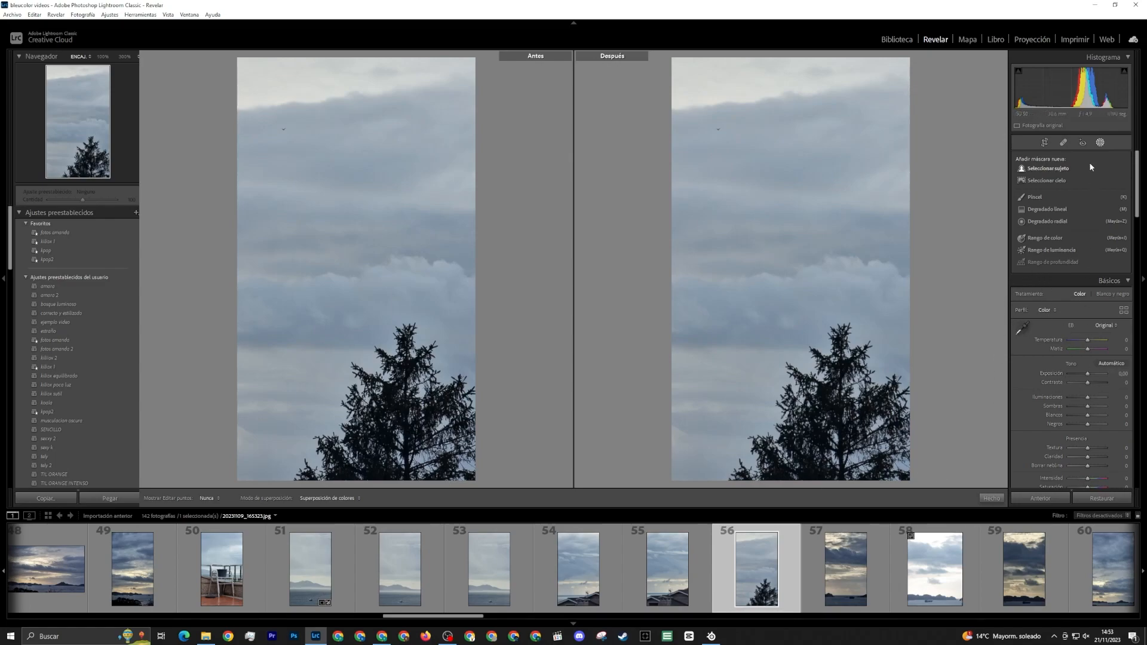
pyautogui.click(1101, 144)
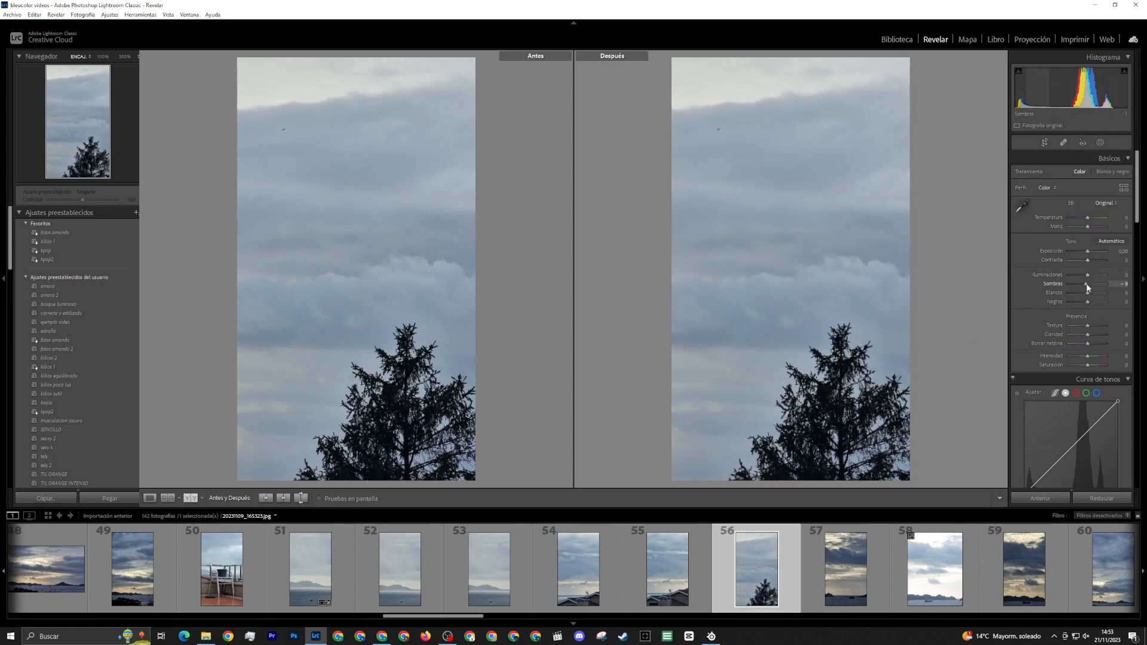
pyautogui.moveTo(1087, 287); pyautogui.dragTo(1083, 285)
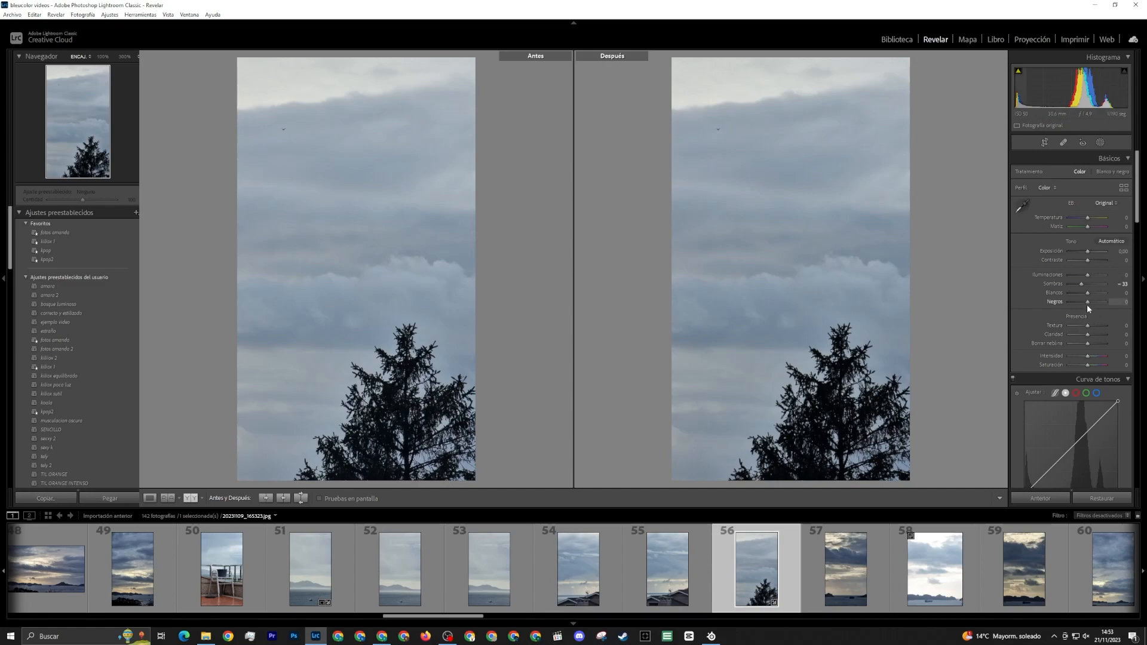
# Try dehaze values of -19 and +38 on the tree photo, and reset dehaze
pyautogui.moveTo(1089, 344); pyautogui.dragTo(1085, 345)
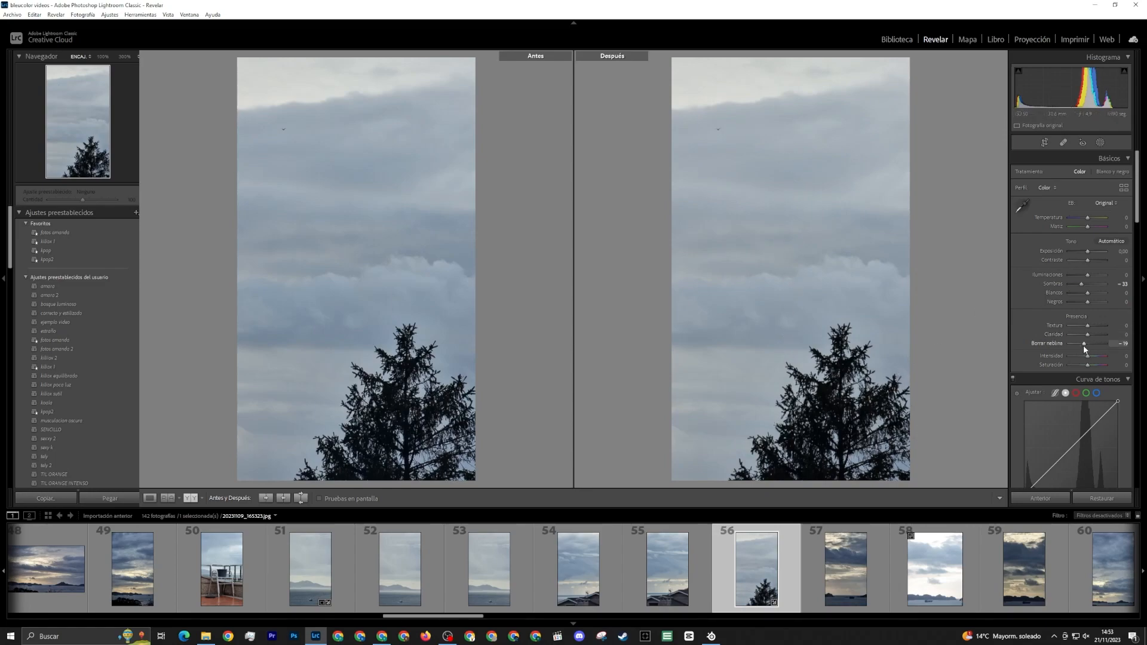
pyautogui.moveTo(1084, 345)
pyautogui.mouseDown()
pyautogui.moveTo(1105, 347)
pyautogui.moveTo(1094, 348)
pyautogui.mouseUp()
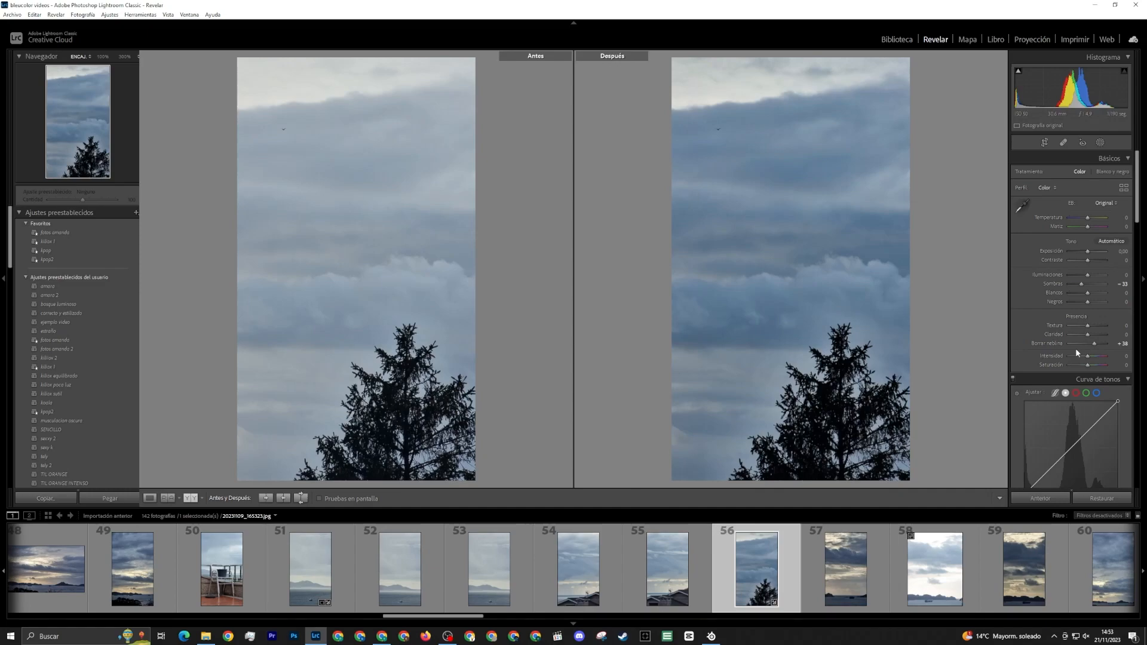
pyautogui.doubleClick(1095, 348)
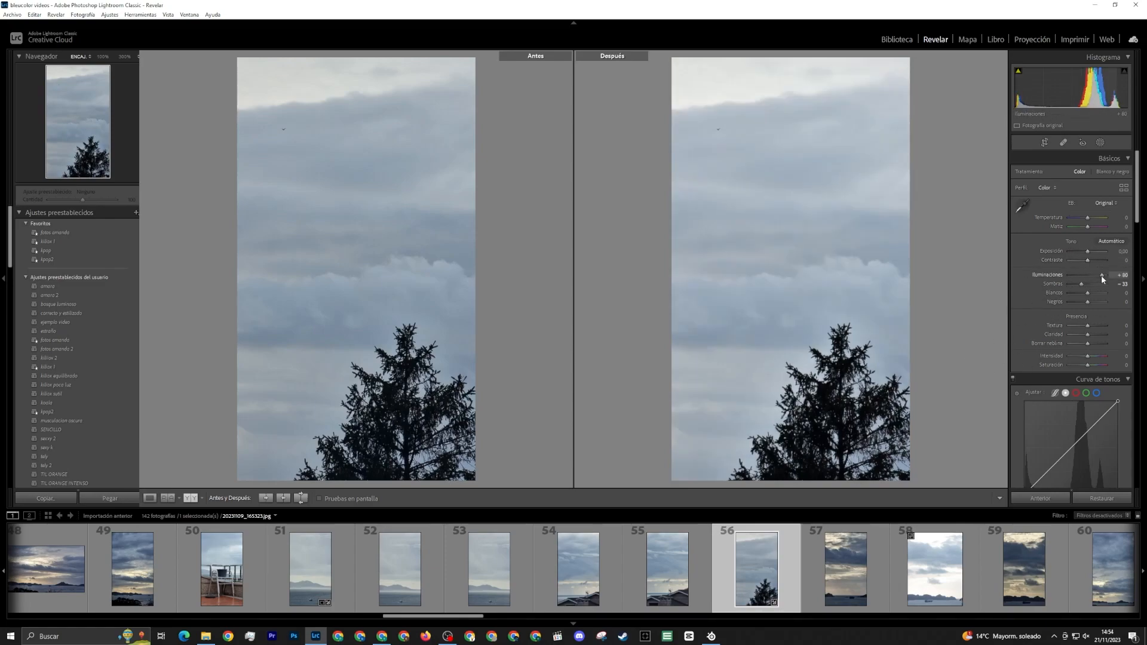
# Set the tree photo's highlights to +19
pyautogui.moveTo(1102, 275)
pyautogui.mouseDown()
pyautogui.moveTo(1073, 279)
pyautogui.moveTo(1091, 280)
pyautogui.mouseUp()
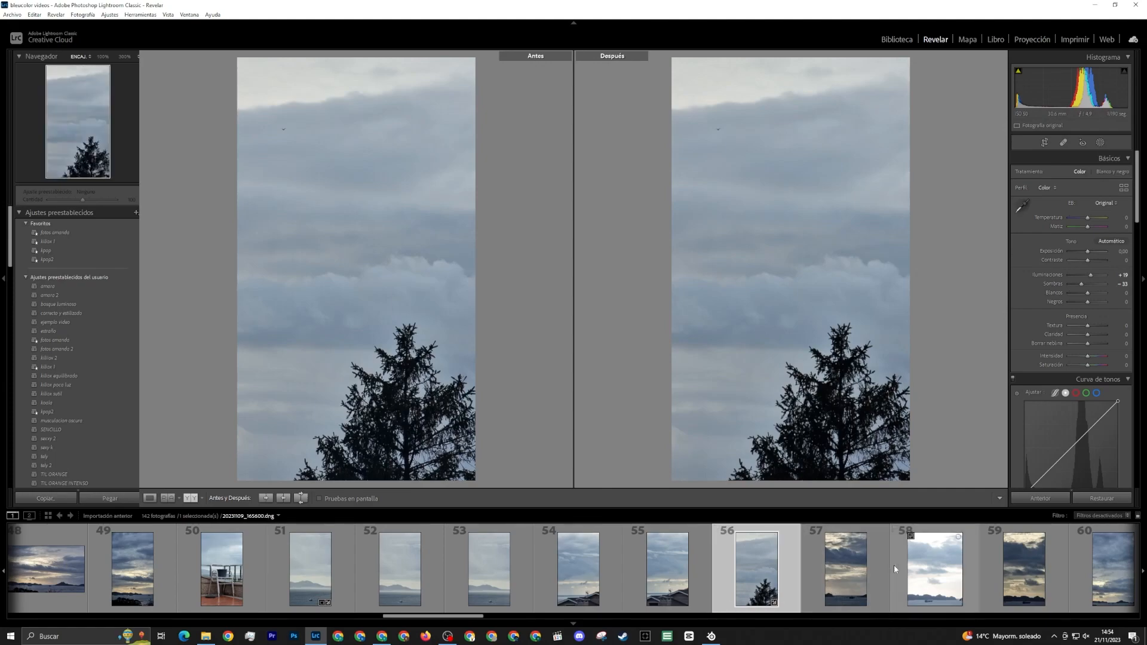
# Review the dark-cloud seascapes with the ship, and browse onward to the series of sky photos with a roof corner
pyautogui.scroll(-3, 893, 565)
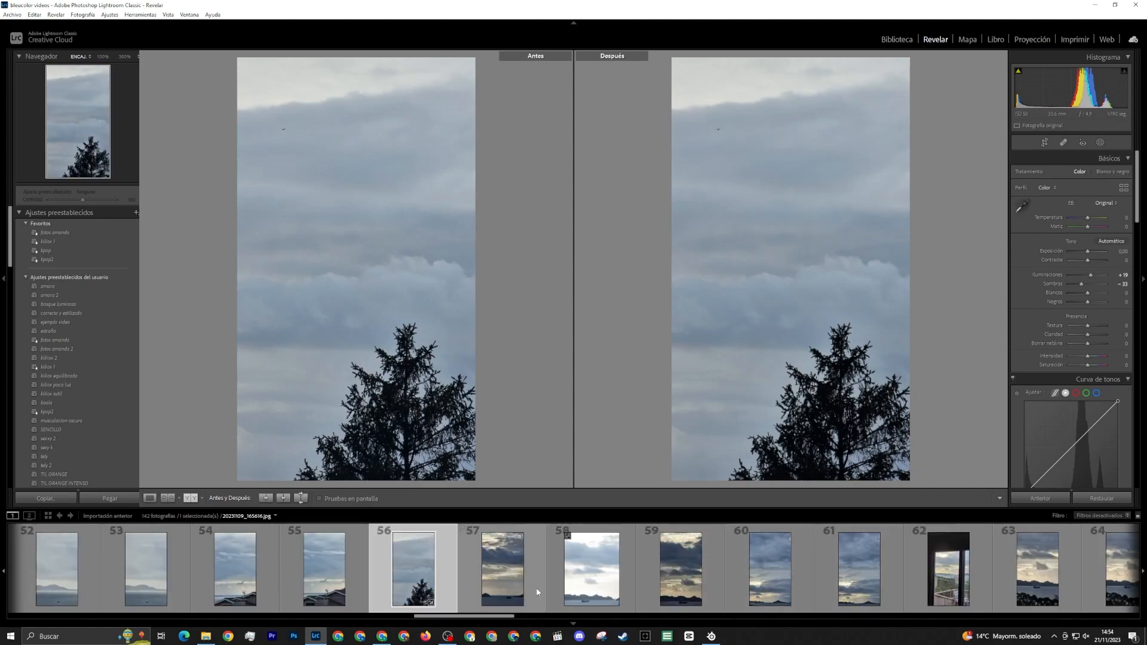
pyautogui.click(520, 553)
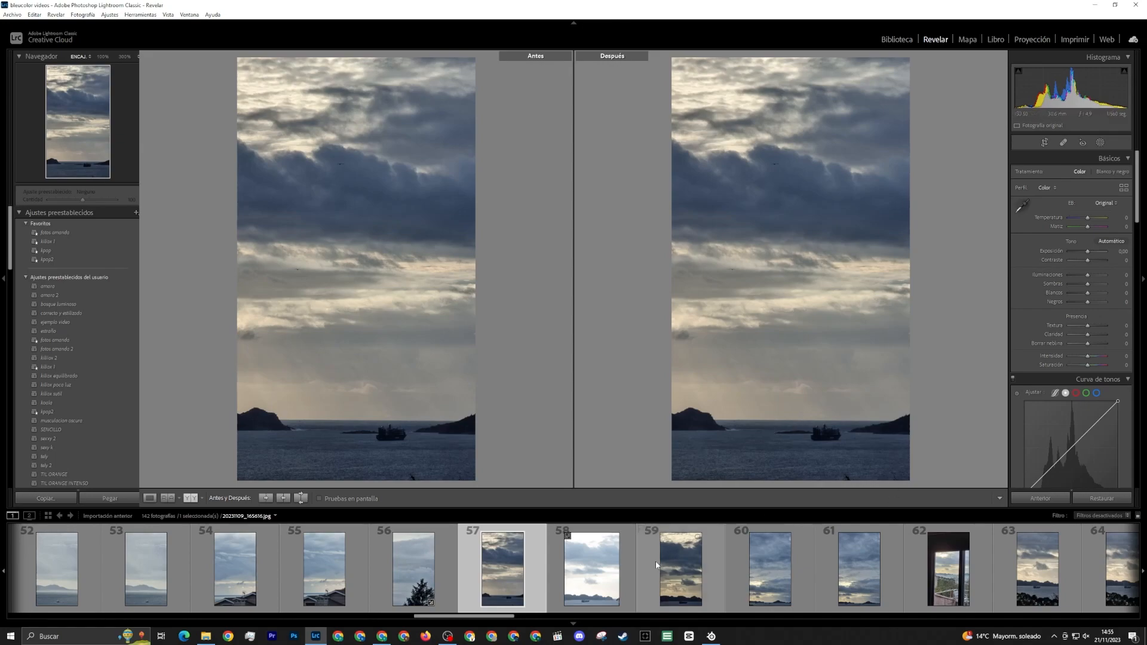
pyautogui.click(682, 575)
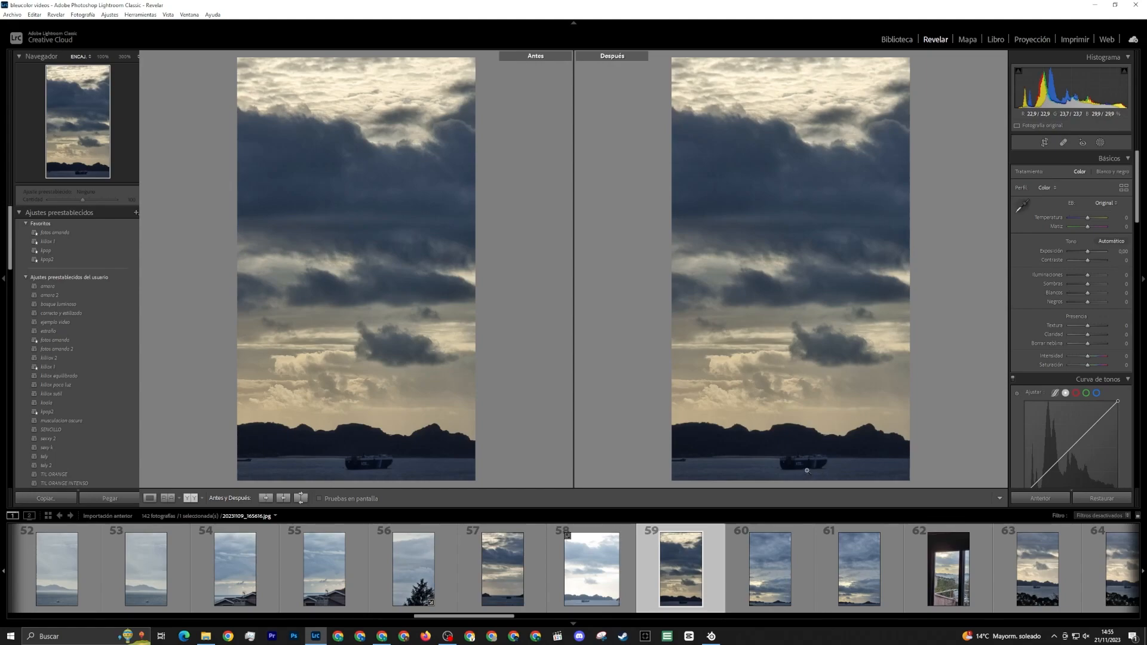
pyautogui.scroll(-3, 842, 562)
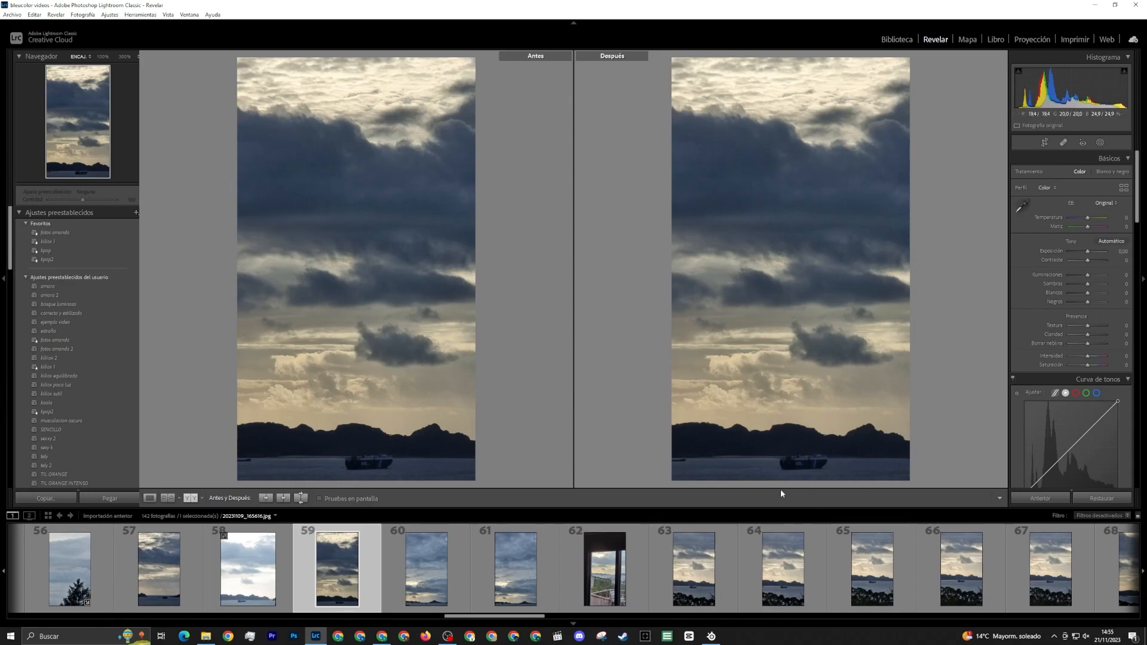
pyautogui.scroll(-8, 550, 582)
pyautogui.click(551, 582)
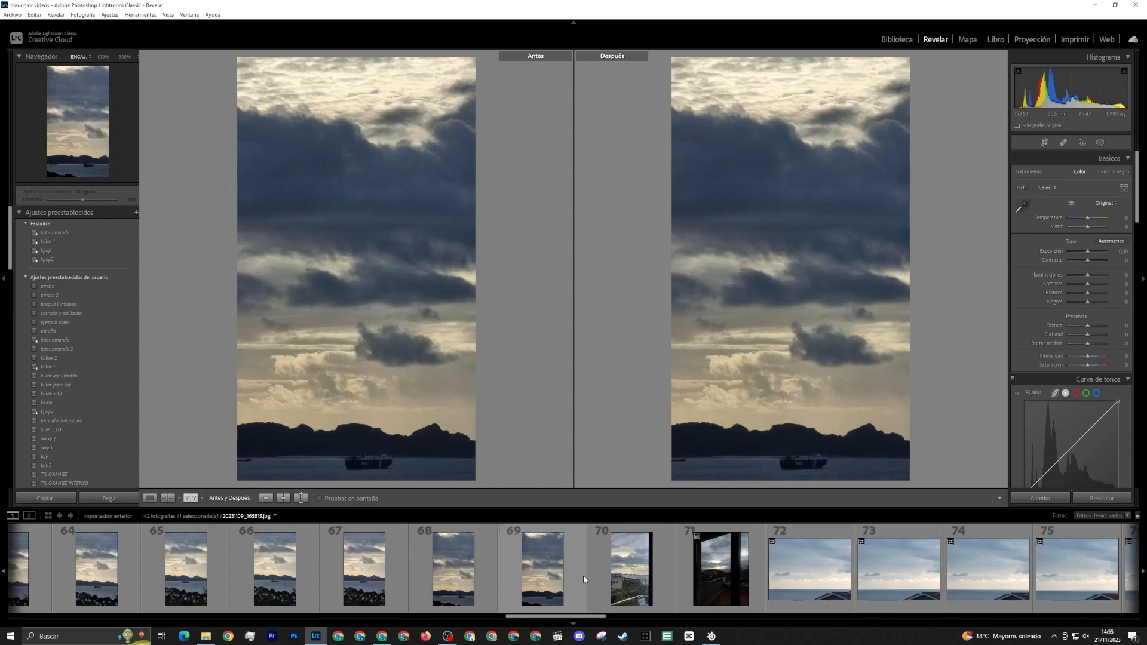
pyautogui.click(642, 577)
pyautogui.scroll(-4, 536, 569)
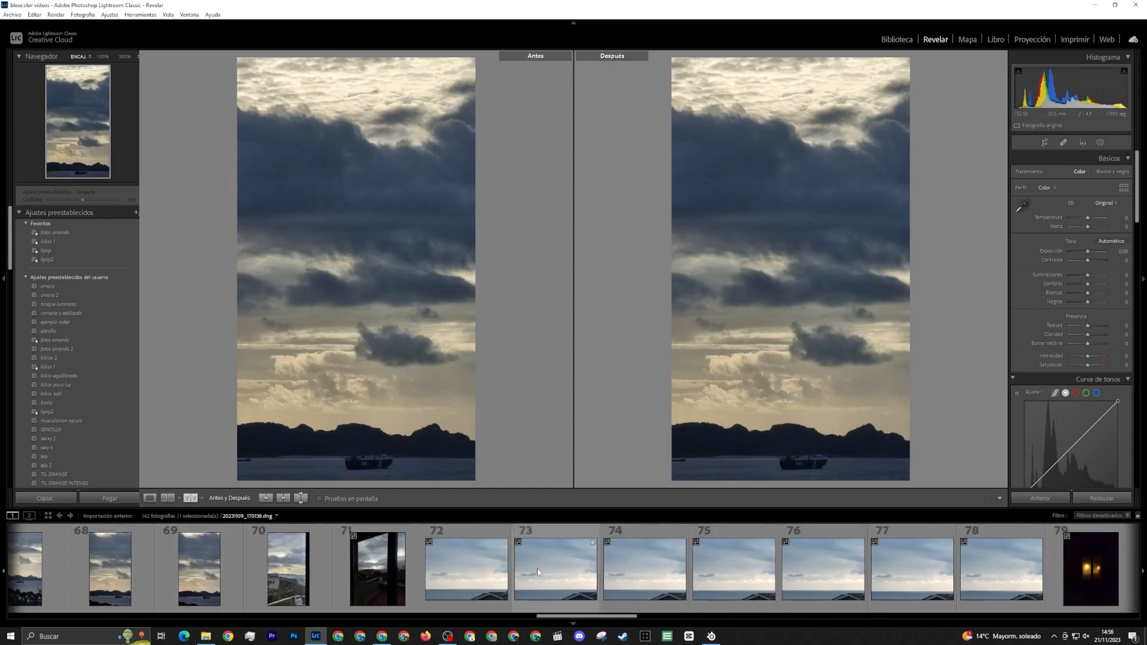
pyautogui.click(537, 568)
pyautogui.press('Right')
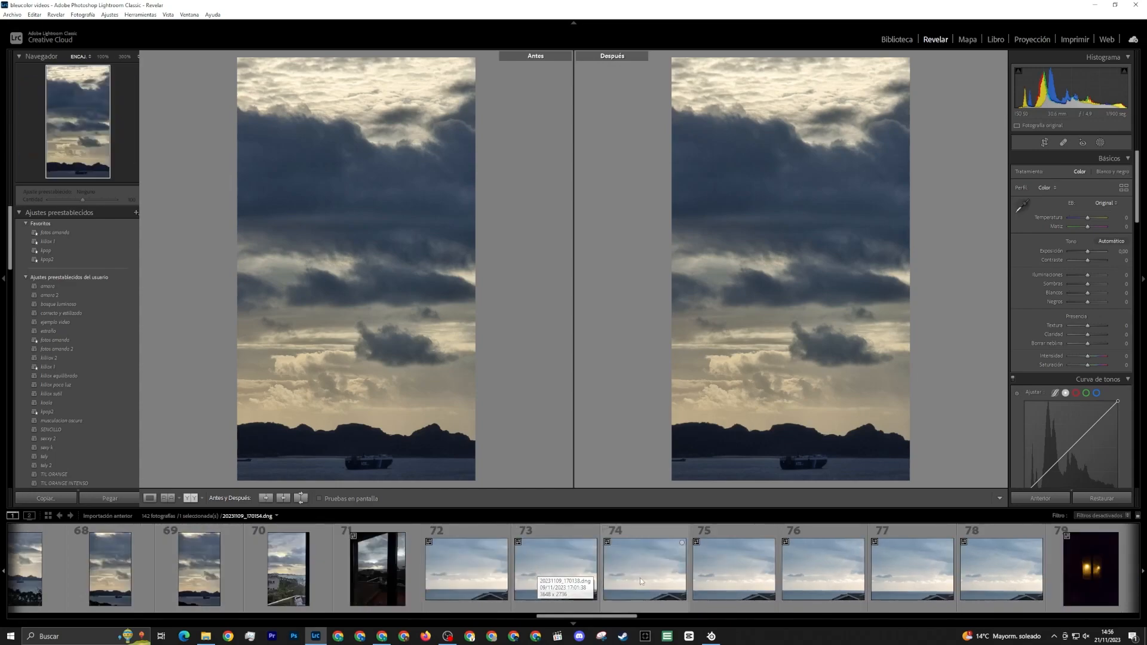
# Open photo 75 of the sea and roof corner, and examine the boat on the horizon at 100%
pyautogui.click(729, 580)
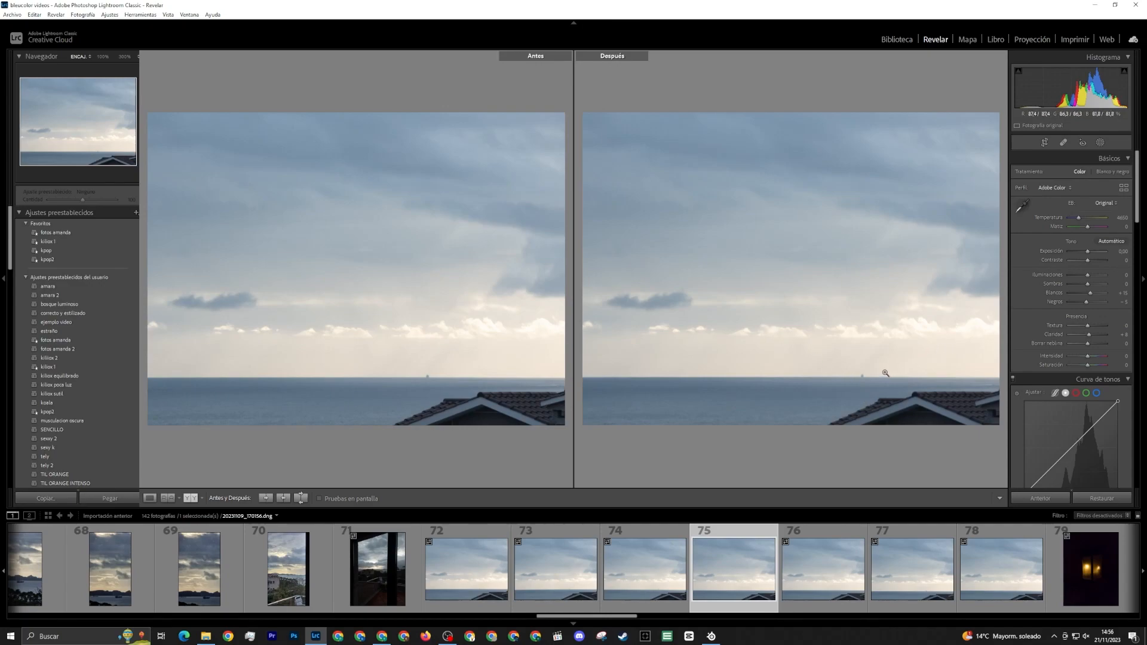
pyautogui.click(861, 372)
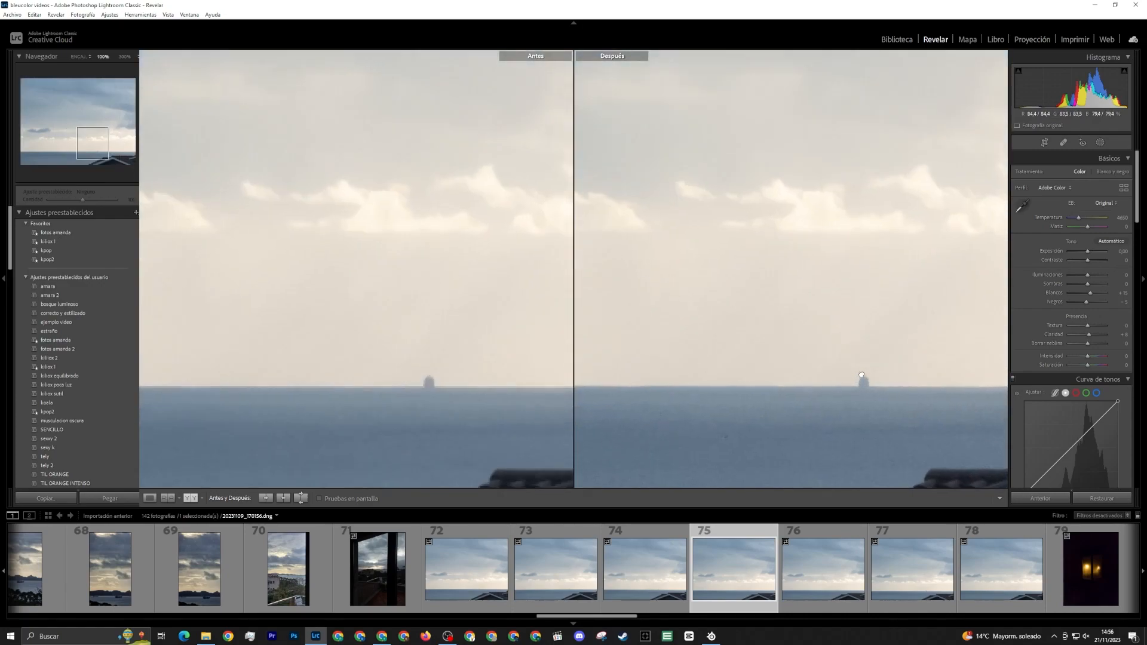
pyautogui.click(865, 379)
pyautogui.click(865, 379)
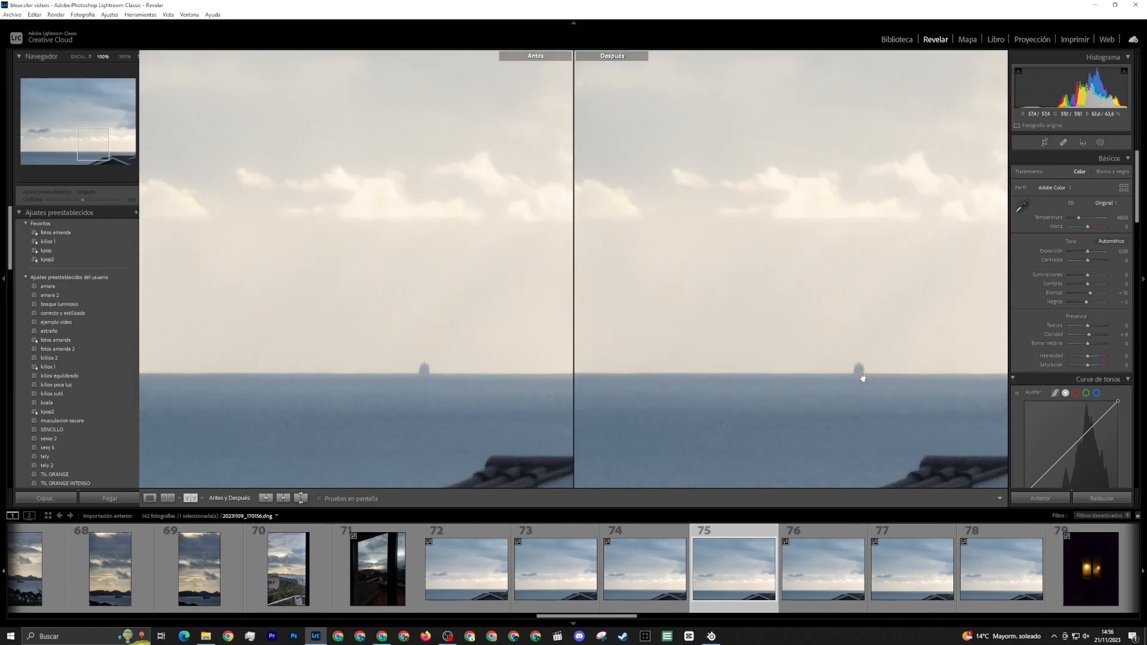
pyautogui.click(869, 393)
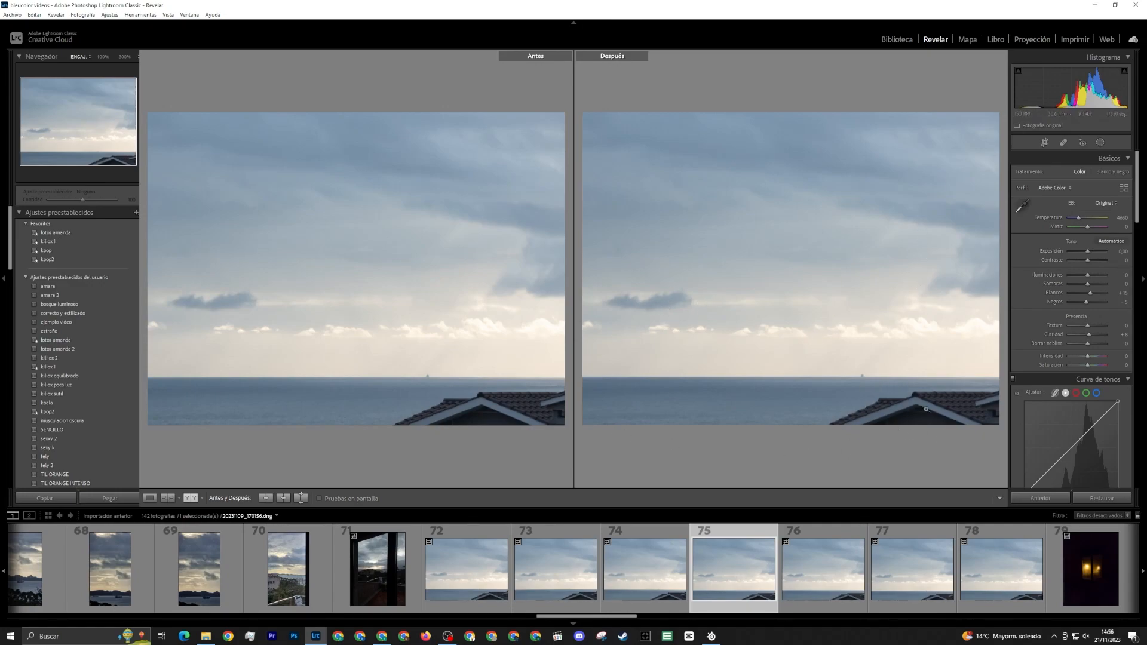
# Crop photo 75 at its original aspect ratio to exclude the roof, keeping a thin strip of sea with the boat on the right third line
pyautogui.click(1046, 142)
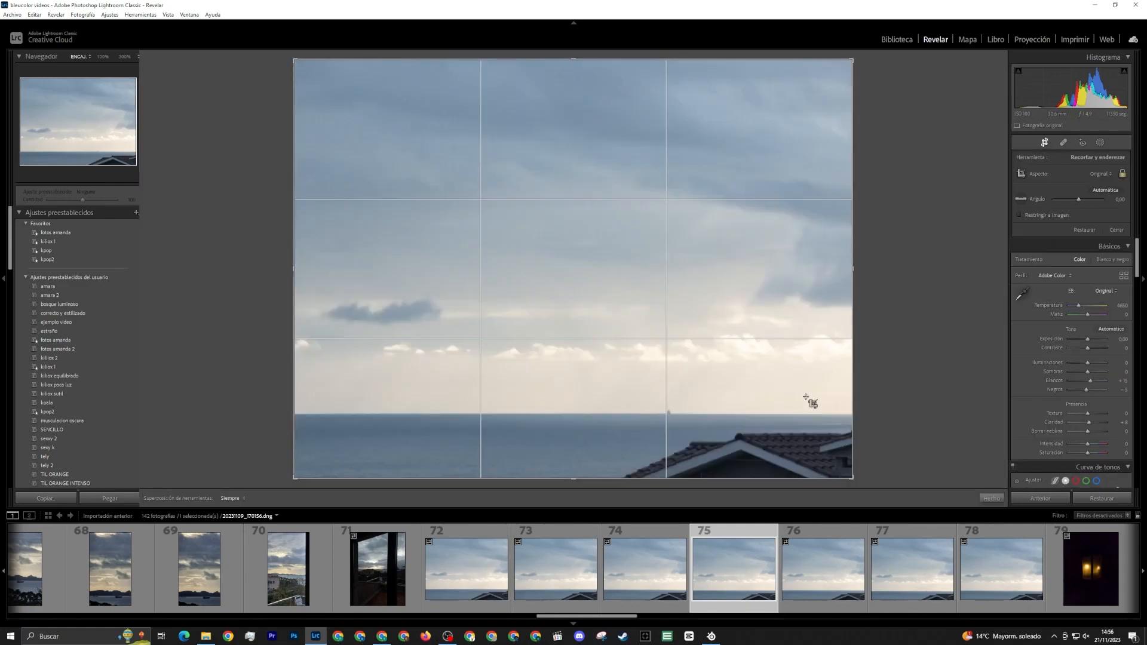
pyautogui.moveTo(579, 480); pyautogui.dragTo(584, 461)
pyautogui.moveTo(719, 433); pyautogui.dragTo(719, 431)
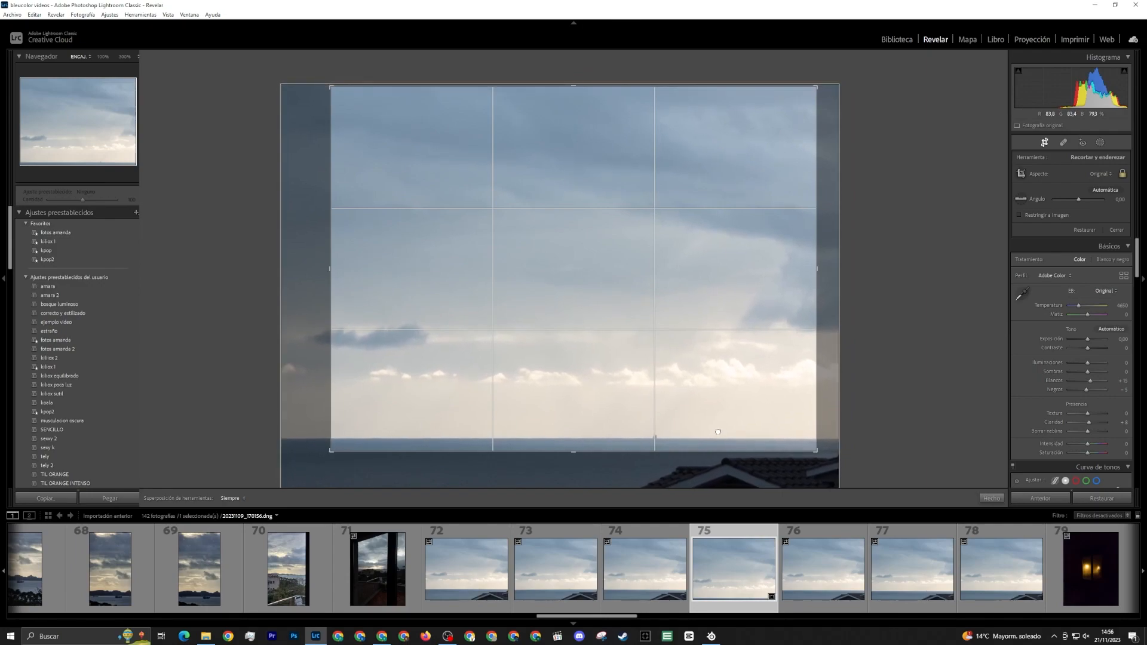
pyautogui.press('Return')
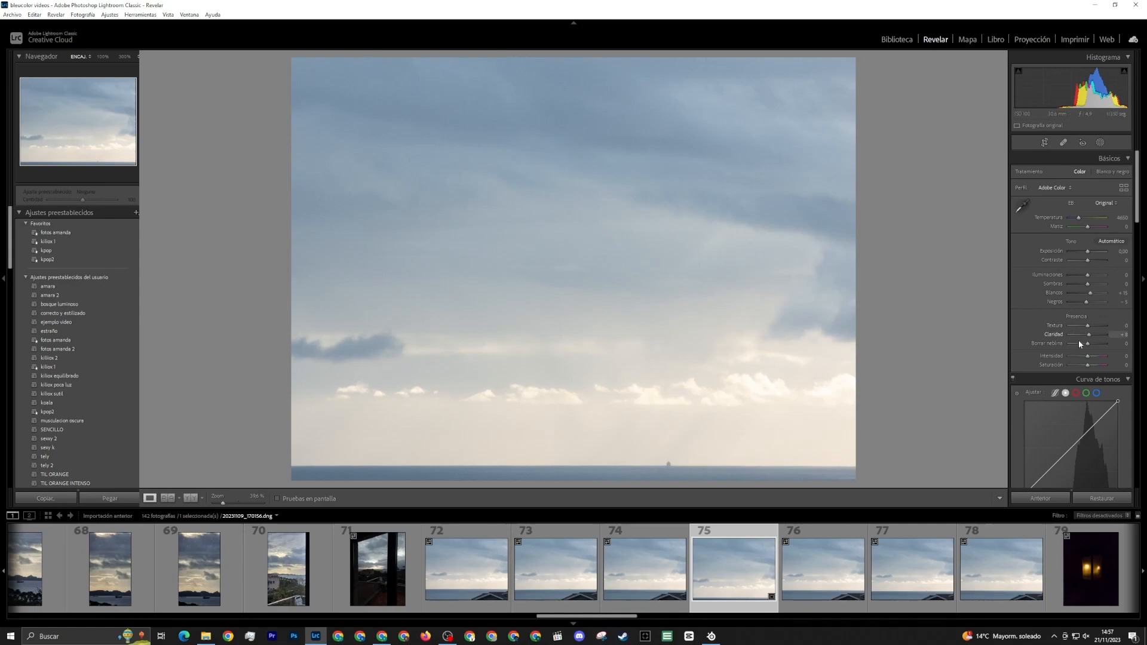
# Try a dehaze of +100 on the cropped sea photo, reset it, and set dehaze to +6
pyautogui.moveTo(1088, 344); pyautogui.dragTo(1108, 342)
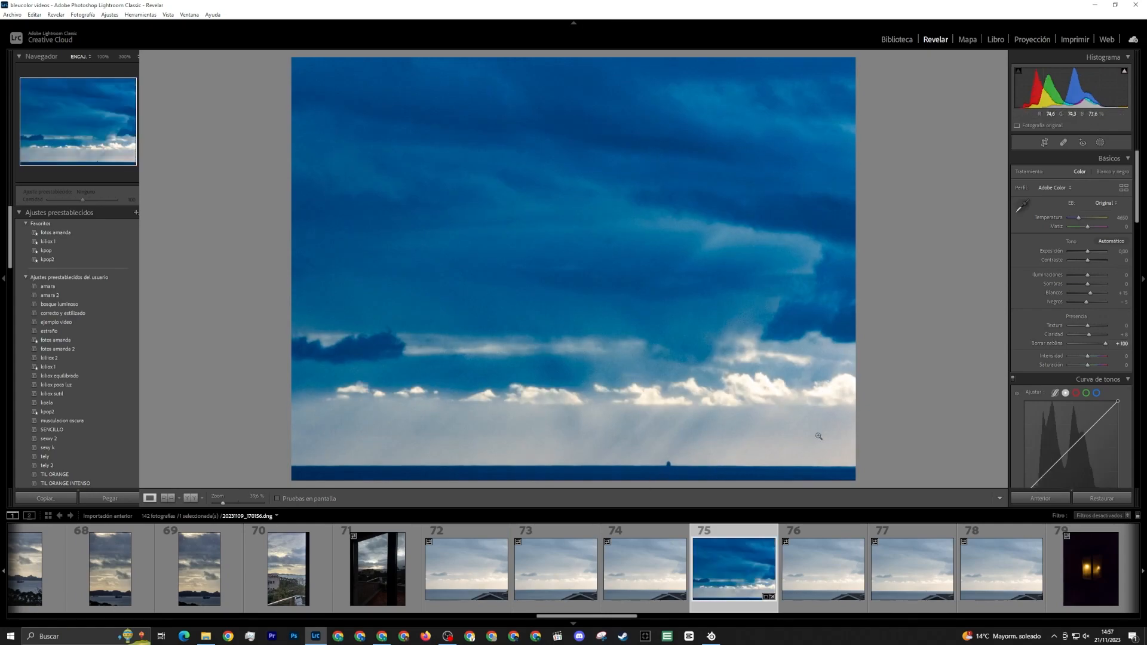
pyautogui.doubleClick(1088, 343)
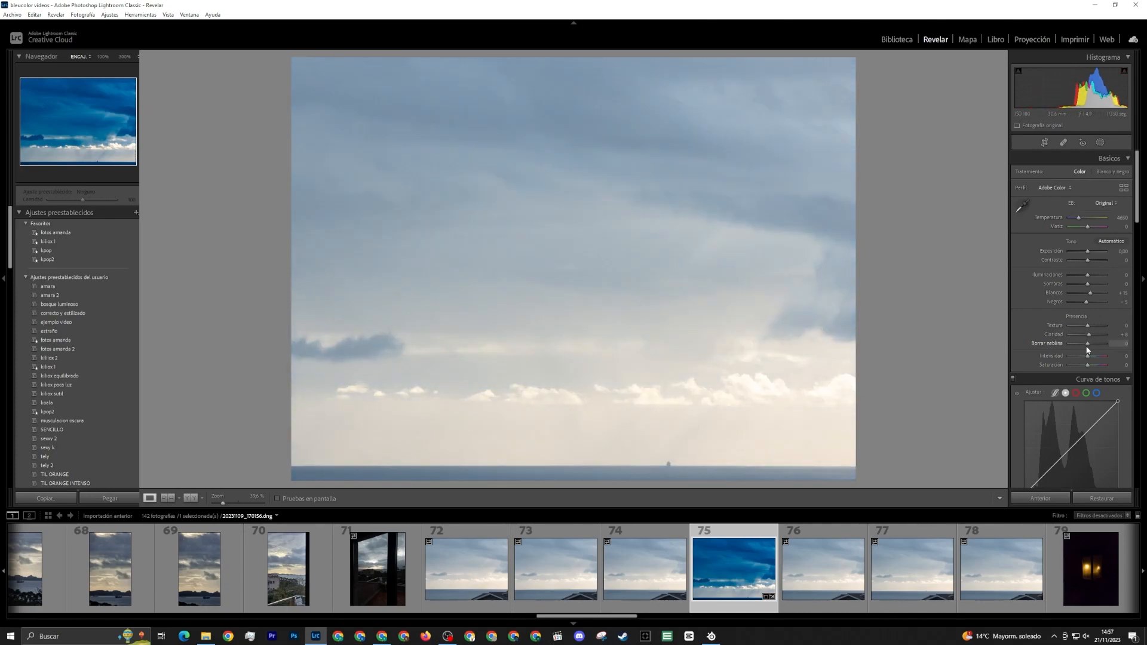
pyautogui.moveTo(1084, 345); pyautogui.dragTo(1087, 345)
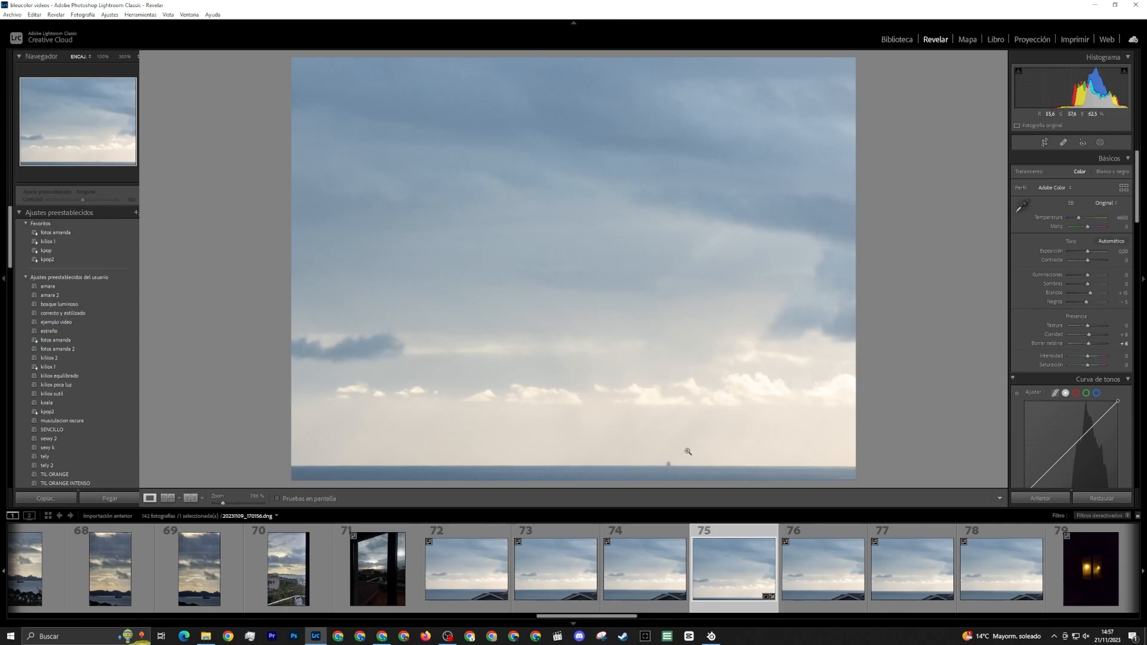
# Inspect the boat in the cropped photo up close, and compare the crop with the uncropped photo 74
pyautogui.click(670, 466)
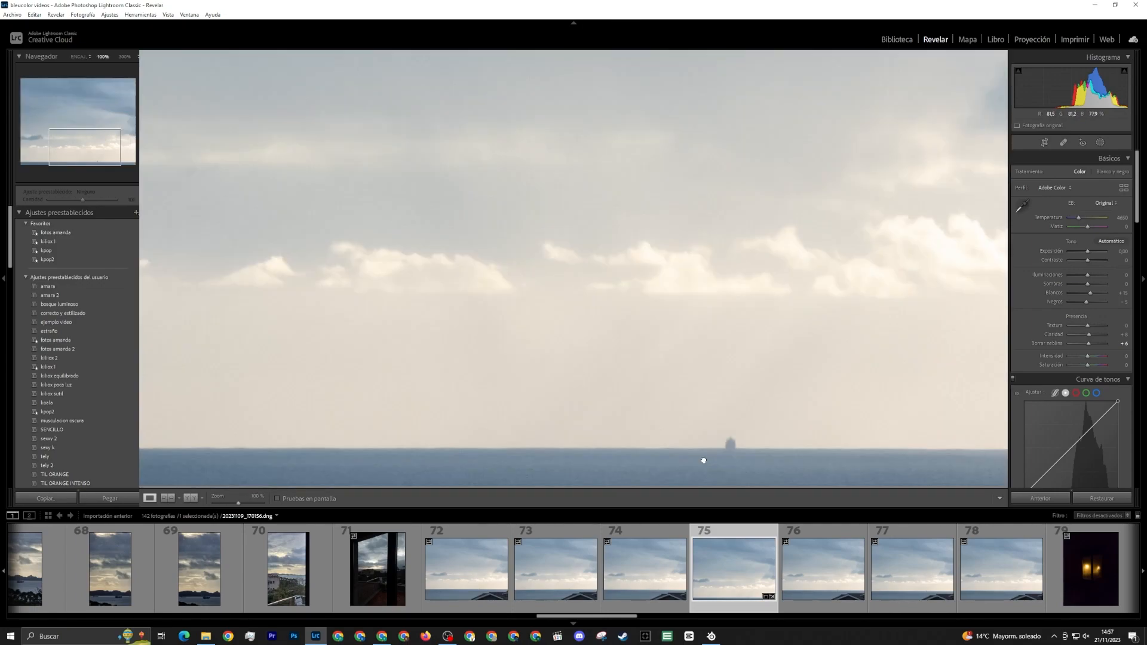
pyautogui.click(704, 460)
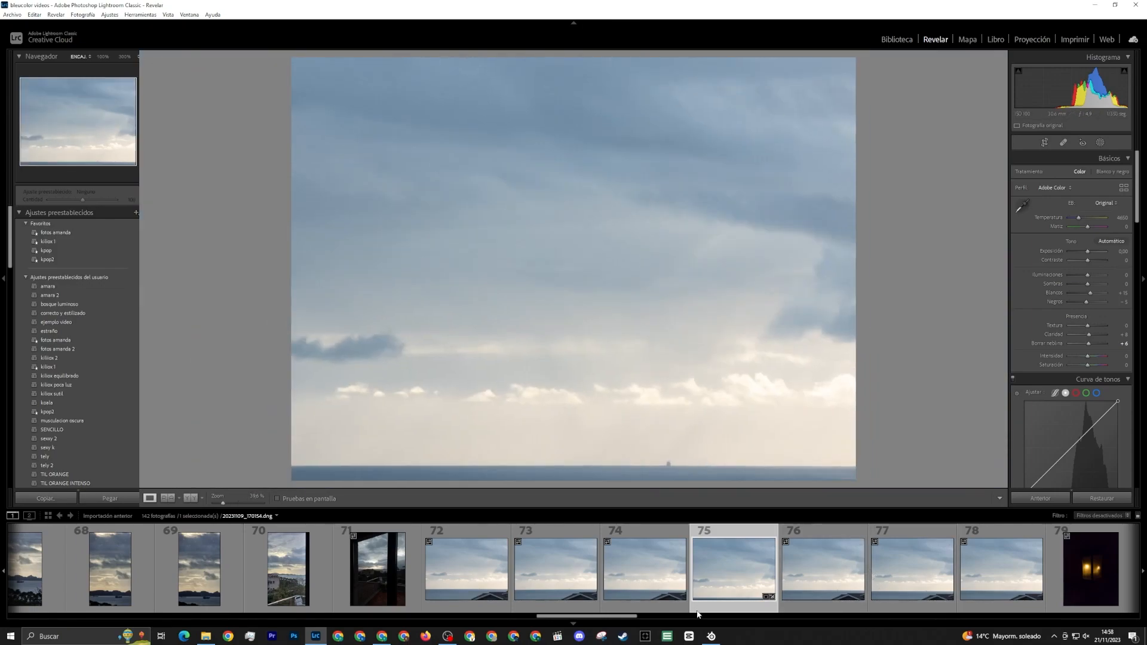
pyautogui.click(675, 592)
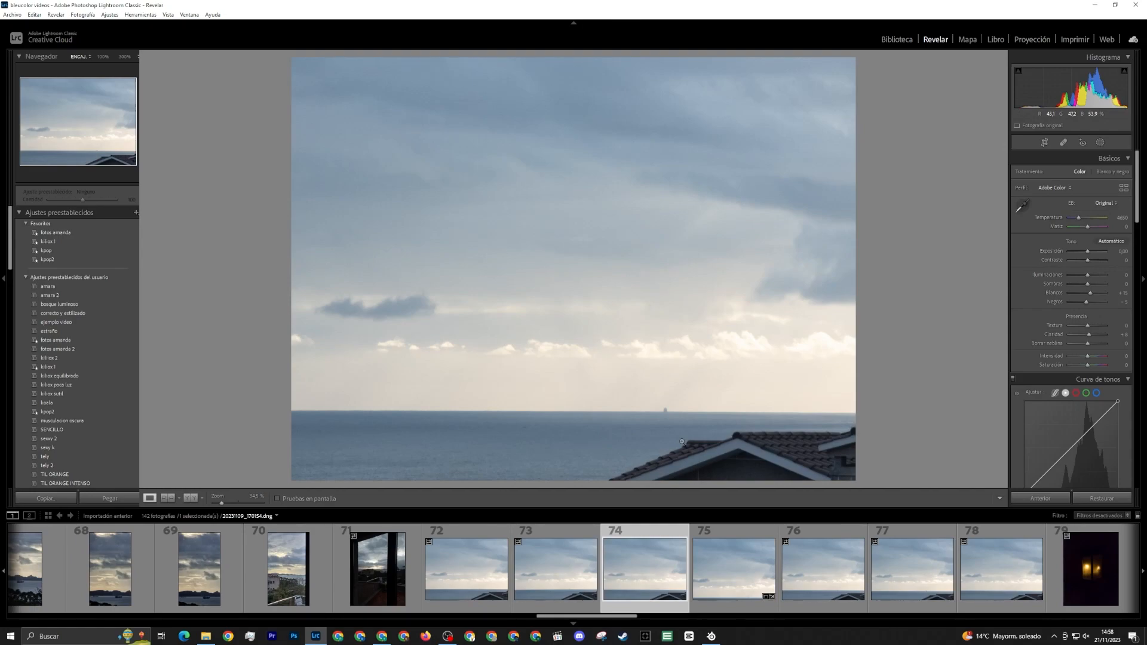
pyautogui.click(746, 577)
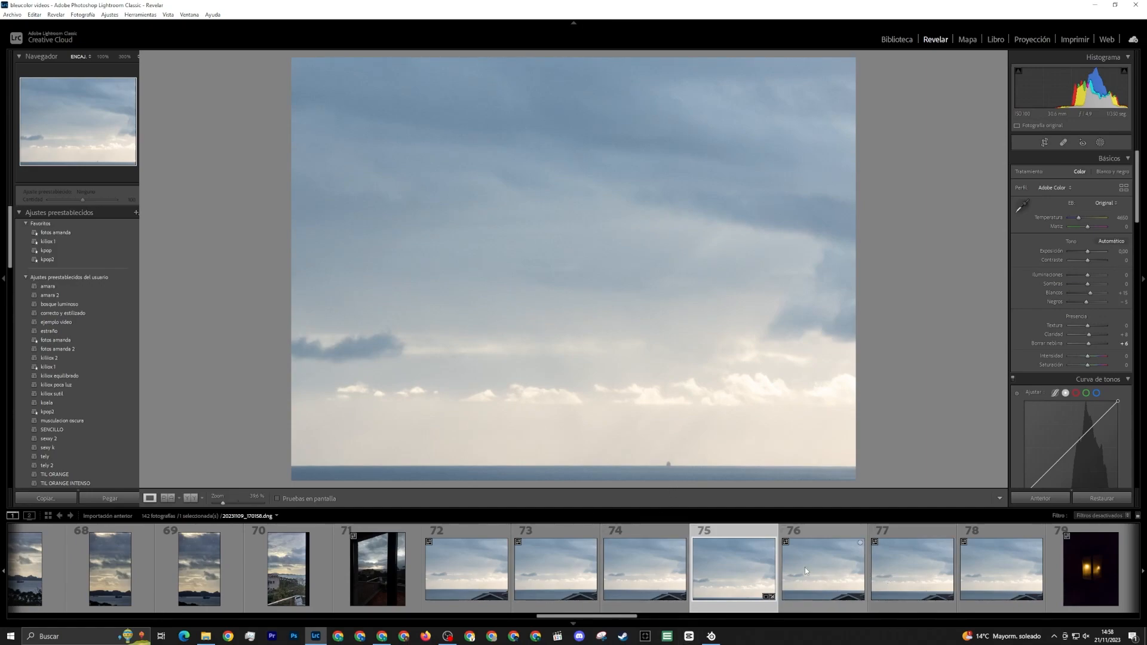
# Examine night window photo 79 at 100%, and compare its framing with photo 80
pyautogui.scroll(-7, 805, 567)
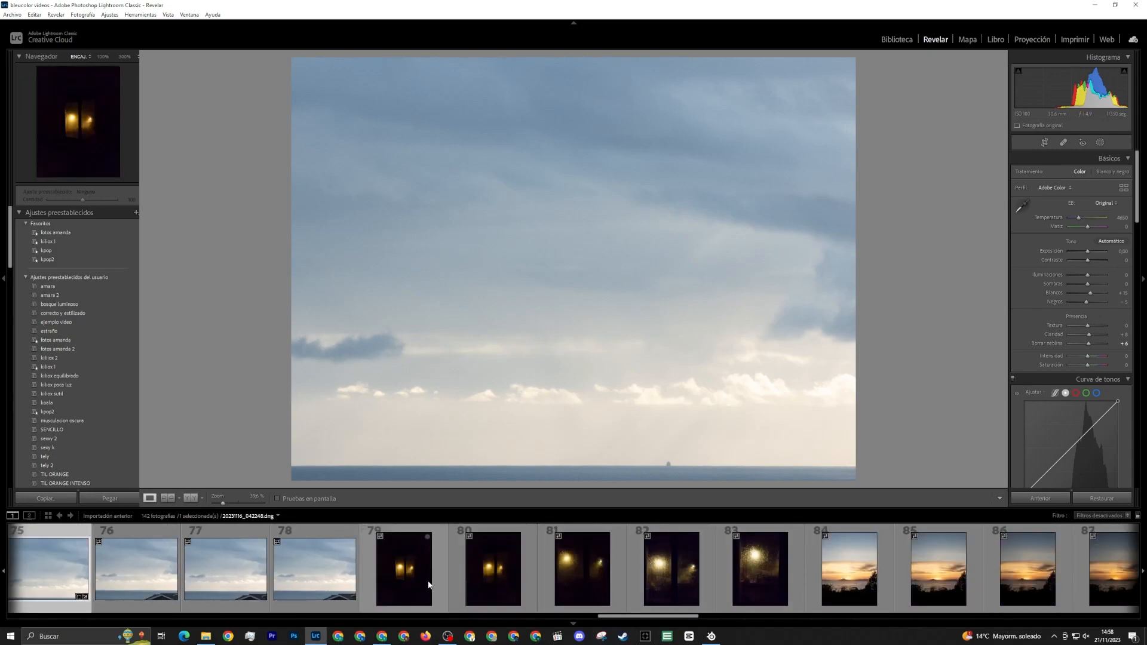
pyautogui.click(427, 584)
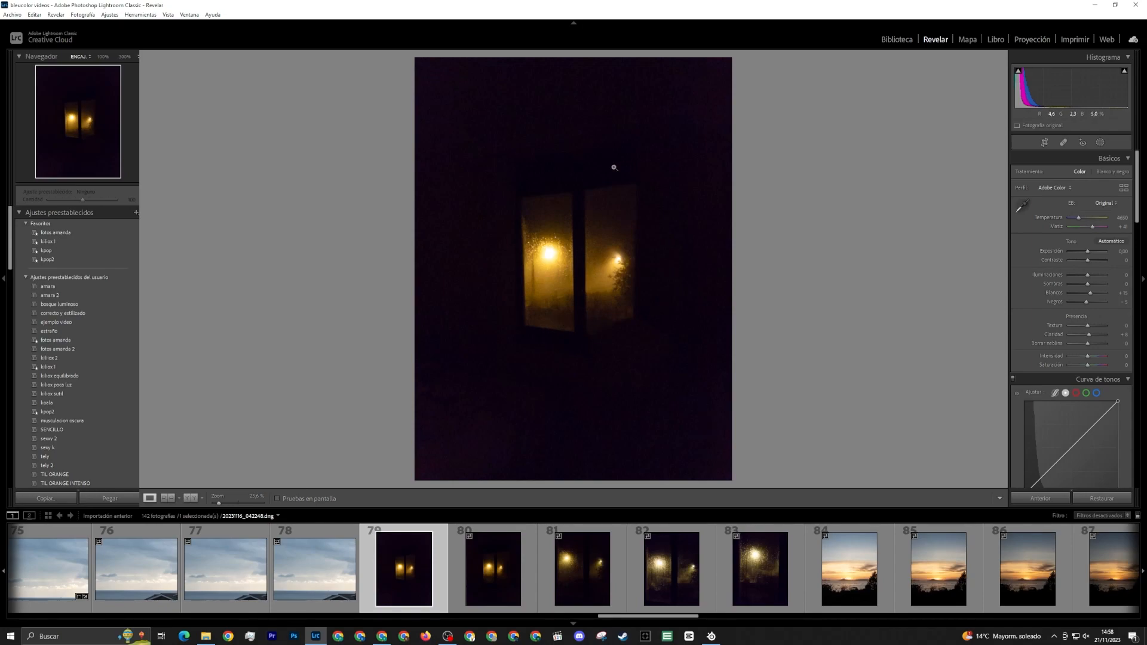
pyautogui.click(557, 292)
pyautogui.click(563, 295)
pyautogui.click(574, 292)
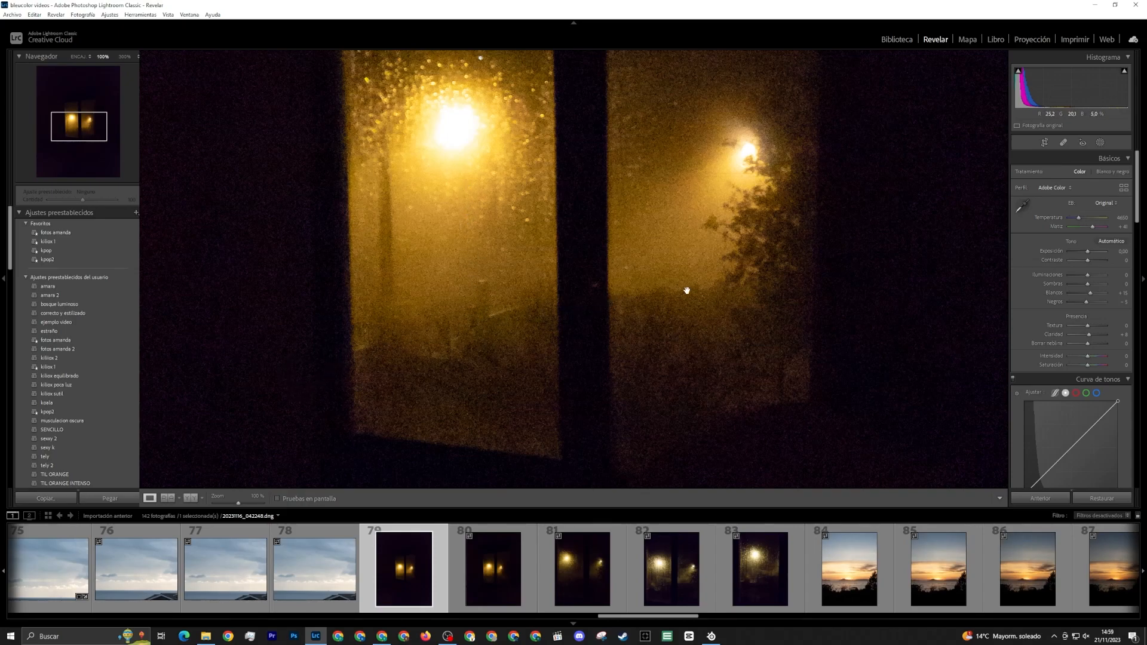
pyautogui.click(431, 324)
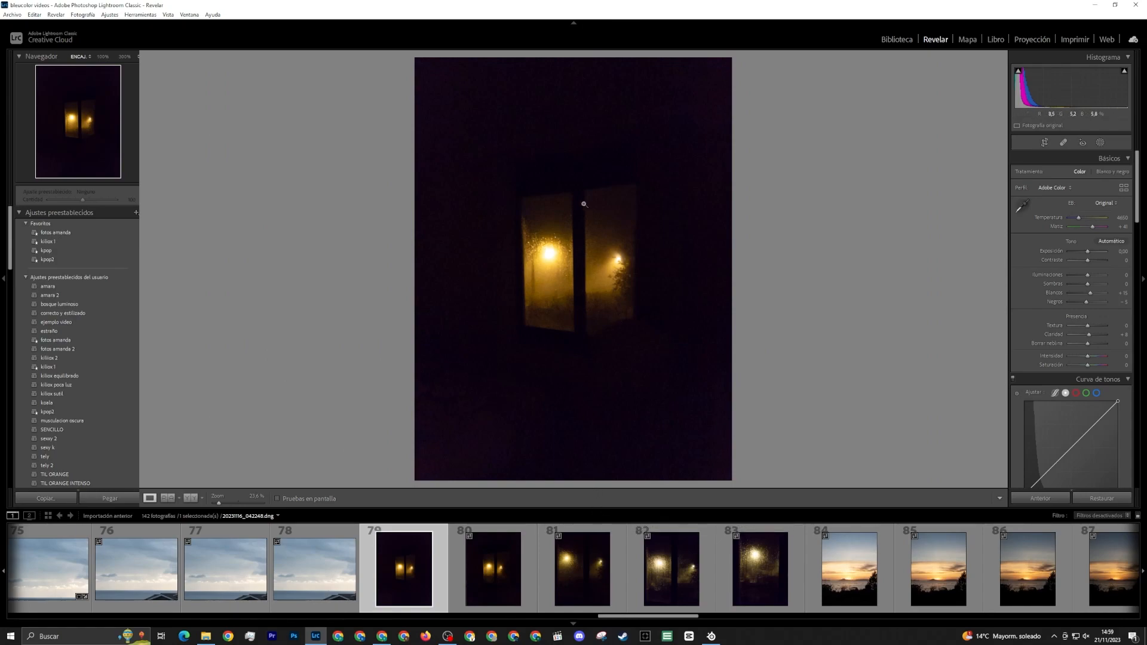
pyautogui.click(493, 567)
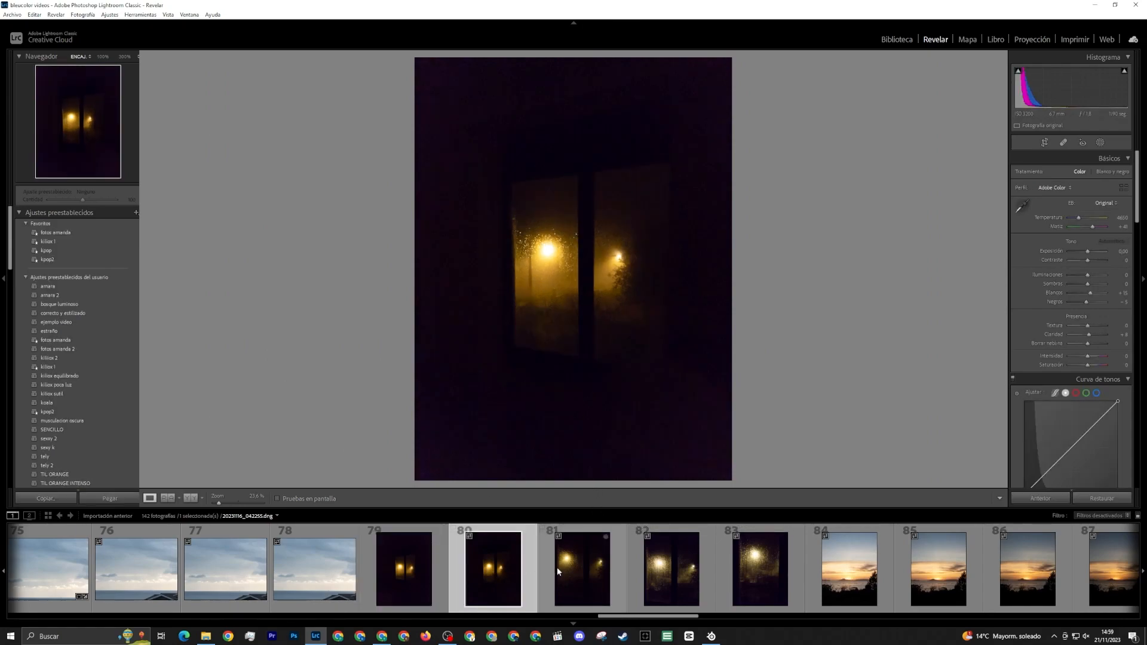
# In photo 81, raise exposure to +0.56, highlights to +9 and shadows to +4, and check the composition against the crop grid
pyautogui.click(575, 572)
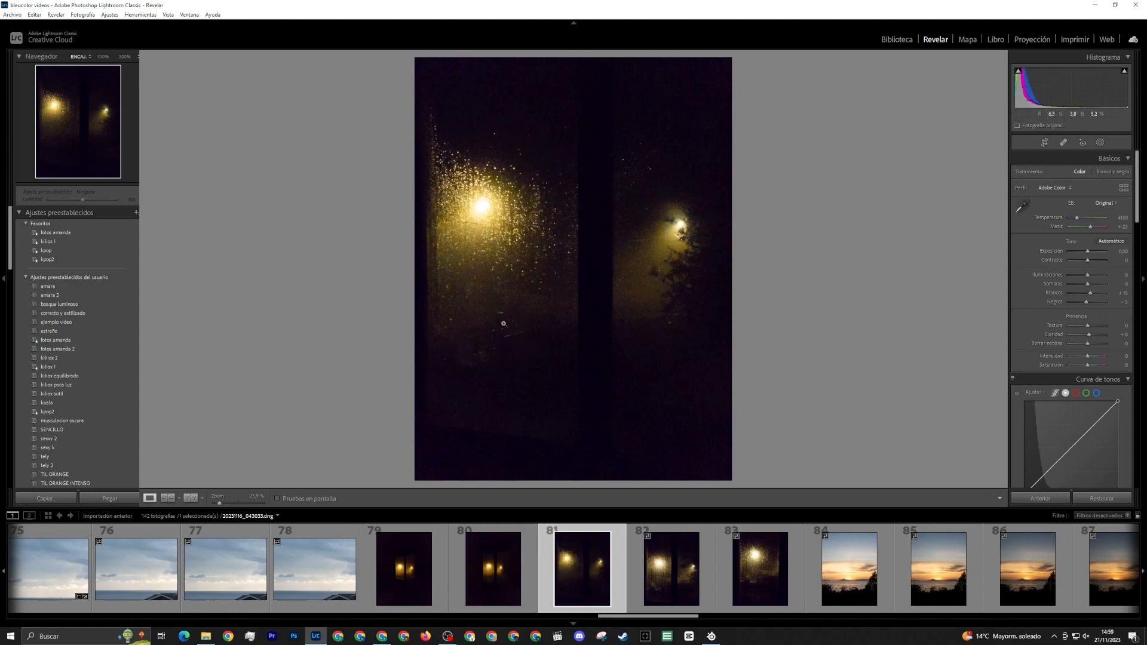
pyautogui.moveTo(1088, 275); pyautogui.dragTo(1091, 252)
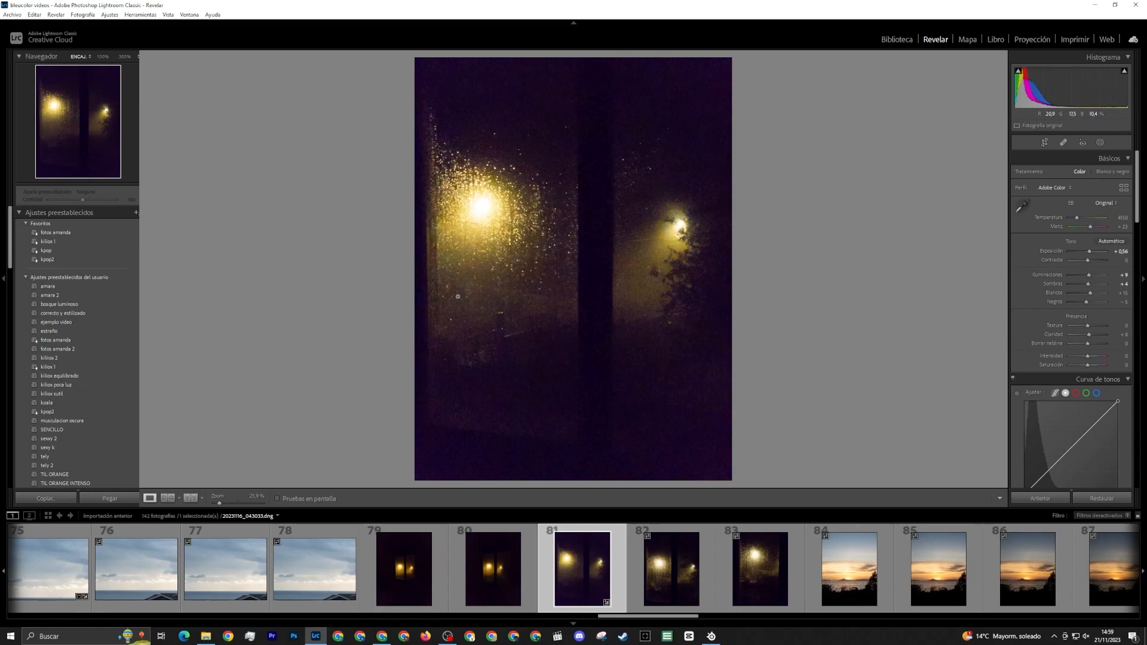
pyautogui.click(1045, 146)
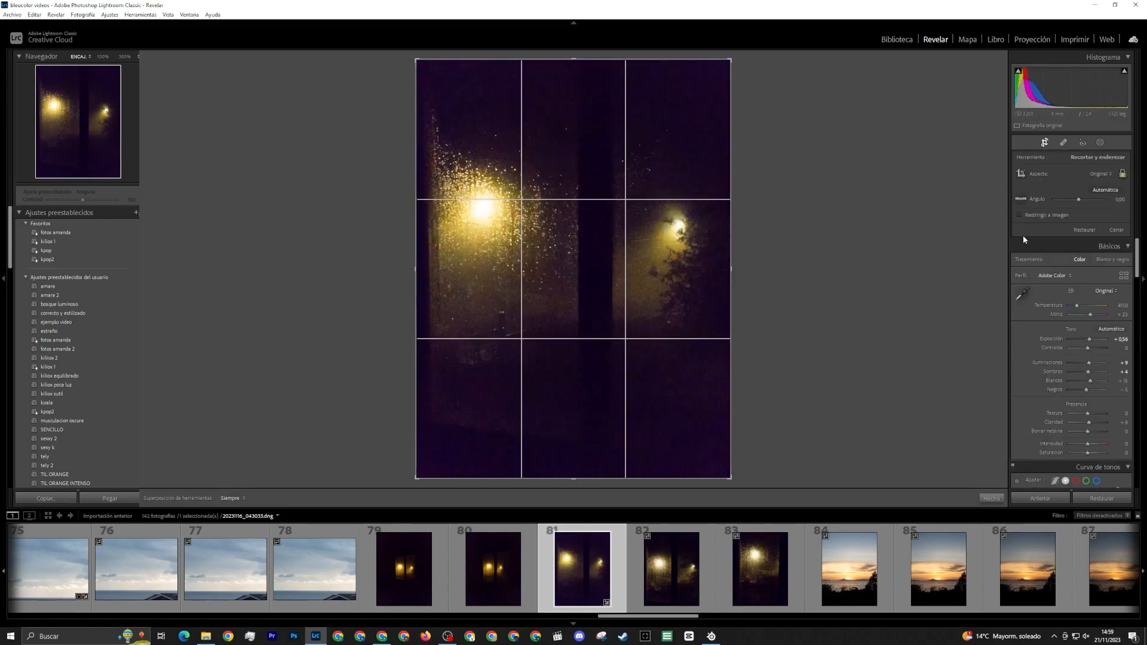
pyautogui.click(1045, 142)
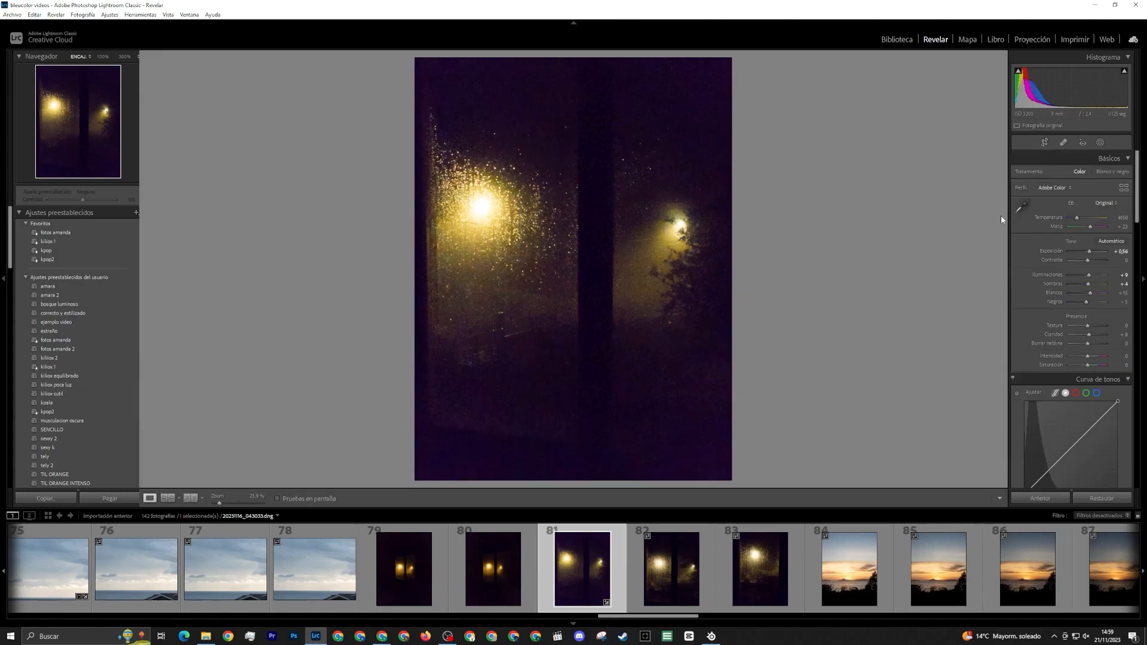
# Flip photo 81 horizontally to compare the composition, and flip it back
pyautogui.rightClick(586, 256)
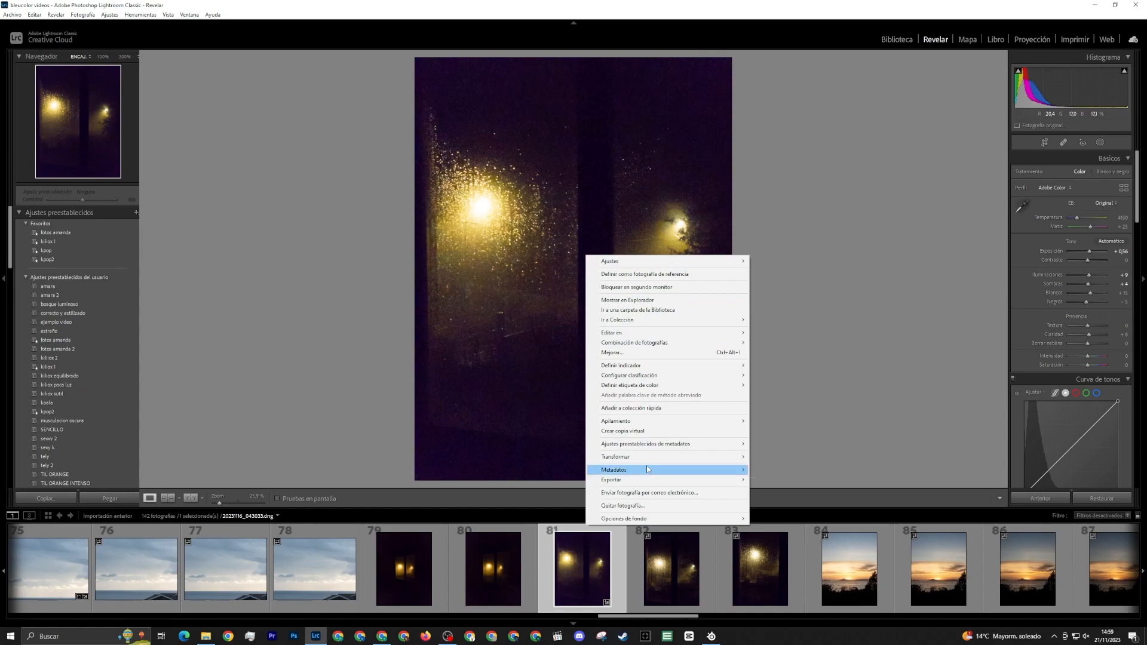
pyautogui.moveTo(651, 458)
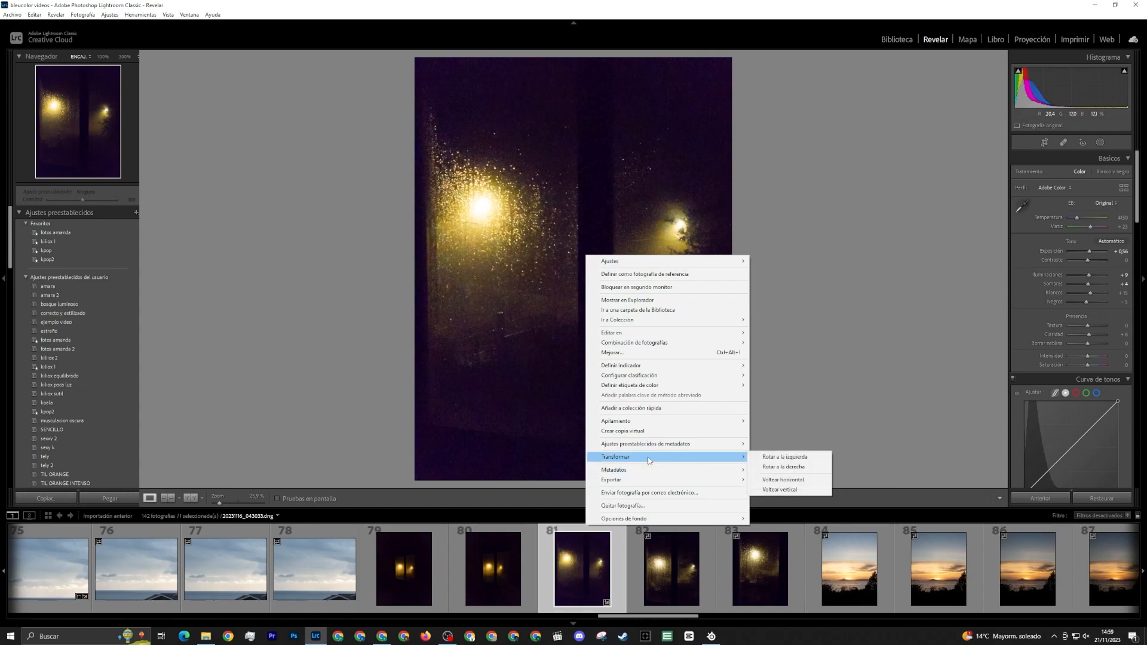
pyautogui.click(780, 482)
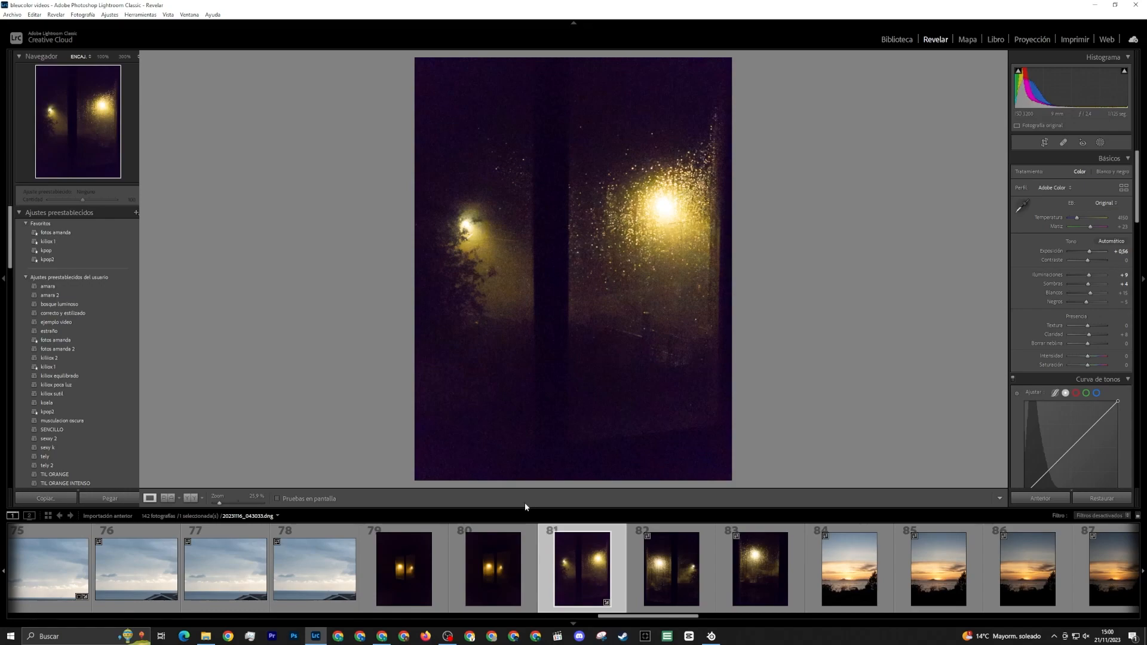
pyautogui.rightClick(653, 415)
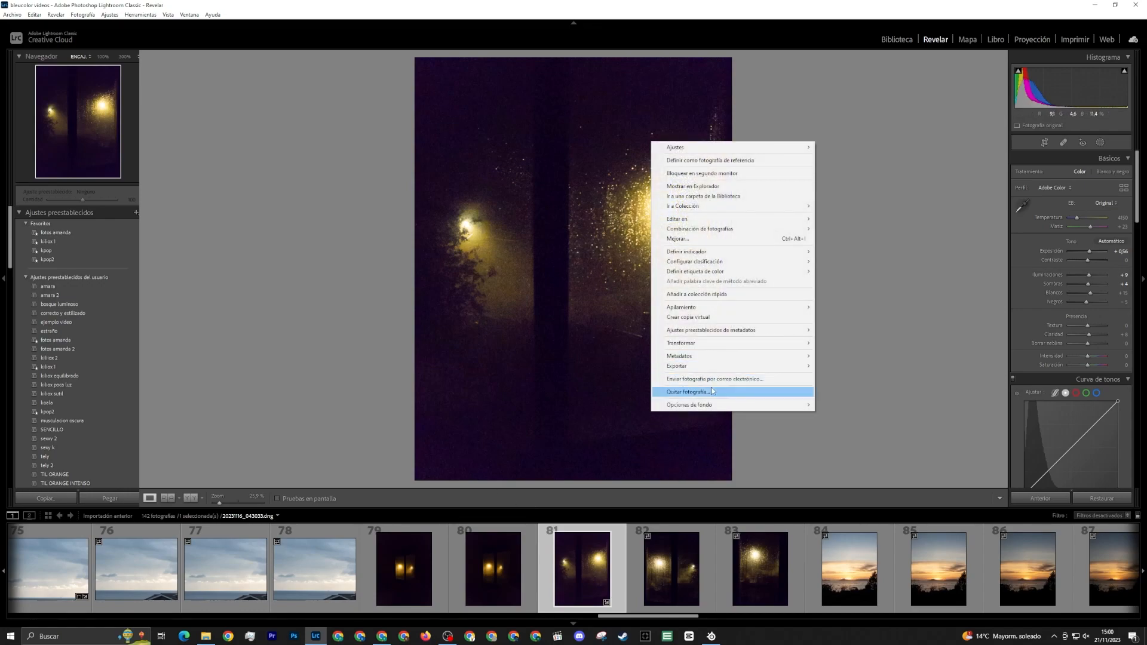
pyautogui.moveTo(716, 343)
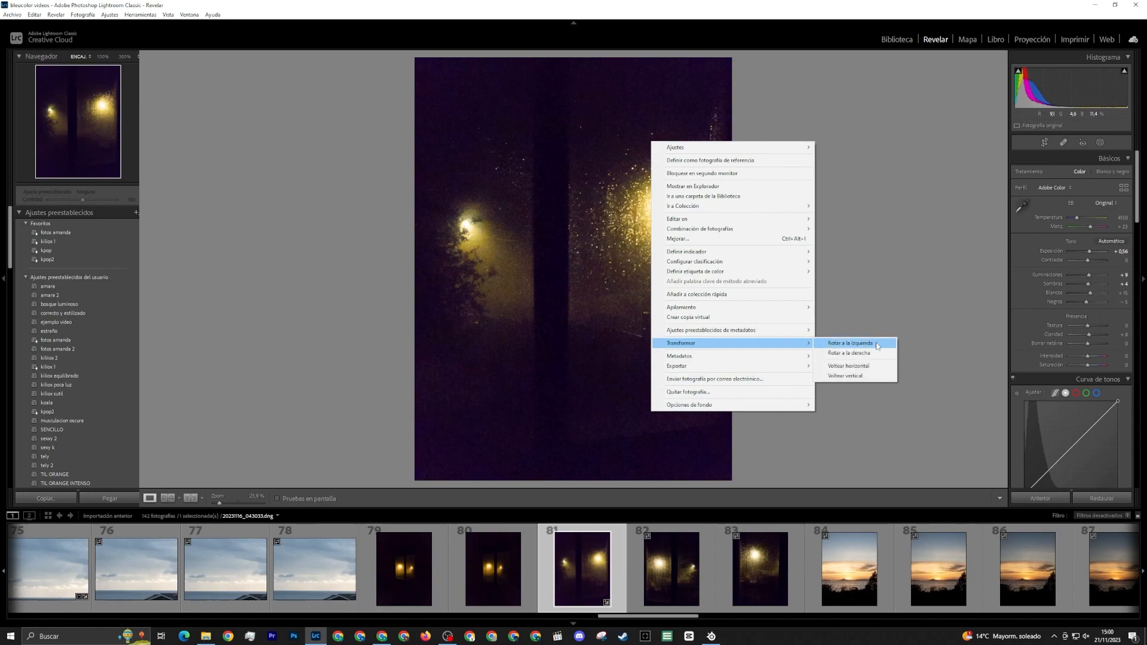
pyautogui.click(848, 364)
# Compare the framing of rainy window photos 82 and 83, and inspect the railing area of photo 83 up close
pyautogui.click(693, 567)
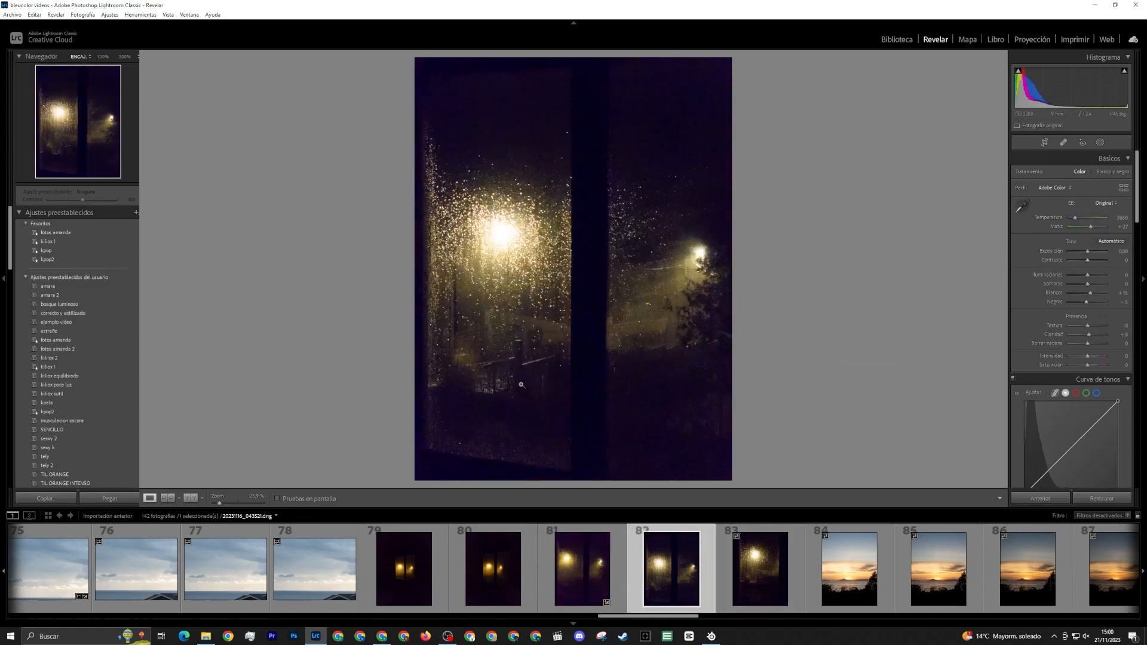
pyautogui.click(737, 562)
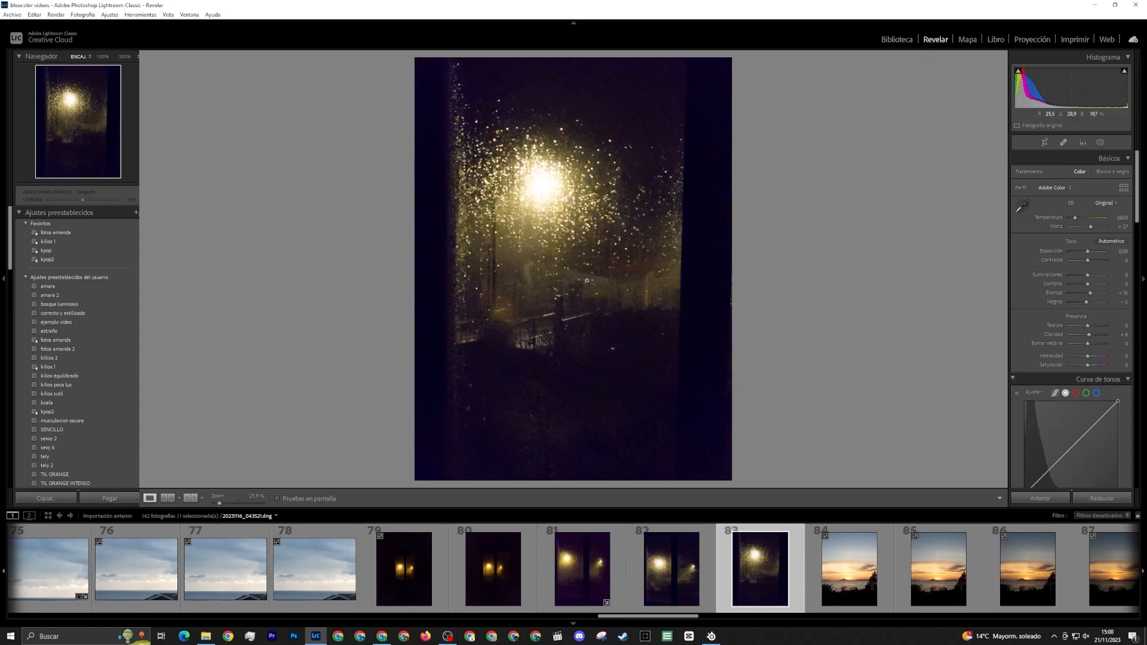
pyautogui.press('Left')
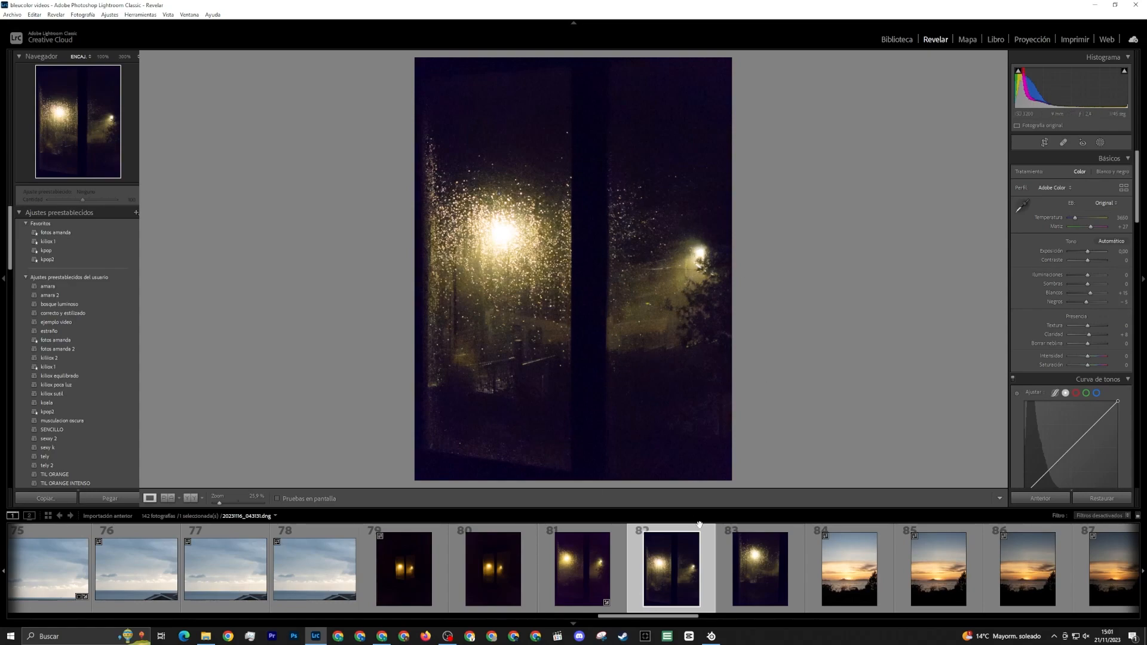
pyautogui.click(734, 565)
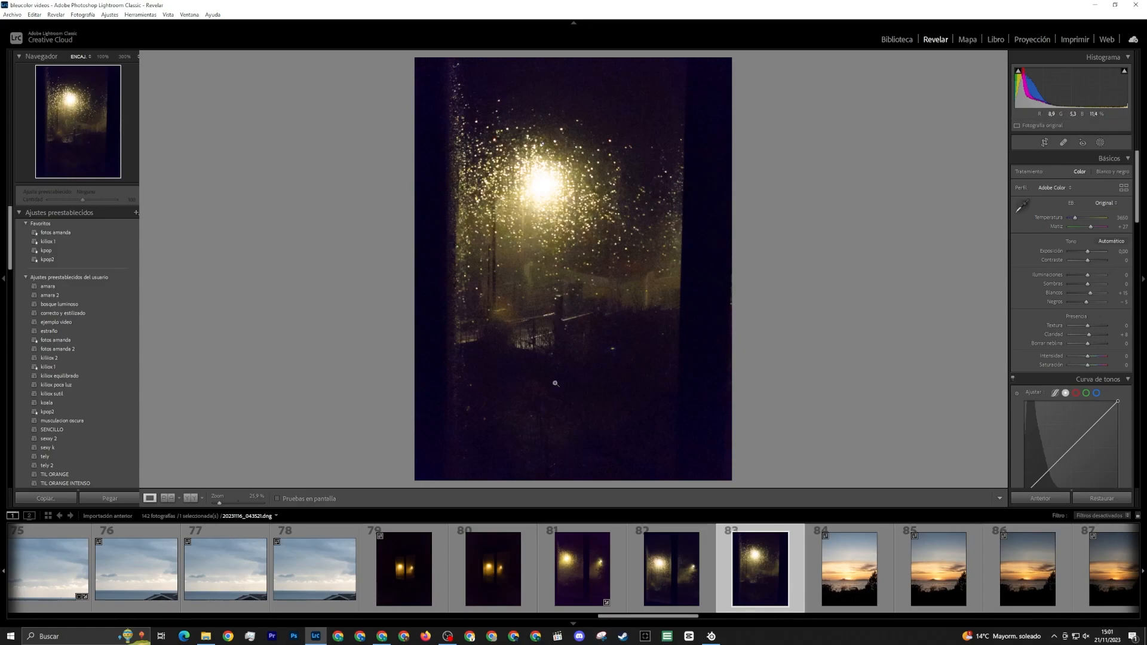
pyautogui.click(562, 310)
pyautogui.click(562, 310)
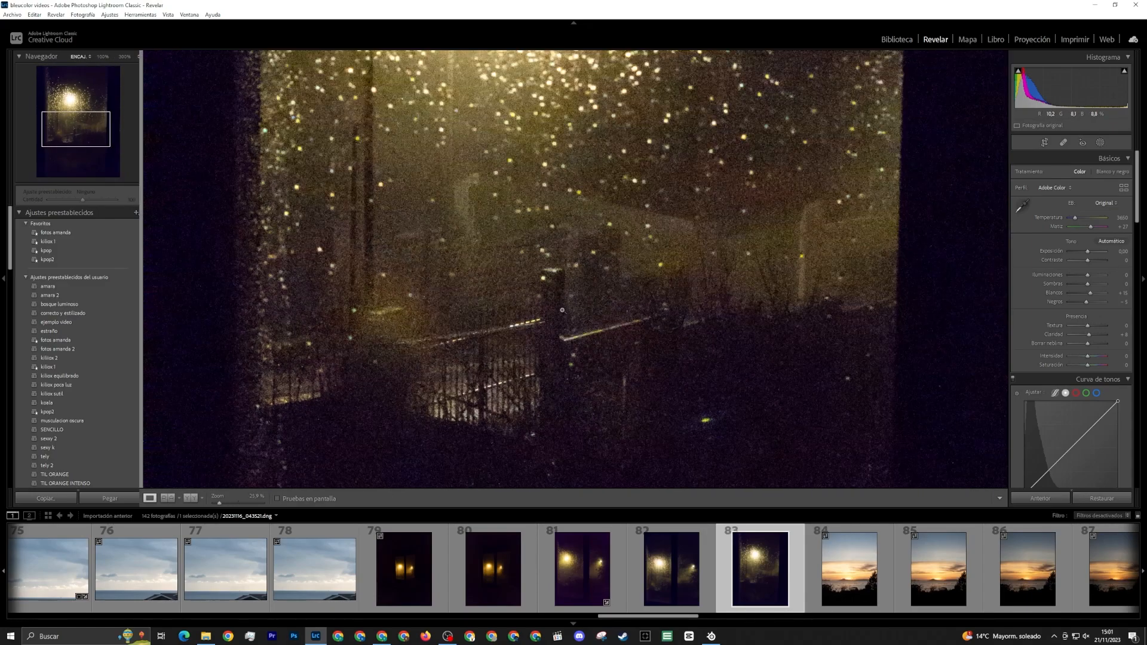
# Examine the railing beyond the wet glass at 100% in photo 82, and compare it with the same area in photo 83
pyautogui.click(663, 573)
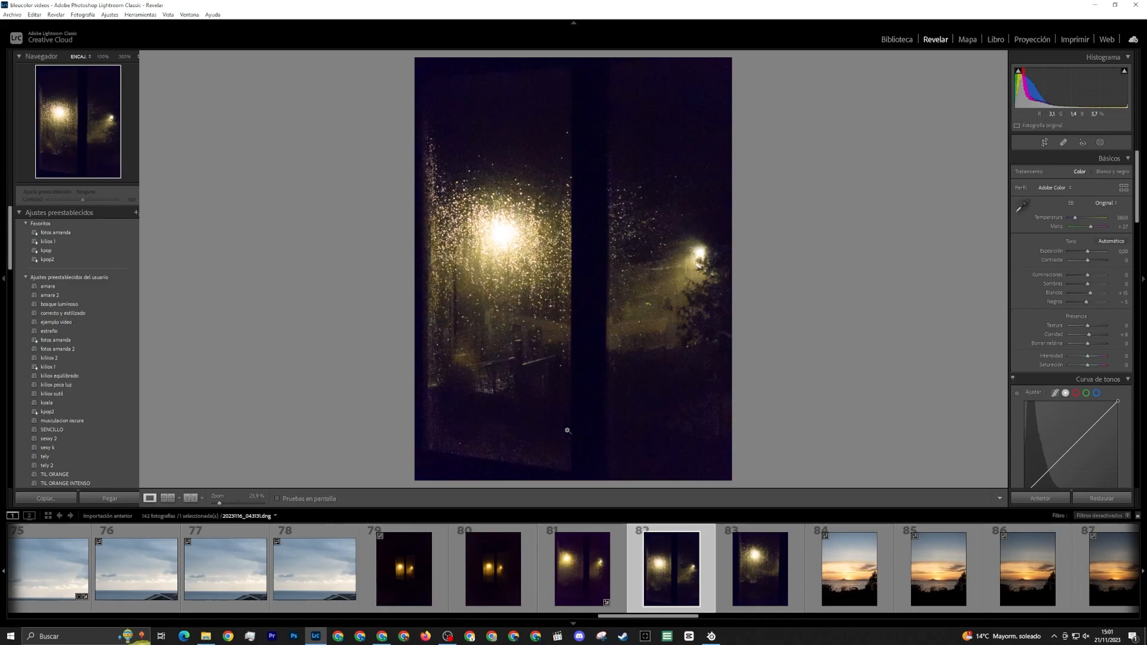
pyautogui.click(514, 360)
pyautogui.click(529, 340)
pyautogui.click(518, 347)
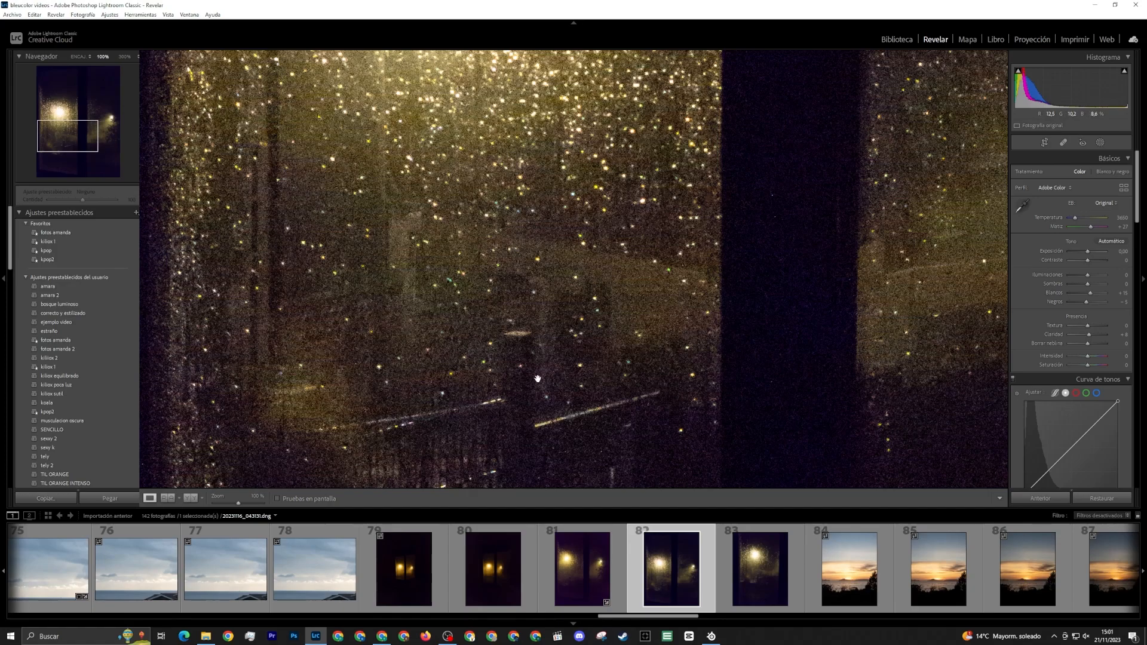
pyautogui.click(508, 358)
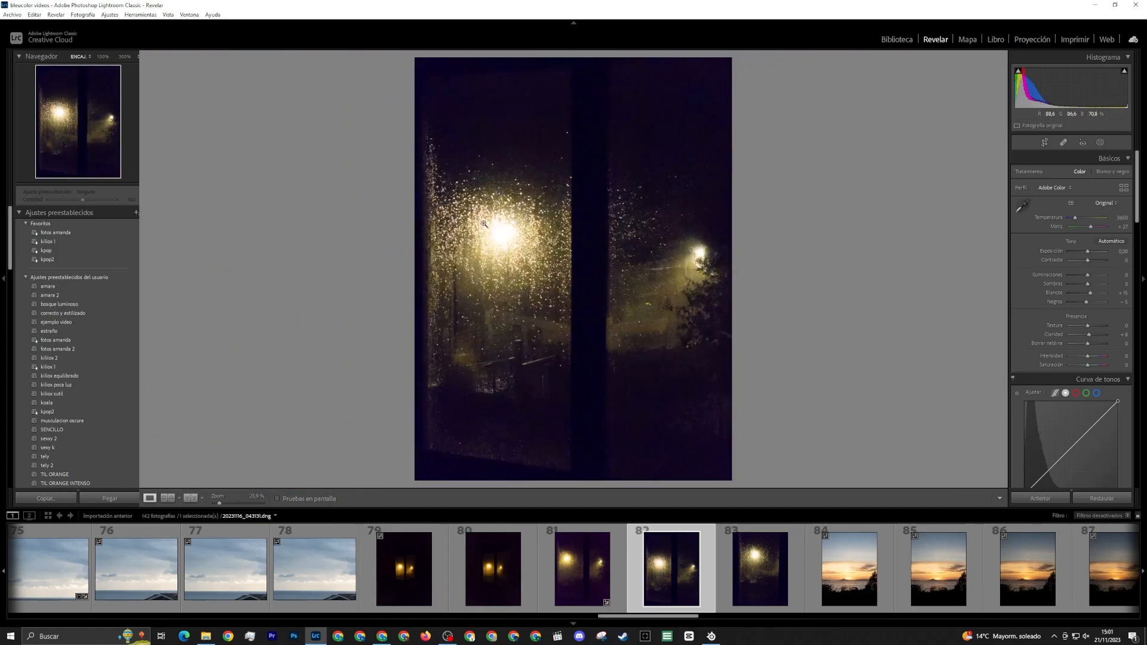
pyautogui.press('Right')
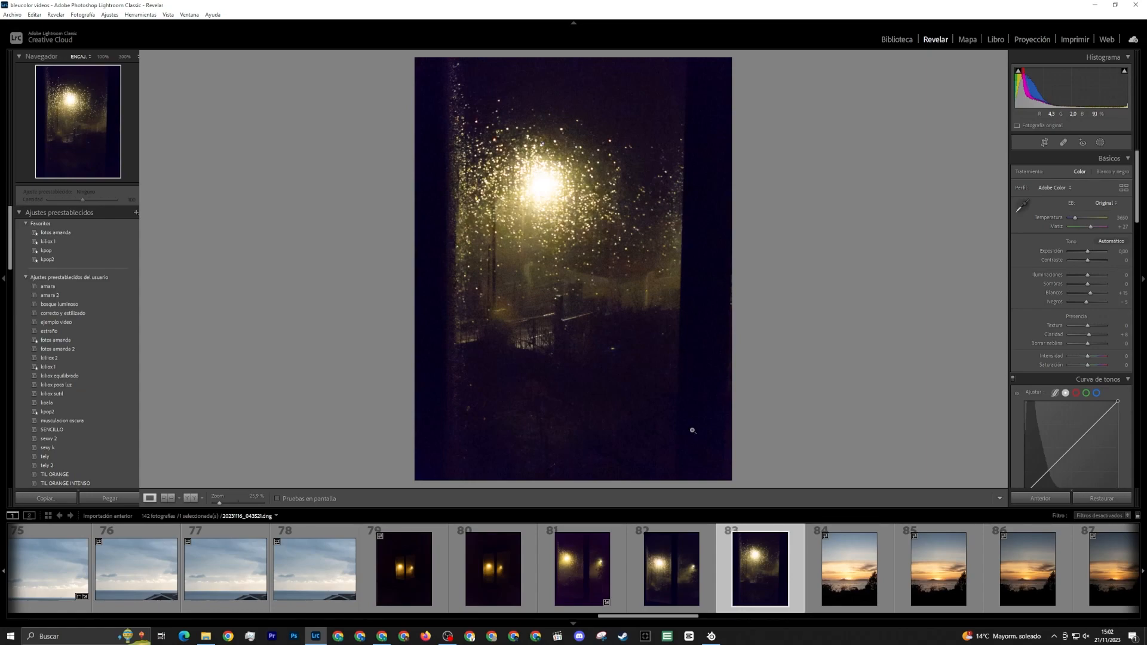
pyautogui.click(556, 312)
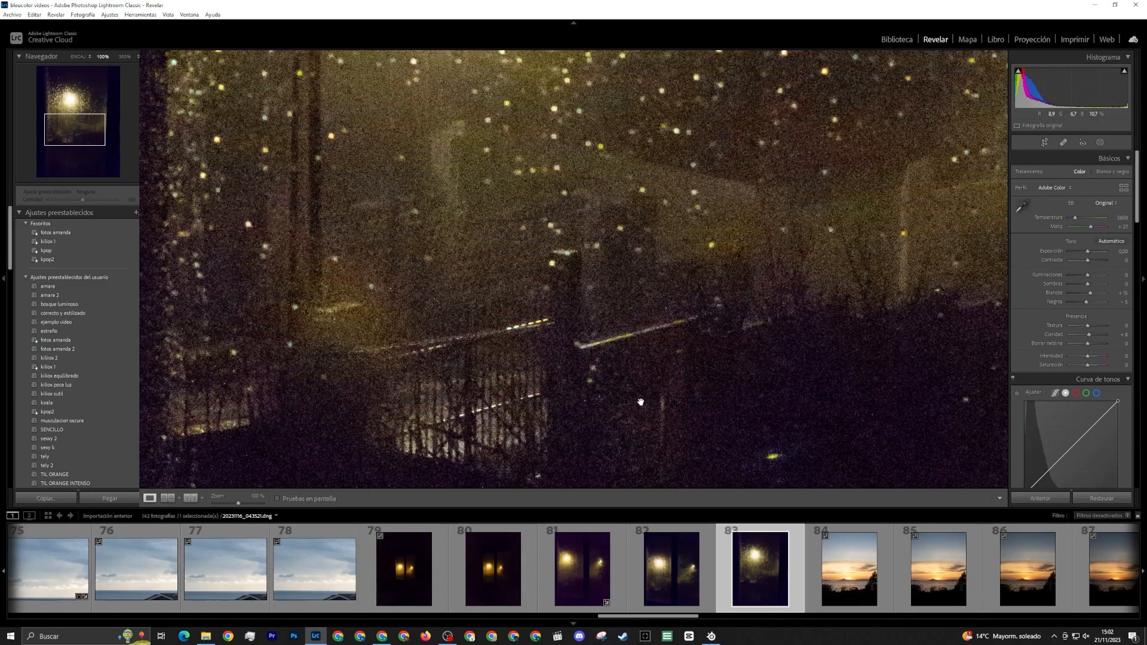
pyautogui.click(702, 362)
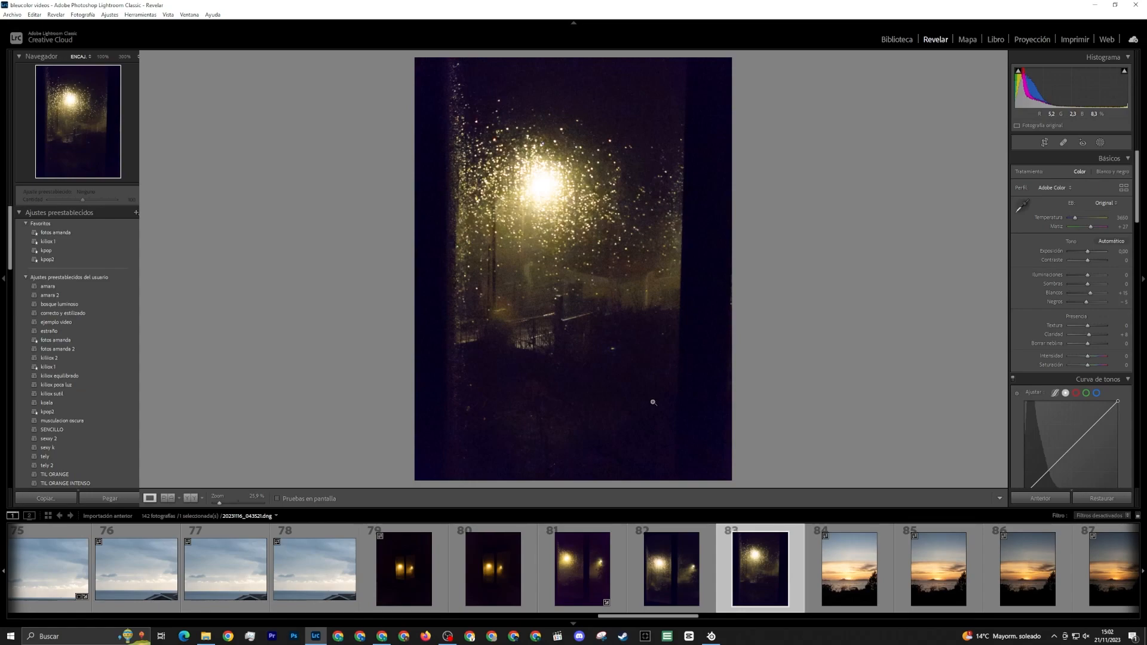
# Review sunset photo 84, and straighten the horizon of light-ray sea photo 96 with a crop angle of about 1.3°
pyautogui.click(857, 565)
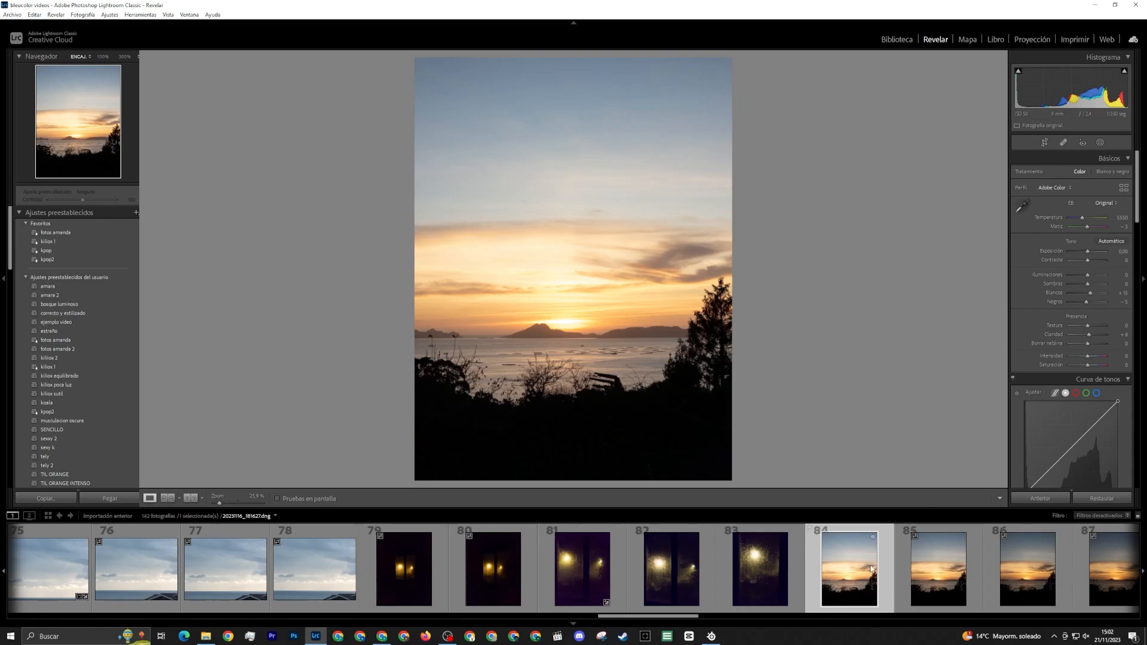
pyautogui.scroll(-6, 871, 568)
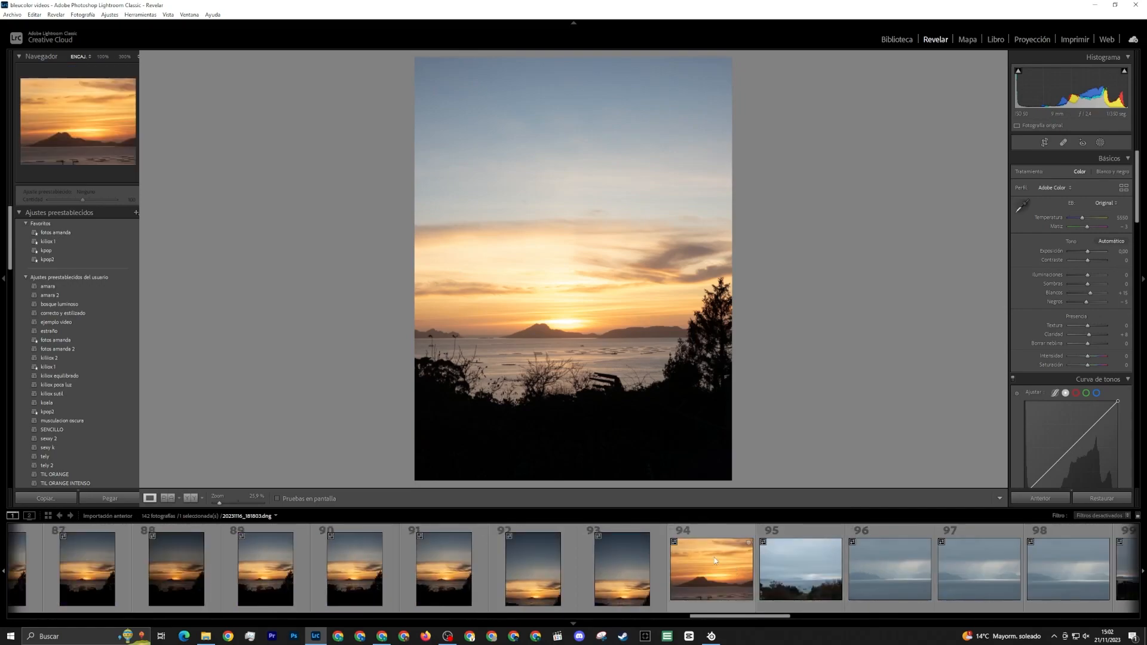
pyautogui.click(883, 572)
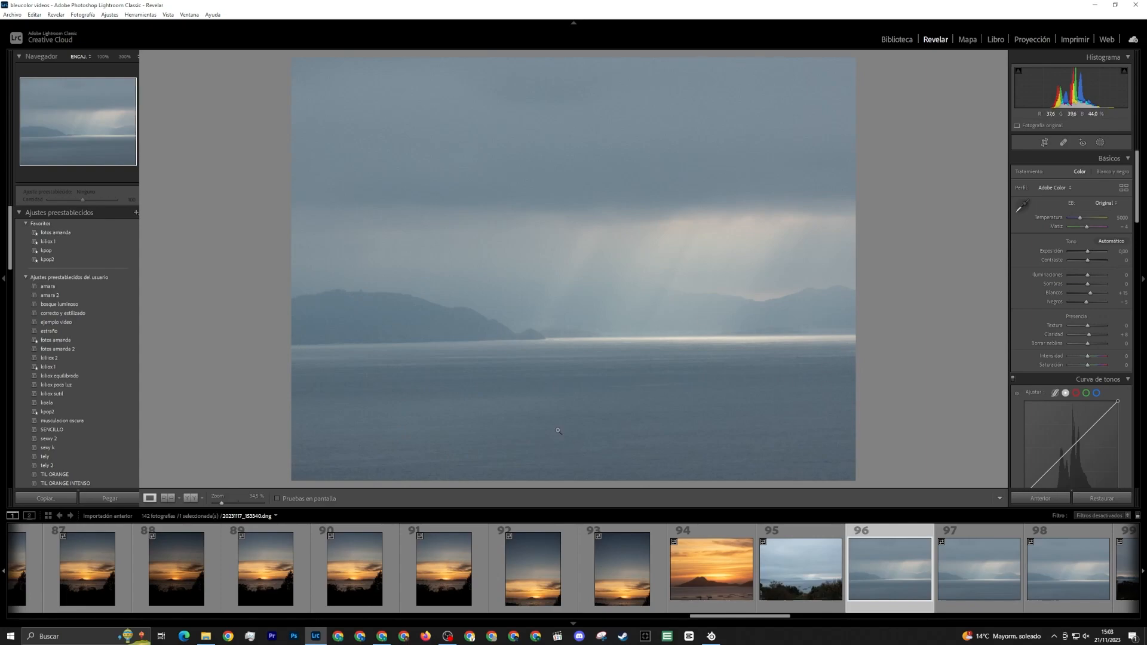
pyautogui.click(1044, 142)
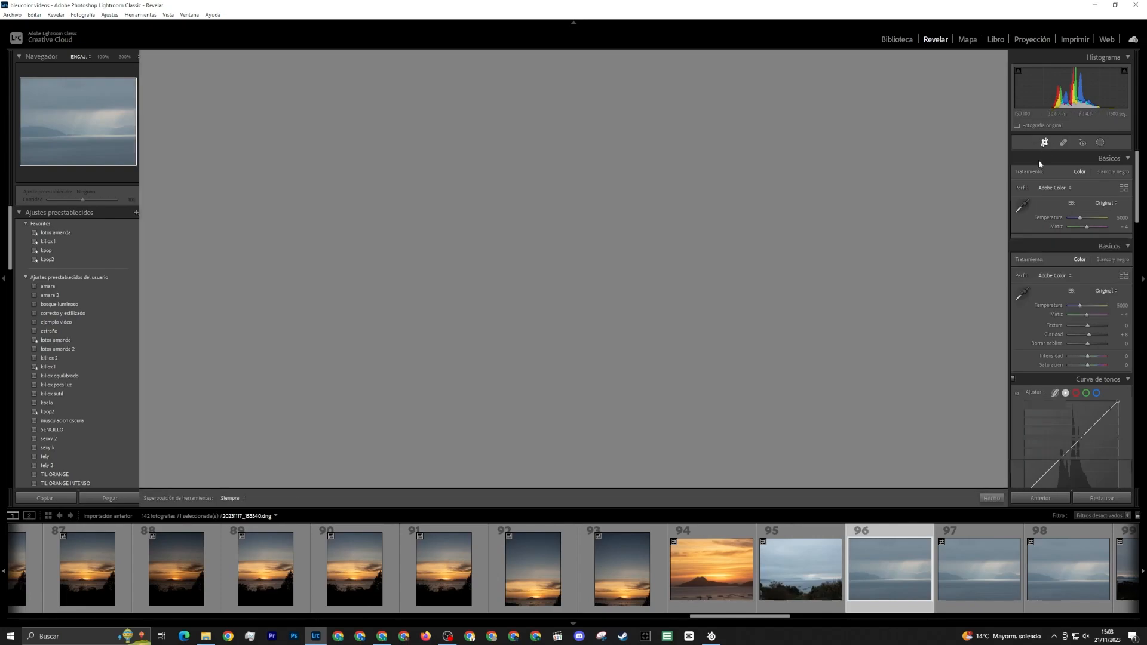
pyautogui.moveTo(1079, 199); pyautogui.dragTo(1080, 204)
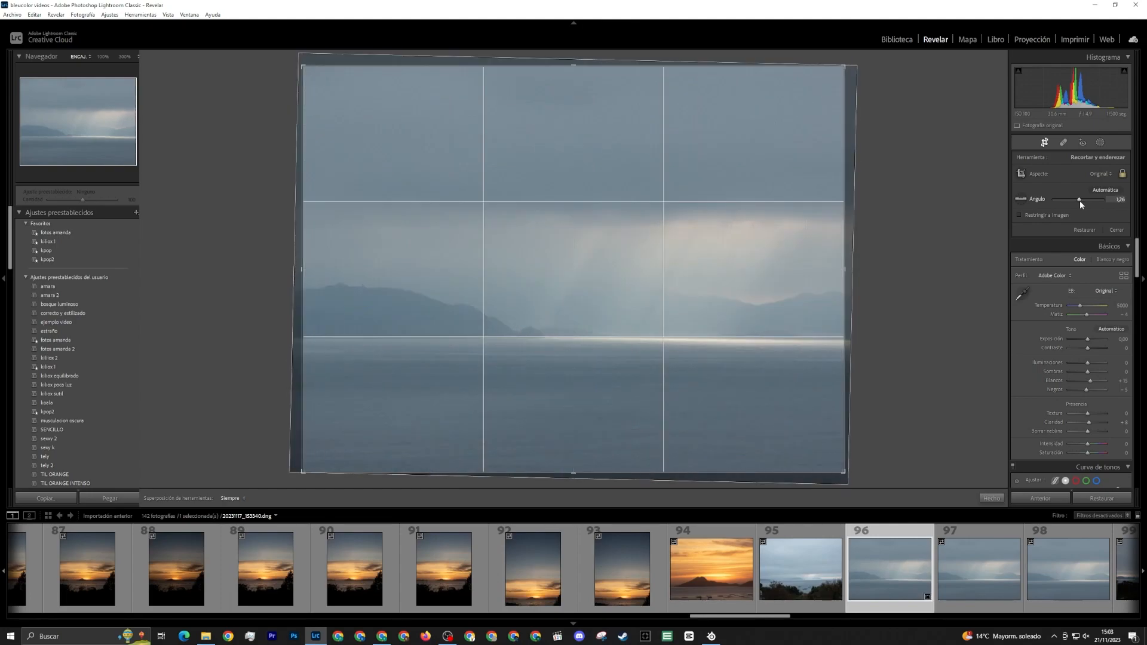
pyautogui.press('r')
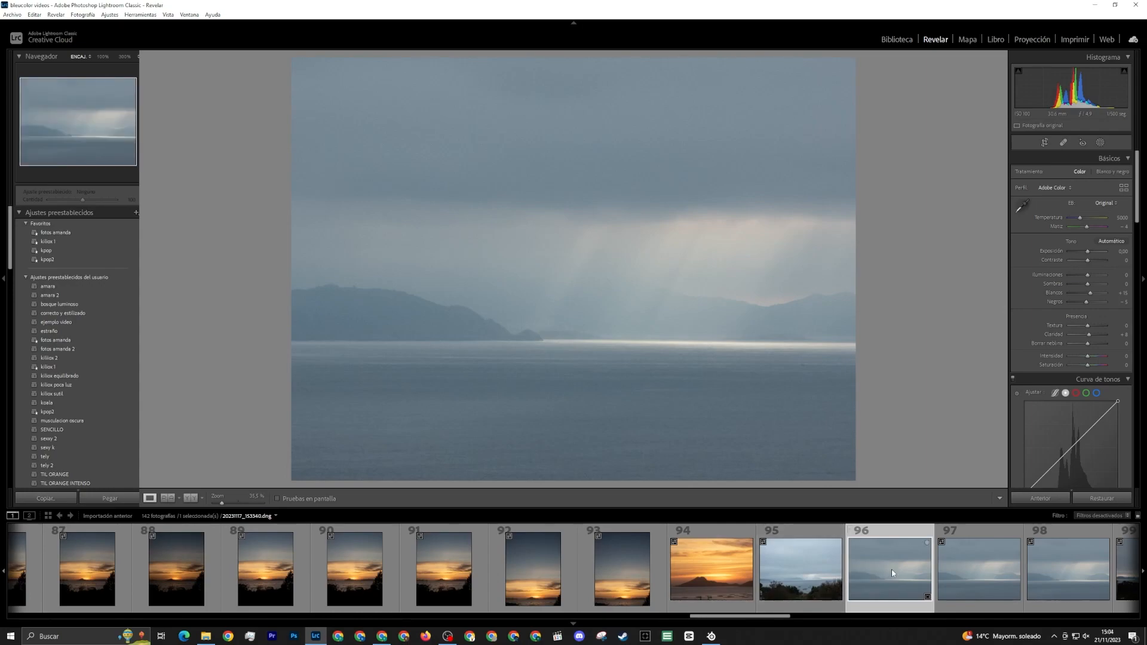
# Crop photo 78 tightly around the distant ship on the horizon, keeping the original aspect, and compare the result with photo 75
pyautogui.scroll(-3, 891, 568)
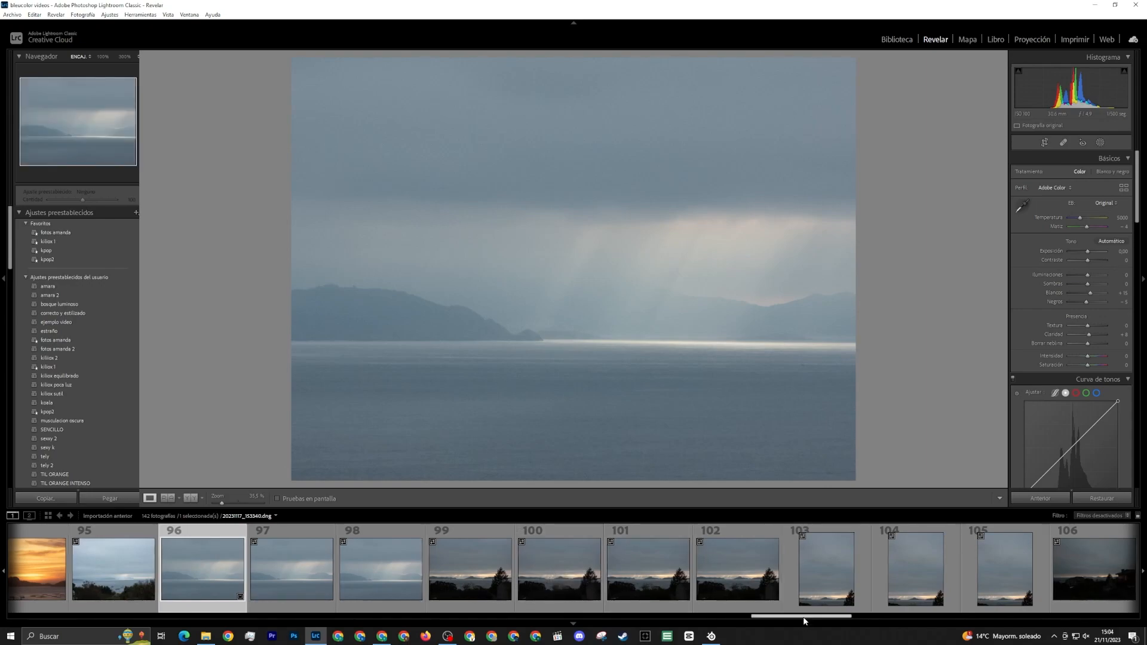
pyautogui.moveTo(803, 618); pyautogui.dragTo(630, 618)
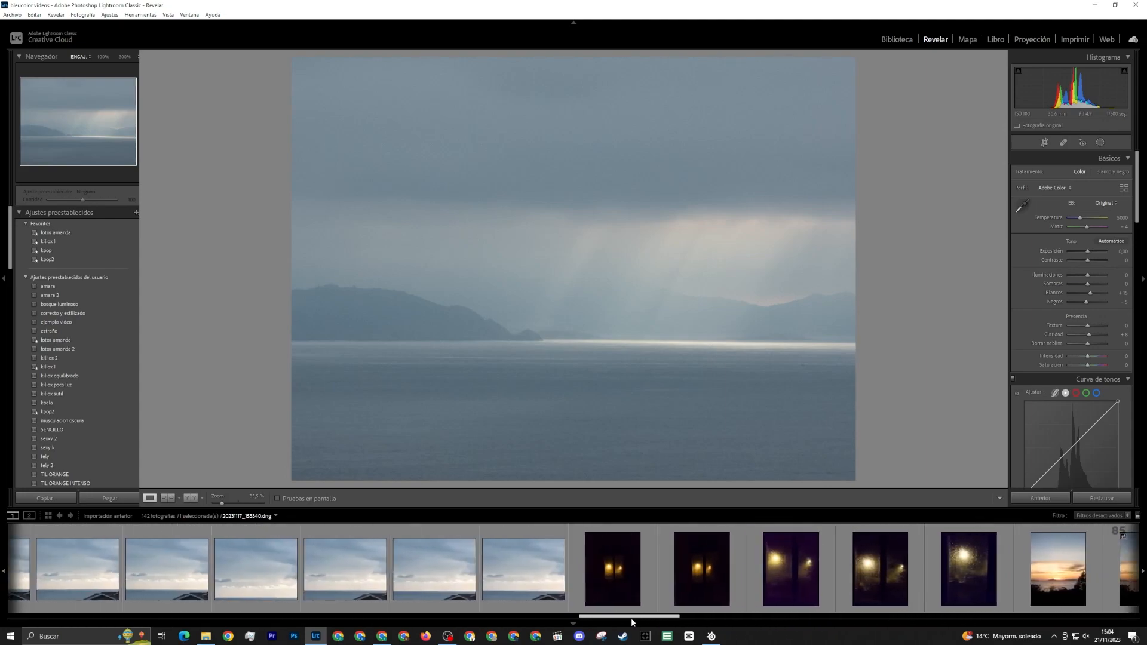
pyautogui.click(533, 596)
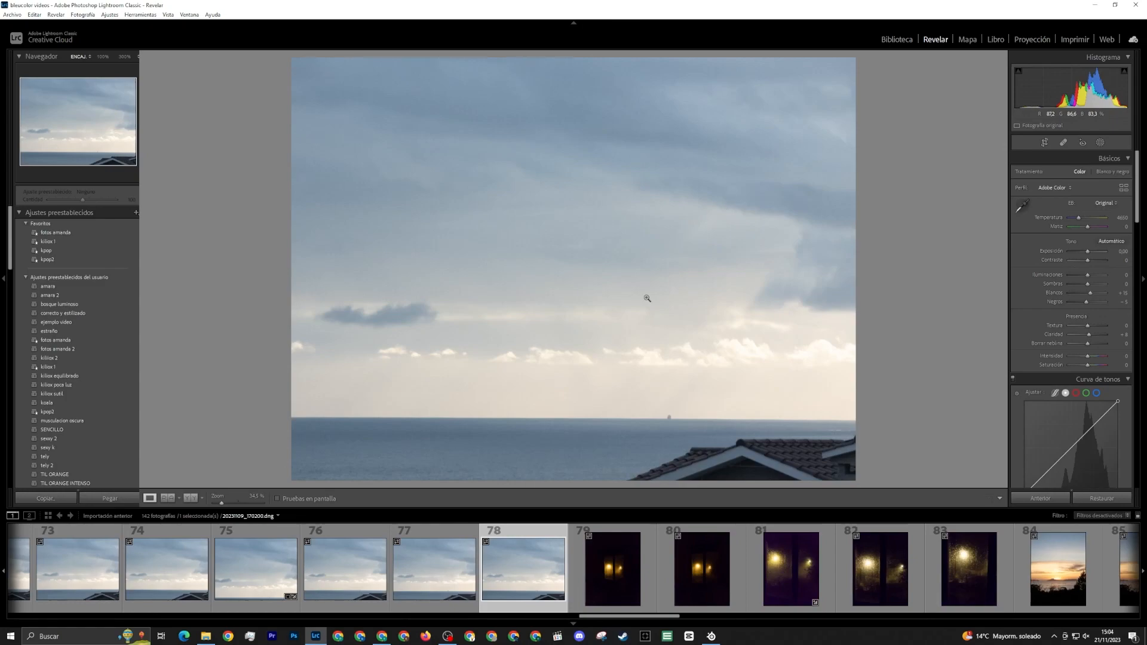
pyautogui.click(1044, 142)
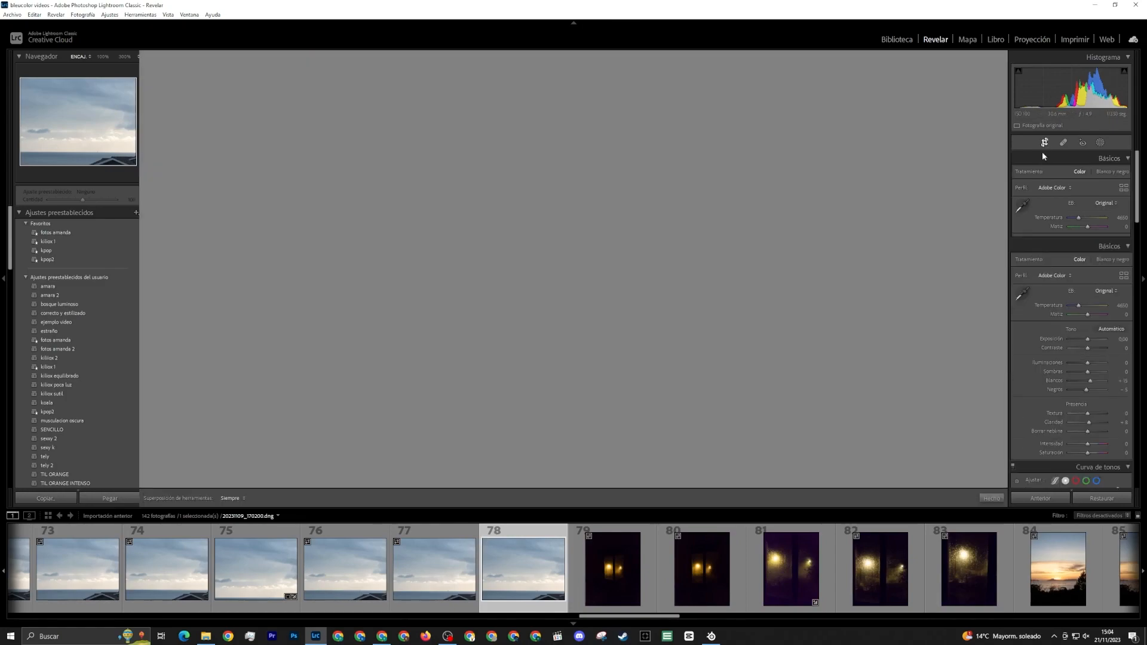
pyautogui.moveTo(561, 53); pyautogui.dragTo(568, 224)
pyautogui.moveTo(594, 298); pyautogui.dragTo(501, 342)
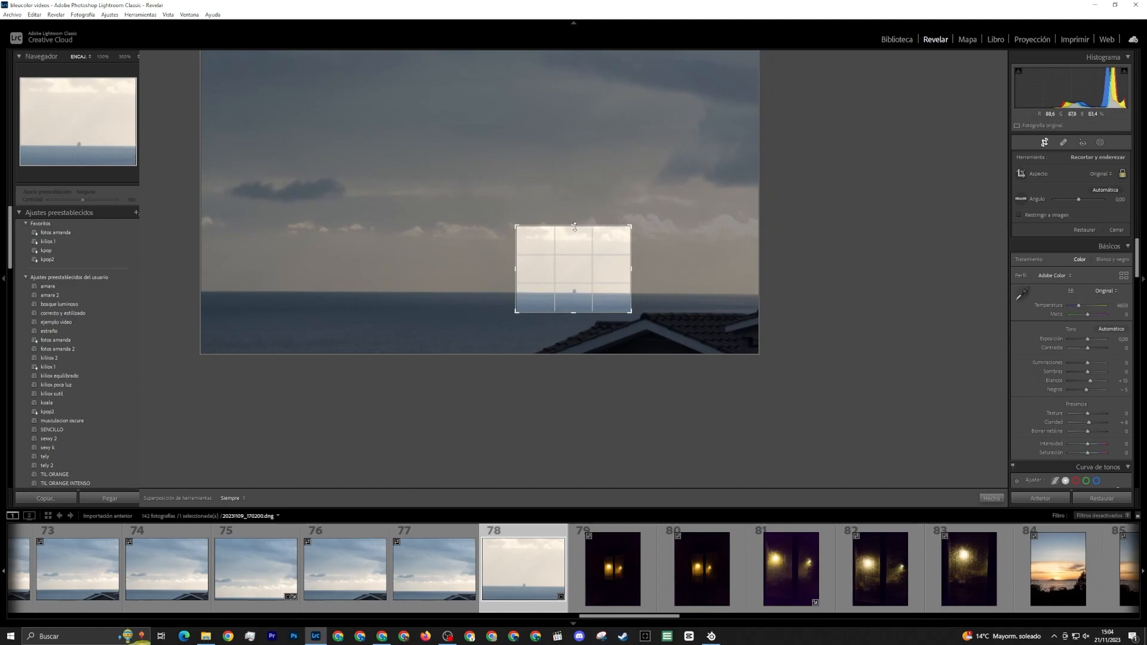
pyautogui.moveTo(574, 225); pyautogui.dragTo(574, 241)
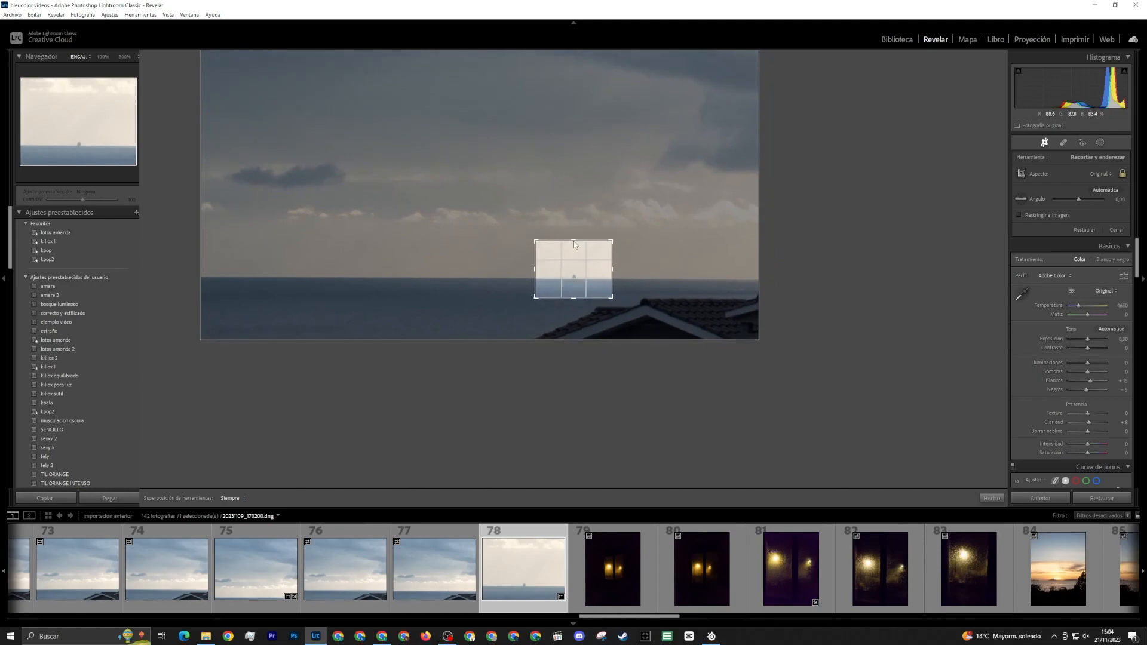
pyautogui.press('Return')
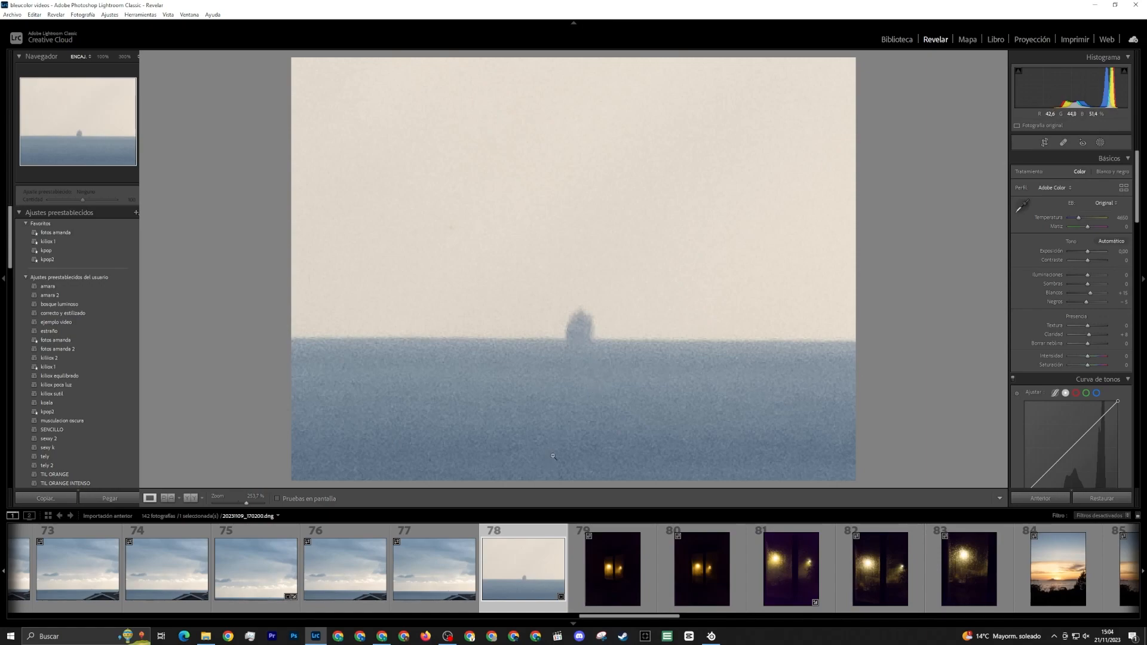
pyautogui.click(263, 567)
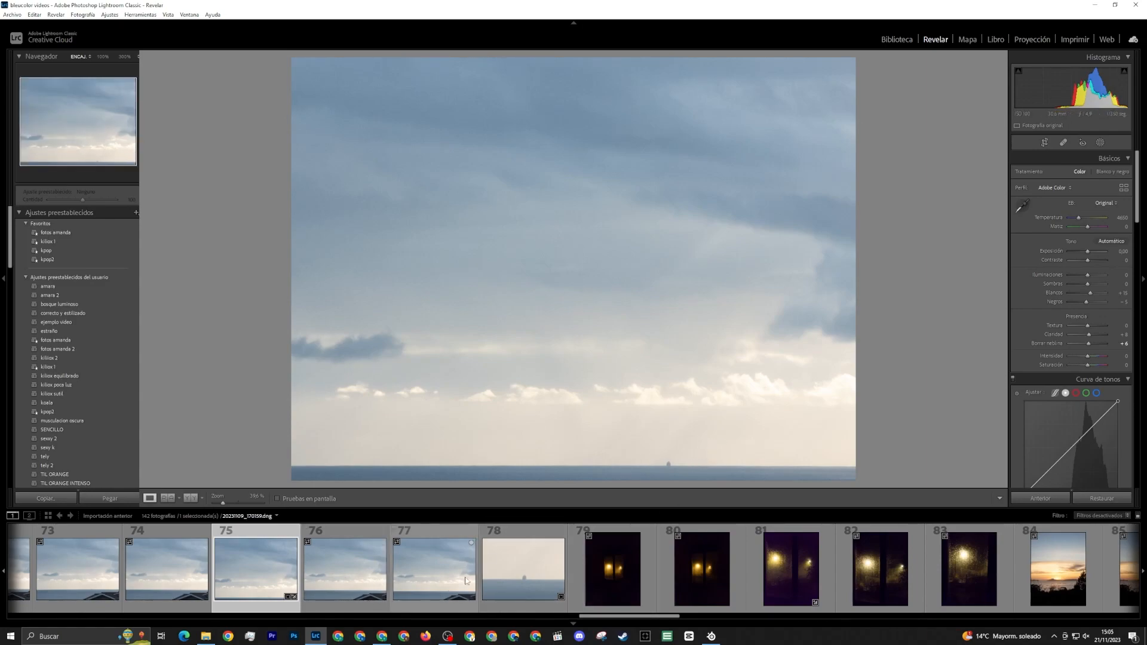
pyautogui.click(524, 567)
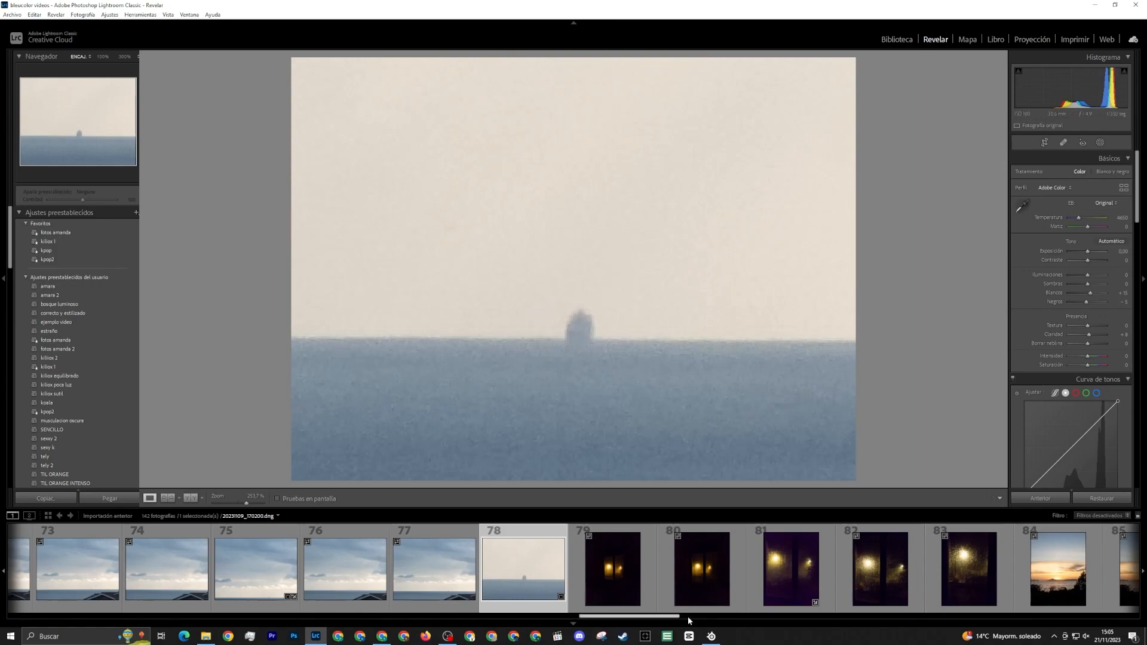
# Try a tighter crop of photo 111 that removes the foreground trees along the lower edge, and undo it
pyautogui.moveTo(673, 620); pyautogui.dragTo(940, 602)
pyautogui.click(479, 583)
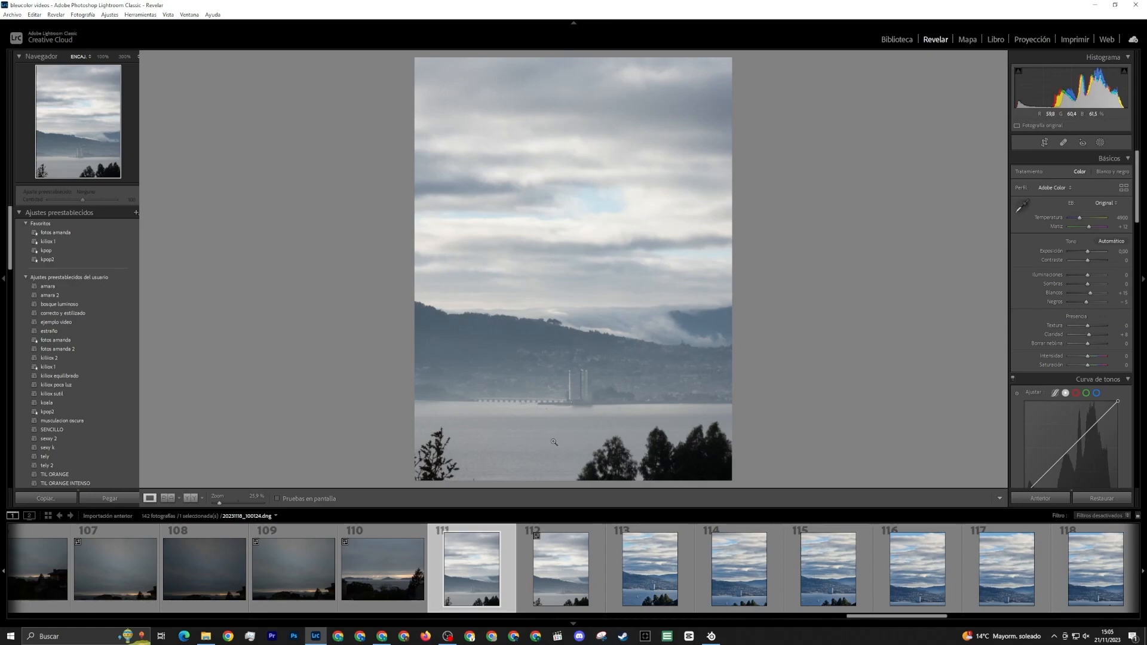
pyautogui.click(1045, 143)
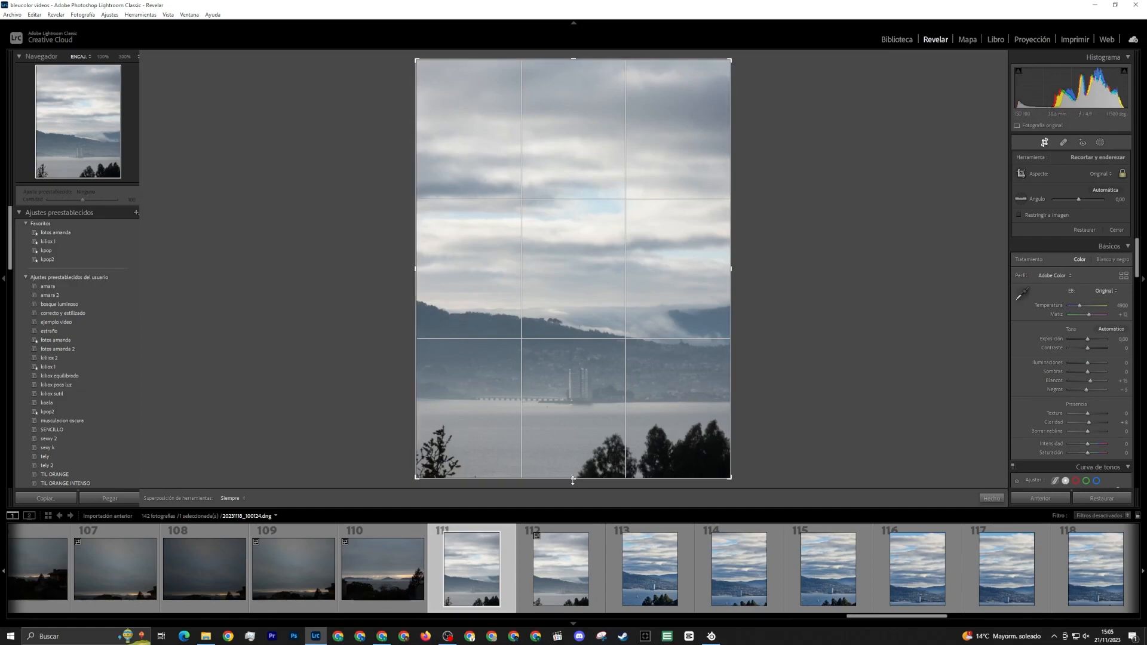
pyautogui.moveTo(575, 481); pyautogui.dragTo(576, 451)
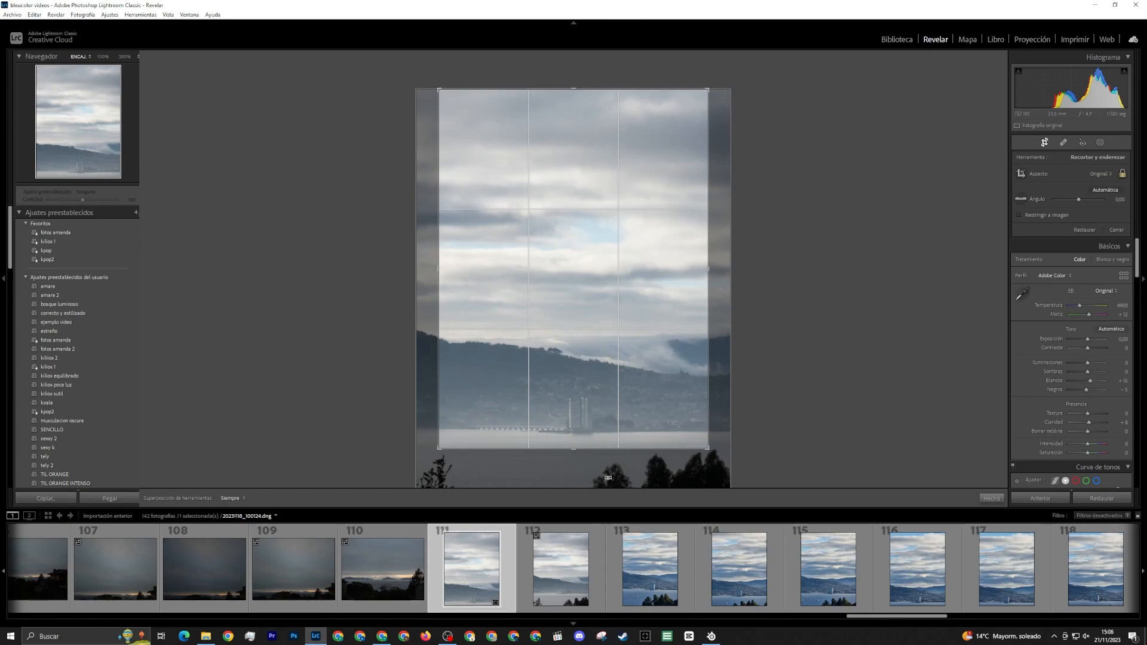
pyautogui.press('Return')
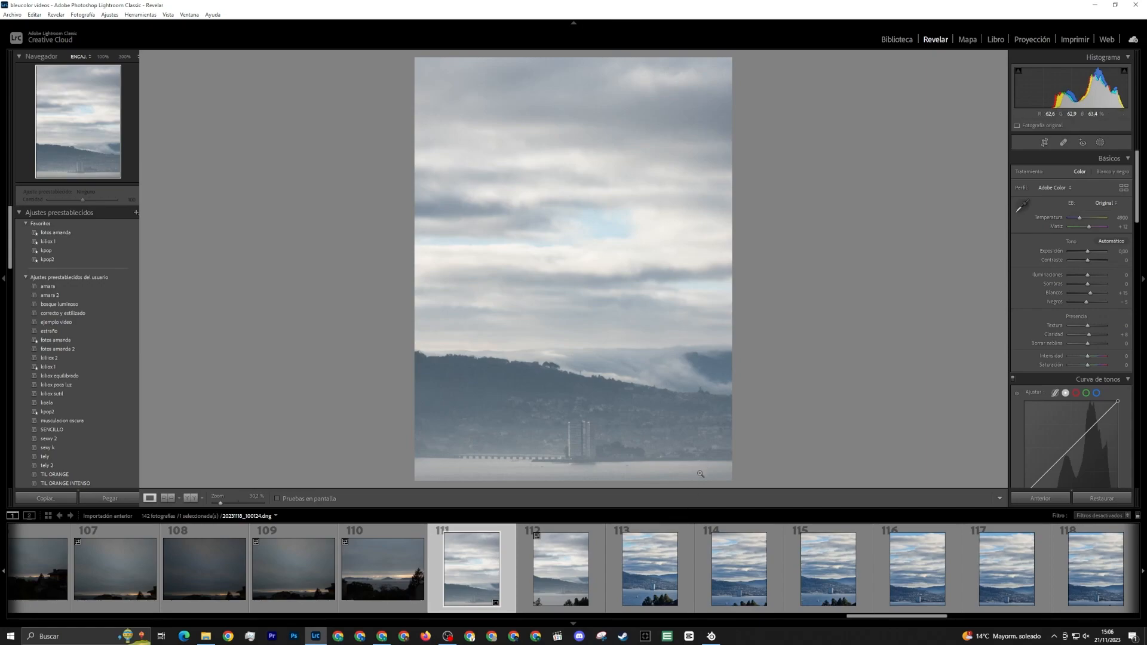
pyautogui.hotkey('ctrl', 'z')
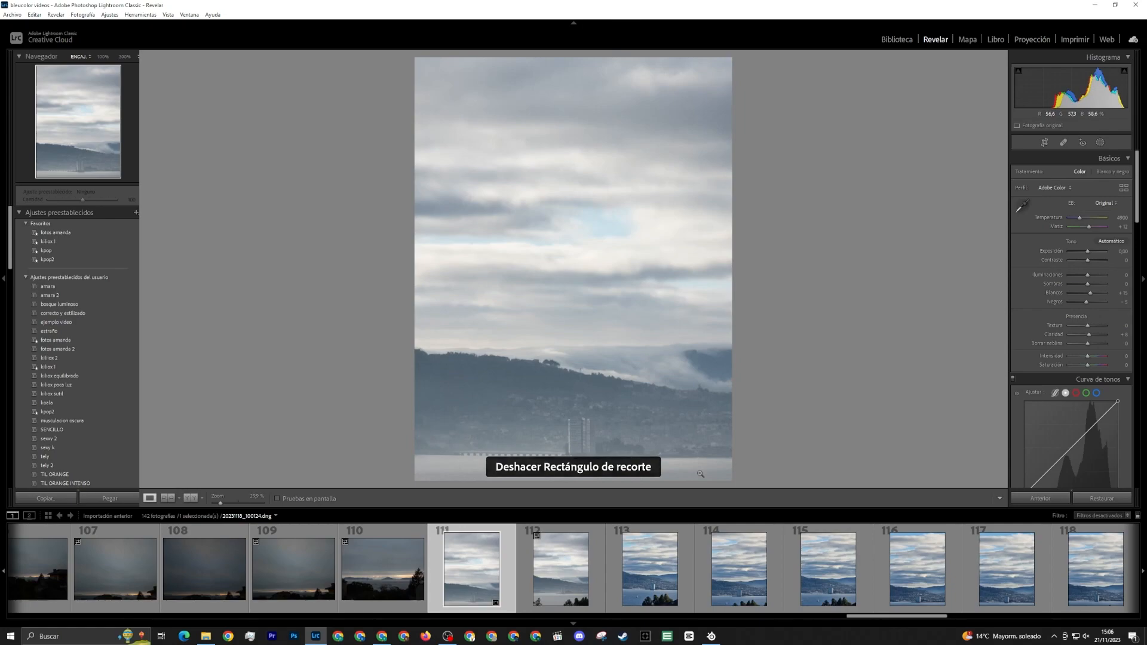
pyautogui.hotkey('ctrl', 'z')
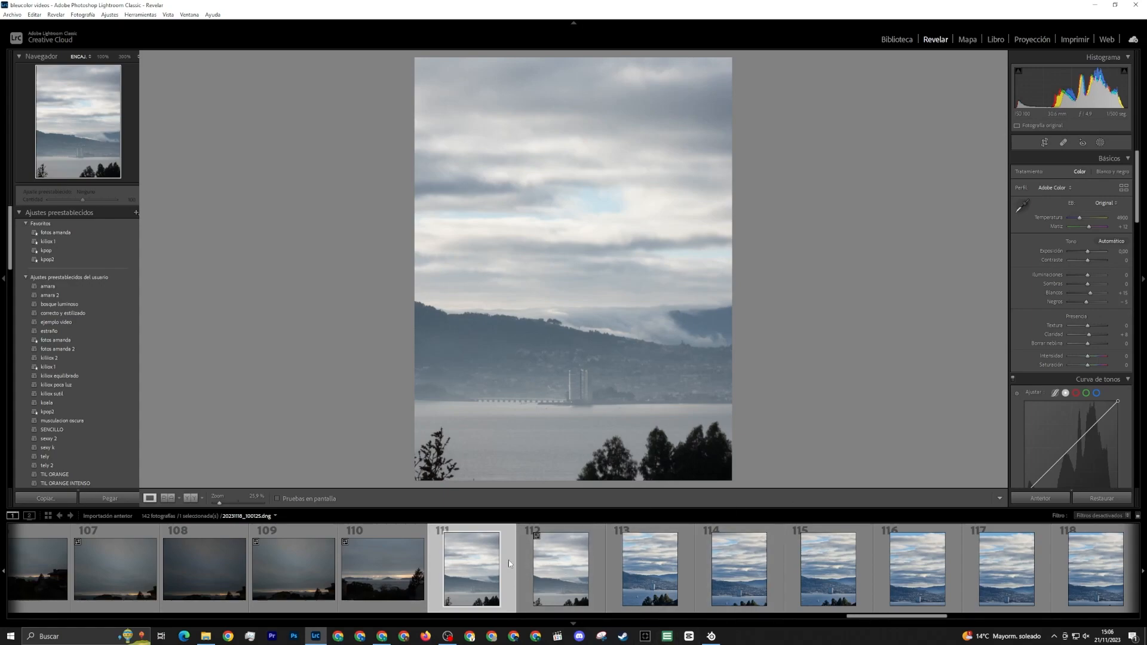
# Brush a mask over the waterfront towers in photo 112 at 100% view, with contrast raised to about 13
pyautogui.click(570, 598)
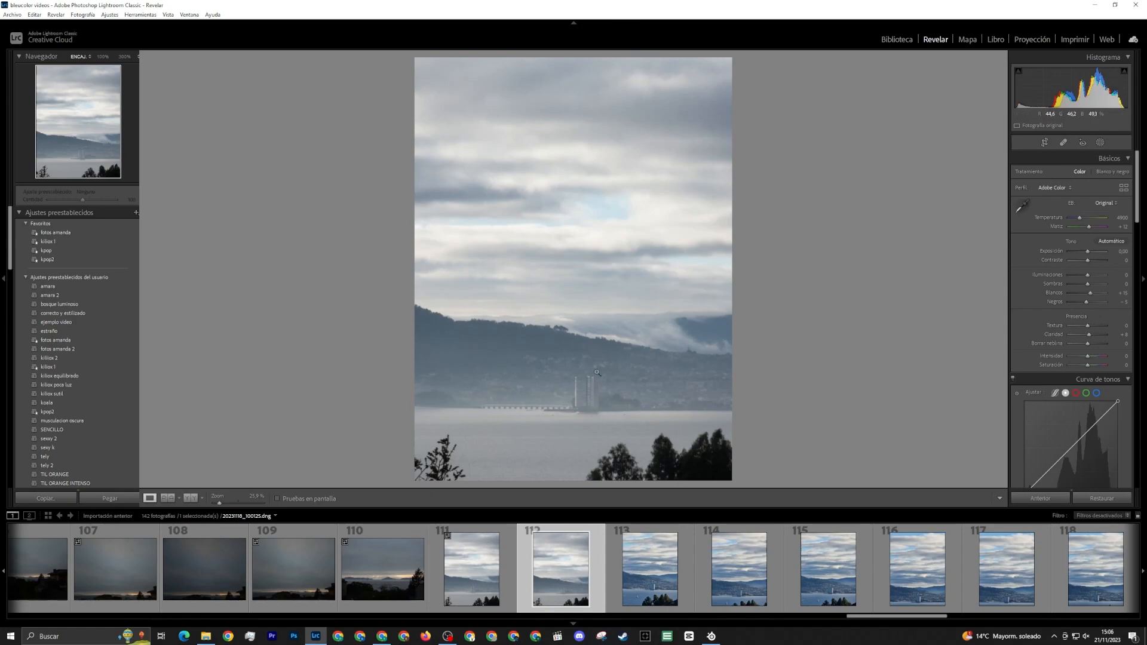
pyautogui.click(588, 393)
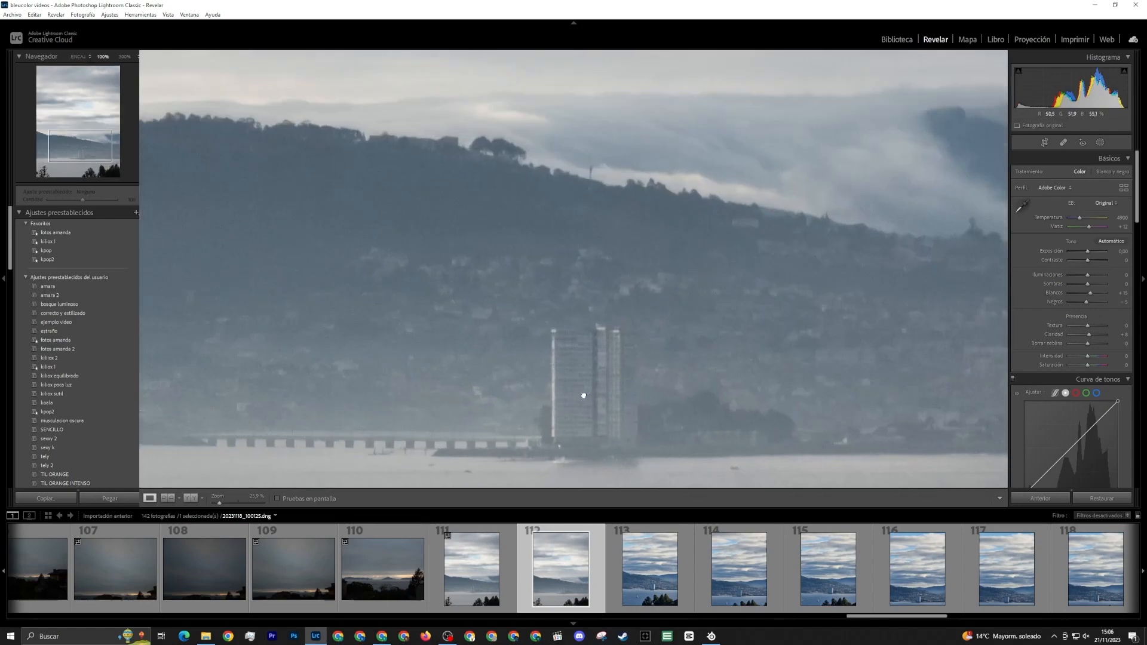
pyautogui.click(586, 396)
pyautogui.click(586, 396)
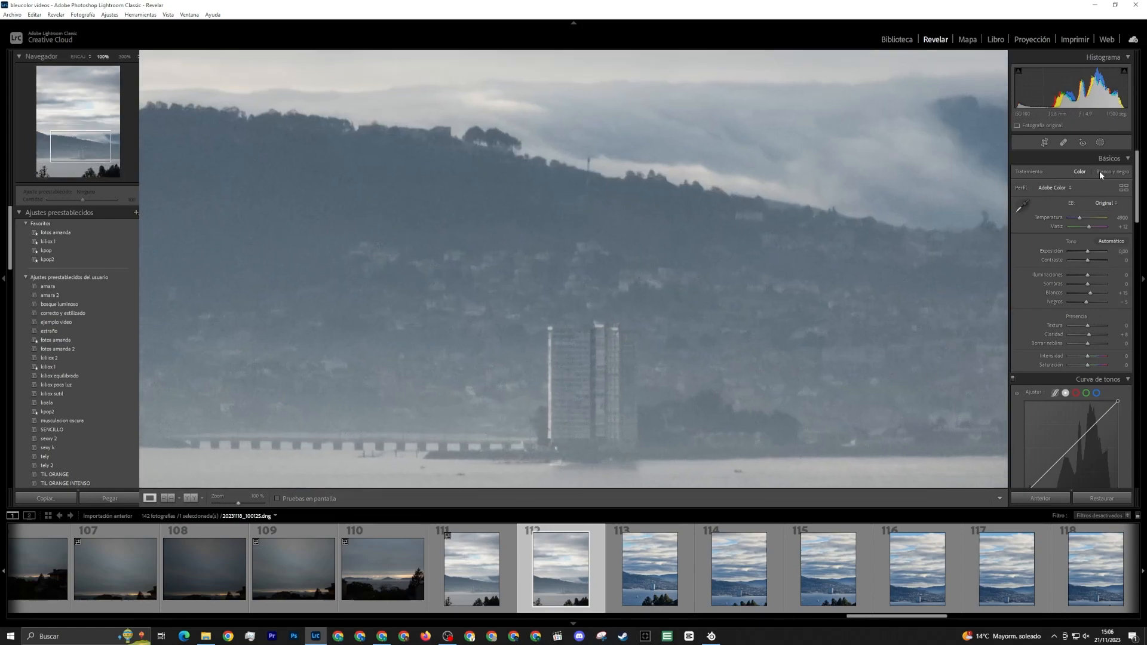
pyautogui.click(1100, 143)
pyautogui.press('k')
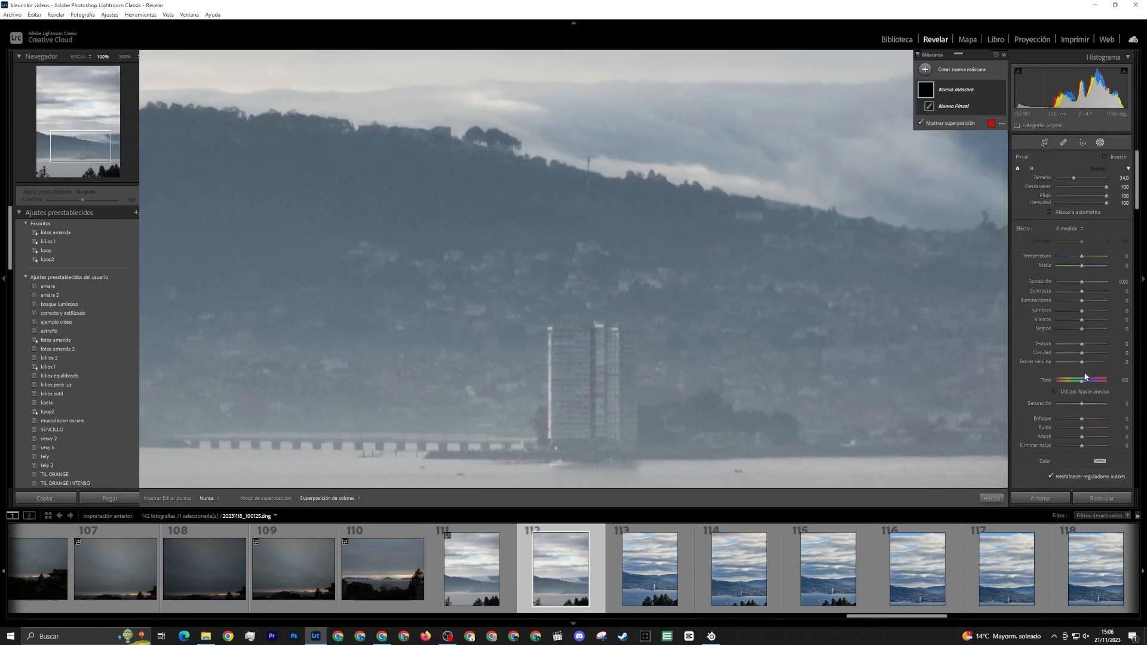
pyautogui.moveTo(1081, 294); pyautogui.dragTo(1086, 294)
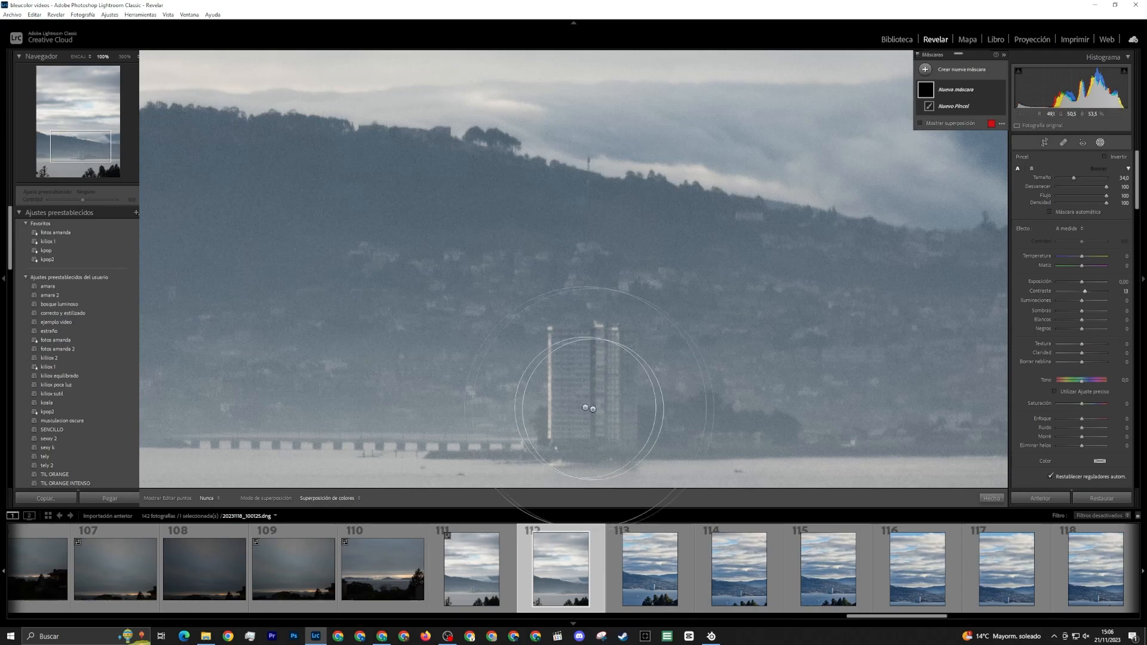
pyautogui.scroll(-7, 564, 364)
pyautogui.moveTo(565, 365)
pyautogui.mouseDown()
pyautogui.moveTo(562, 394)
pyautogui.moveTo(574, 360)
pyautogui.moveTo(582, 441)
pyautogui.moveTo(599, 411)
pyautogui.moveTo(593, 331)
pyautogui.moveTo(571, 371)
pyautogui.mouseUp()
pyautogui.scroll(-5, 1027, 203)
pyautogui.click(949, 71)
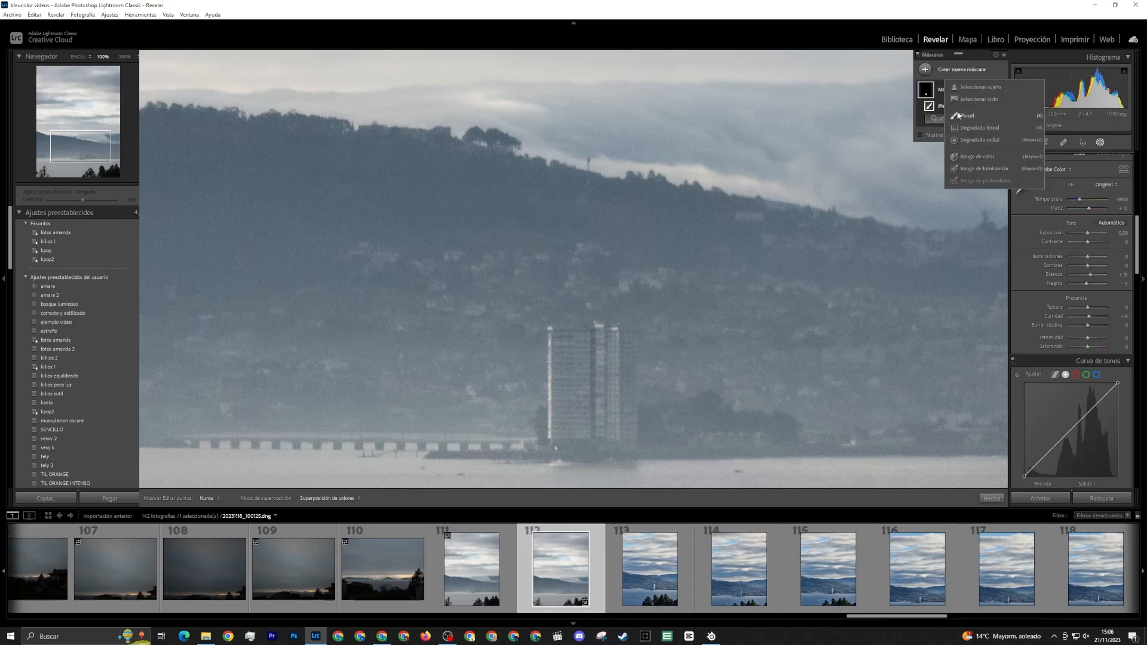
pyautogui.click(957, 115)
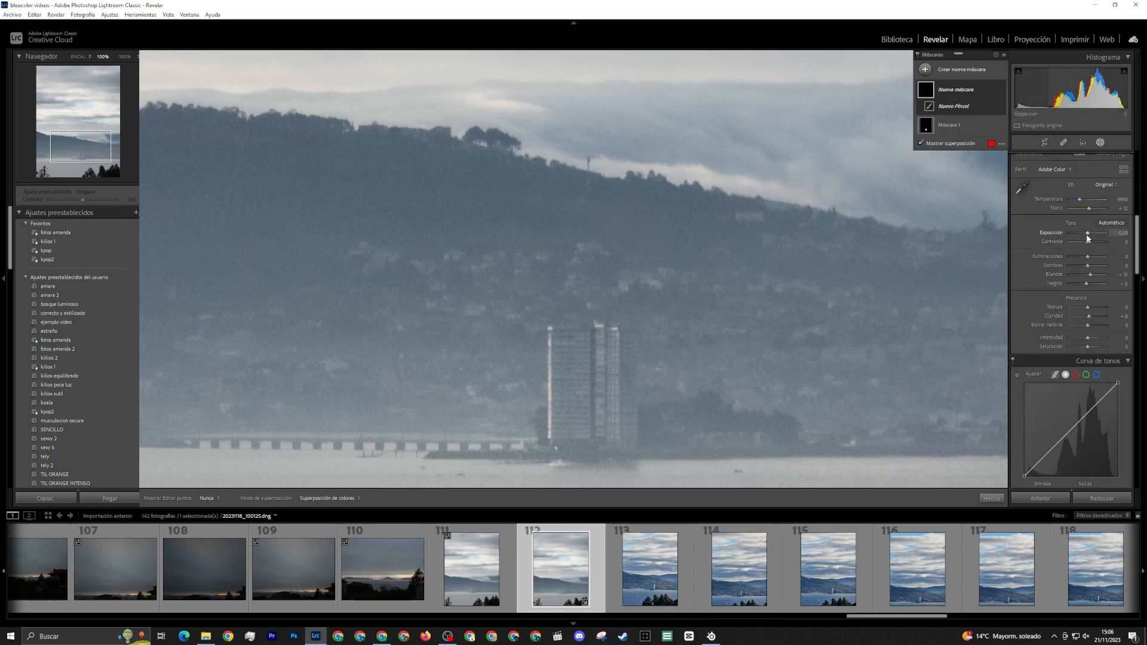
pyautogui.moveTo(1089, 237); pyautogui.dragTo(1090, 237)
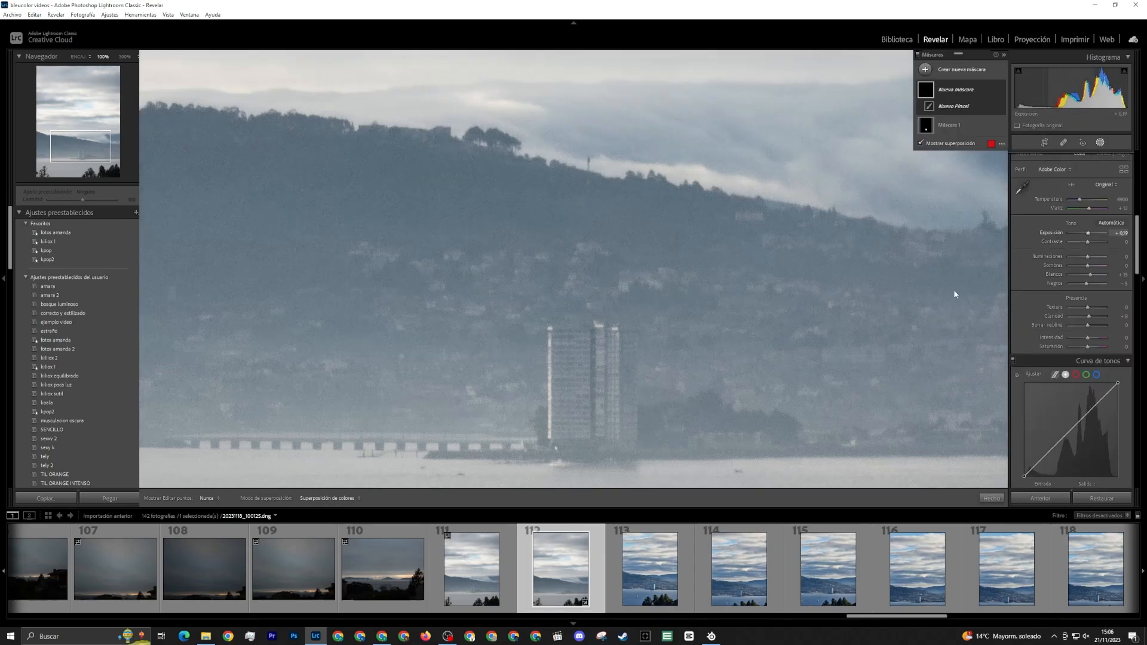
pyautogui.hotkey('ctrl', 'z')
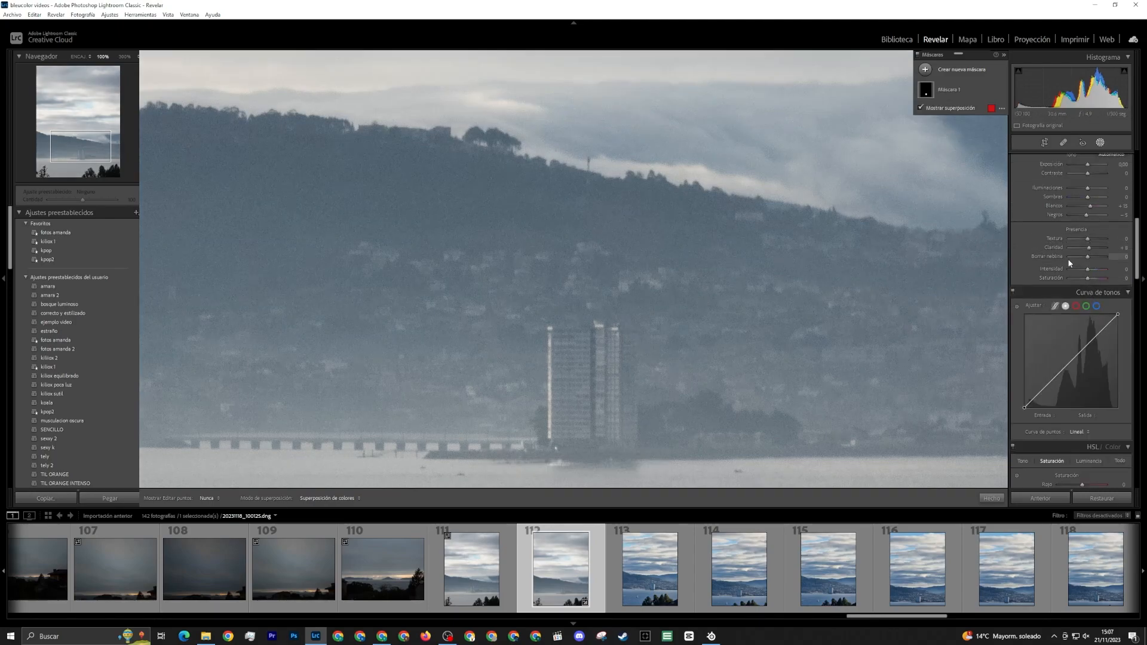
# Try brightening the area around the towers in photo 112 with a size 20 brush mask at exposure 0.15, and undo it
pyautogui.scroll(5, 1031, 259)
pyautogui.scroll(-2, 1039, 254)
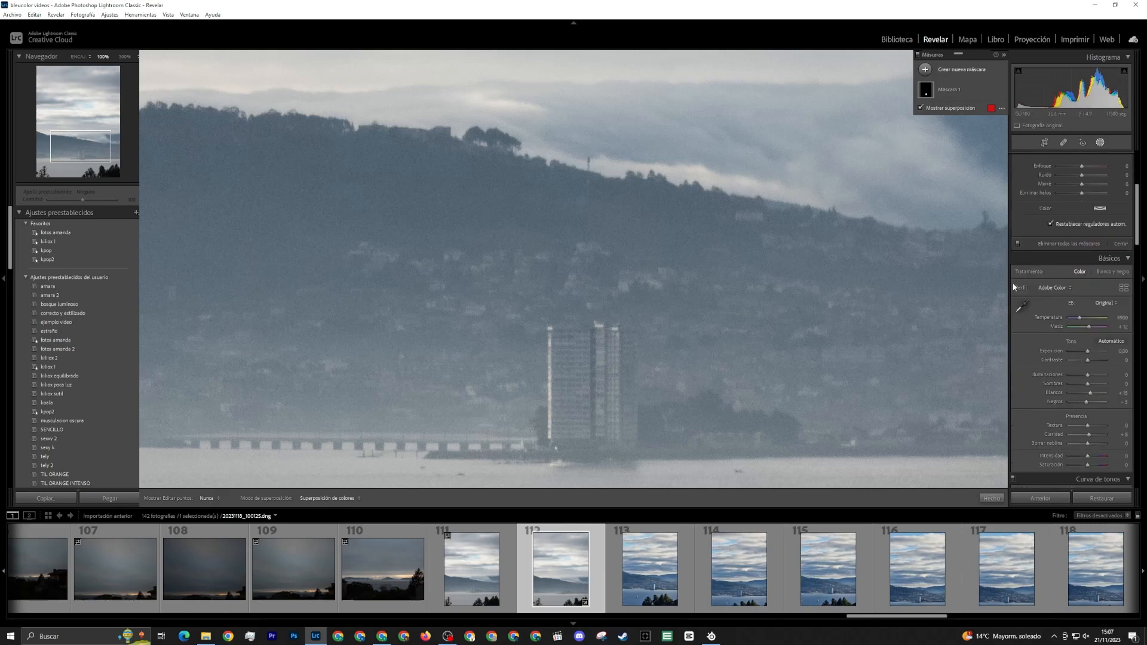
pyautogui.scroll(3, 1030, 278)
pyautogui.press('o')
pyautogui.click(1082, 215)
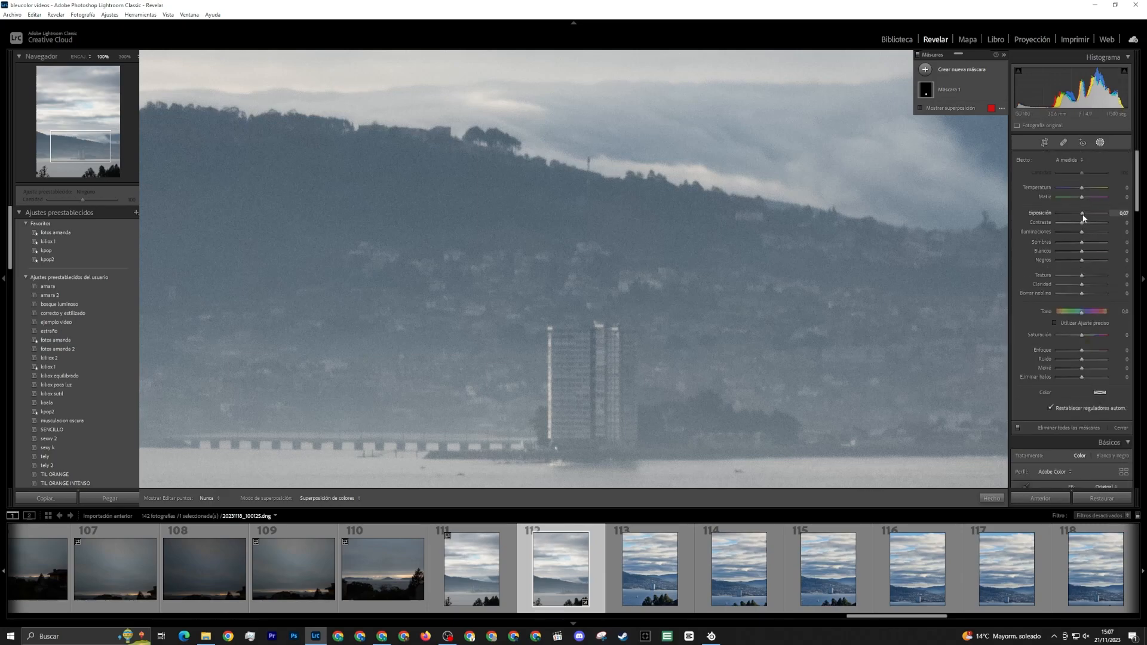
pyautogui.scroll(-4, 582, 382)
pyautogui.scroll(5, 719, 256)
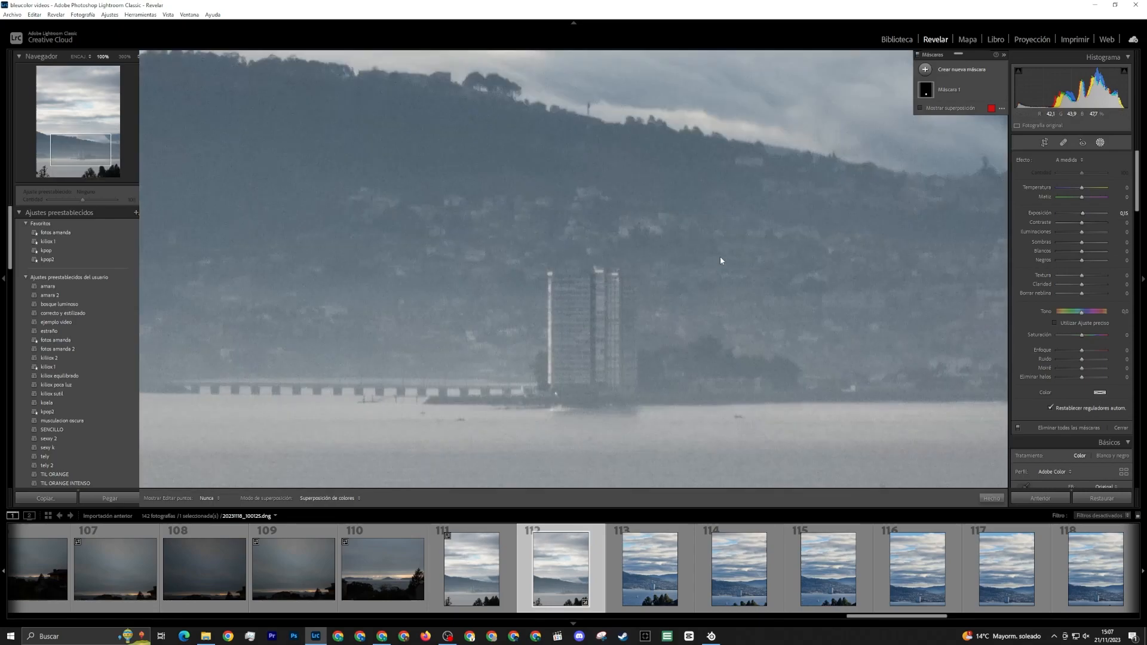
pyautogui.click(924, 69)
pyautogui.click(957, 106)
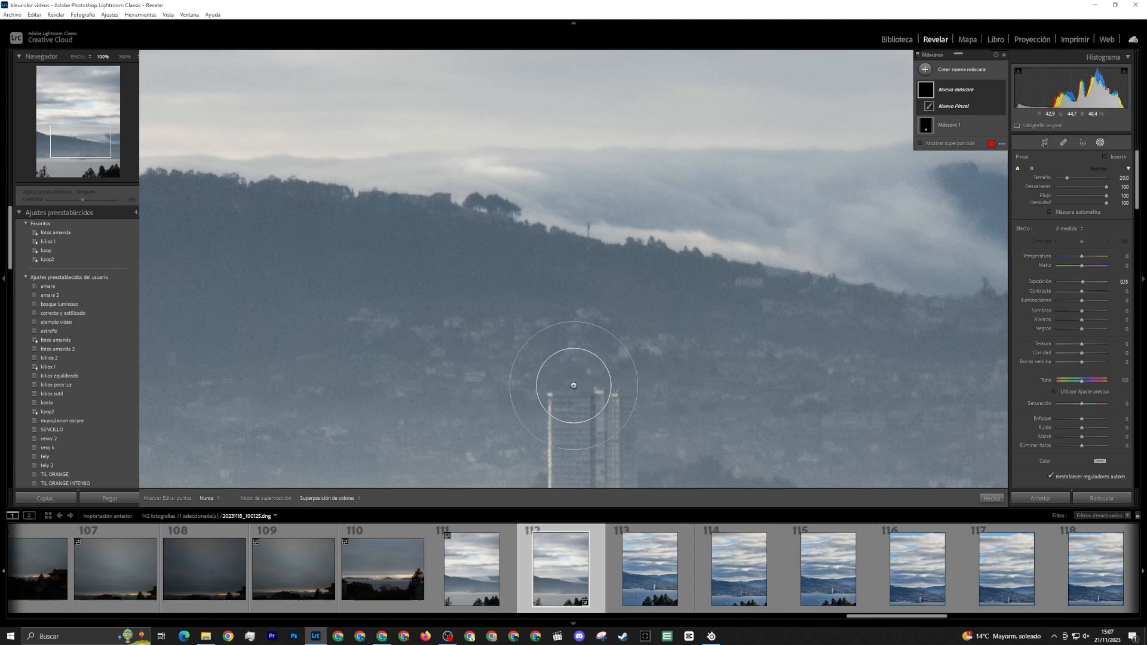
pyautogui.moveTo(647, 376); pyautogui.dragTo(648, 307)
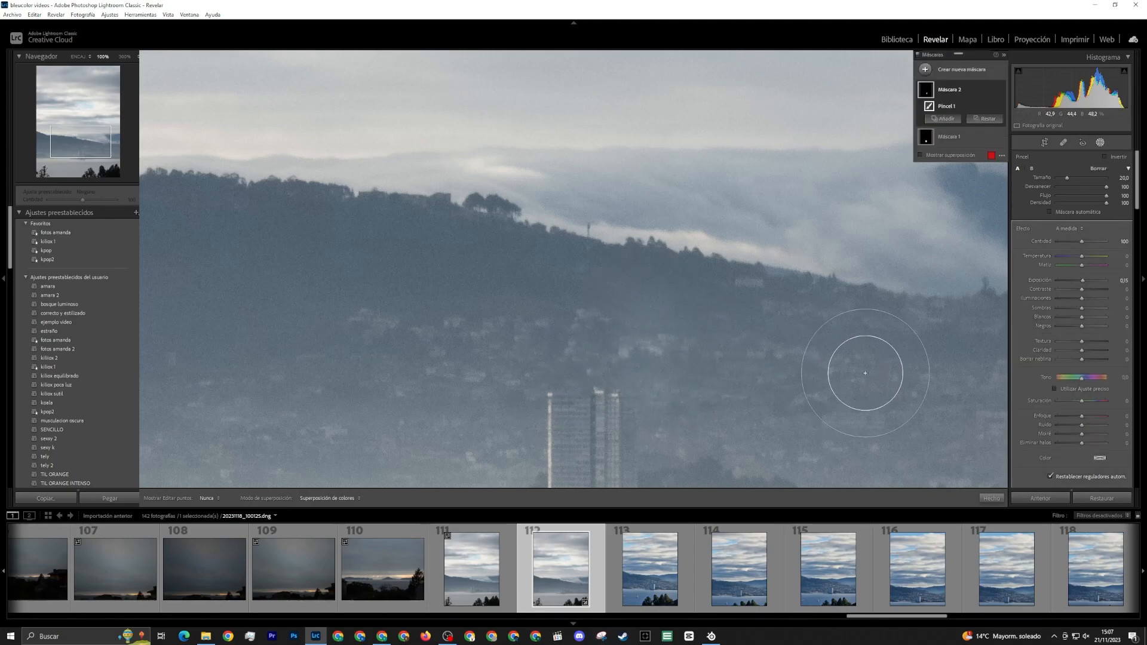
pyautogui.hotkey('ctrl', 'z')
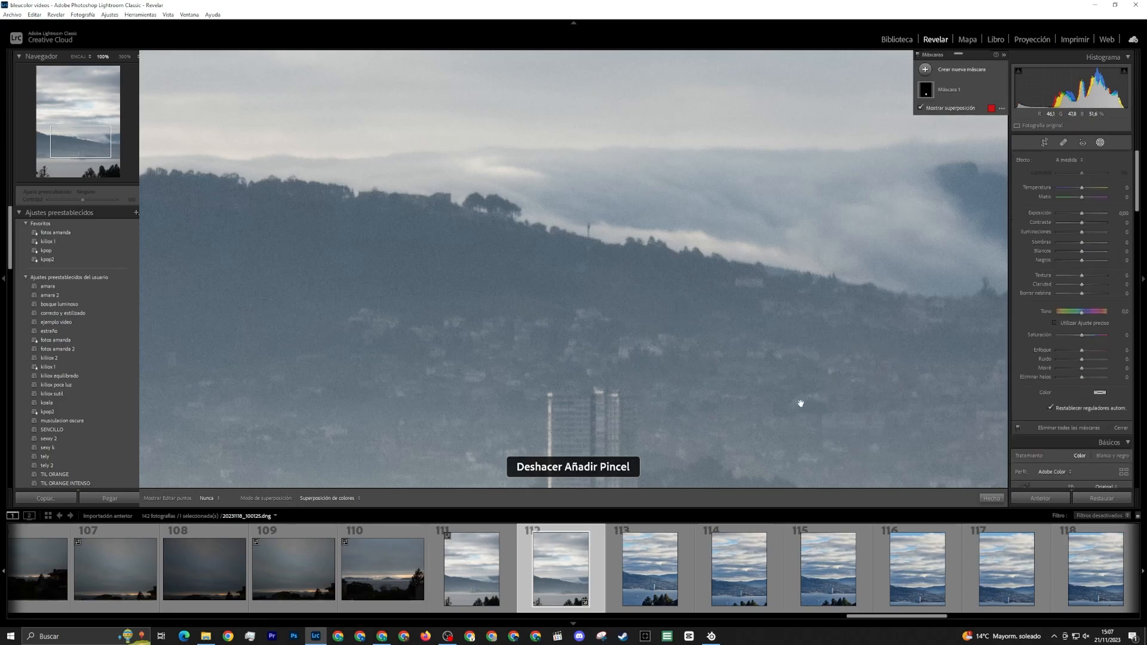
# Brighten the lit edges of the towers in photo 112 with a new size 3 brush mask at exposure 0.15
pyautogui.moveTo(799, 402); pyautogui.dragTo(800, 294)
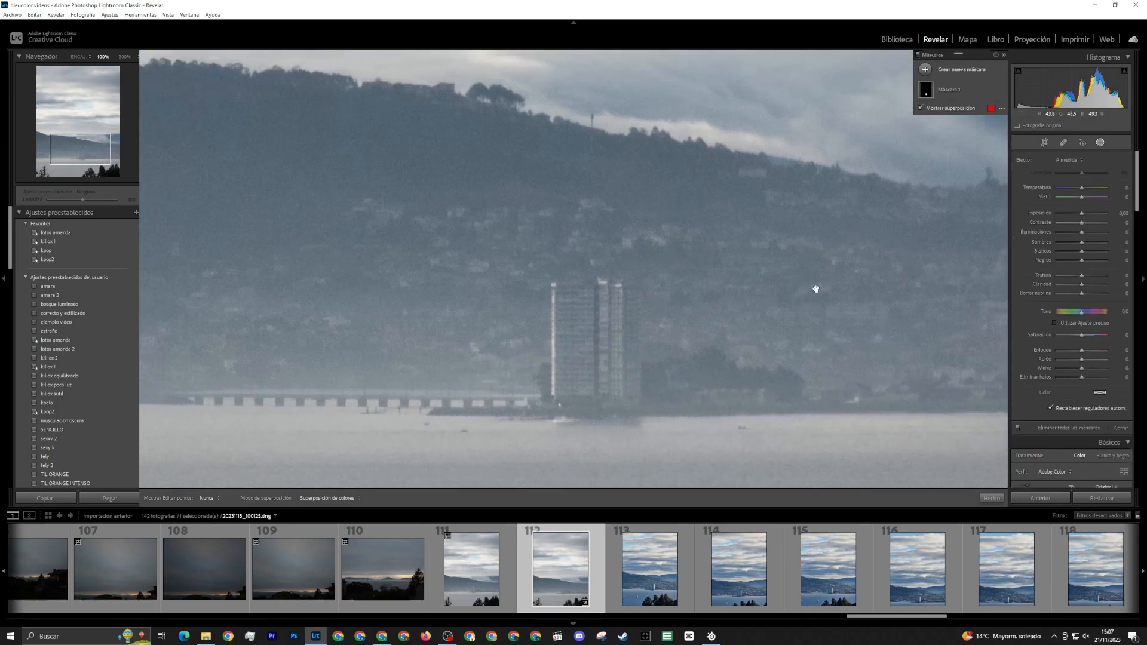
pyautogui.click(924, 70)
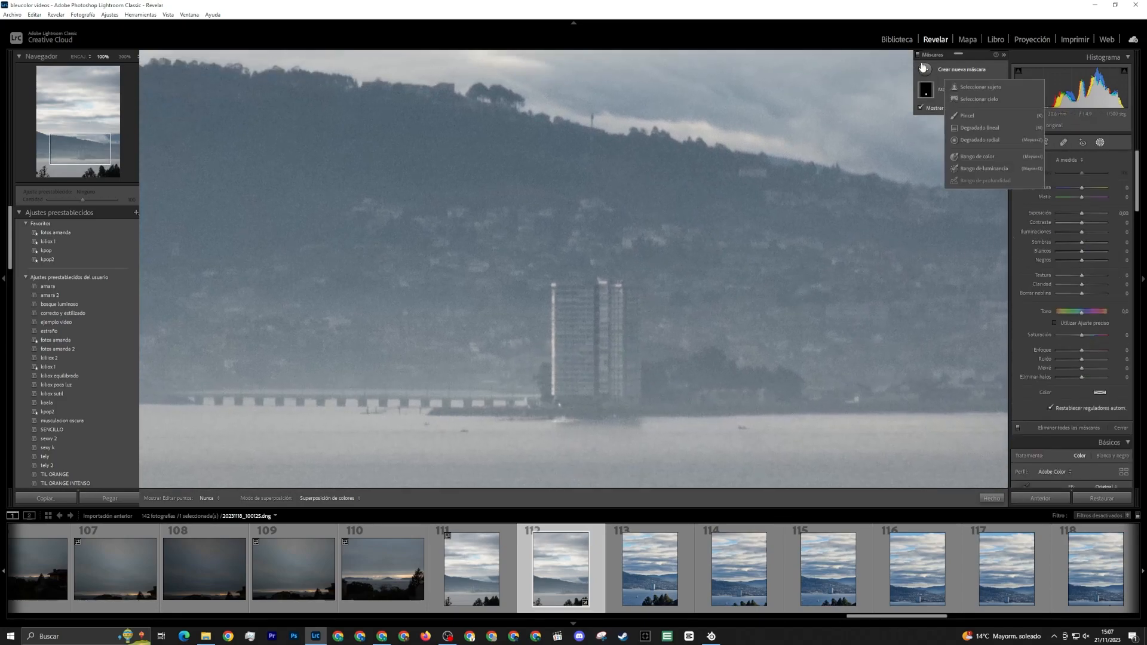
pyautogui.click(955, 124)
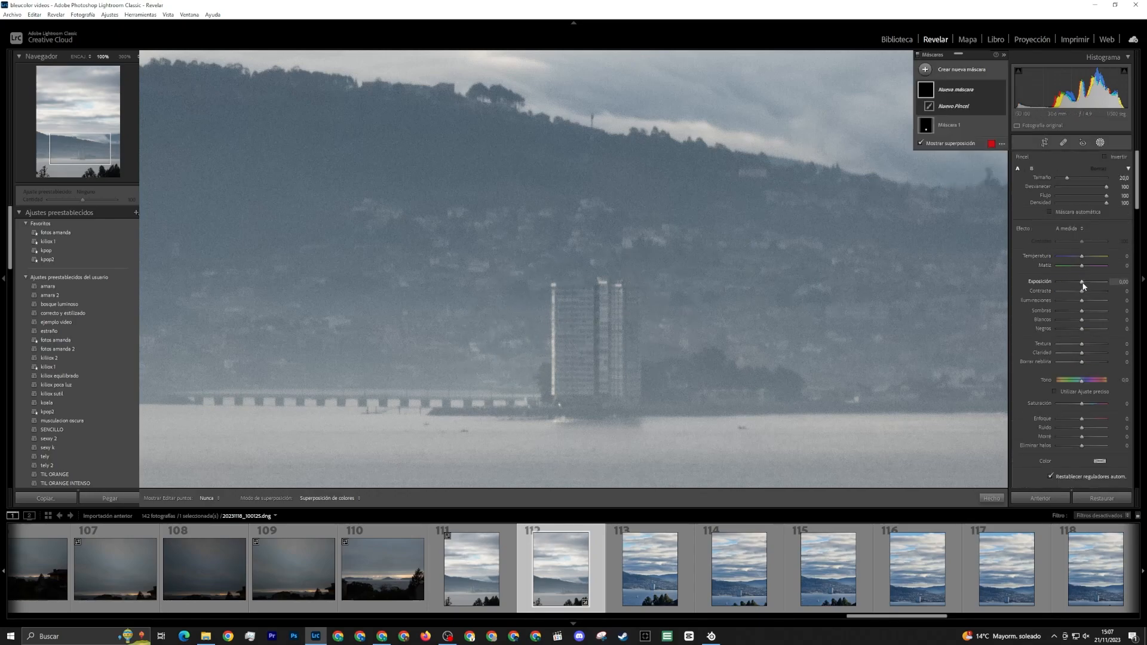
pyautogui.click(1084, 281)
pyautogui.scroll(-10, 551, 317)
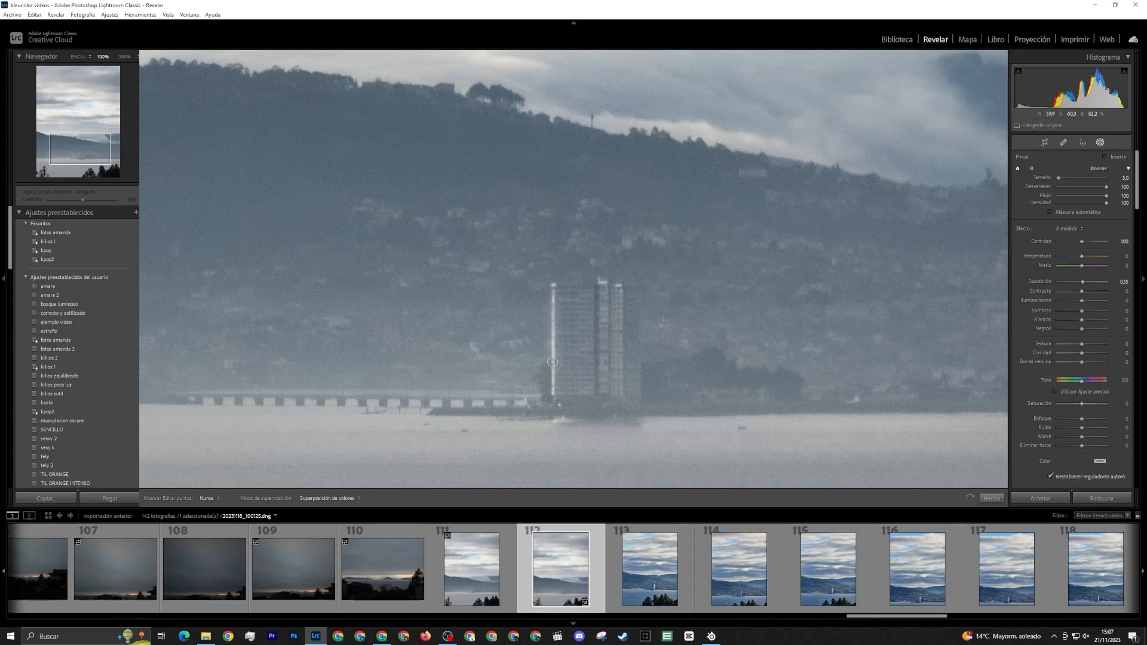
pyautogui.click(604, 285)
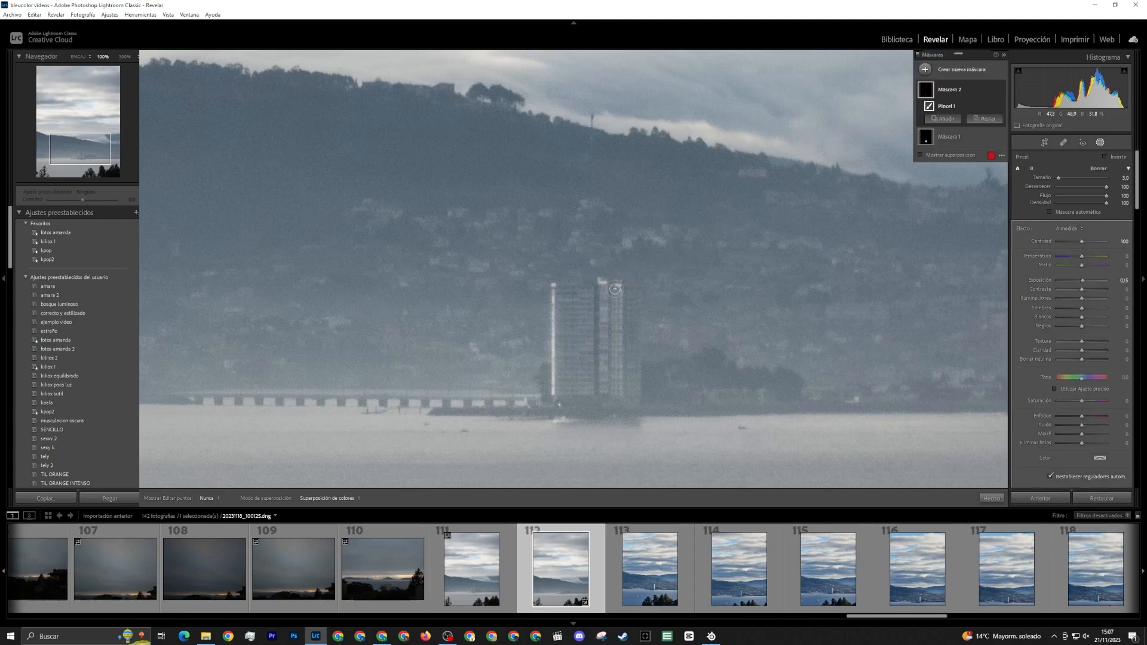
# Finish brushing the lit tower edges in photo 112, and compare the whole photo before and after
pyautogui.click(620, 287)
pyautogui.press('z')
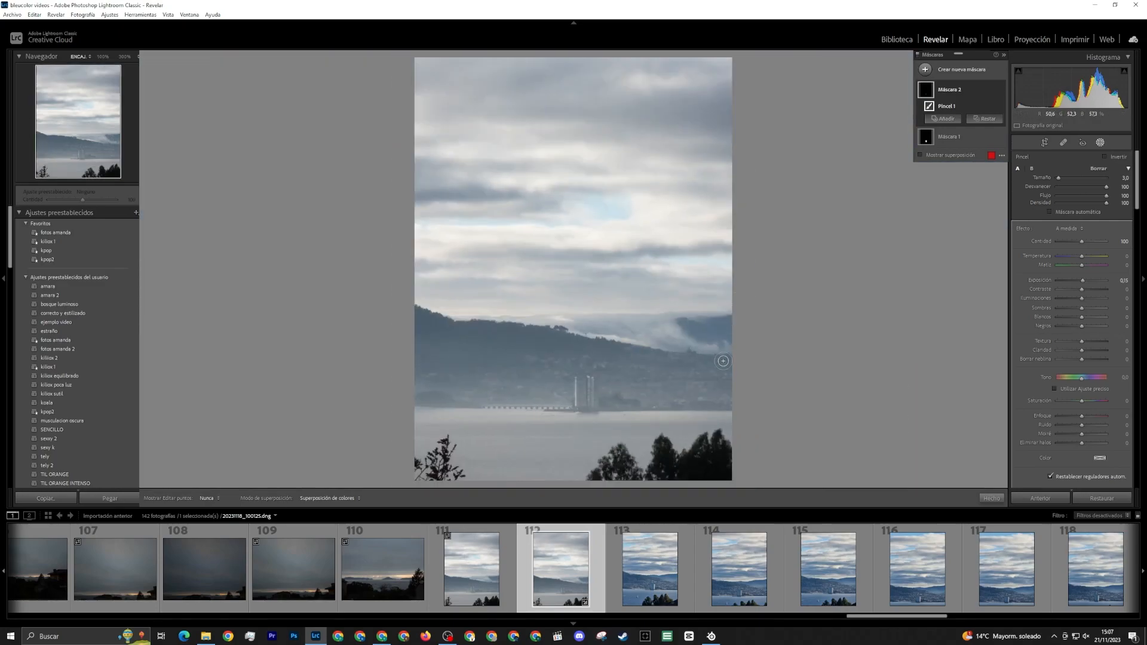
pyautogui.click(1099, 144)
pyautogui.press('y')
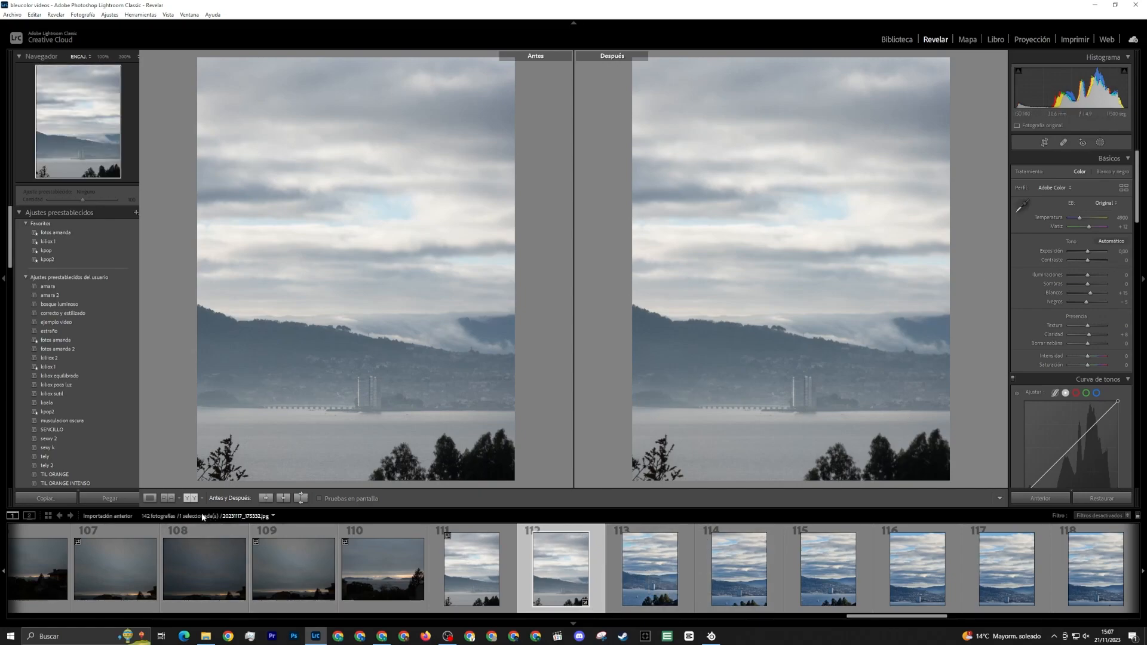
pyautogui.click(150, 500)
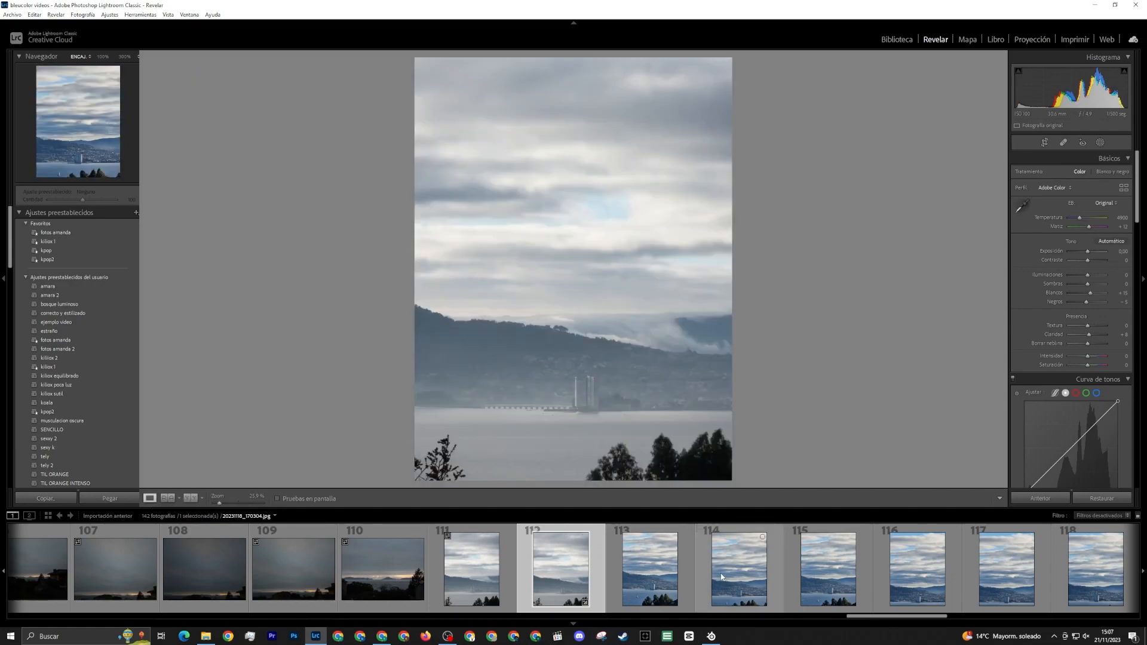
# Brush a size 21 mask over everything around the tower in photo 113, set exposure -0.30 and contrast -33, and hide that mask
pyautogui.click(652, 575)
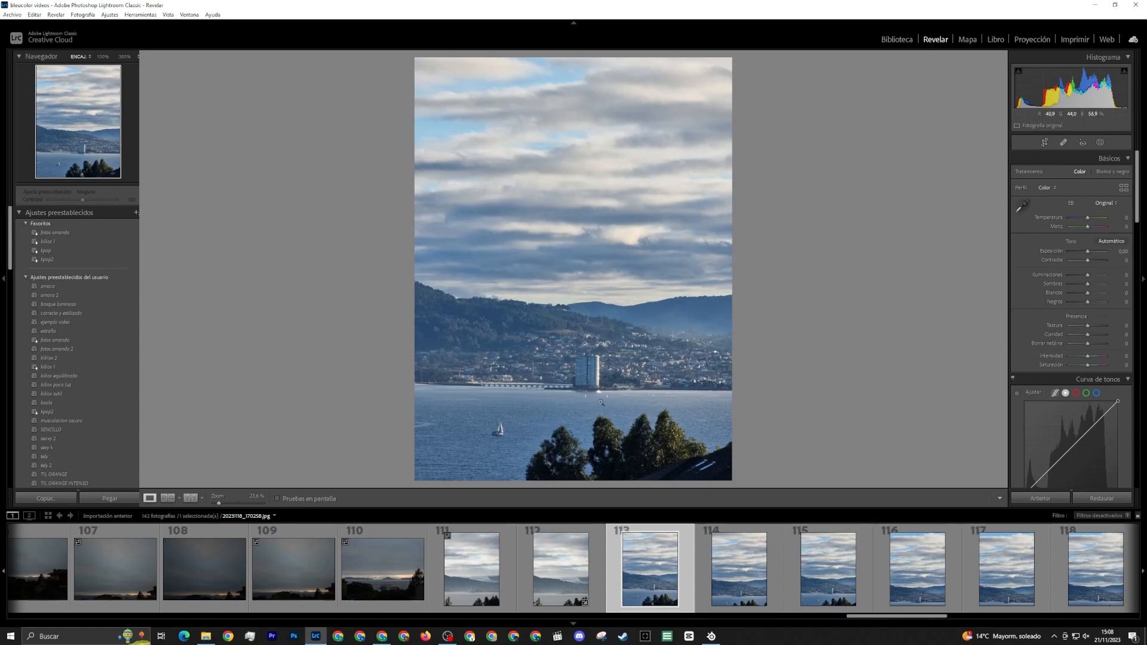
pyautogui.click(1100, 142)
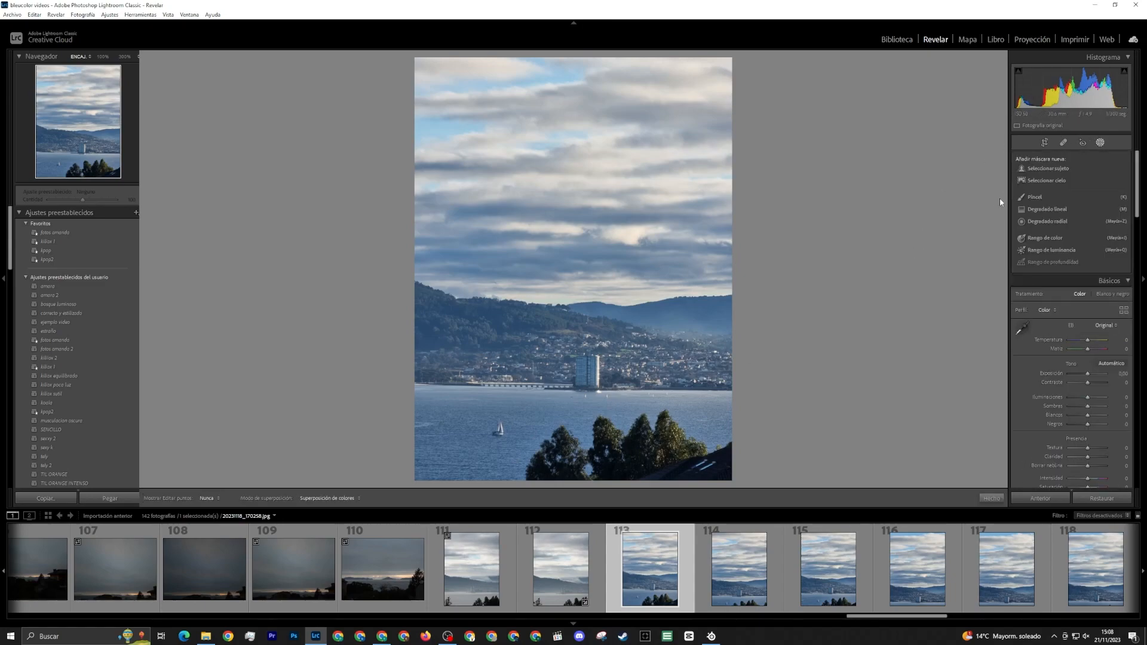
pyautogui.click(1029, 197)
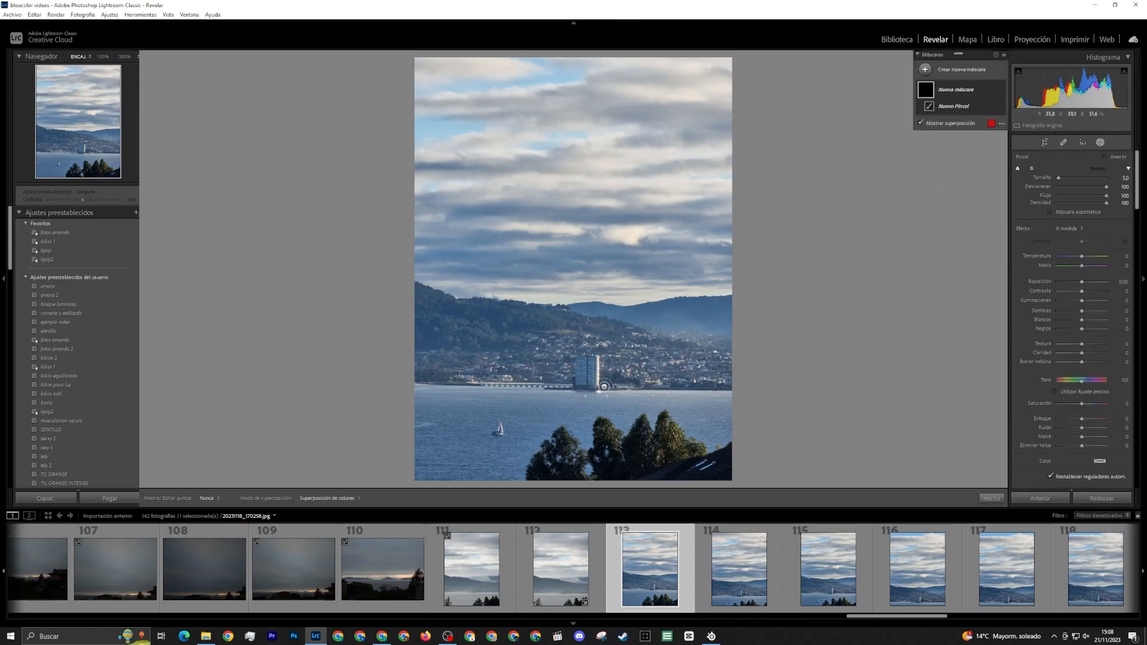
pyautogui.scroll(5, 499, 440)
pyautogui.moveTo(451, 448); pyautogui.dragTo(725, 461)
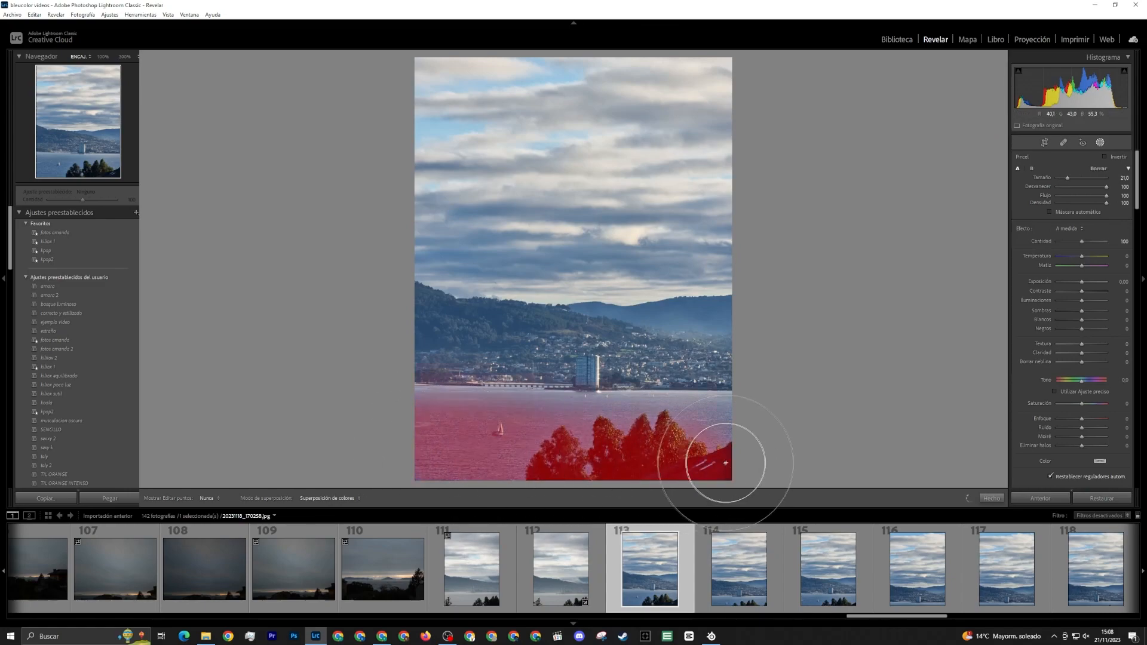
pyautogui.moveTo(773, 288)
pyautogui.mouseDown()
pyautogui.moveTo(657, 24)
pyautogui.moveTo(858, 133)
pyautogui.moveTo(519, 257)
pyautogui.moveTo(383, 409)
pyautogui.moveTo(512, 332)
pyautogui.moveTo(594, 231)
pyautogui.moveTo(729, 371)
pyautogui.moveTo(551, 232)
pyautogui.moveTo(717, 456)
pyautogui.mouseUp()
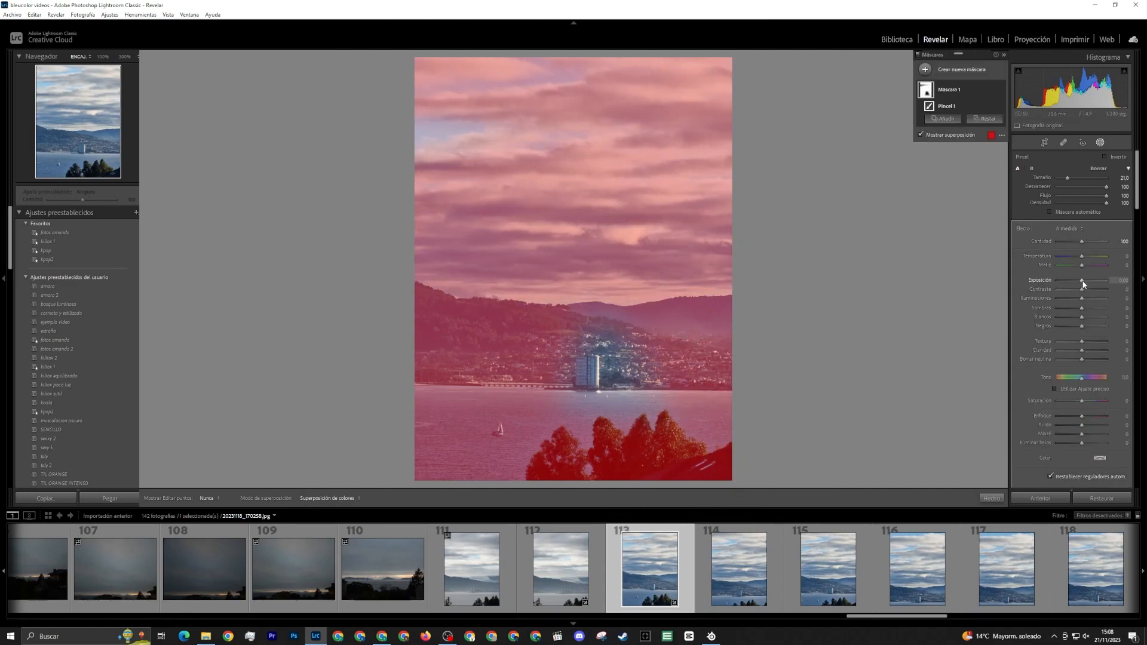
pyautogui.moveTo(1082, 281); pyautogui.dragTo(1072, 289)
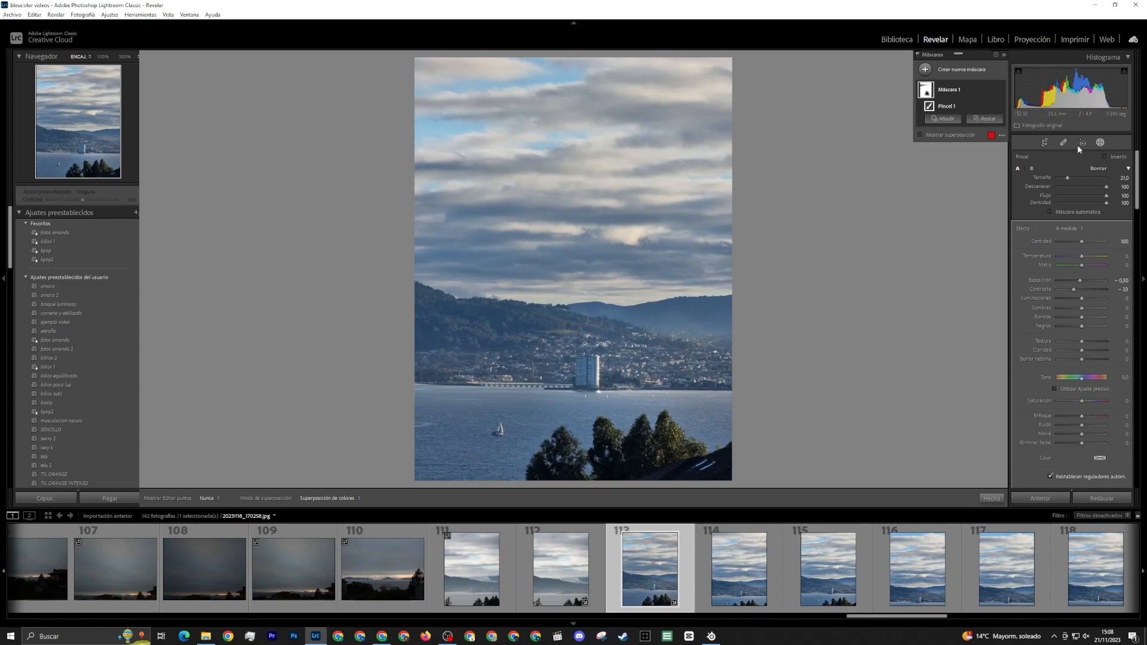
pyautogui.click(1000, 90)
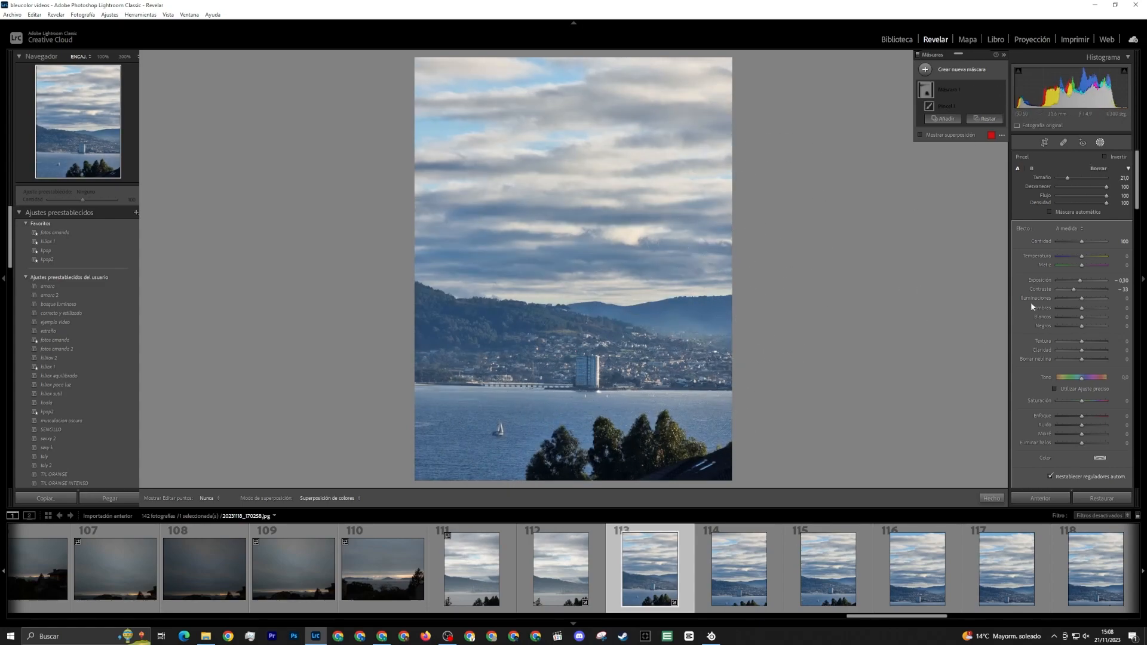
# Add a size 10 brush mask over the tower in photo 113, with exposure -0.22 and highlights about -43
pyautogui.click(925, 70)
pyautogui.click(968, 115)
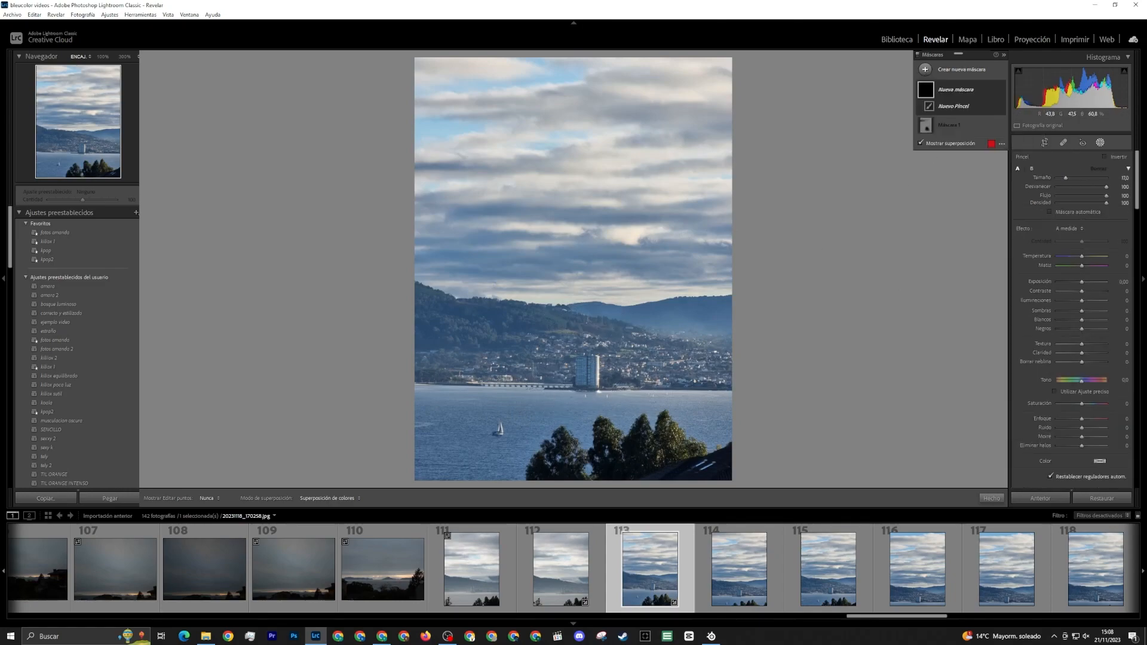
pyautogui.click(592, 369)
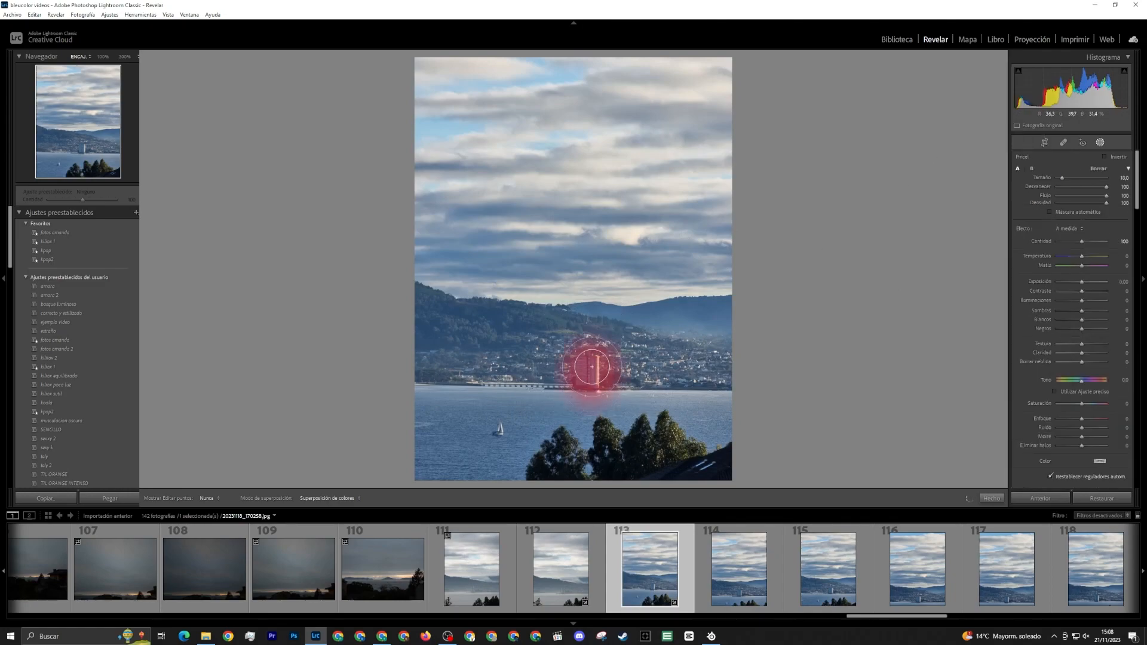
pyautogui.click(1081, 280)
pyautogui.moveTo(1082, 281); pyautogui.dragTo(1080, 283)
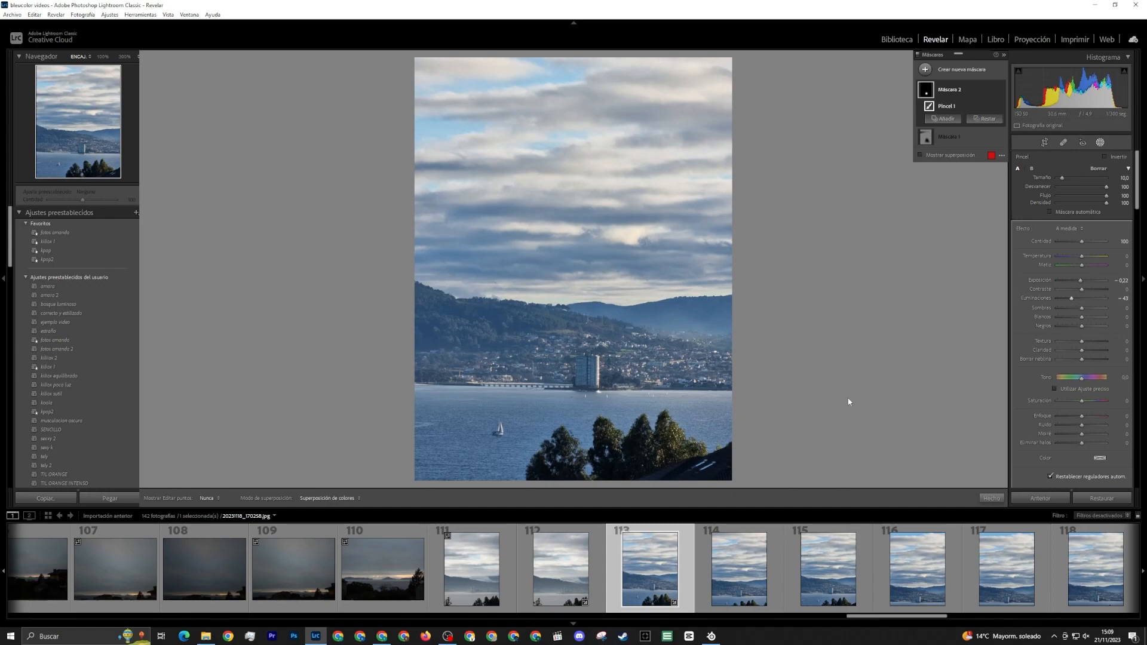
# Extend the tower mask across the photo with a size 22 brush, and erase it from the water around the sailboat at size 17
pyautogui.scroll(4, 657, 438)
pyautogui.moveTo(668, 408)
pyautogui.mouseDown()
pyautogui.moveTo(640, 341)
pyautogui.moveTo(644, 408)
pyautogui.mouseUp()
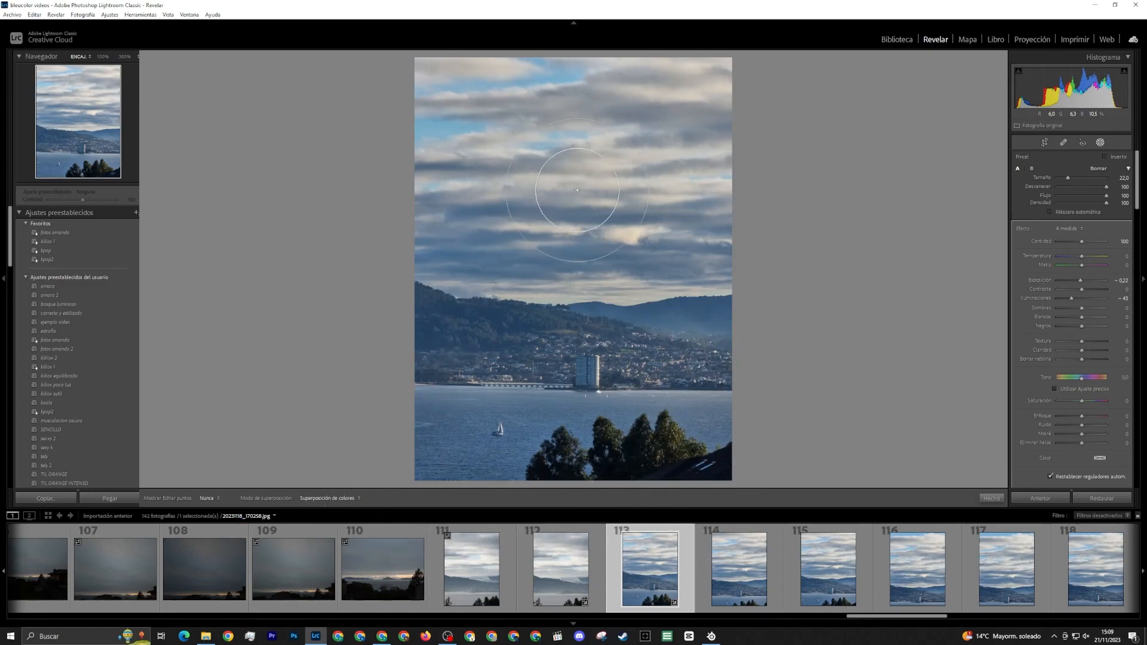
pyautogui.moveTo(703, 574)
pyautogui.mouseDown()
pyautogui.moveTo(675, 458)
pyautogui.moveTo(603, 457)
pyautogui.mouseUp()
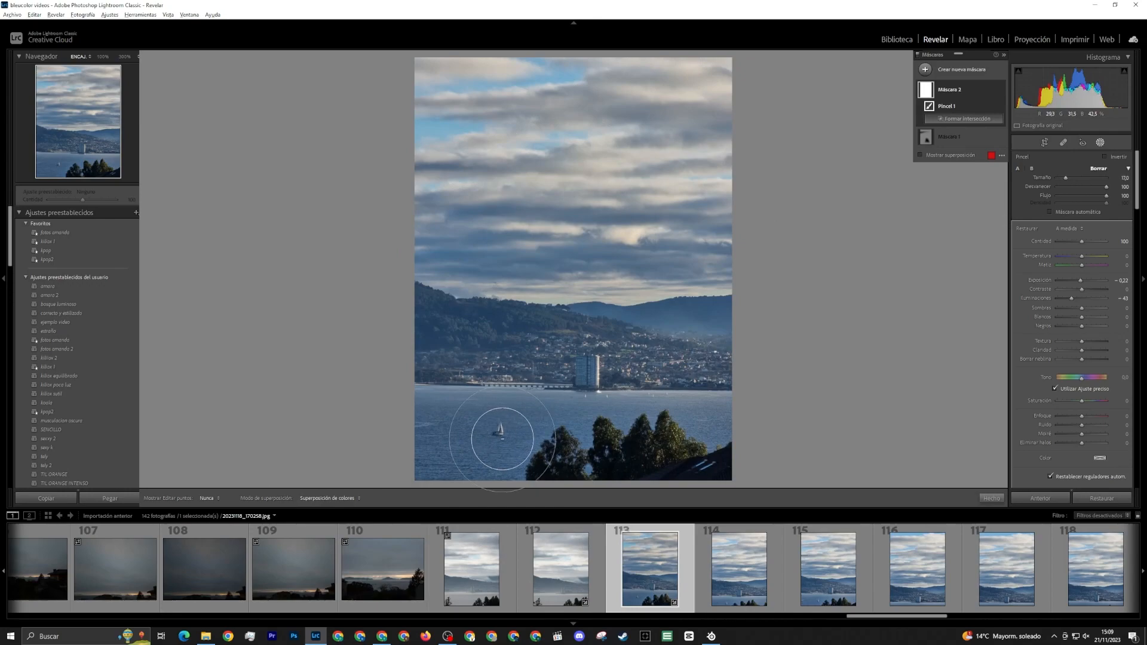
pyautogui.scroll(4, 490, 436)
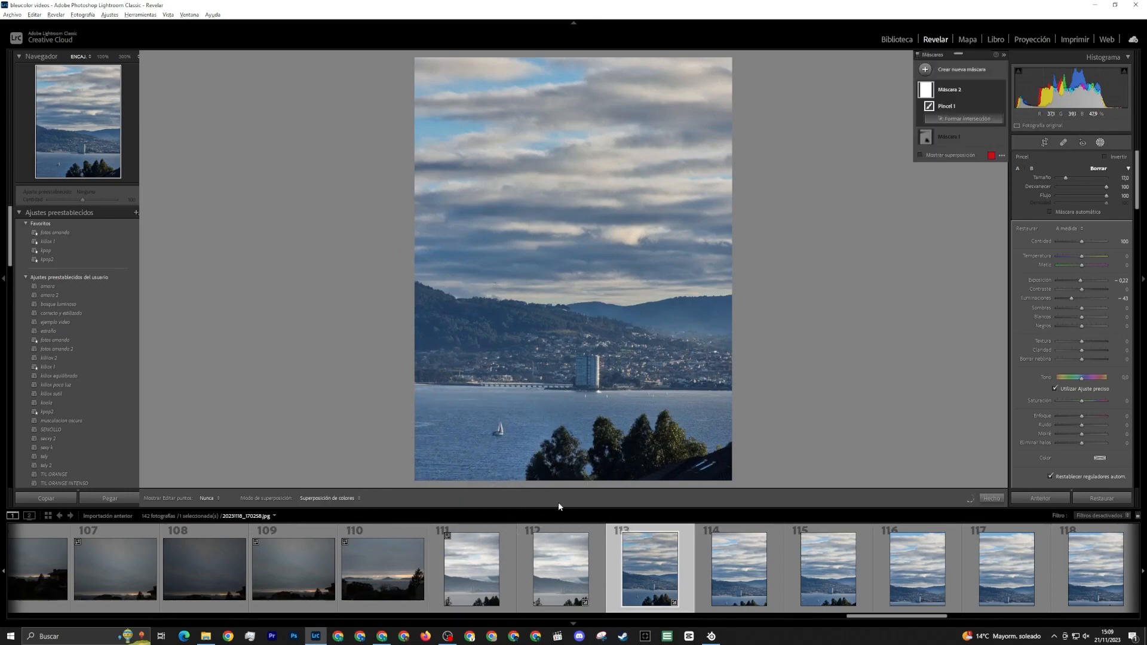
# Brighten the water around the sailboat and foreground trees with a new size 22 brush mask at exposure 0.22
pyautogui.click(932, 72)
pyautogui.click(967, 116)
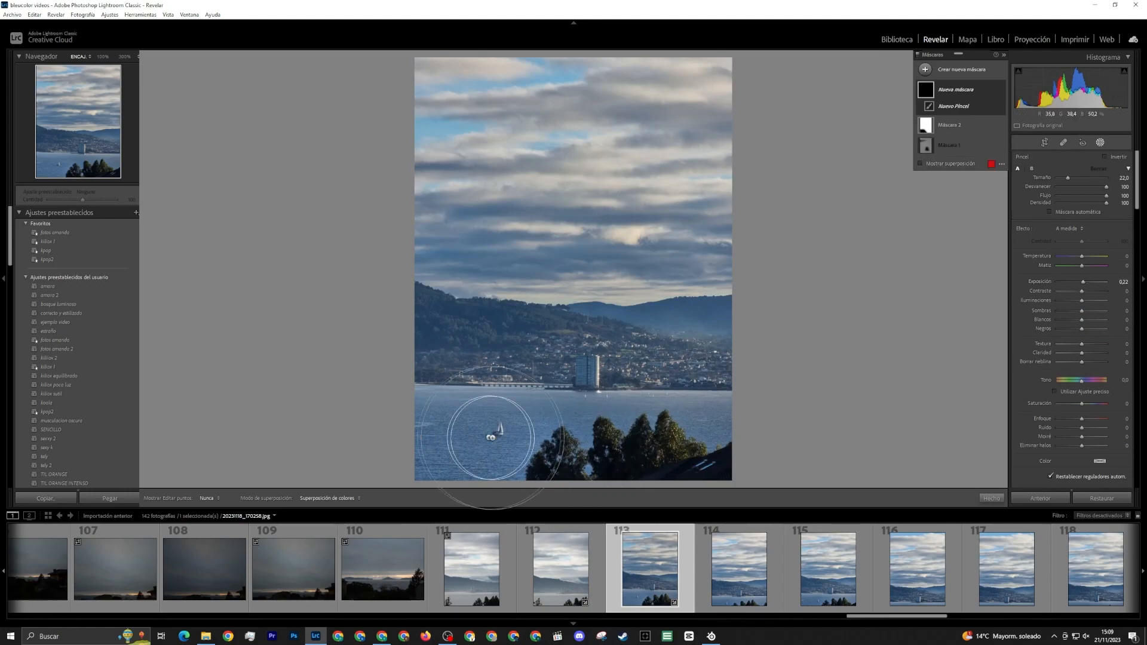
pyautogui.moveTo(520, 443)
pyautogui.mouseDown()
pyautogui.moveTo(366, 415)
pyautogui.moveTo(437, 445)
pyautogui.moveTo(640, 486)
pyautogui.moveTo(692, 521)
pyautogui.mouseUp()
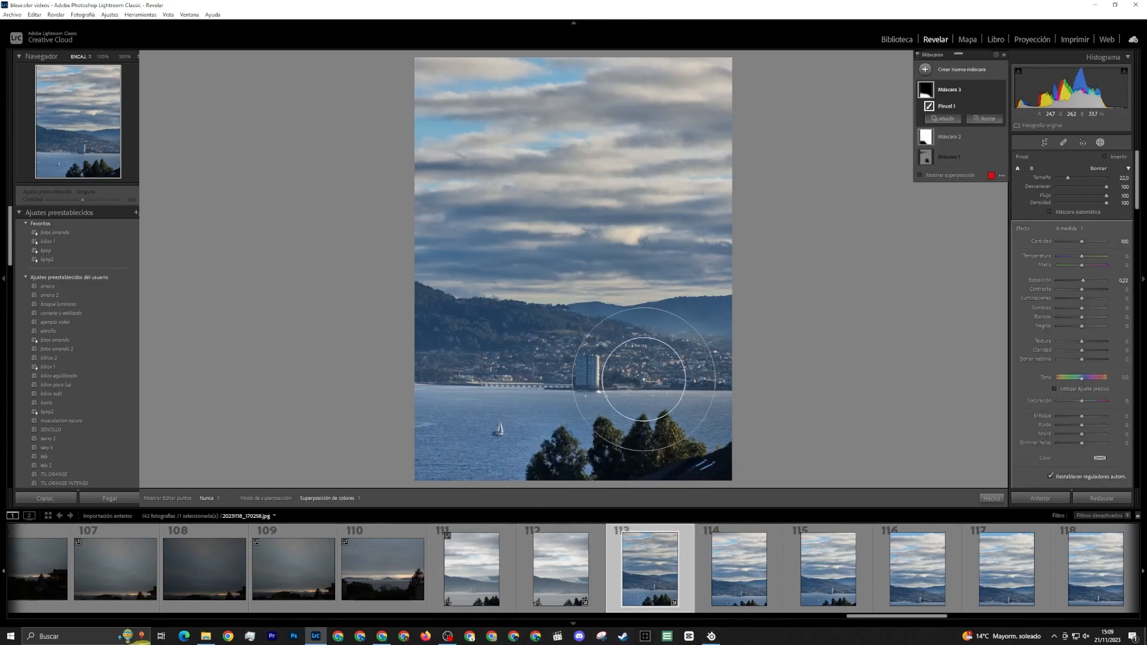
# Brush a new size 6 mask over the sailboat, with contrast about 13 and texture about 11
pyautogui.click(940, 71)
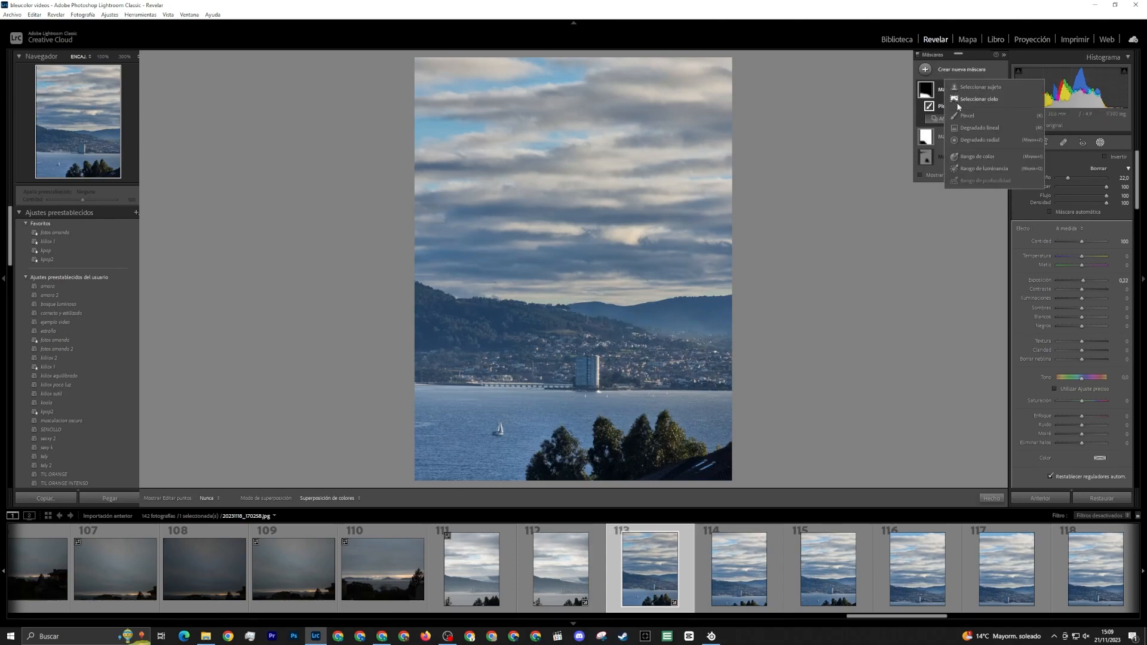
pyautogui.click(956, 132)
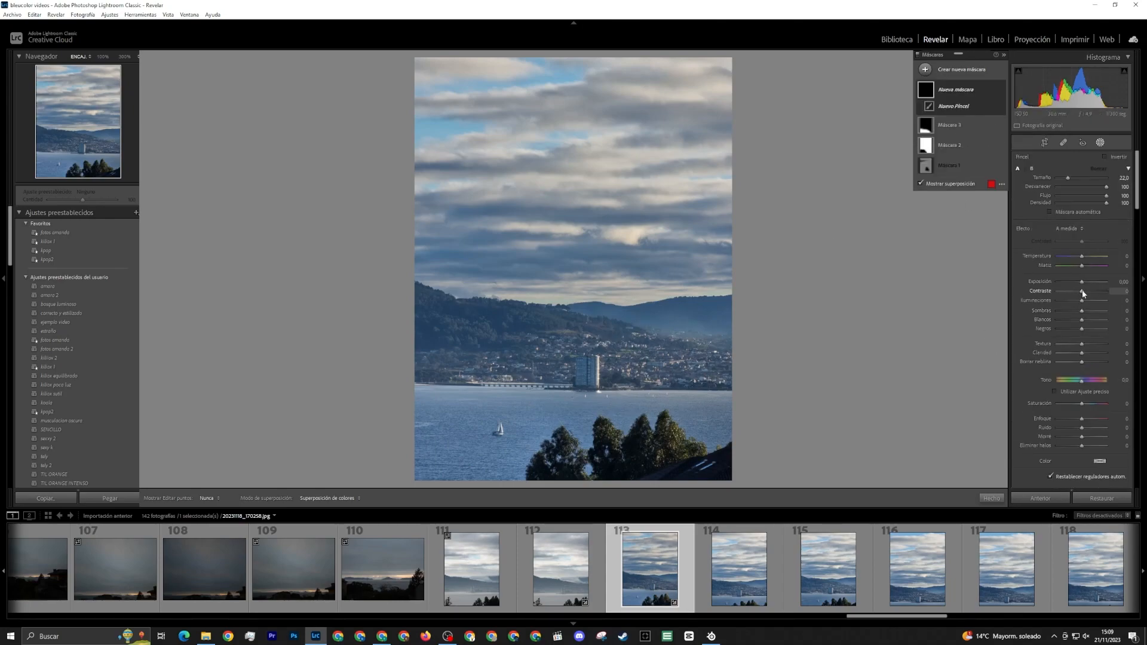
pyautogui.moveTo(1082, 291); pyautogui.dragTo(1086, 294)
pyautogui.scroll(-8, 489, 431)
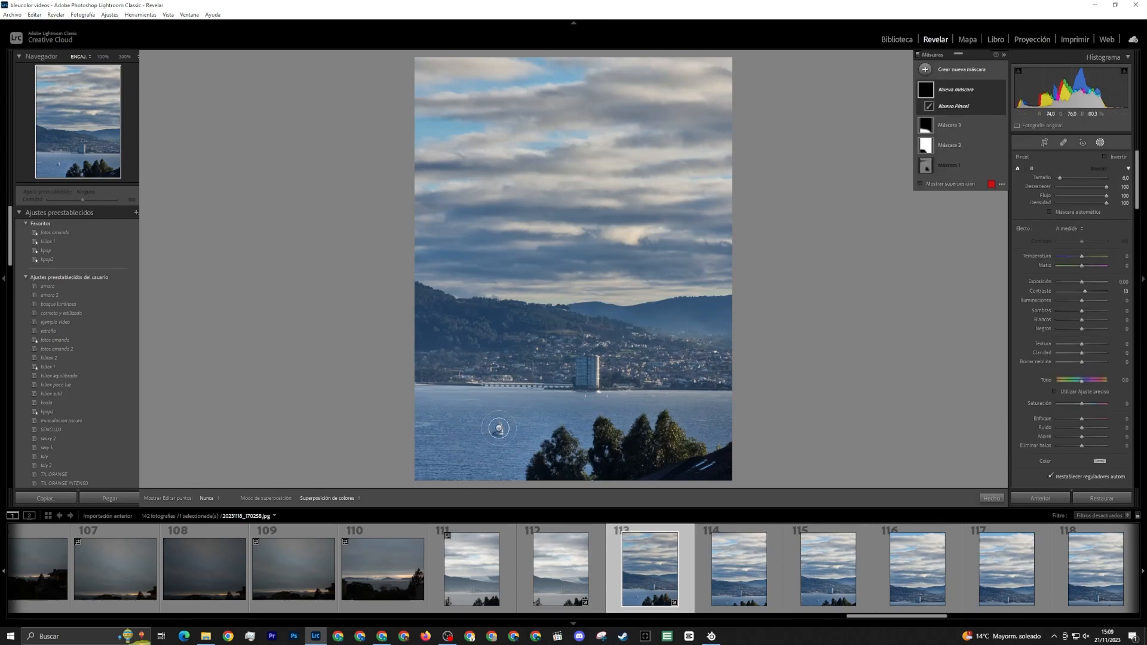
pyautogui.moveTo(500, 428)
pyautogui.mouseDown()
pyautogui.moveTo(501, 415)
pyautogui.moveTo(502, 435)
pyautogui.mouseUp()
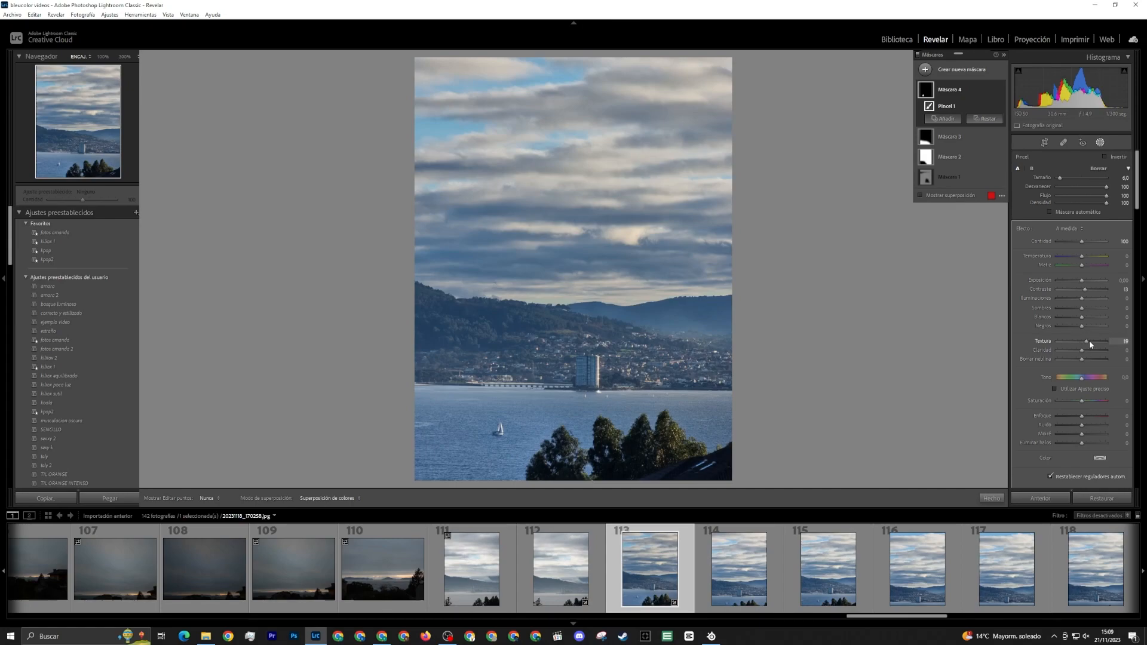
pyautogui.moveTo(1087, 342); pyautogui.dragTo(1086, 342)
pyautogui.click(926, 70)
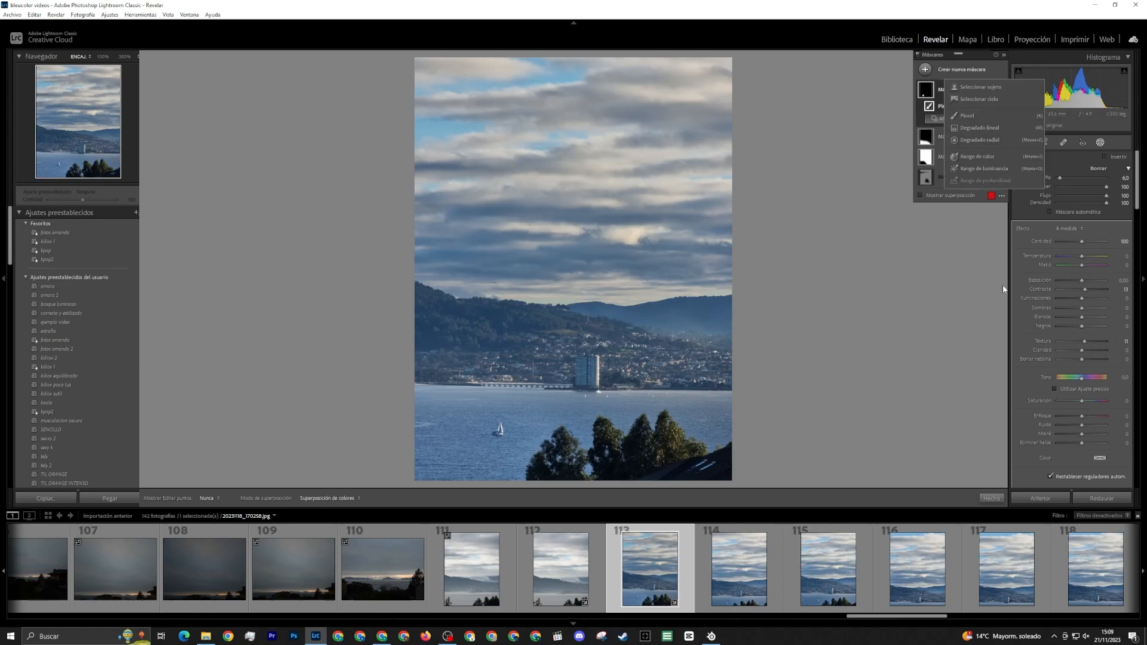
pyautogui.press('Escape')
# Crop photo 113 tightly at its original aspect around the tower, sailboat and foreground trees, cutting away most of the sky
pyautogui.press('r')
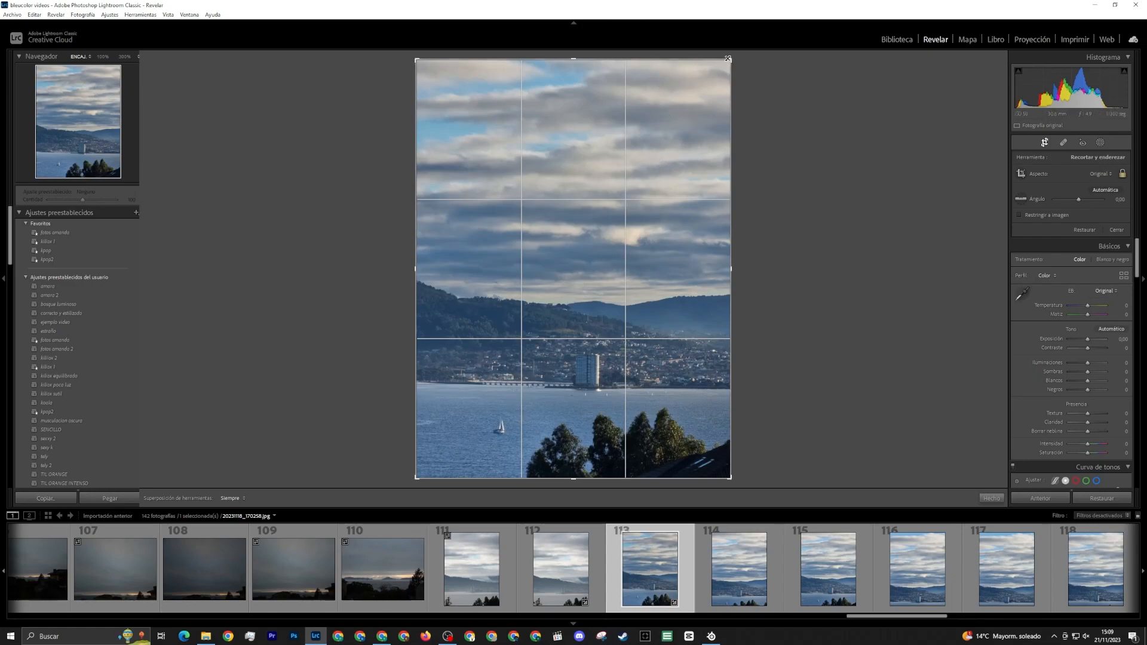
pyautogui.moveTo(730, 60); pyautogui.dragTo(696, 118)
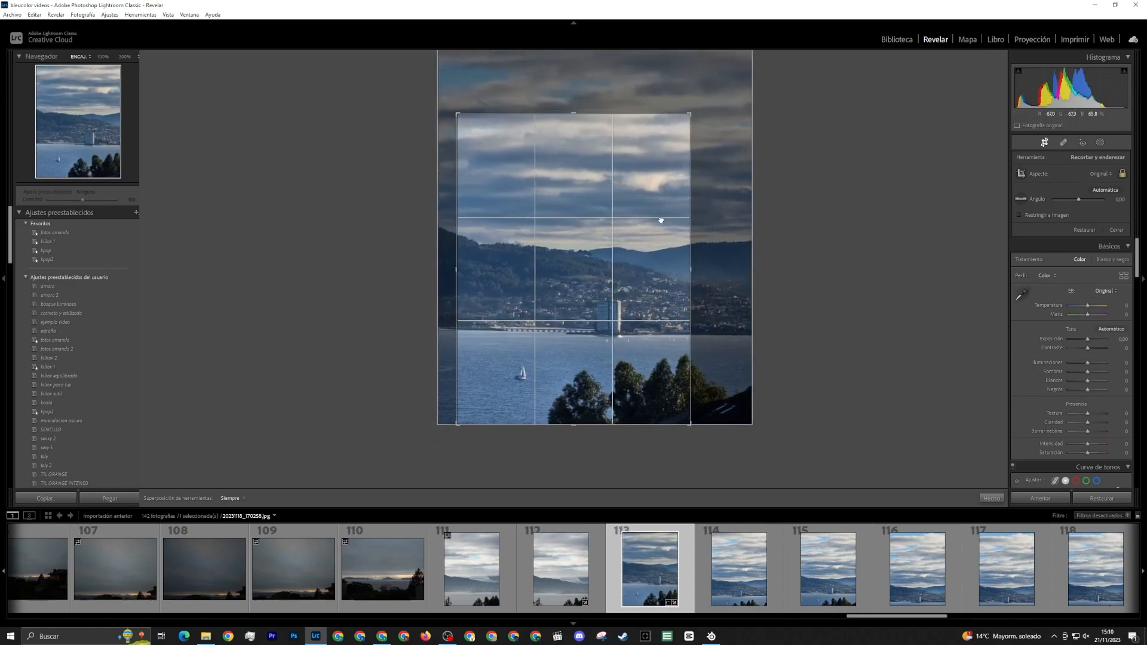
pyautogui.moveTo(661, 220); pyautogui.dragTo(652, 197)
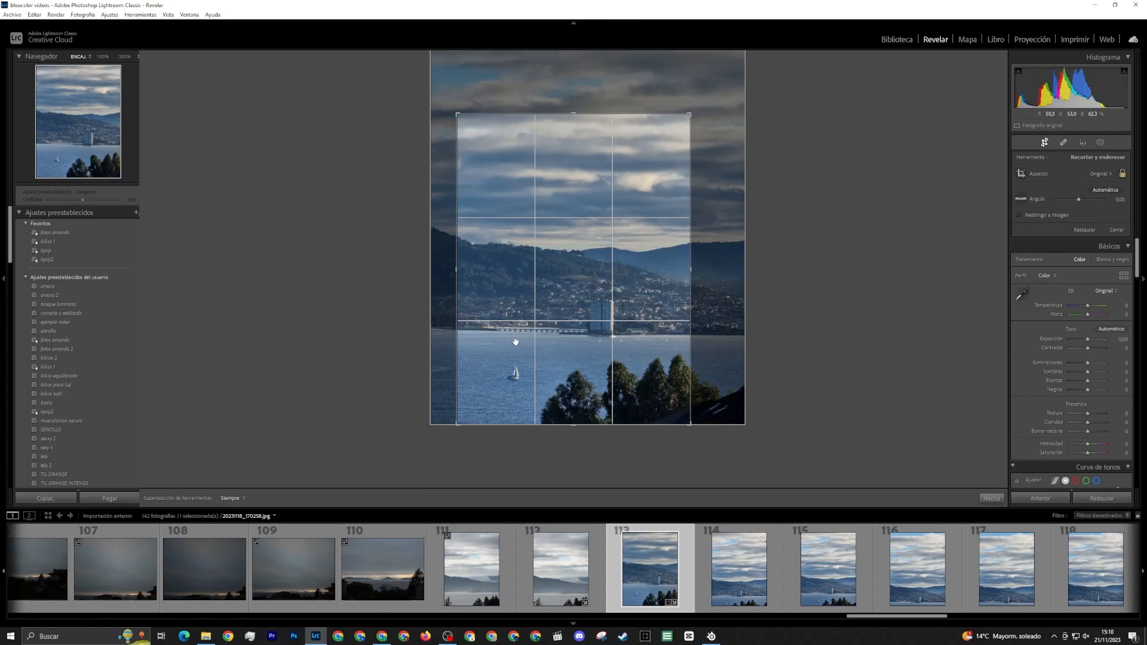
pyautogui.moveTo(573, 113); pyautogui.dragTo(573, 154)
pyautogui.moveTo(614, 273); pyautogui.dragTo(624, 273)
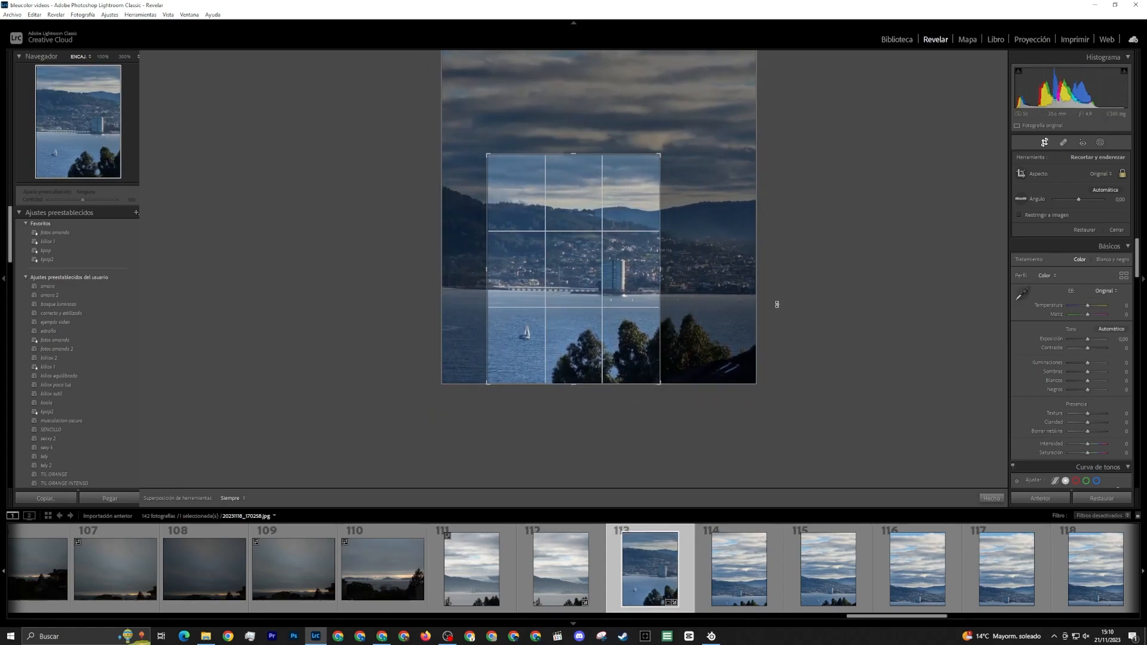
pyautogui.press('Return')
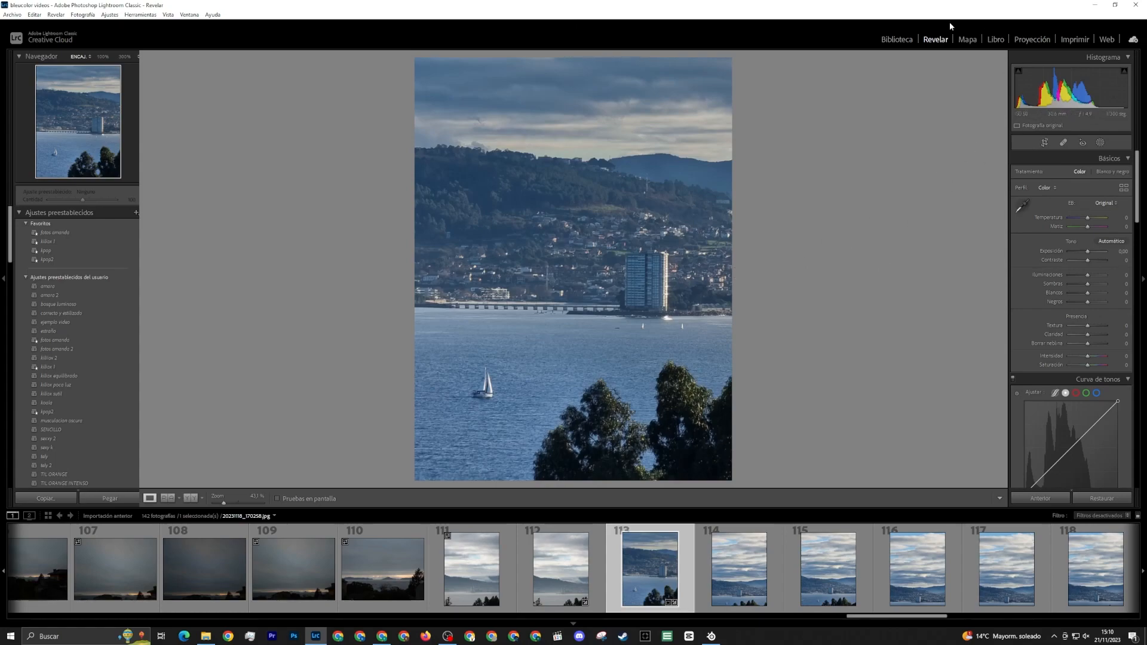
# Brush a new size 29 mask over the sky, hills and town in photo 113, with dehaze lowered to about -11
pyautogui.click(895, 40)
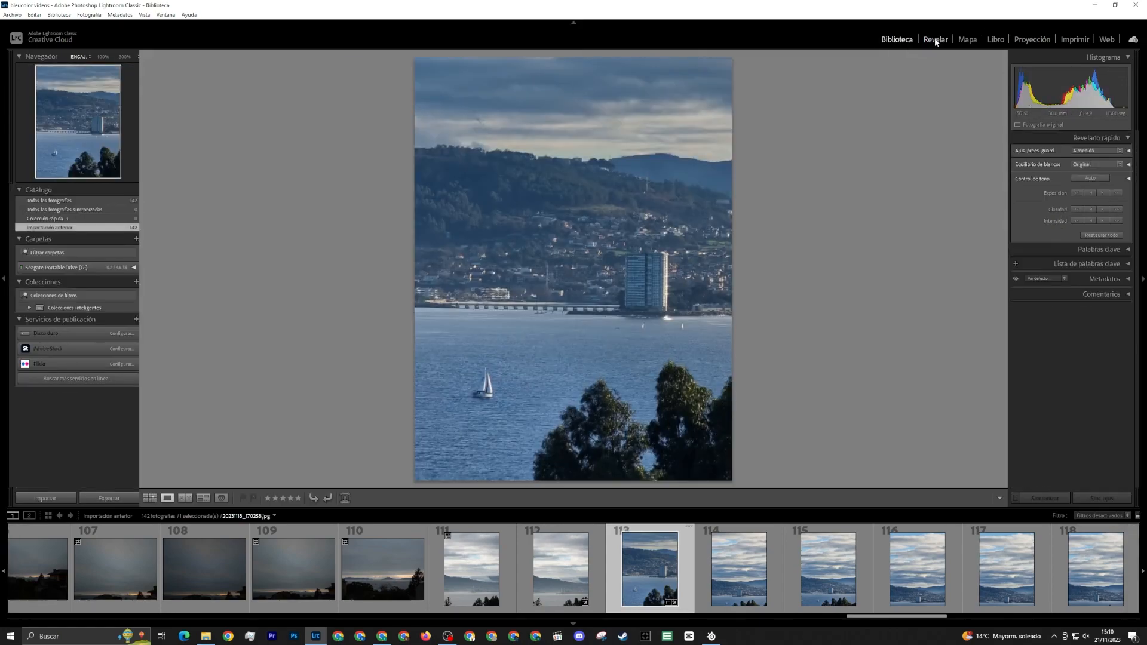
pyautogui.press('d')
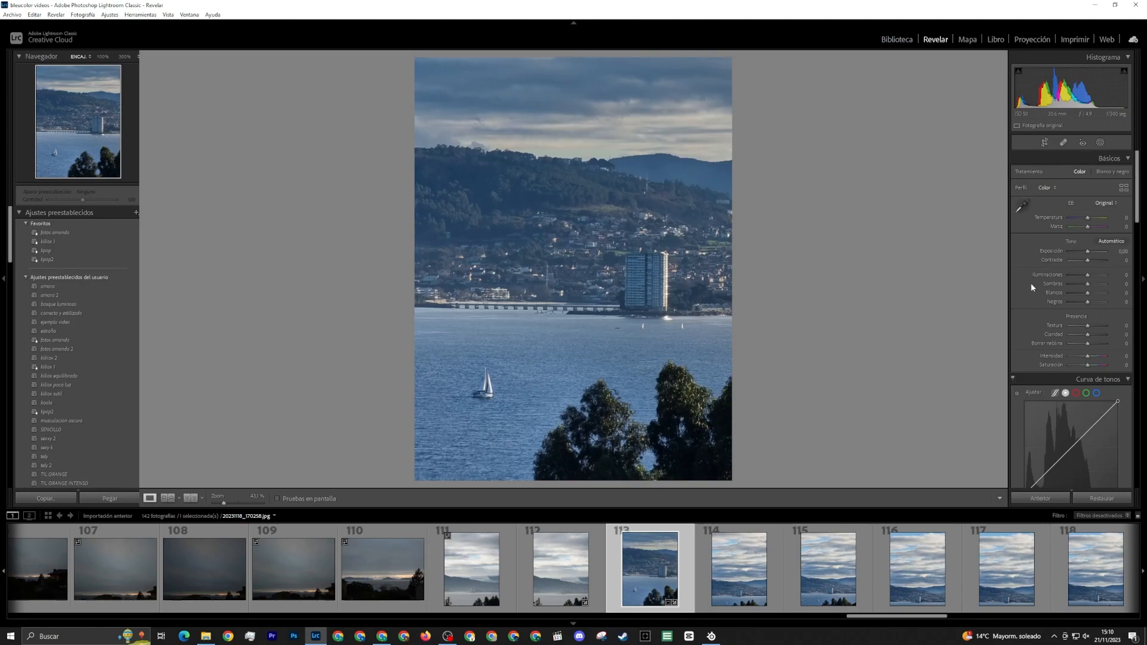
pyautogui.hotkey('shift', 'w')
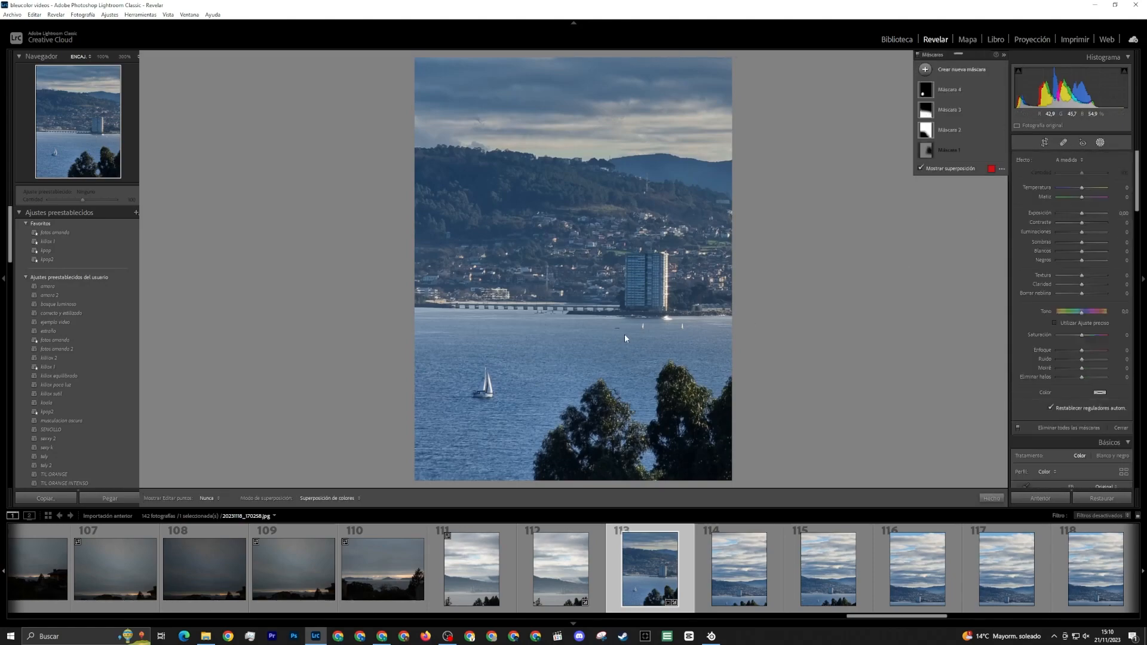
pyautogui.click(965, 73)
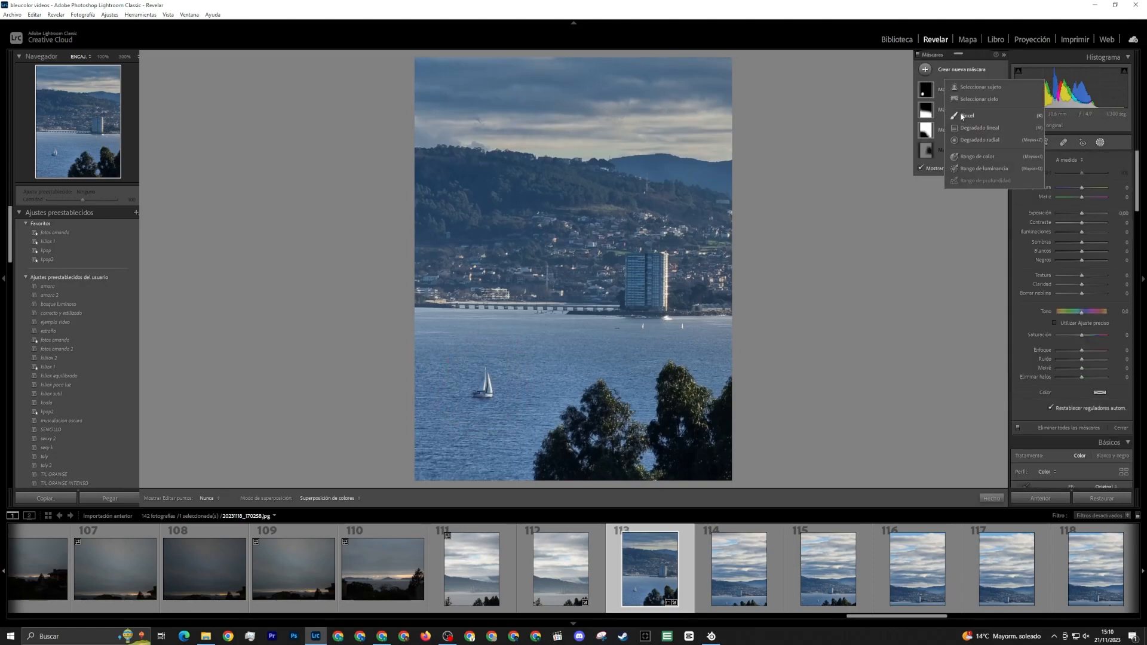
pyautogui.click(959, 112)
pyautogui.scroll(8, 722, 354)
pyautogui.moveTo(717, 320)
pyautogui.mouseDown()
pyautogui.moveTo(589, 269)
pyautogui.moveTo(804, 130)
pyautogui.mouseUp()
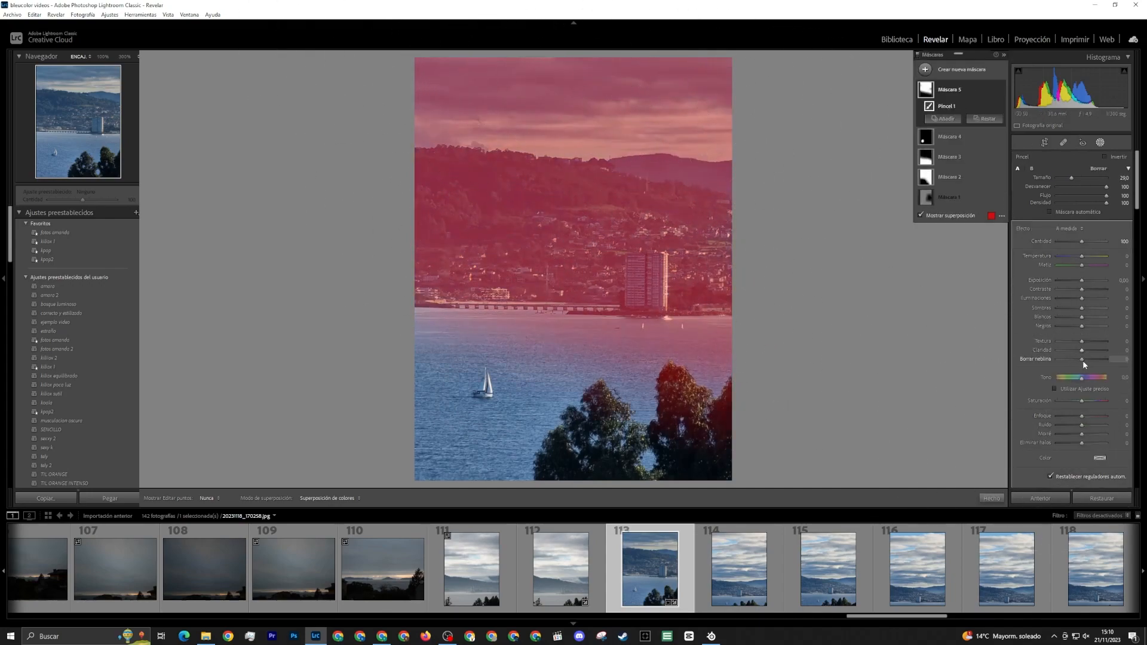
pyautogui.moveTo(1083, 360); pyautogui.dragTo(1081, 361)
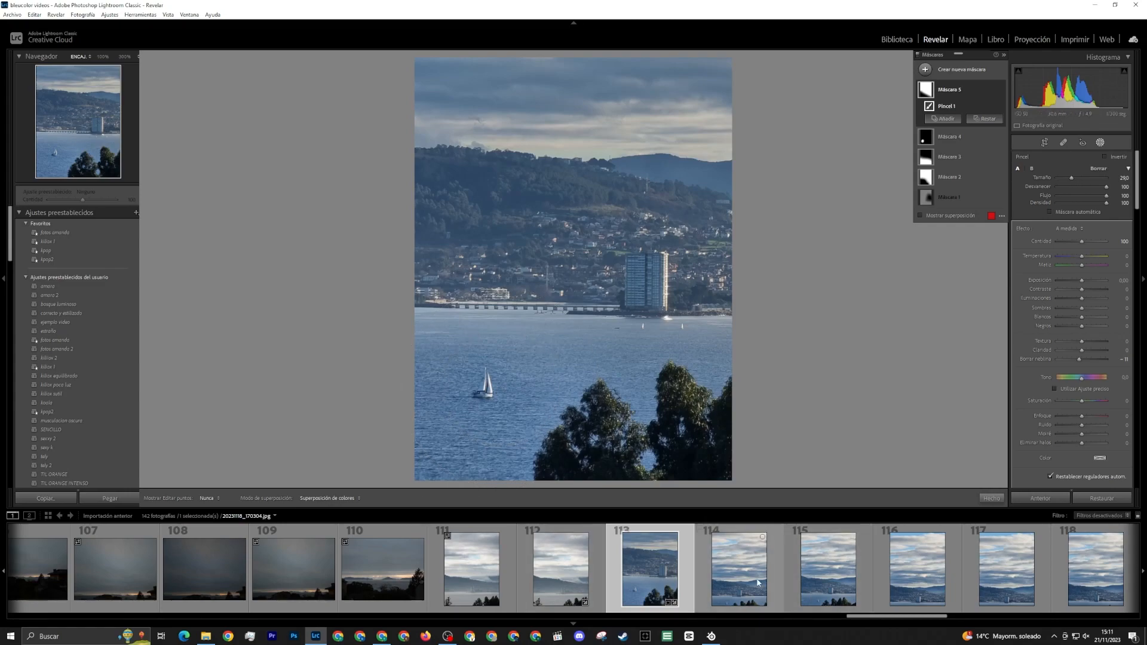
# Compare the edited photo 113 with the unedited photos 114, 116 and 117, and open photo 120
pyautogui.click(739, 568)
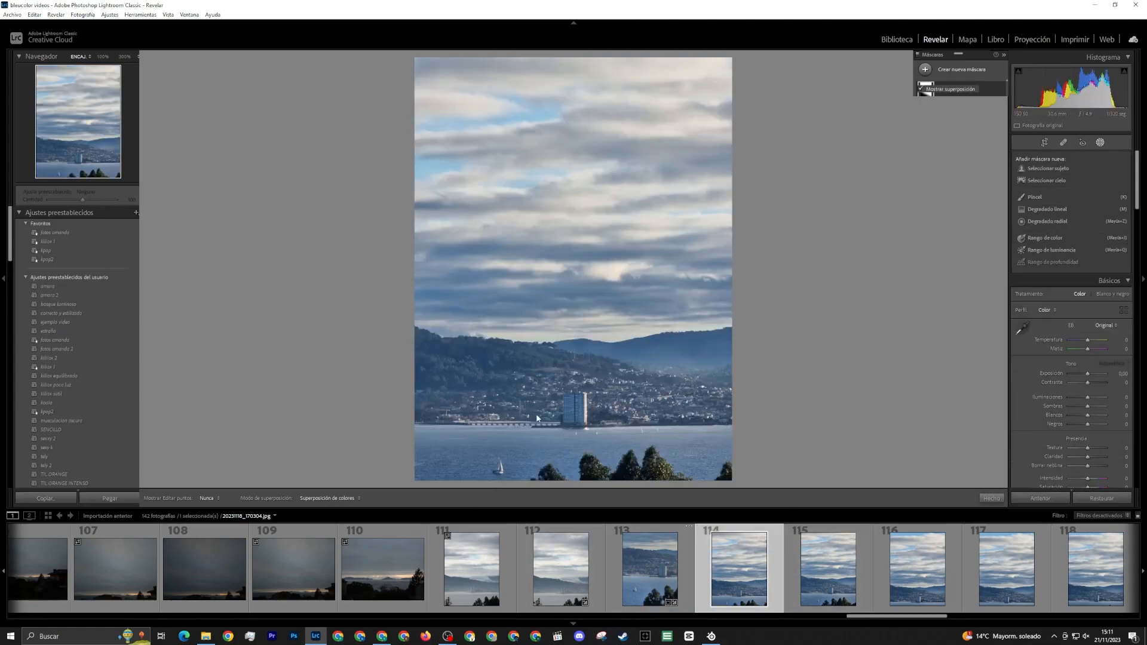
pyautogui.press('Left')
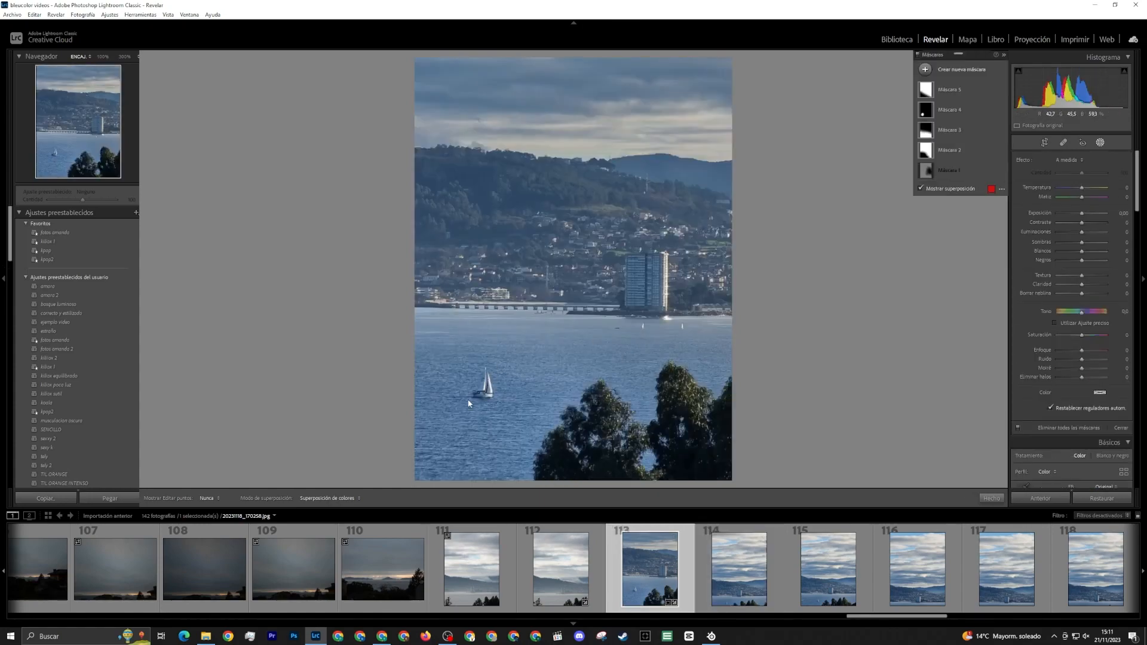
pyautogui.scroll(-3, 649, 554)
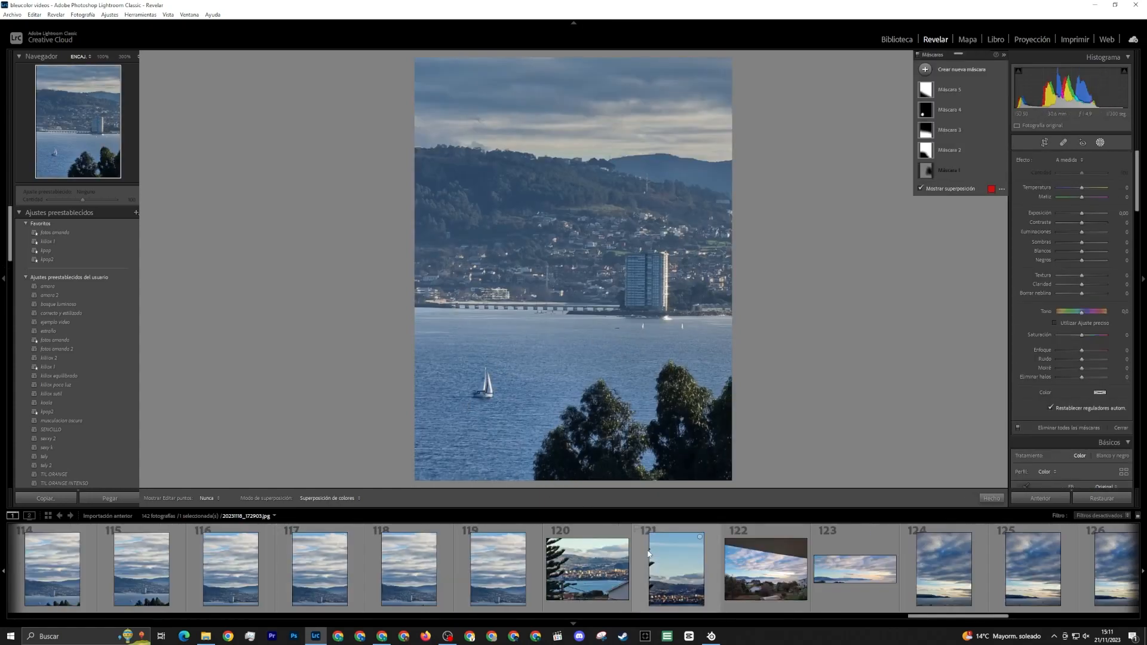
pyautogui.scroll(2, 539, 547)
pyautogui.click(518, 583)
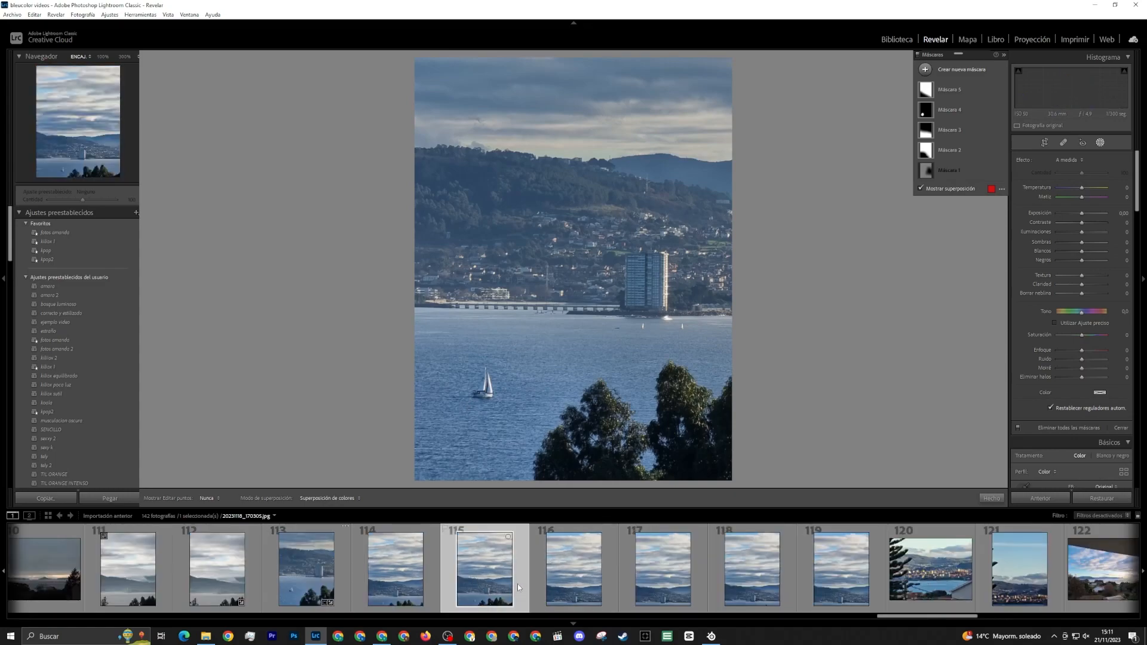
pyautogui.click(584, 589)
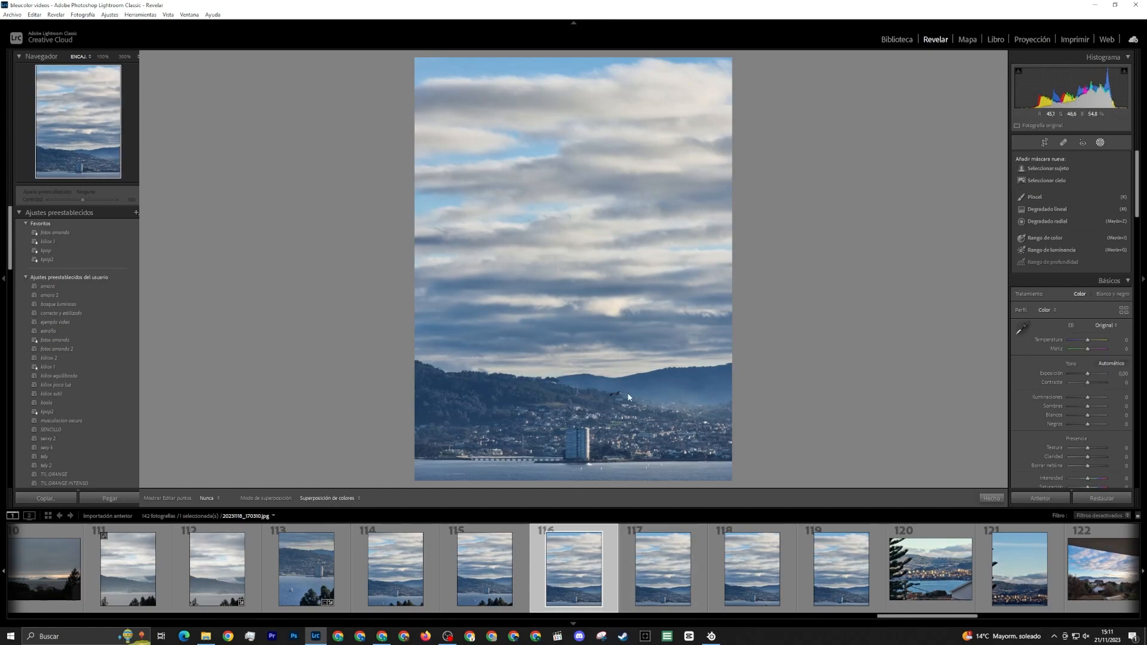
pyautogui.click(673, 552)
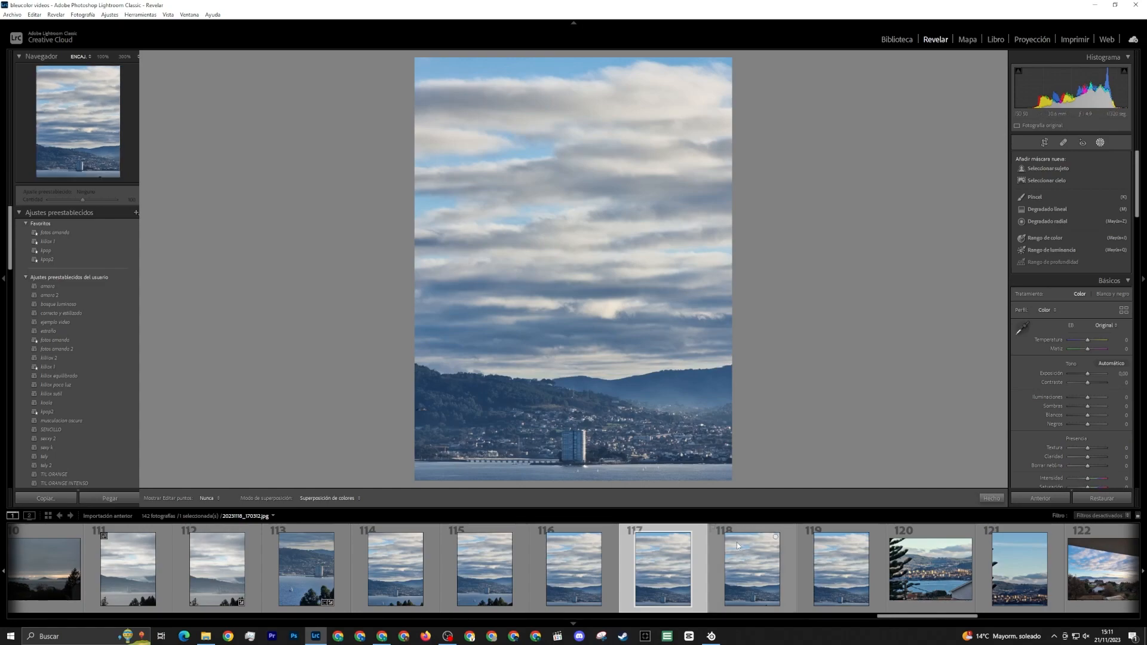
pyautogui.click(914, 604)
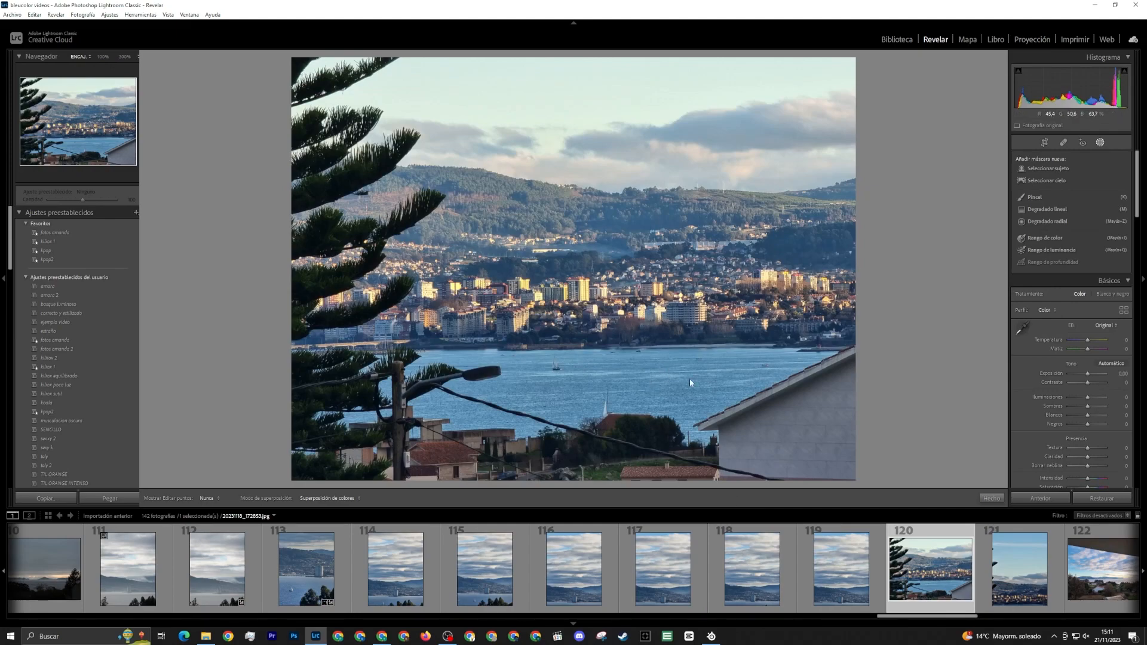
# Straighten photo 120 with a crop angle of -0.42 at its original aspect
pyautogui.click(1046, 141)
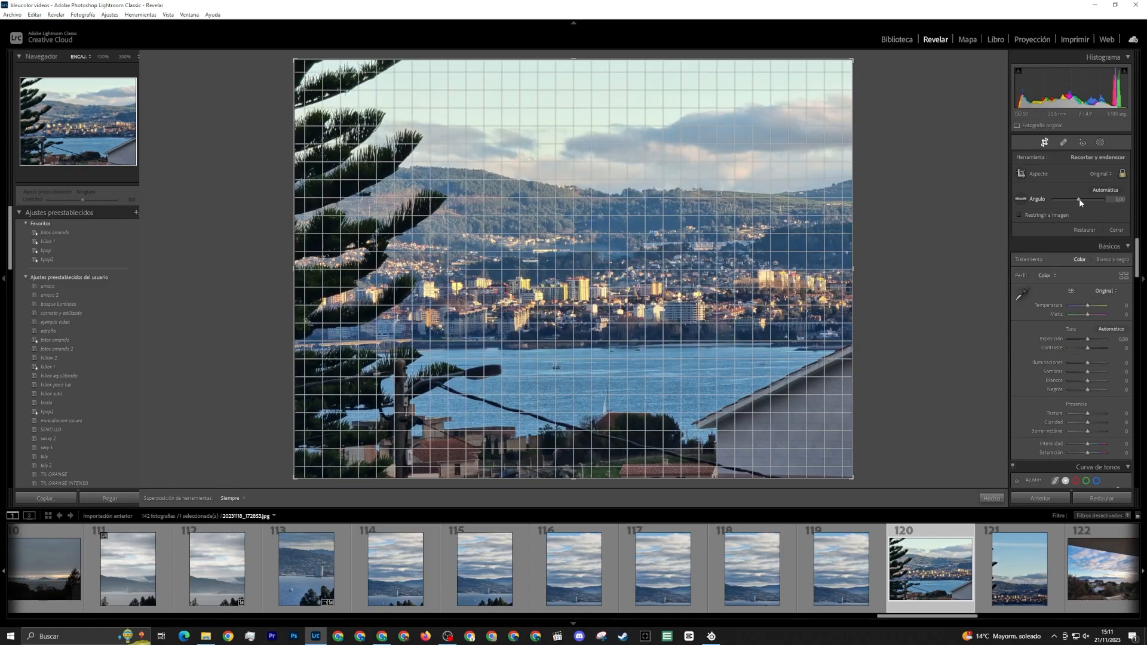
pyautogui.moveTo(1080, 202); pyautogui.dragTo(1080, 203)
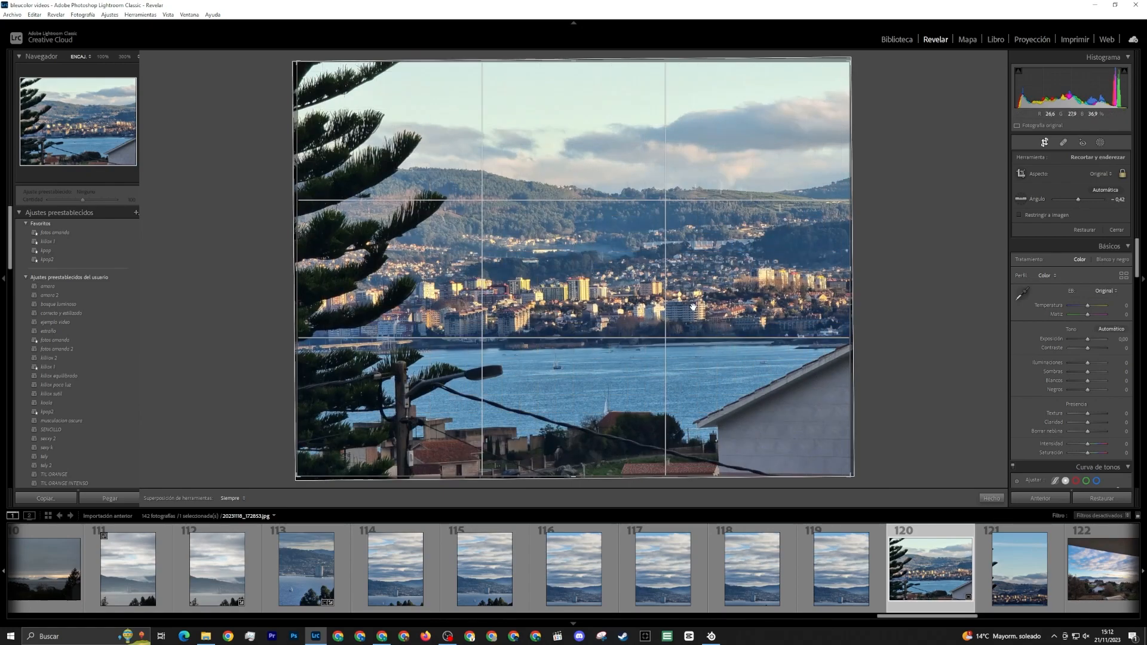
pyautogui.press('Return')
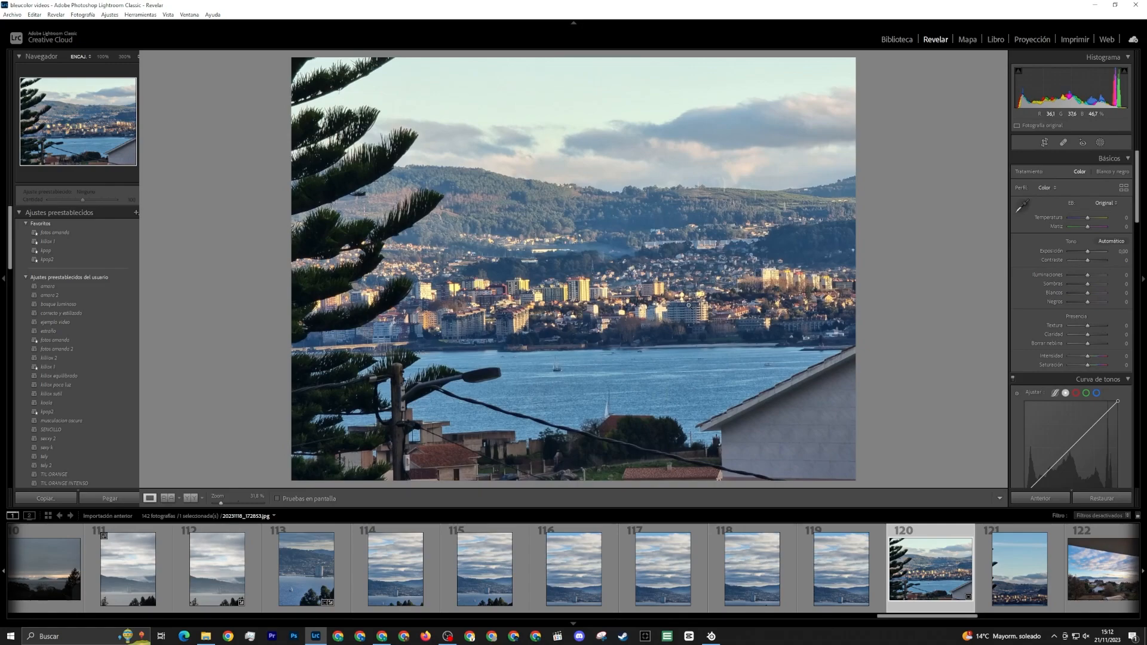
# Straighten photo 120 using the lamp post as the vertical reference, keeping the original aspect
pyautogui.click(1045, 143)
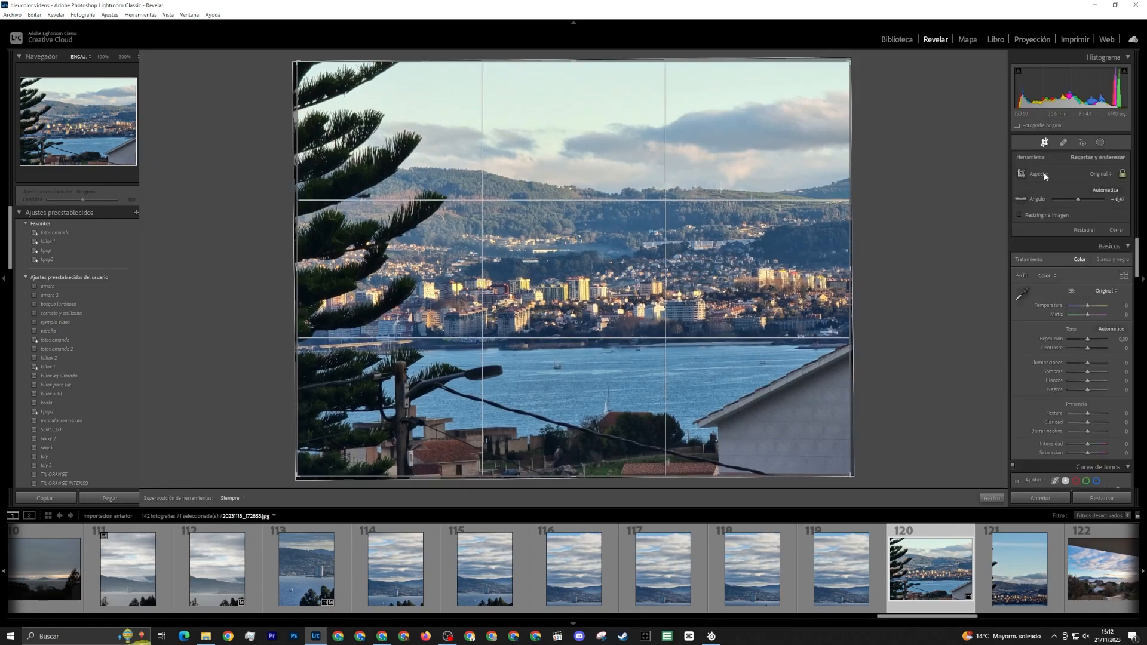
pyautogui.click(1022, 201)
pyautogui.moveTo(393, 365); pyautogui.dragTo(395, 473)
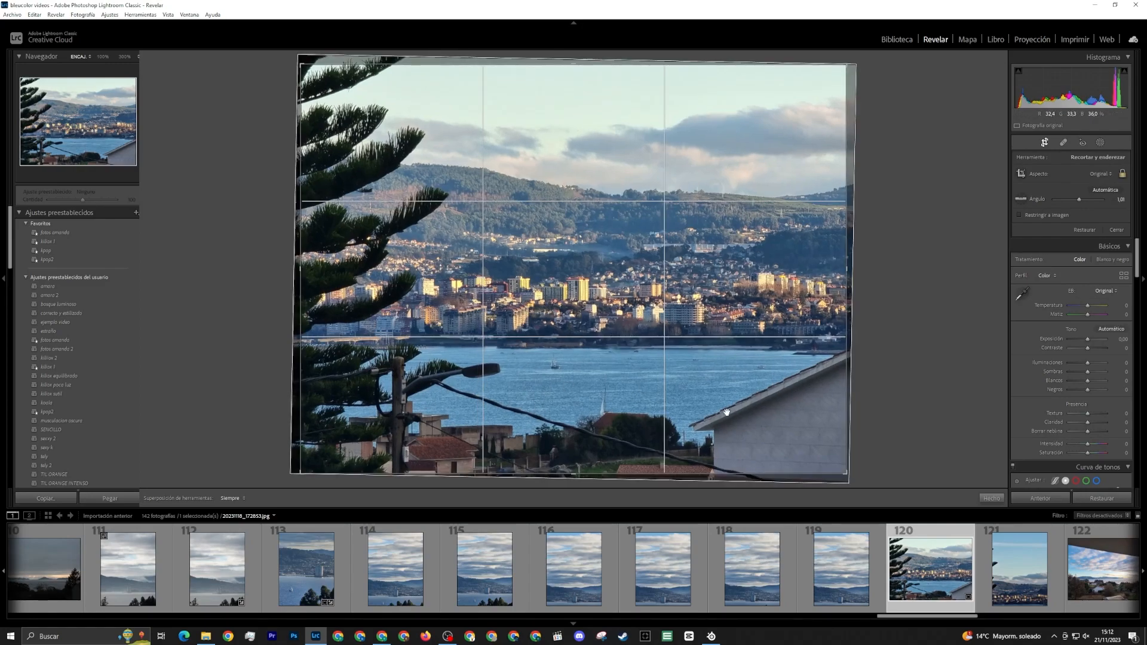
pyautogui.press('Return')
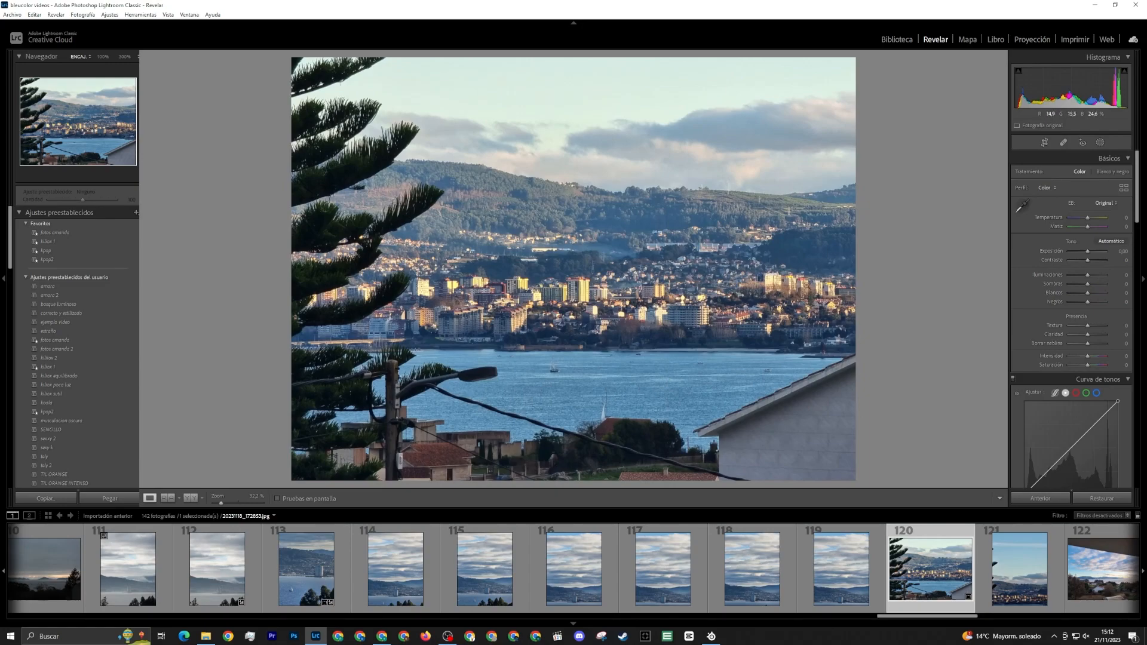
# Reopen the crop and straightening of photo 120 for further adjustment
pyautogui.press('r')
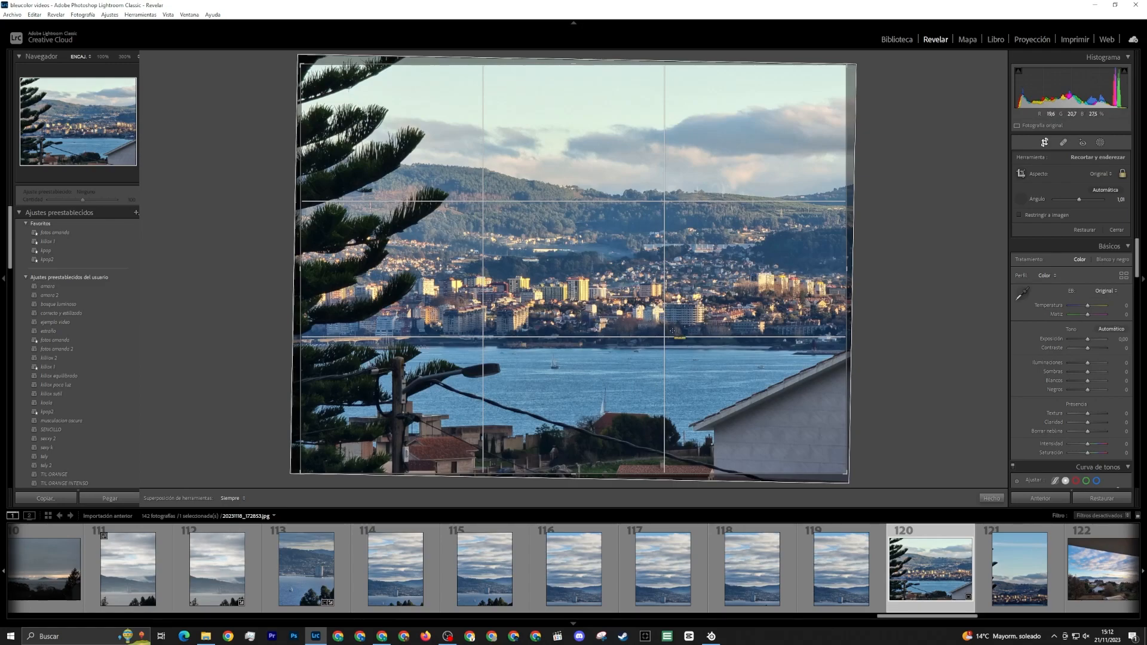
# Apply photo 120's crop, then brush a mask over the sky, hills, water and foreground with exposure -0.44
pyautogui.press('Return')
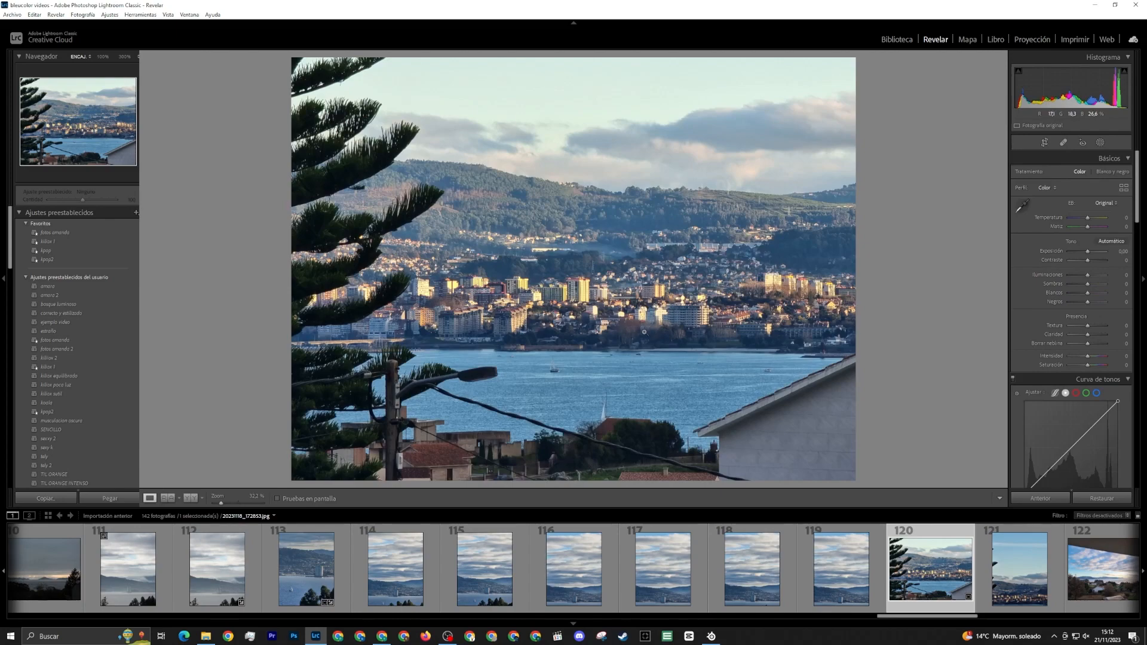
pyautogui.click(1104, 143)
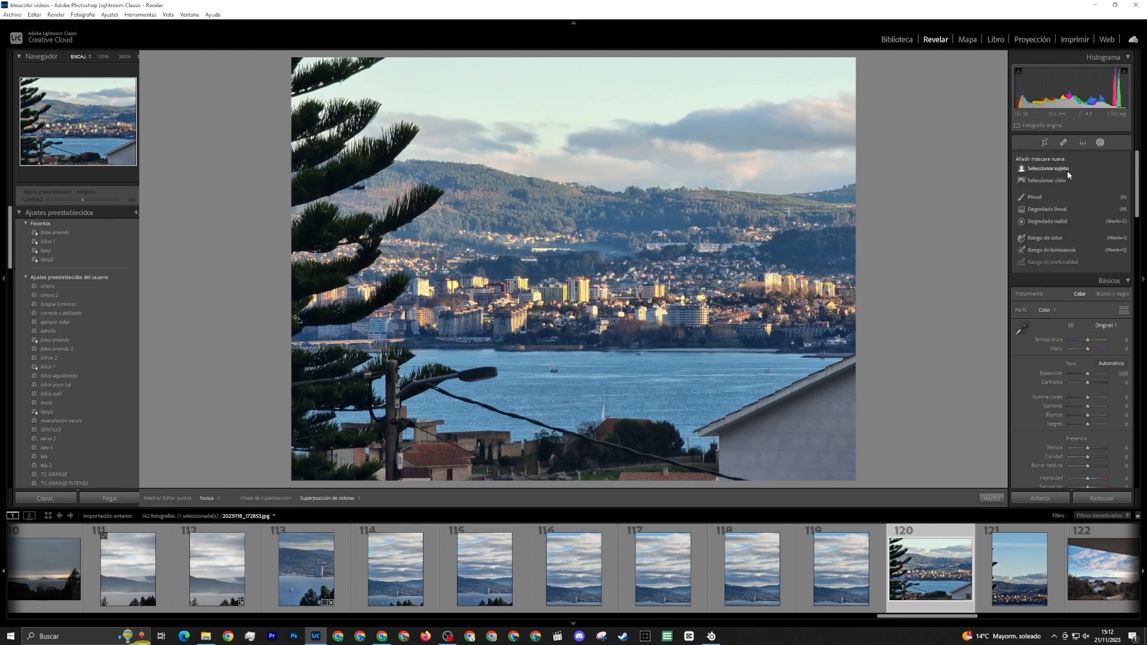
pyautogui.click(1035, 197)
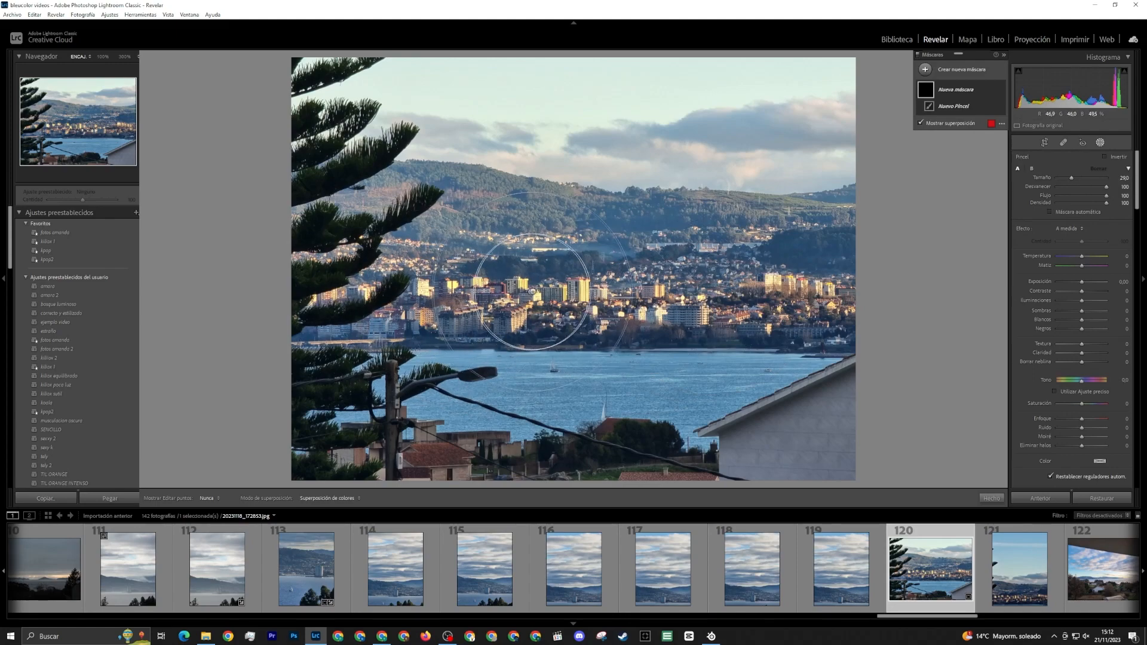
pyautogui.scroll(2, 828, 414)
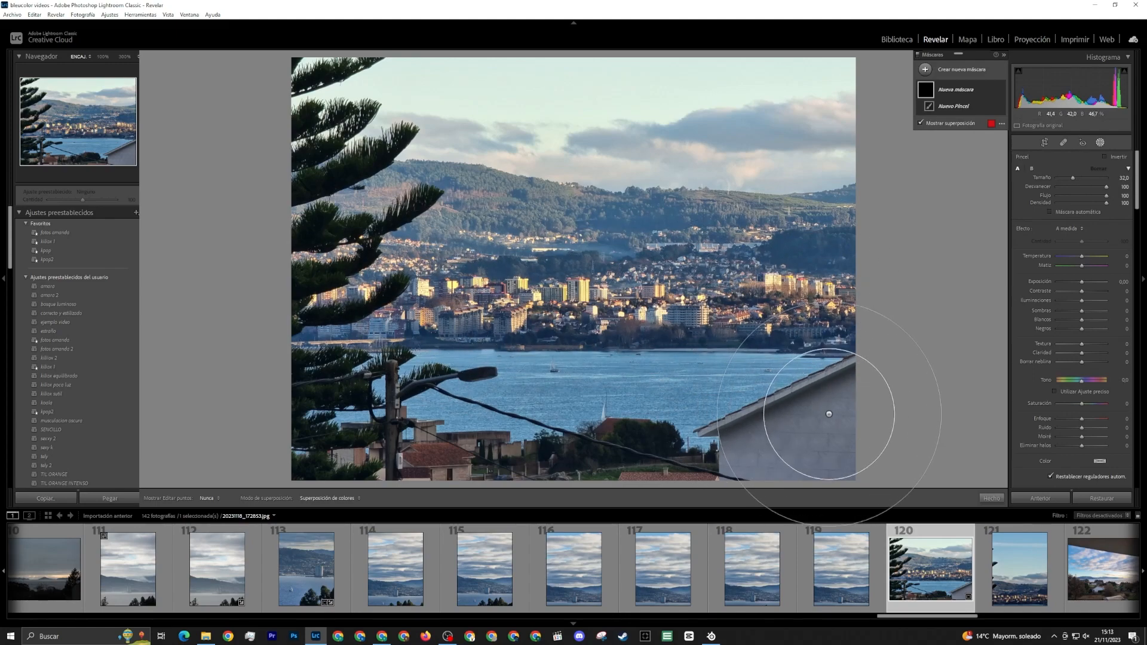
pyautogui.moveTo(829, 414)
pyautogui.mouseDown()
pyautogui.moveTo(294, 409)
pyautogui.moveTo(653, 448)
pyautogui.mouseUp()
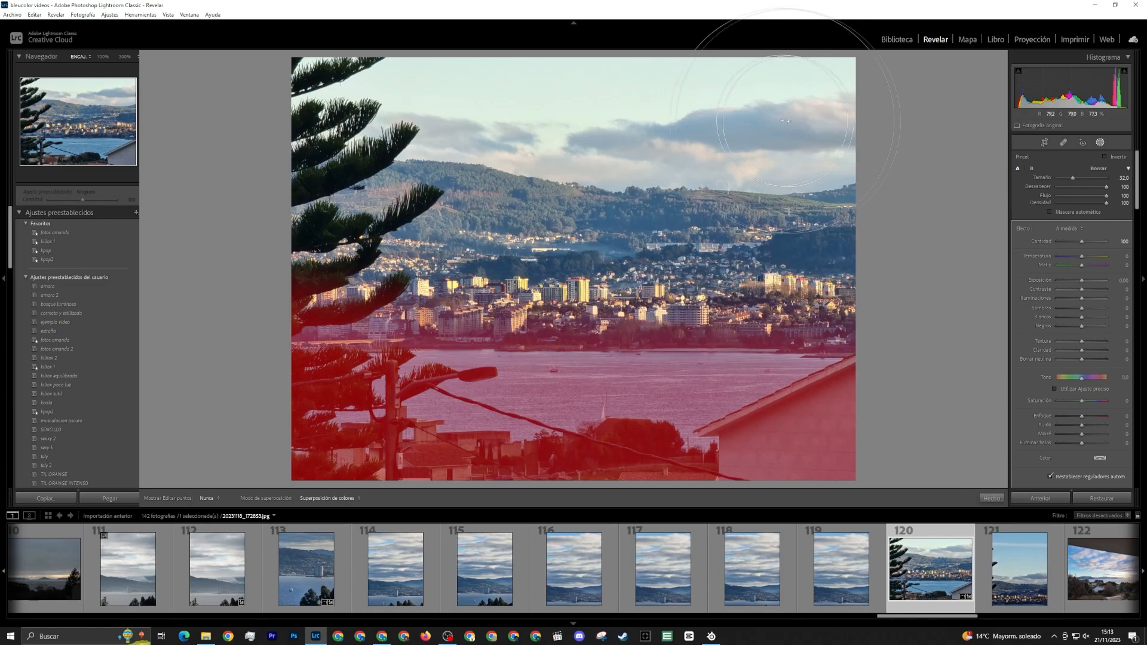
pyautogui.moveTo(786, 121)
pyautogui.mouseDown()
pyautogui.moveTo(418, 138)
pyautogui.moveTo(795, 155)
pyautogui.mouseUp()
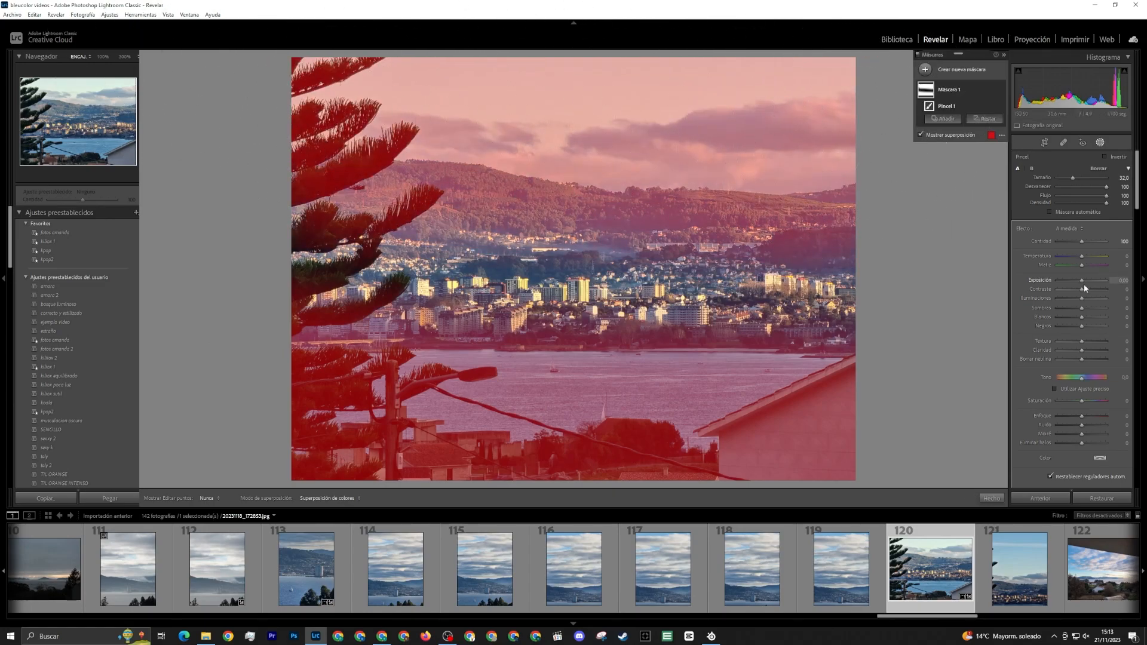
pyautogui.moveTo(1084, 283); pyautogui.dragTo(1079, 281)
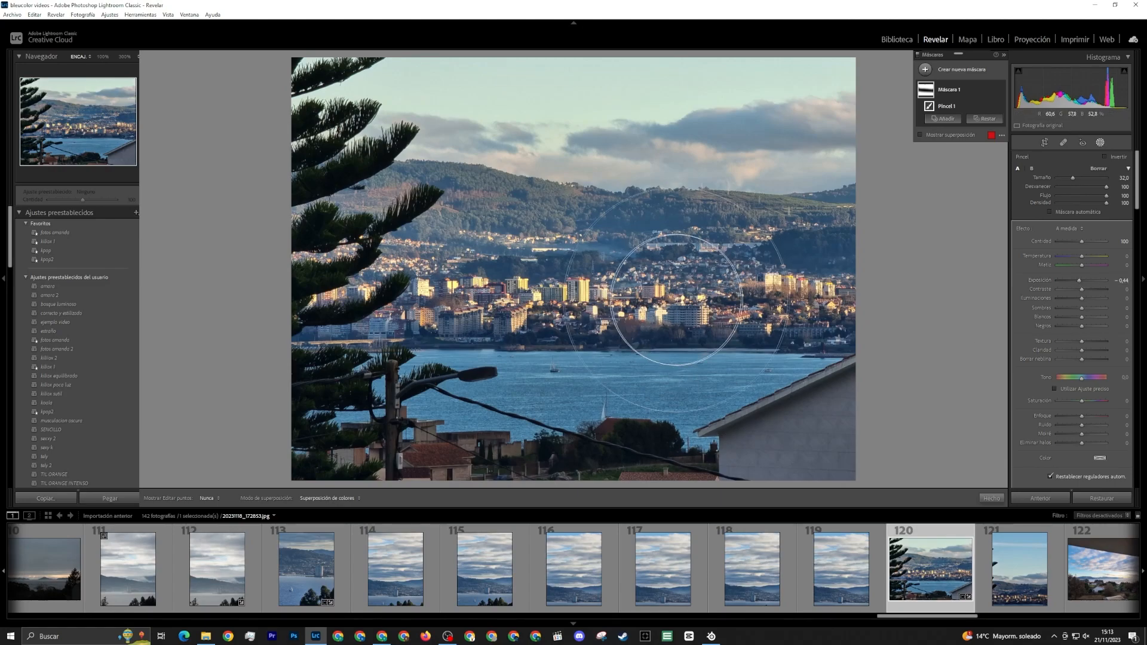
# Brush a second mask across the town strip in photo 120, set its contrast to 13, and finish masking
pyautogui.click(928, 70)
pyautogui.click(967, 116)
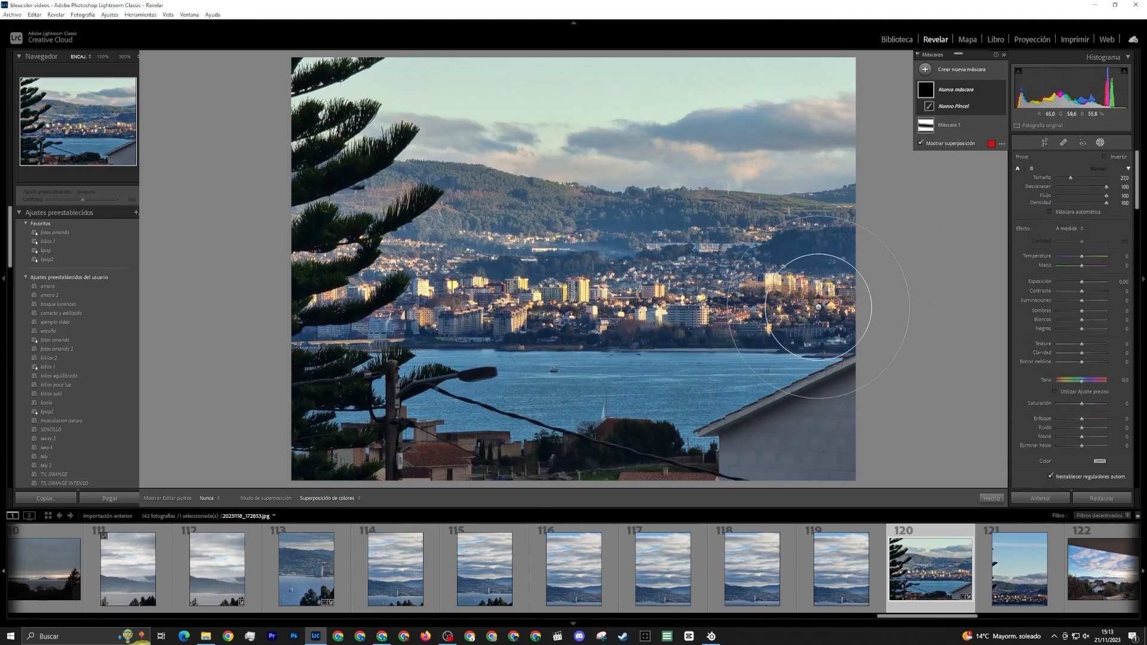
pyautogui.moveTo(825, 308); pyautogui.dragTo(346, 295)
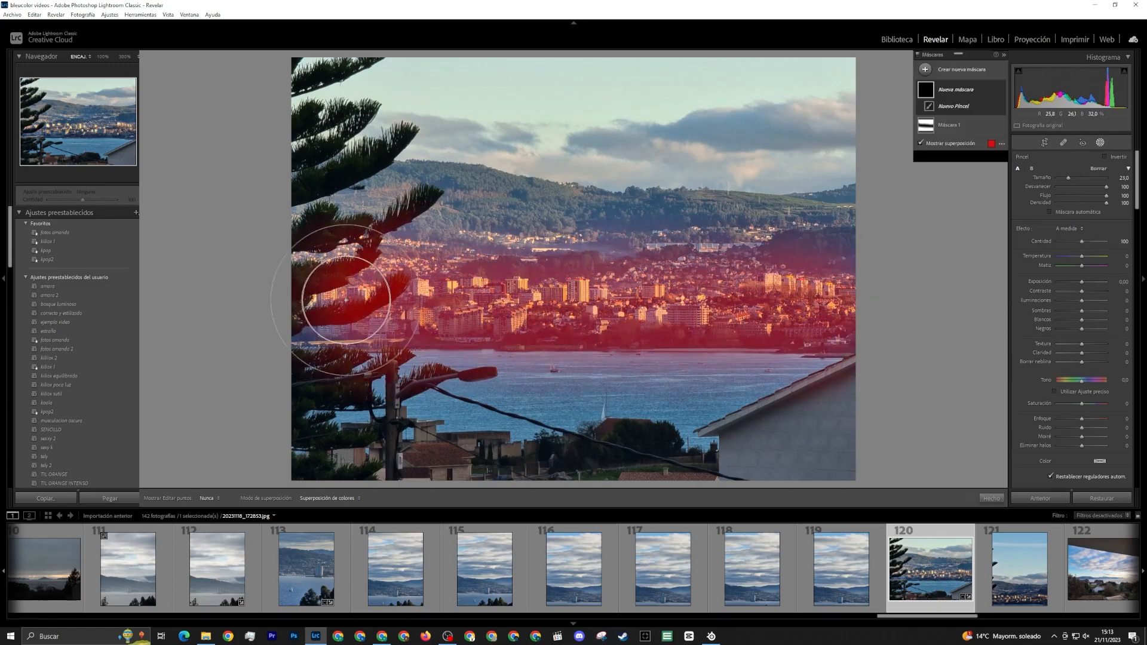
pyautogui.moveTo(1083, 293); pyautogui.dragTo(1085, 293)
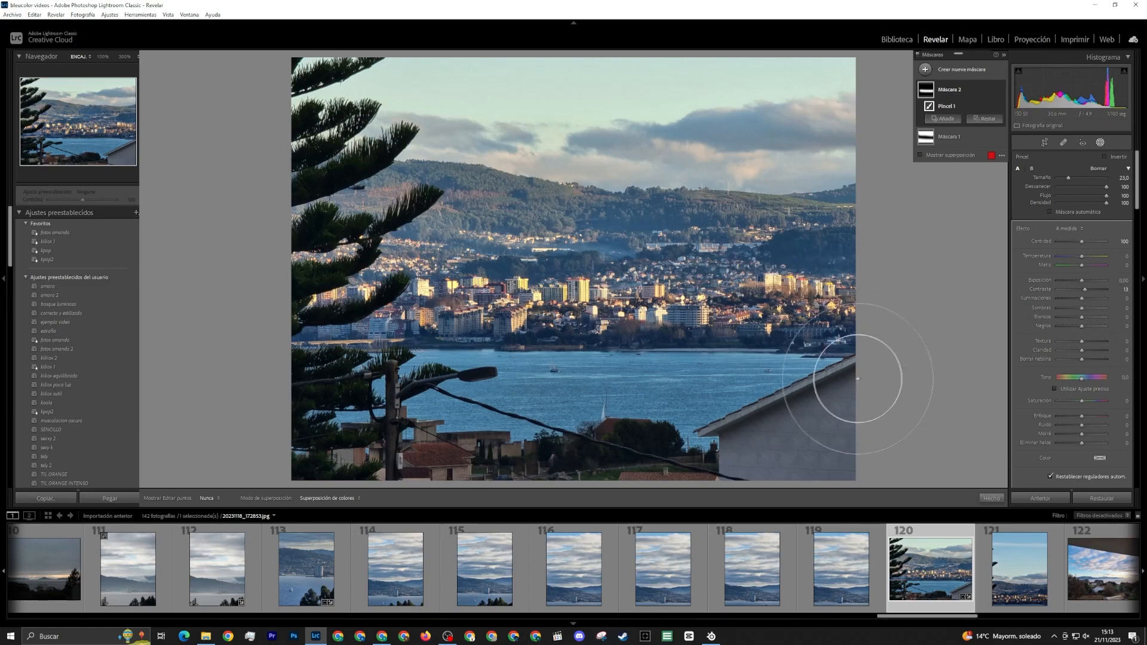
pyautogui.click(1101, 144)
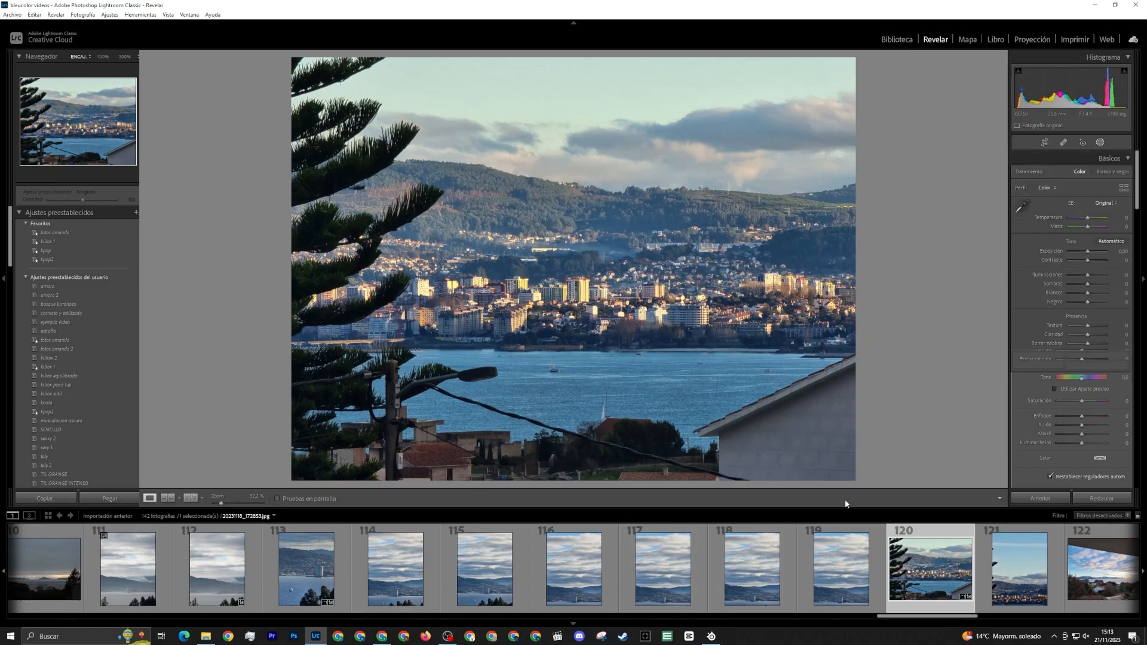
# Compare photo 120 before and after its edits, and compare its composition with photo 121
pyautogui.click(190, 498)
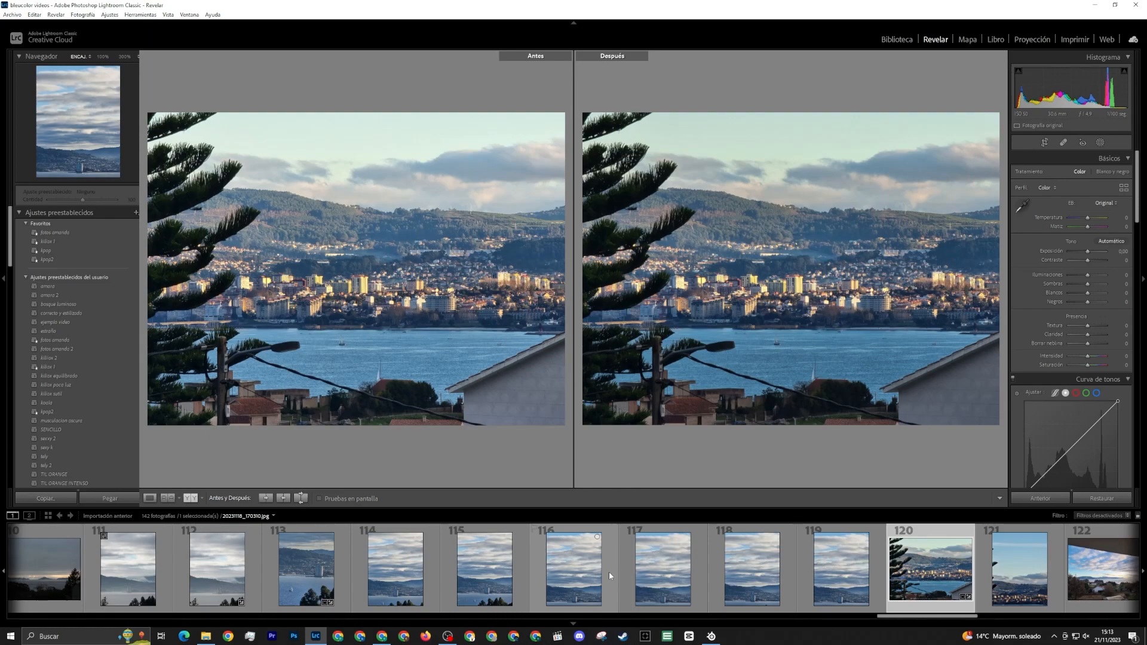
pyautogui.click(1009, 573)
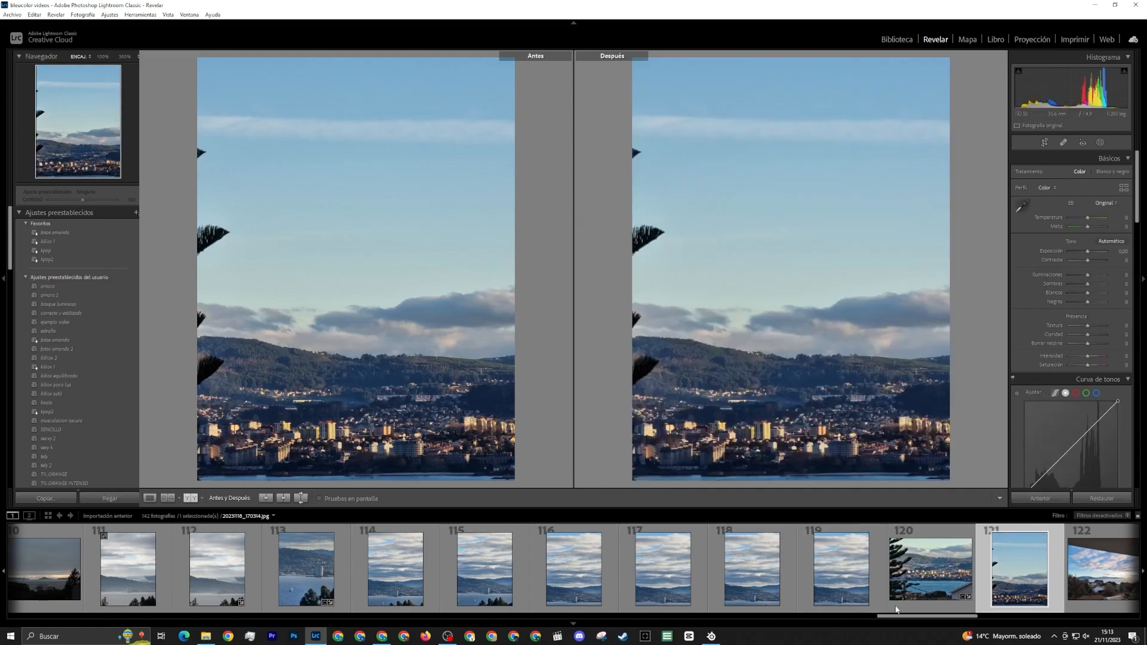
pyautogui.click(896, 606)
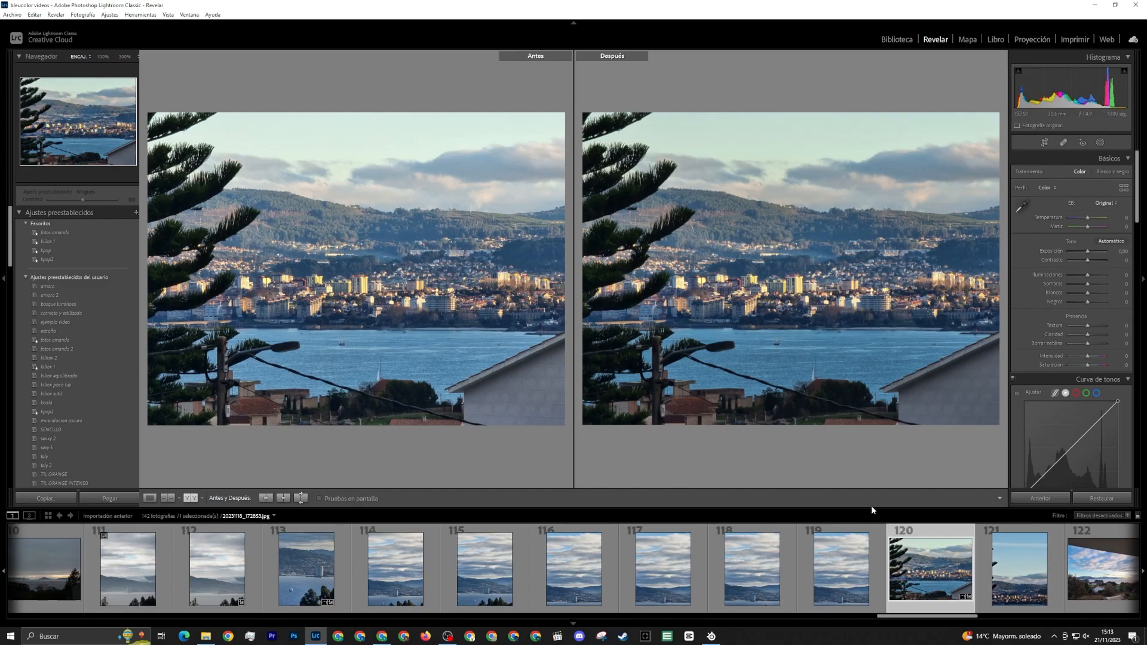
pyautogui.click(1013, 598)
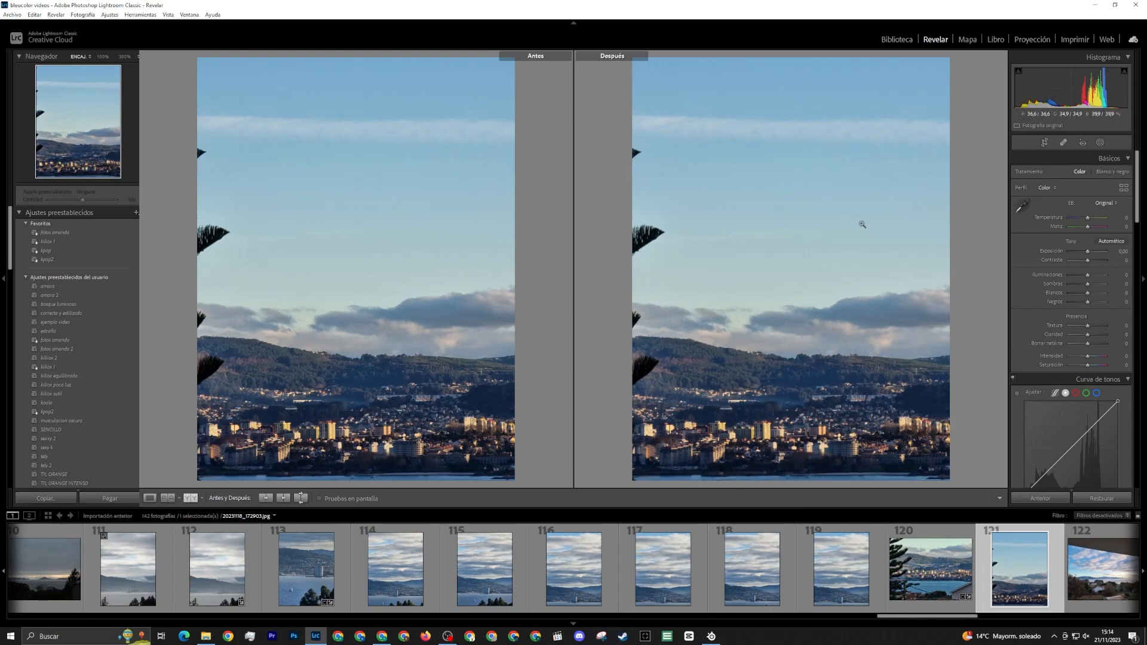
# Crop photo 121 at its original aspect to cut out the tree branches and part of the upper sky
pyautogui.press('r')
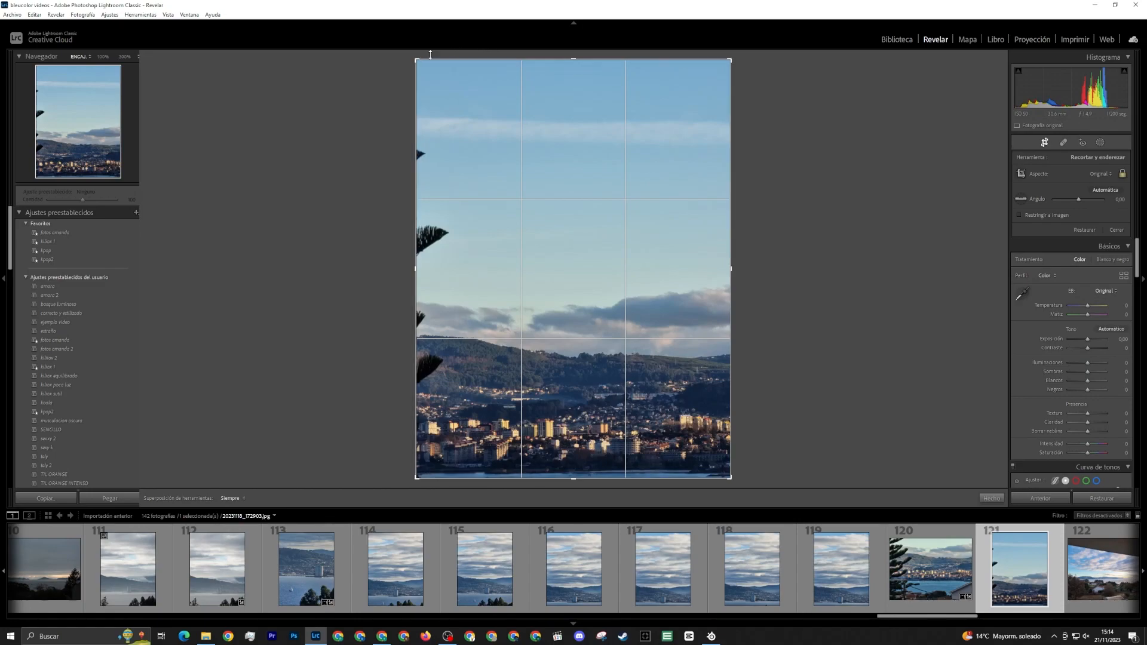
pyautogui.moveTo(417, 60); pyautogui.dragTo(435, 72)
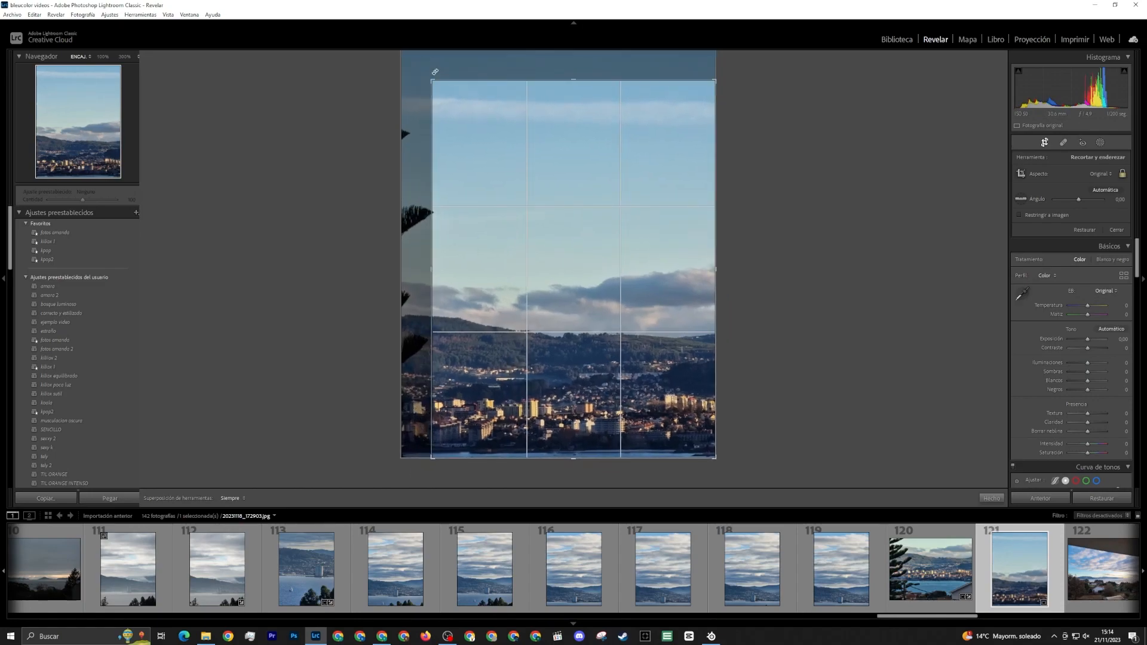
pyautogui.press('Return')
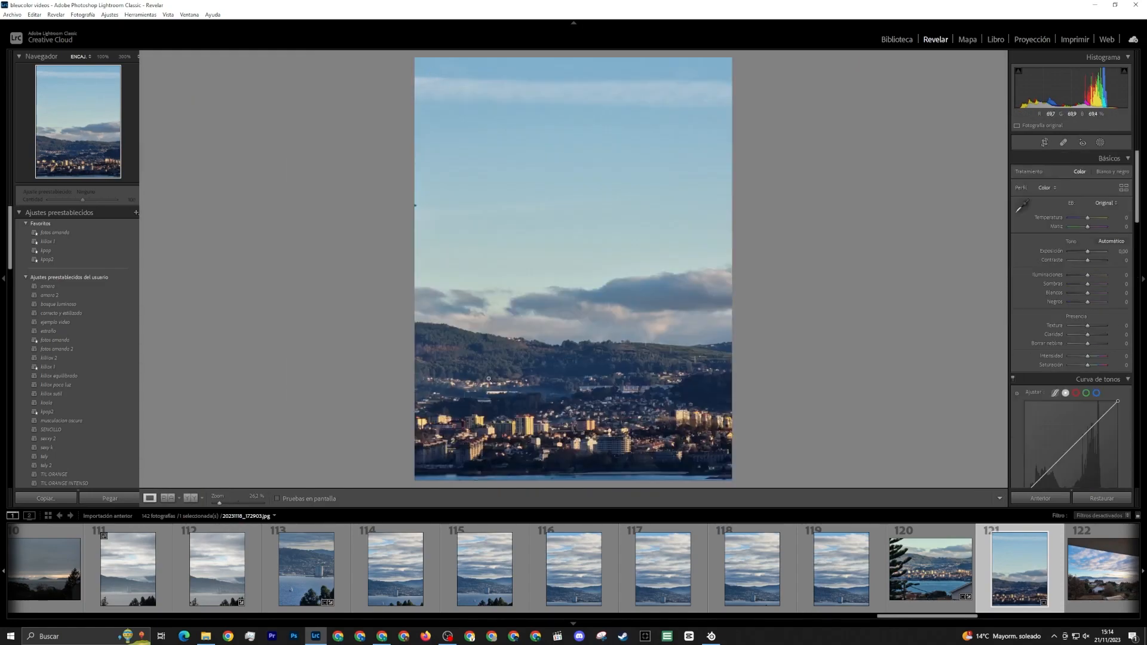
pyautogui.click(1044, 142)
pyautogui.moveTo(431, 78); pyautogui.dragTo(435, 85)
pyautogui.press('Return')
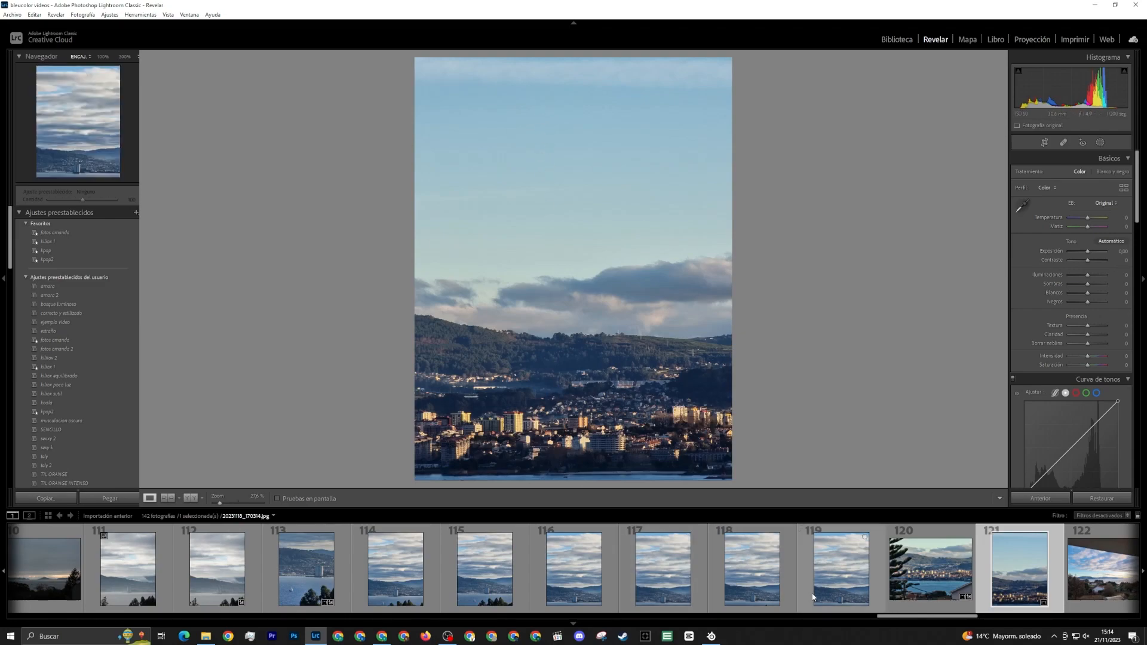
# Compare the compositions of photo 119, photo 122 with the overhanging roof, and panorama 123
pyautogui.scroll(-3, 987, 593)
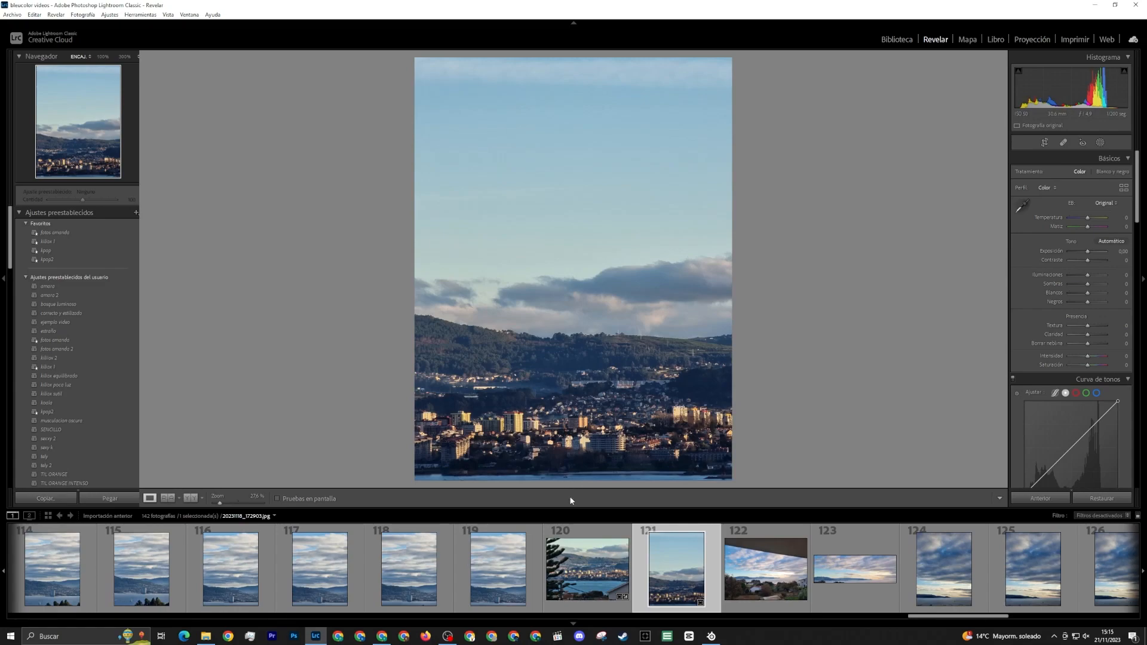
pyautogui.click(496, 591)
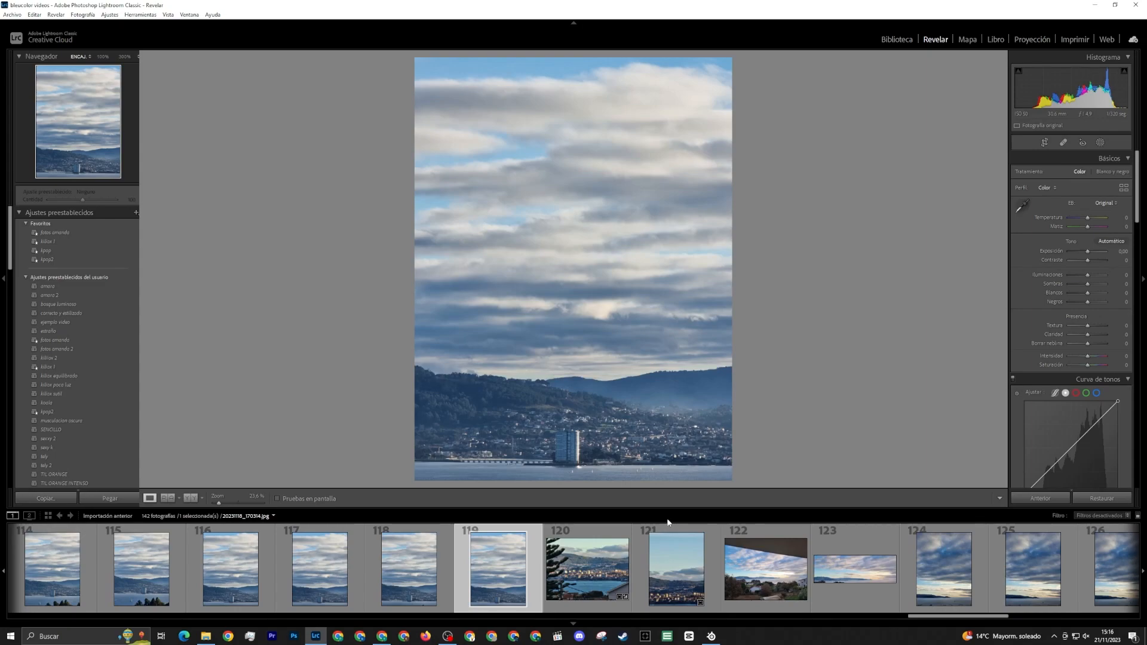
pyautogui.click(747, 565)
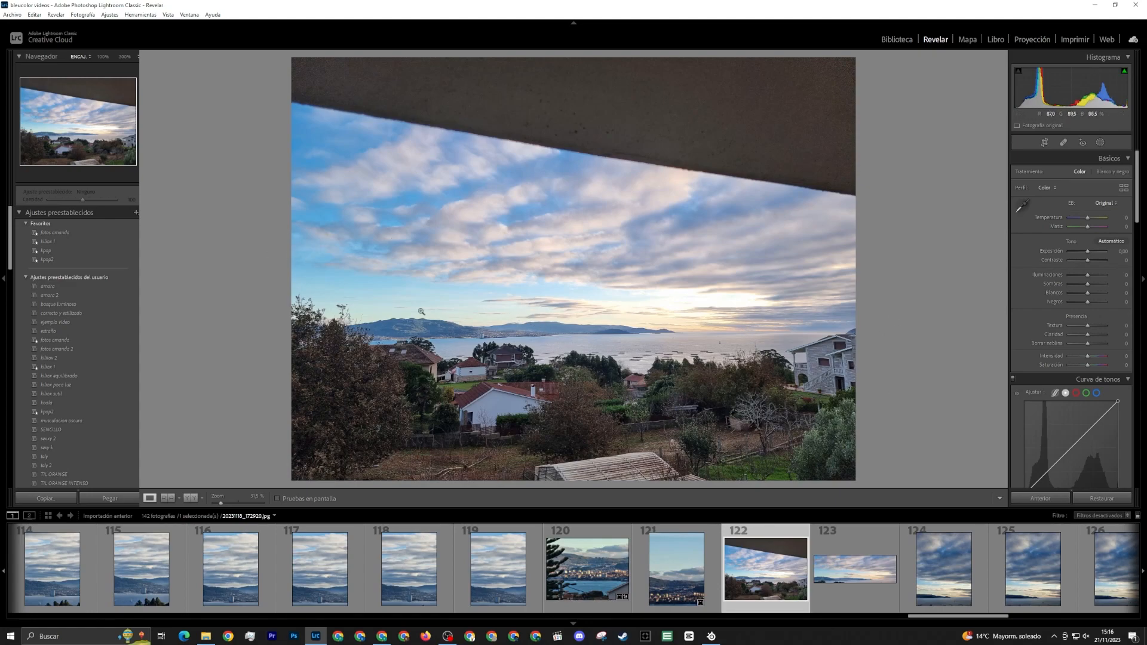
pyautogui.press('Right')
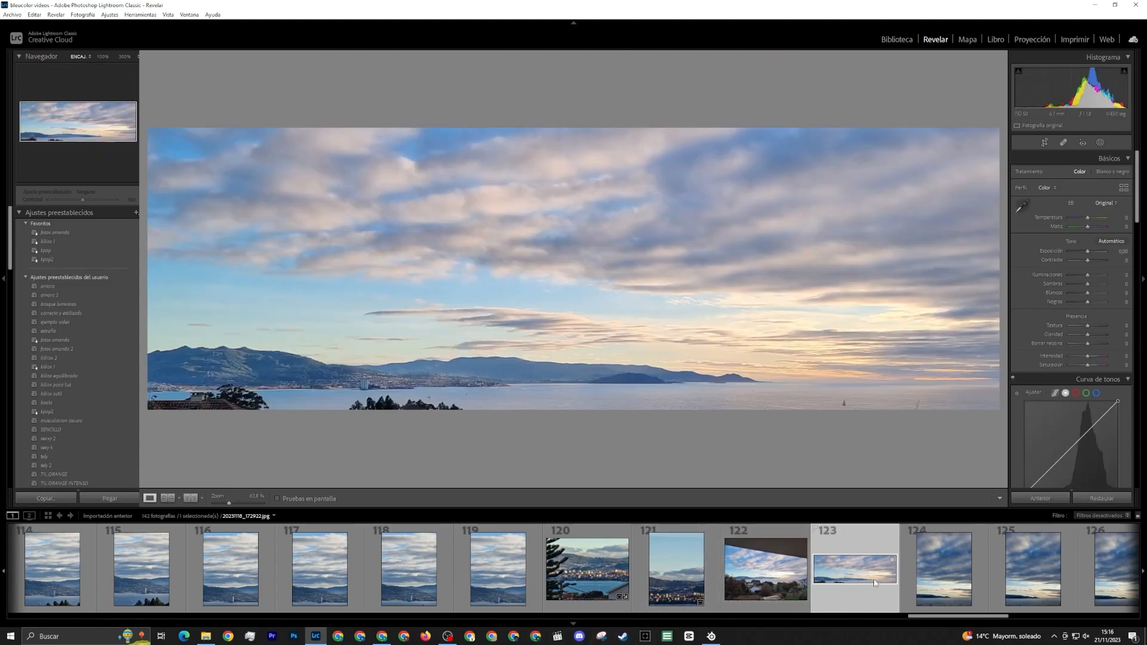
pyautogui.click(754, 582)
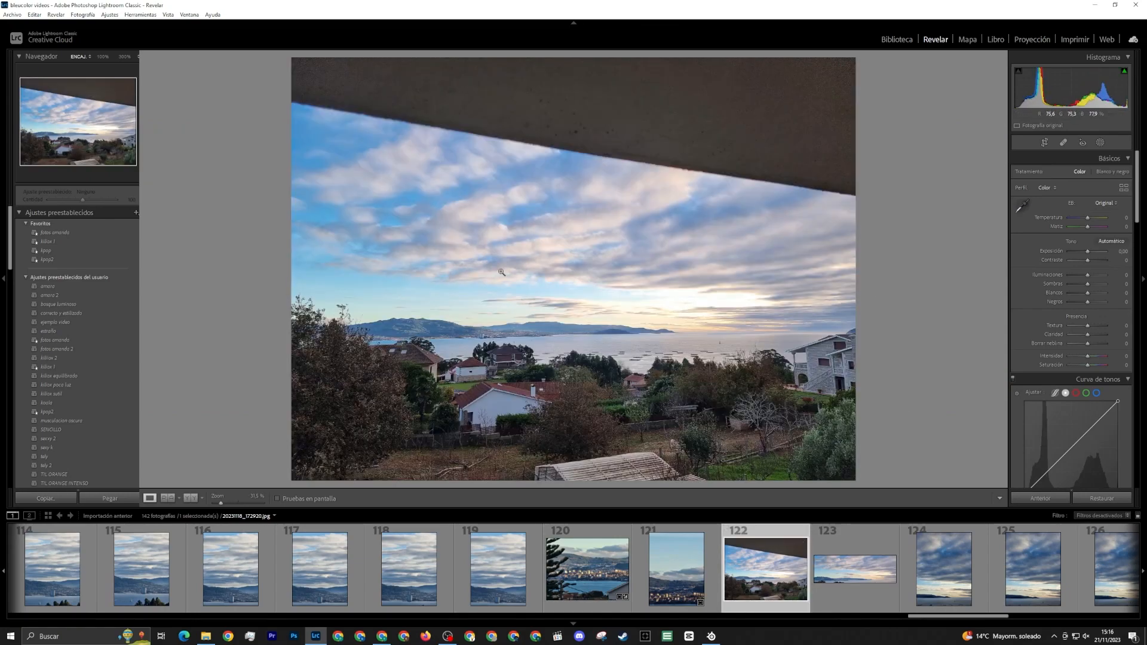
pyautogui.click(868, 564)
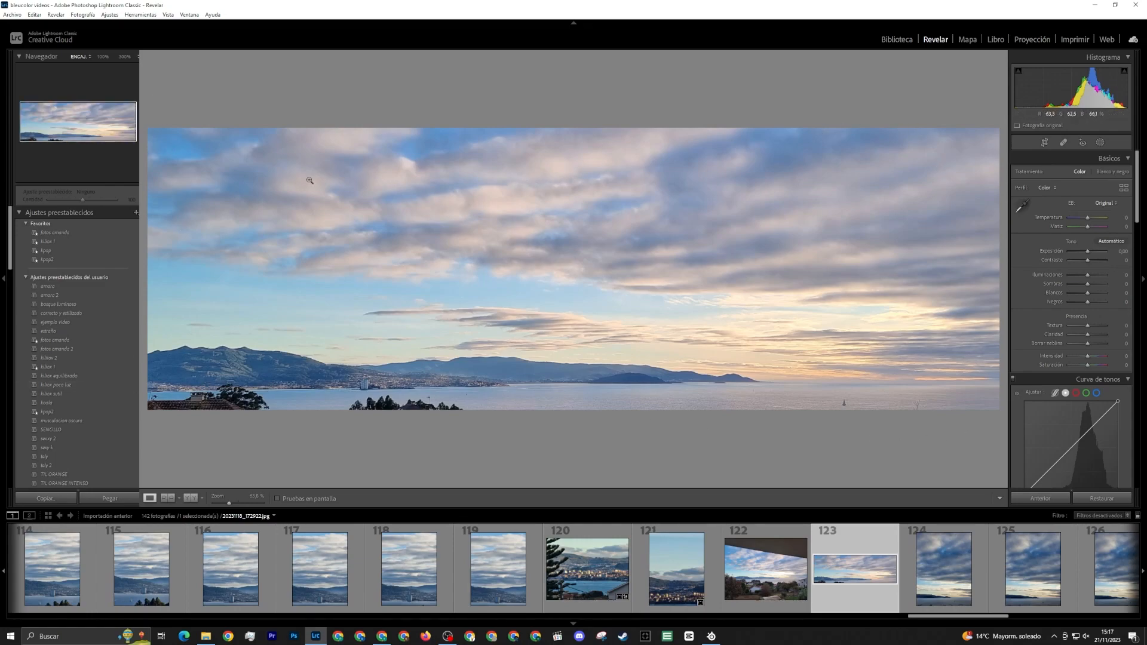
# Try cropping panorama 123 to a narrow vertical strip around the waterfront tower, and undo the crop
pyautogui.click(1046, 143)
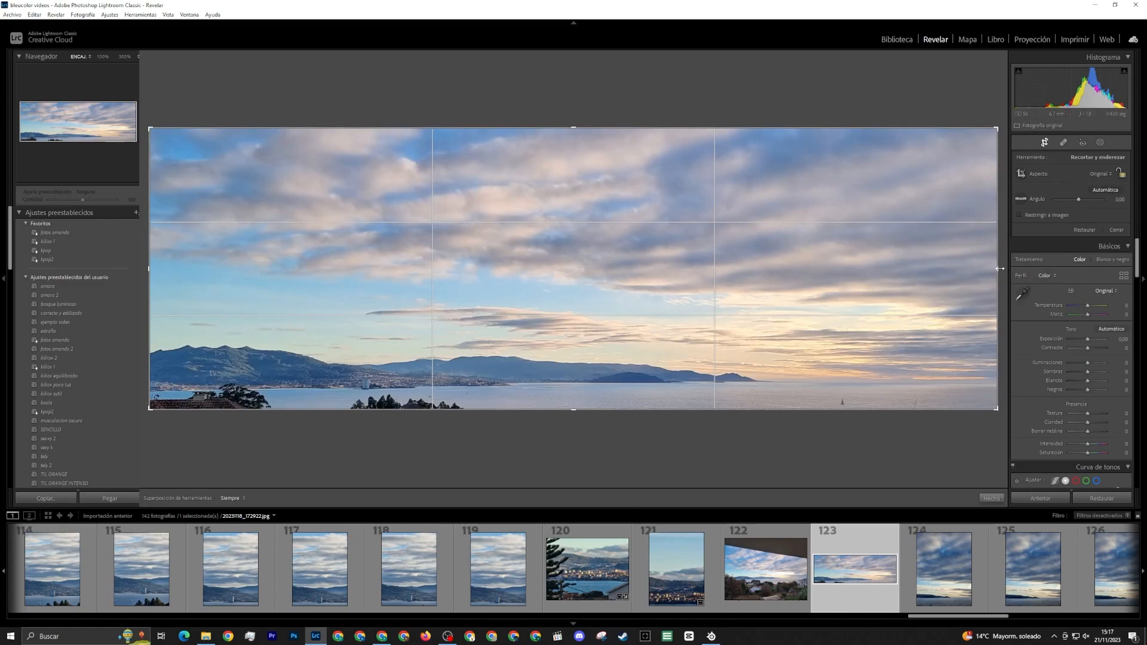
pyautogui.moveTo(997, 268); pyautogui.dragTo(630, 298)
pyautogui.moveTo(800, 299); pyautogui.dragTo(411, 331)
pyautogui.press('Return')
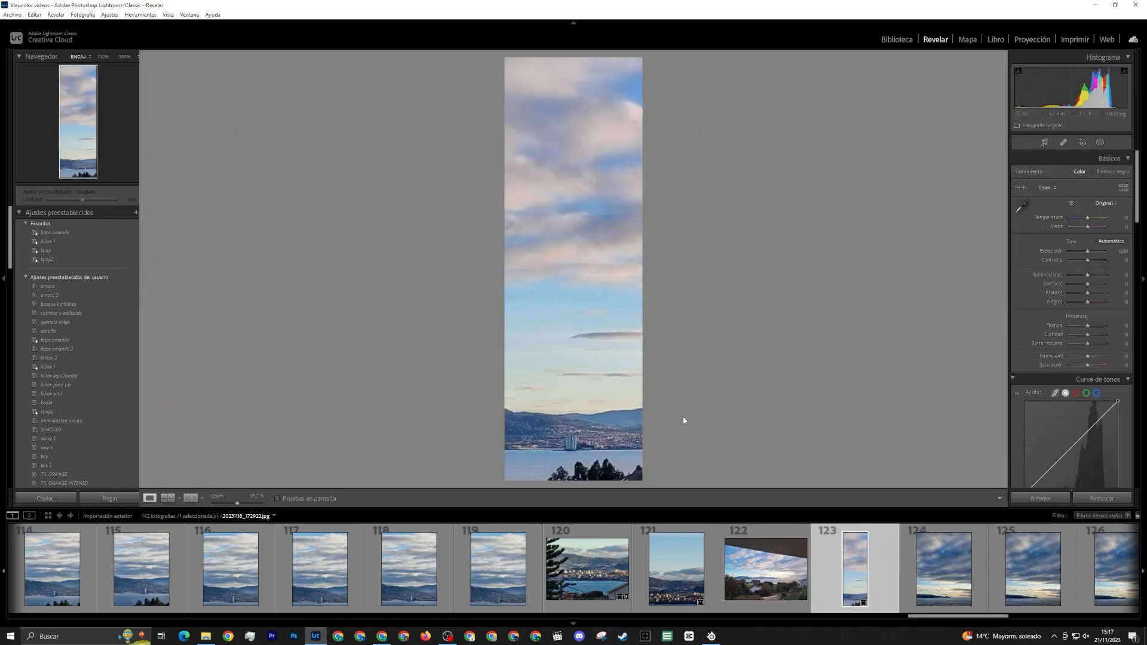
pyautogui.hotkey('ctrl', 'z')
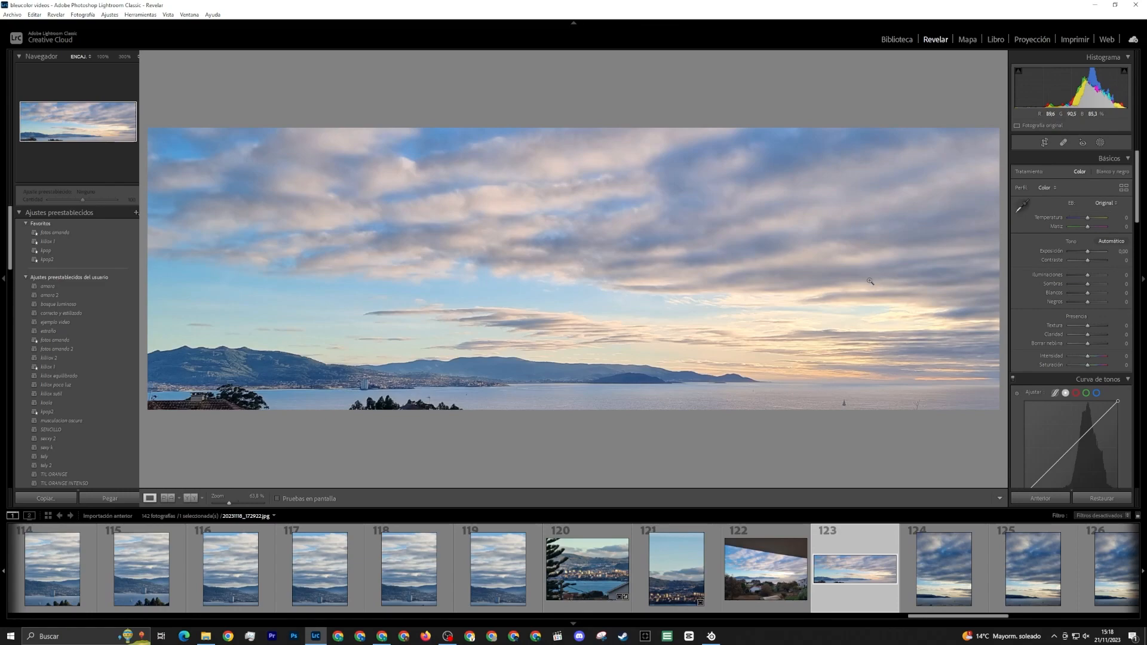
# Try rotating panorama 123 to the left, and undo the rotation
pyautogui.rightClick(870, 319)
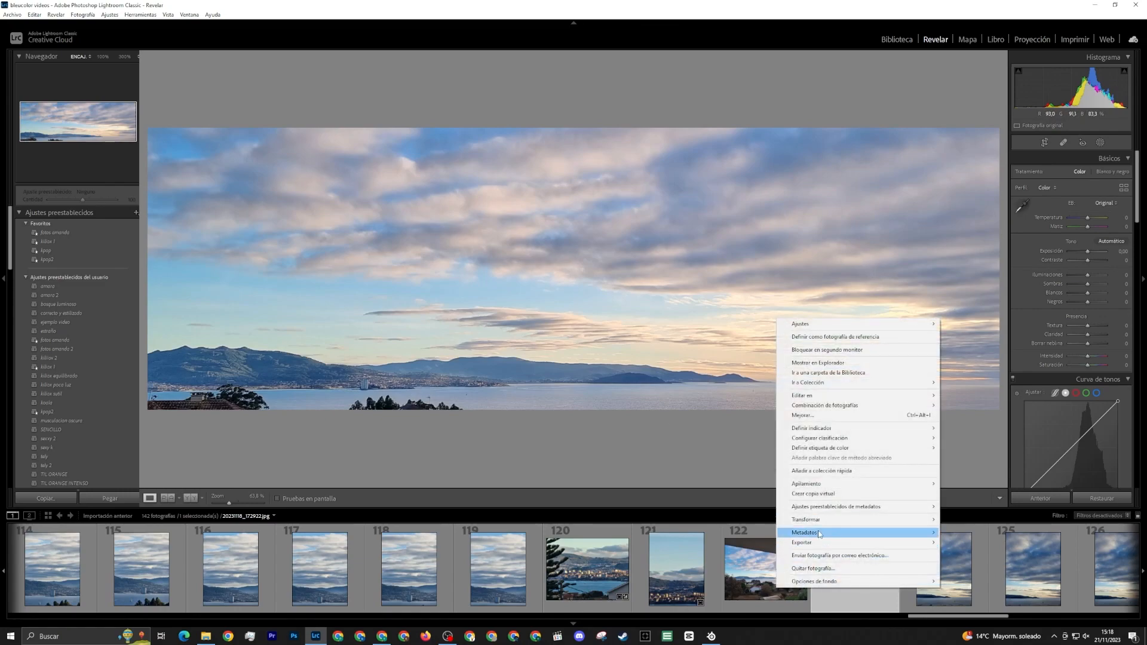
pyautogui.moveTo(821, 531)
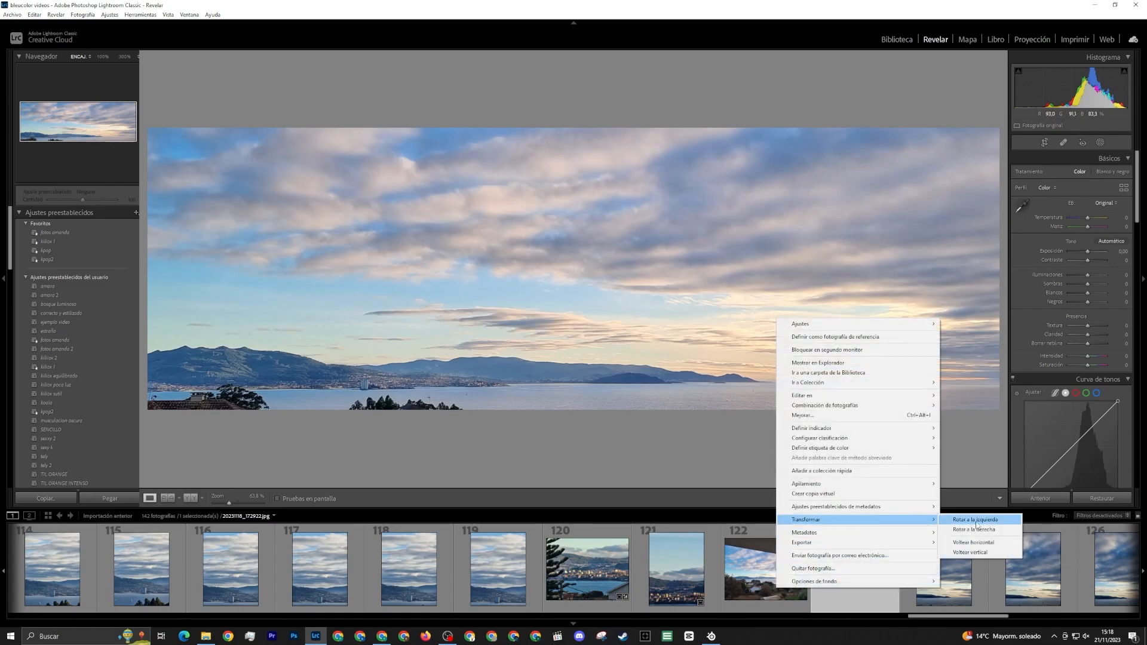
pyautogui.click(976, 520)
pyautogui.rightClick(876, 557)
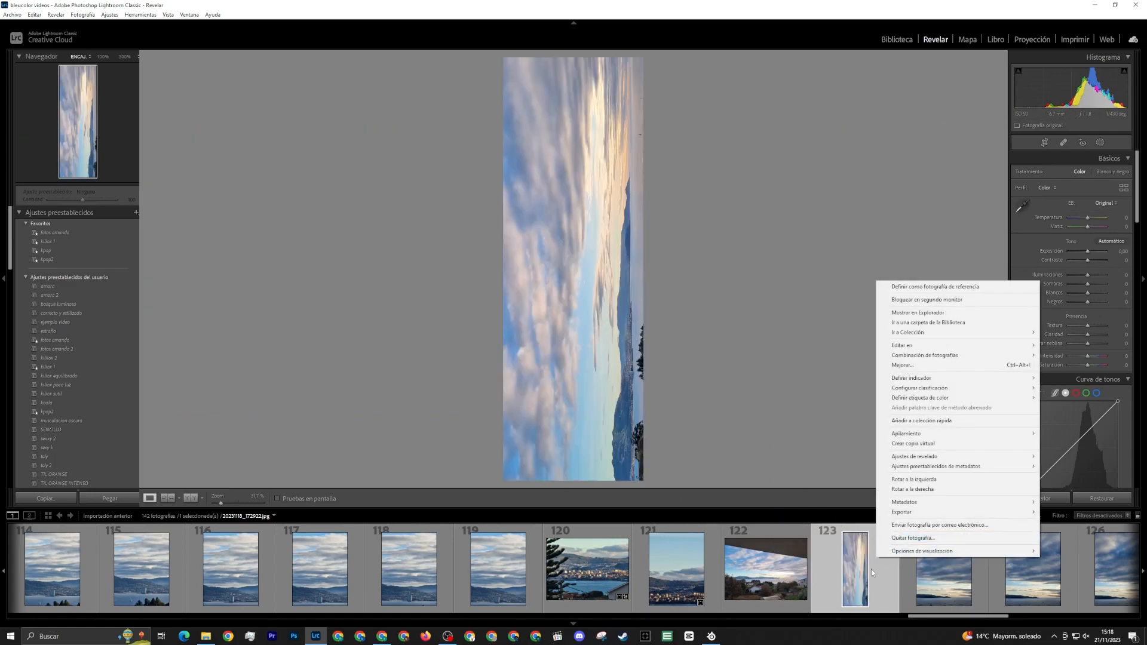
pyautogui.click(676, 447)
pyautogui.hotkey('ctrl', 'z')
# Try flipping panorama 123 horizontally, and undo the flip
pyautogui.rightClick(675, 442)
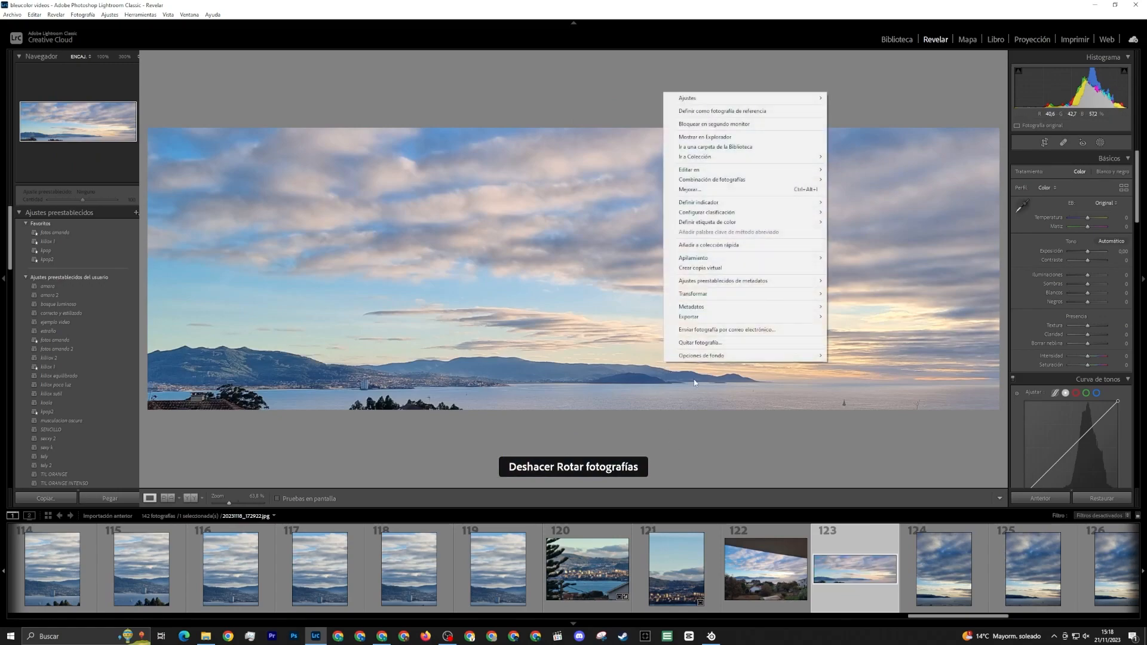
pyautogui.moveTo(716, 293)
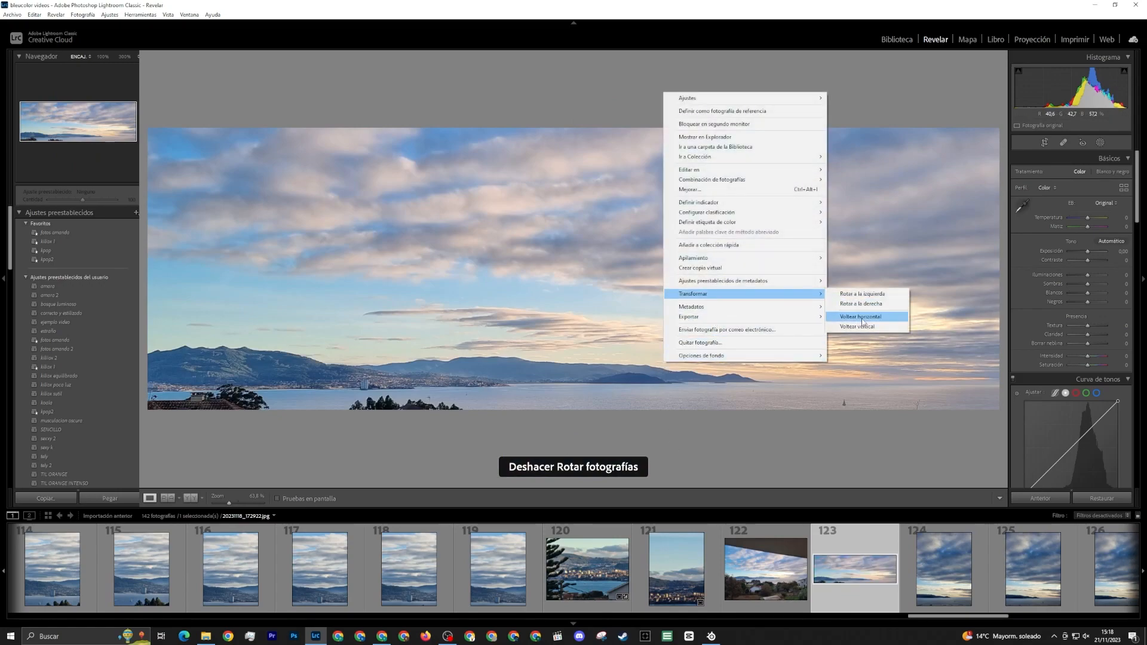
pyautogui.click(845, 315)
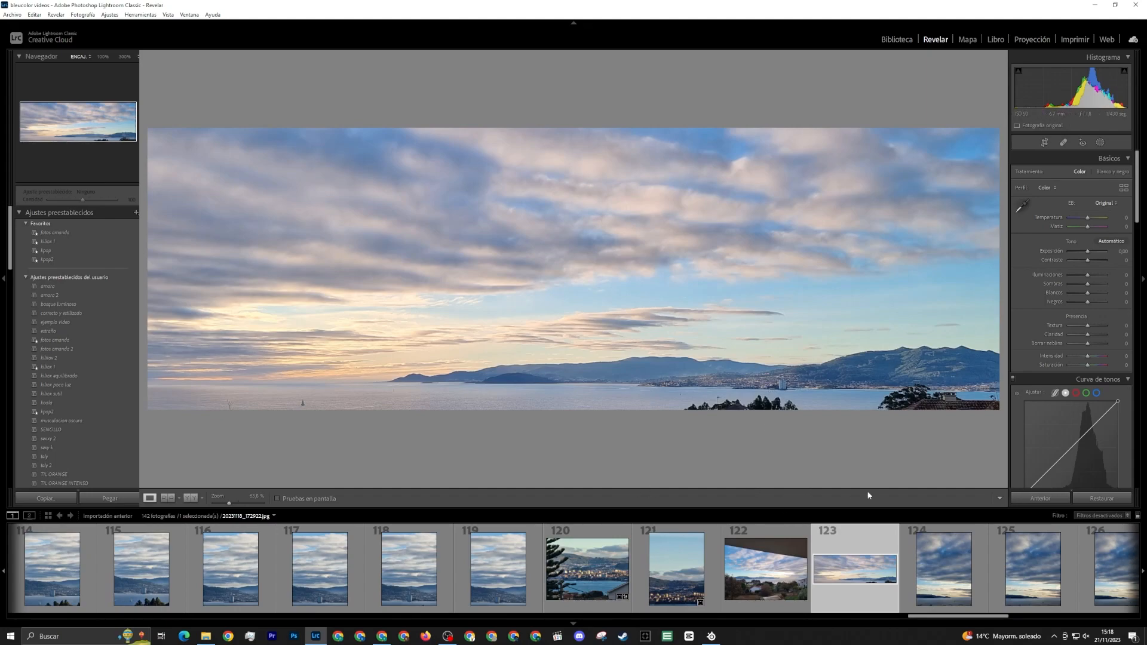
pyautogui.hotkey('ctrl', 'z')
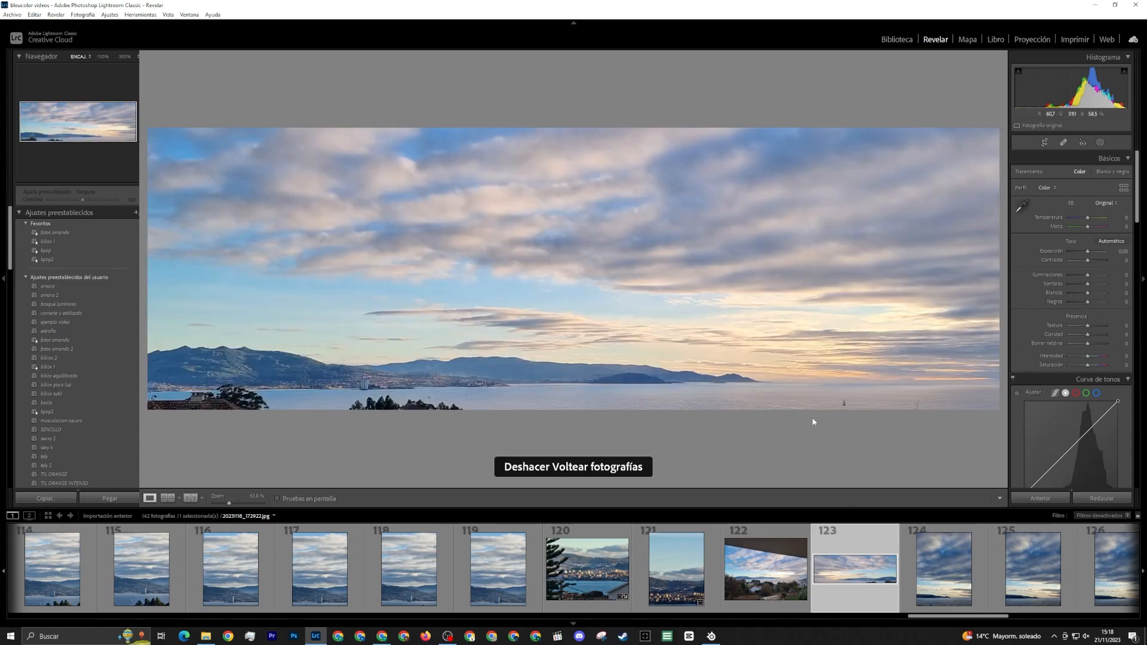
# Brush a mask over panorama 123, excluding the area around the waterfront town, and set its exposure to −0.22 and contrast to −31
pyautogui.click(1099, 143)
pyautogui.click(1030, 197)
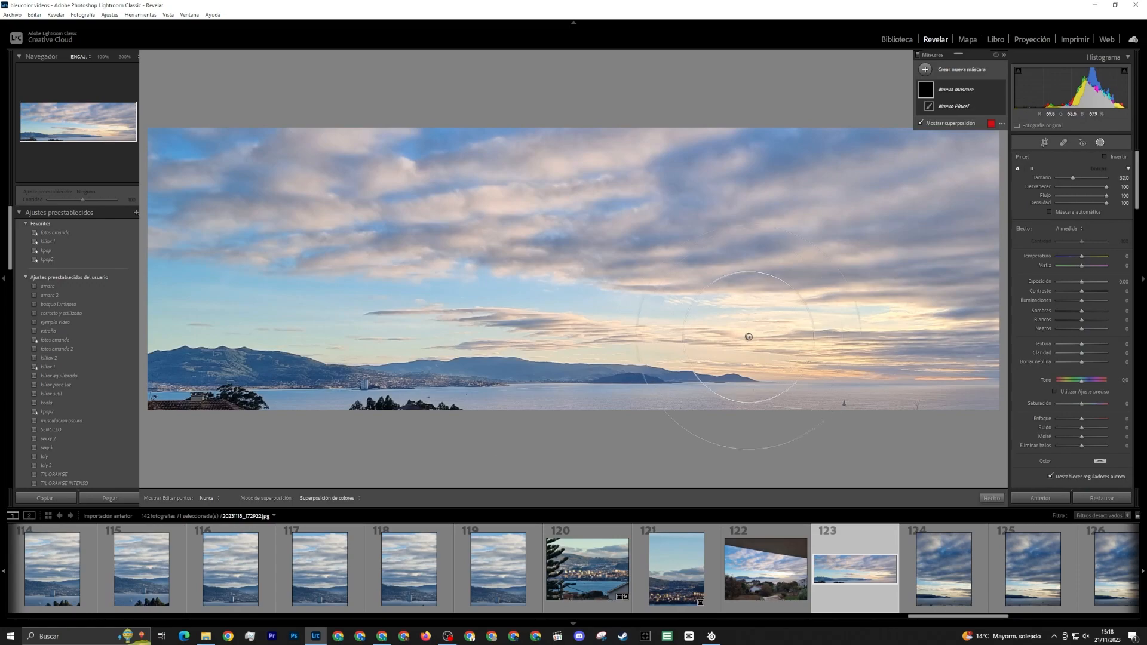
pyautogui.moveTo(909, 396)
pyautogui.mouseDown()
pyautogui.moveTo(481, 416)
pyautogui.moveTo(803, 421)
pyautogui.moveTo(853, 395)
pyautogui.moveTo(874, 190)
pyautogui.moveTo(610, 232)
pyautogui.moveTo(736, 353)
pyautogui.moveTo(442, 157)
pyautogui.moveTo(183, 162)
pyautogui.moveTo(532, 189)
pyautogui.moveTo(87, 320)
pyautogui.moveTo(211, 232)
pyautogui.moveTo(149, 261)
pyautogui.moveTo(596, 329)
pyautogui.mouseUp()
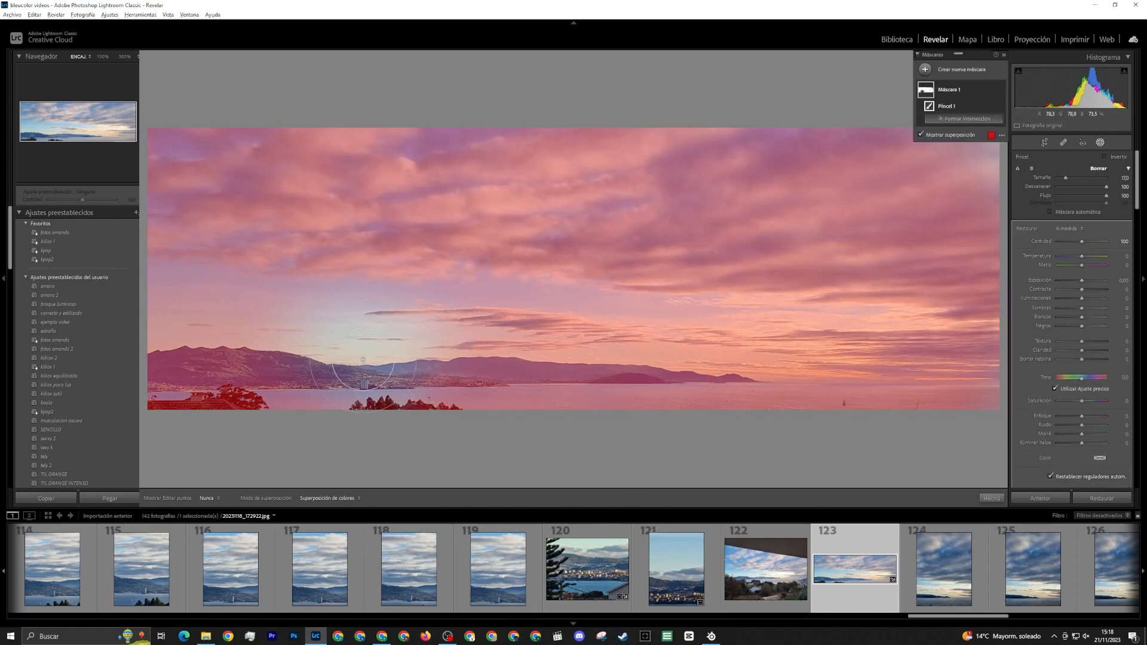
pyautogui.moveTo(366, 364); pyautogui.dragTo(391, 358)
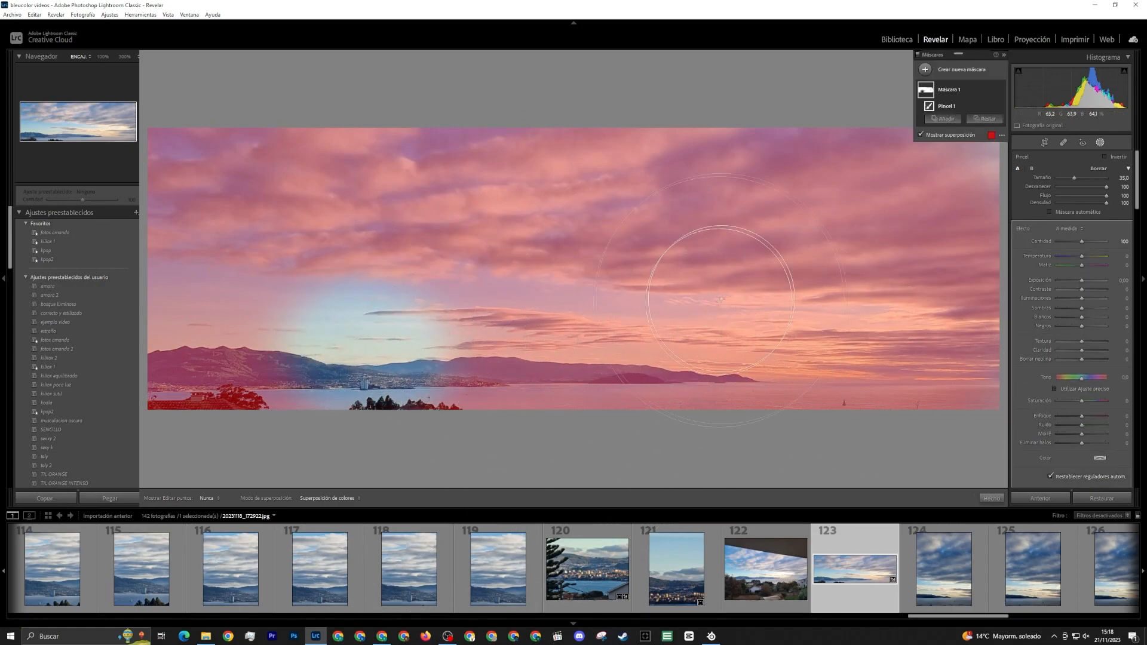
pyautogui.press('o')
pyautogui.moveTo(1084, 283); pyautogui.dragTo(1074, 290)
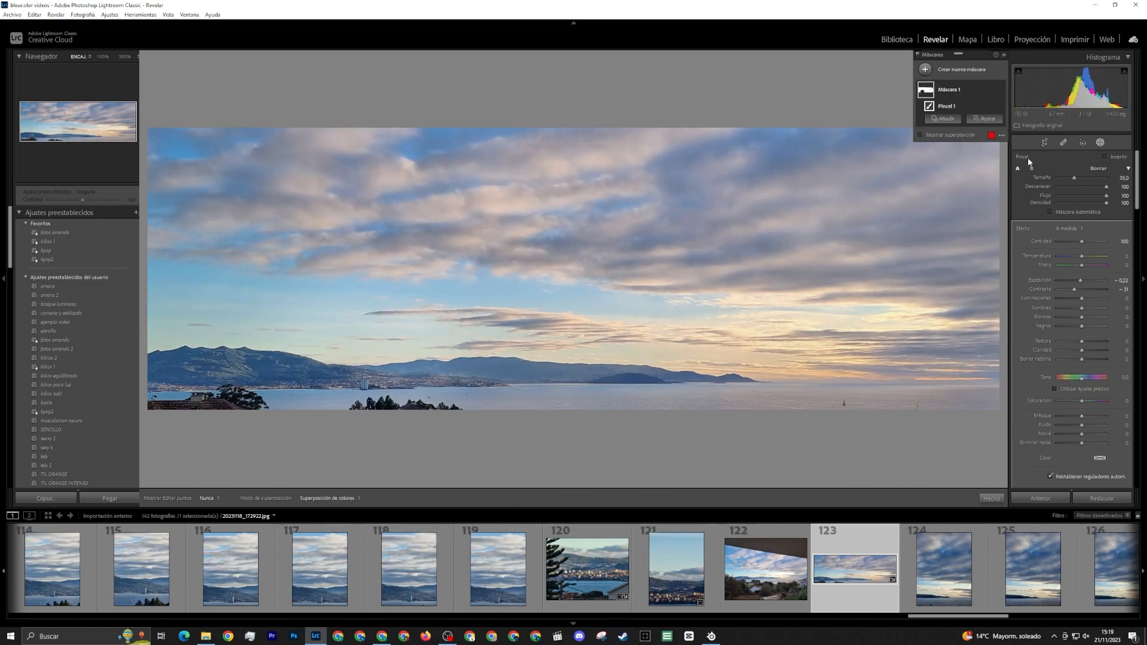
# Add a second brush mask over the panorama's town and coastline with exposure 0.22 and slightly raised contrast
pyautogui.click(924, 71)
pyautogui.click(982, 113)
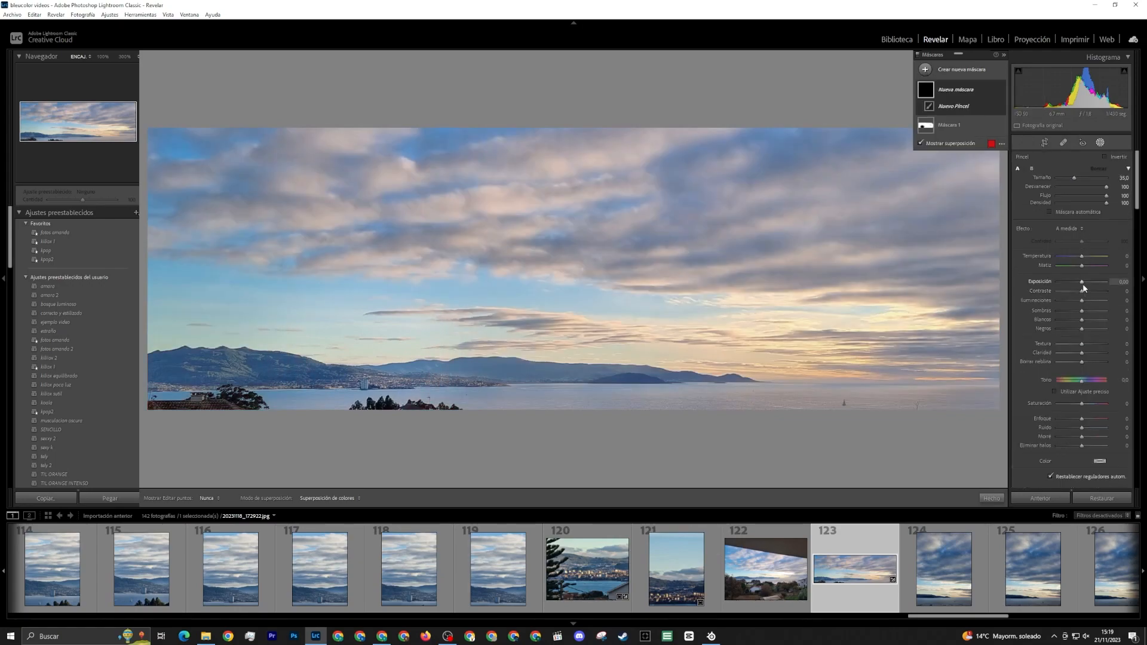
pyautogui.click(1084, 282)
pyautogui.click(1084, 291)
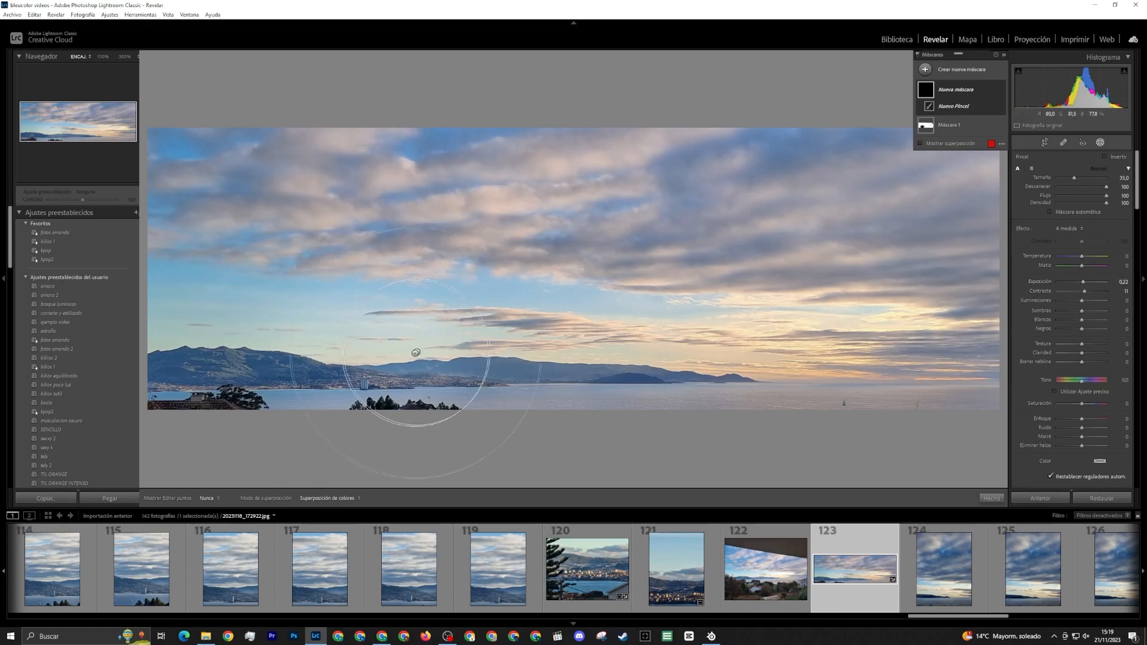
pyautogui.moveTo(410, 358)
pyautogui.mouseDown()
pyautogui.moveTo(335, 389)
pyautogui.moveTo(377, 385)
pyautogui.moveTo(359, 389)
pyautogui.moveTo(378, 395)
pyautogui.mouseUp()
pyautogui.scroll(-4, 383, 382)
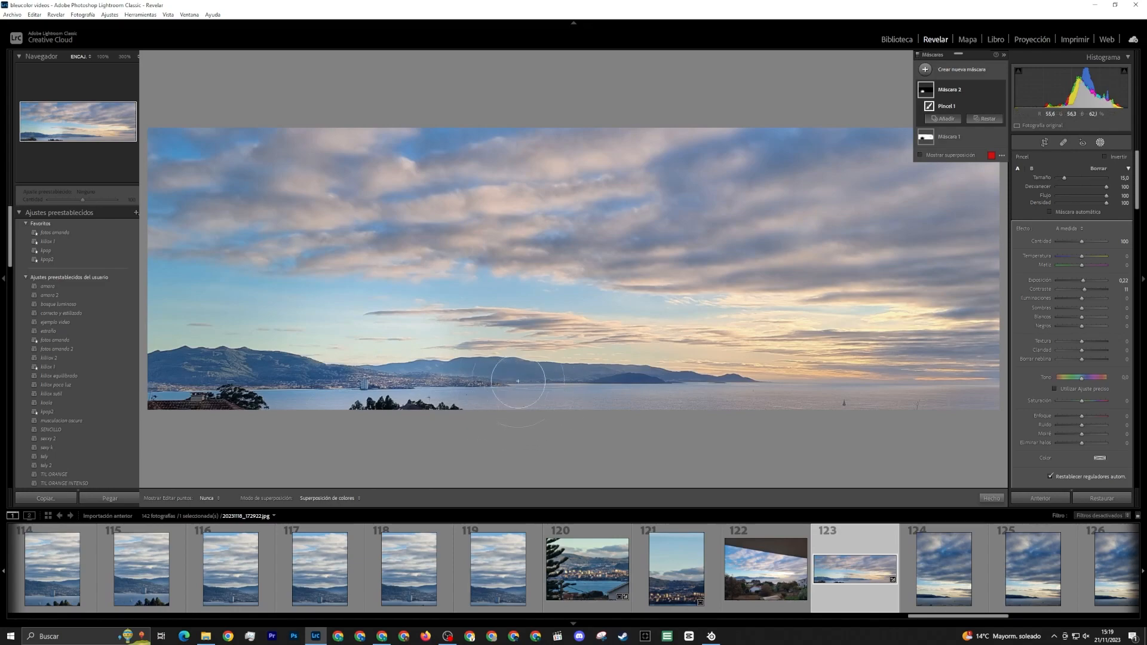
pyautogui.scroll(3, 395, 373)
pyautogui.moveTo(390, 370)
pyautogui.mouseDown()
pyautogui.moveTo(509, 301)
pyautogui.moveTo(436, 397)
pyautogui.moveTo(830, 329)
pyautogui.moveTo(504, 380)
pyautogui.moveTo(478, 419)
pyautogui.mouseUp()
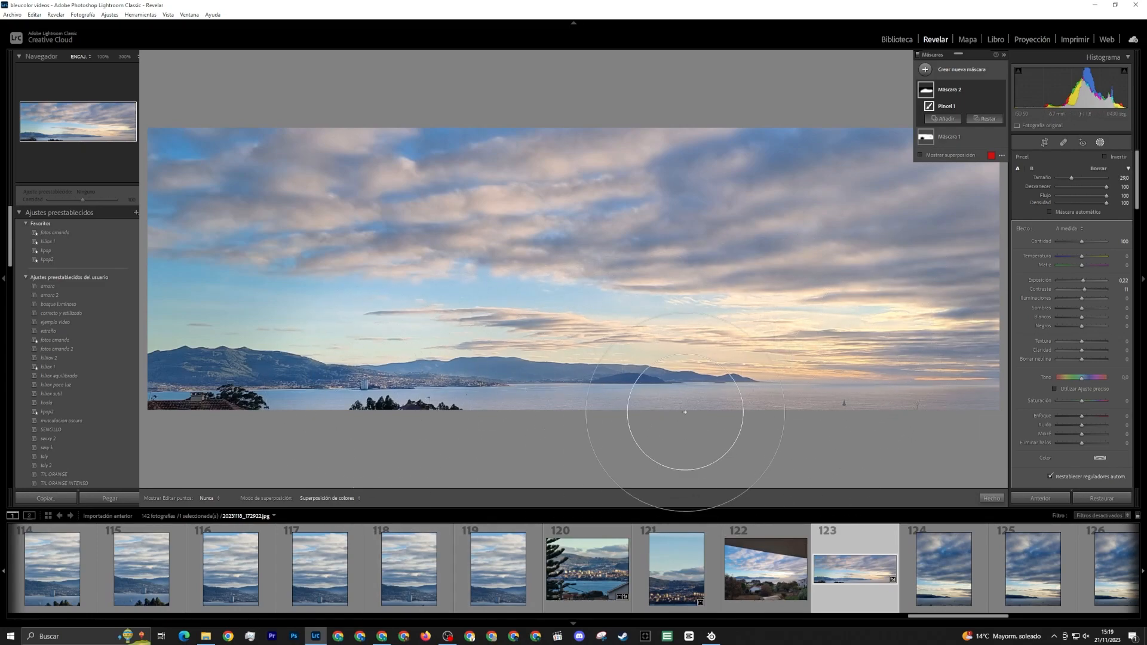
pyautogui.click(1100, 143)
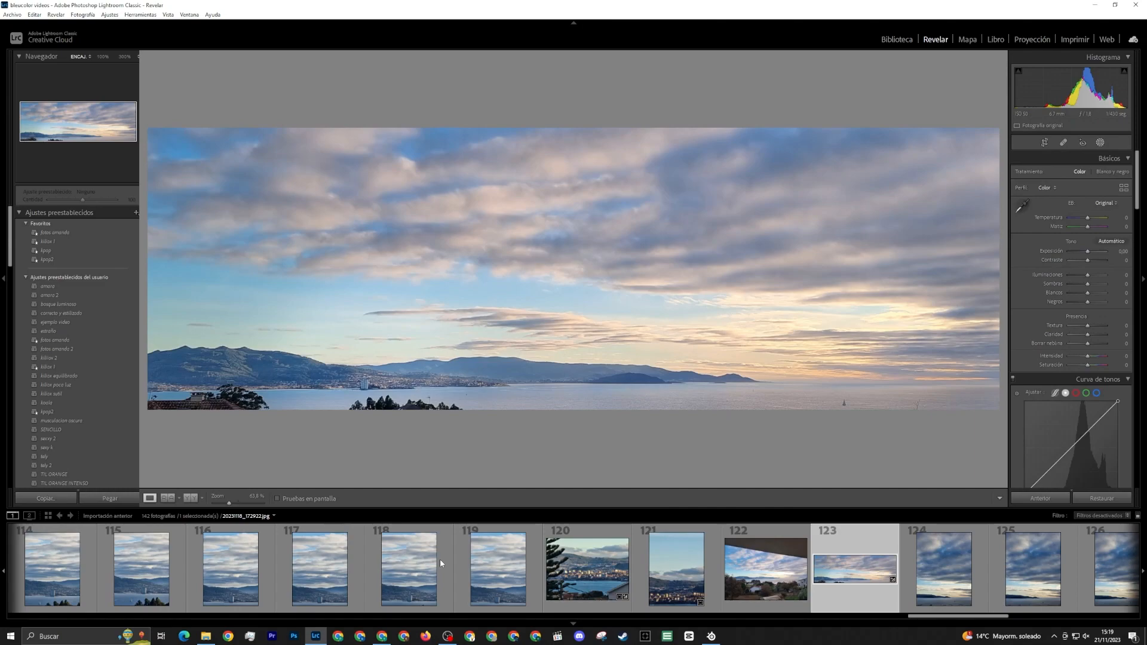
# Compare panorama 123 before and after the edits side by side, and return to the single-photo view
pyautogui.click(190, 499)
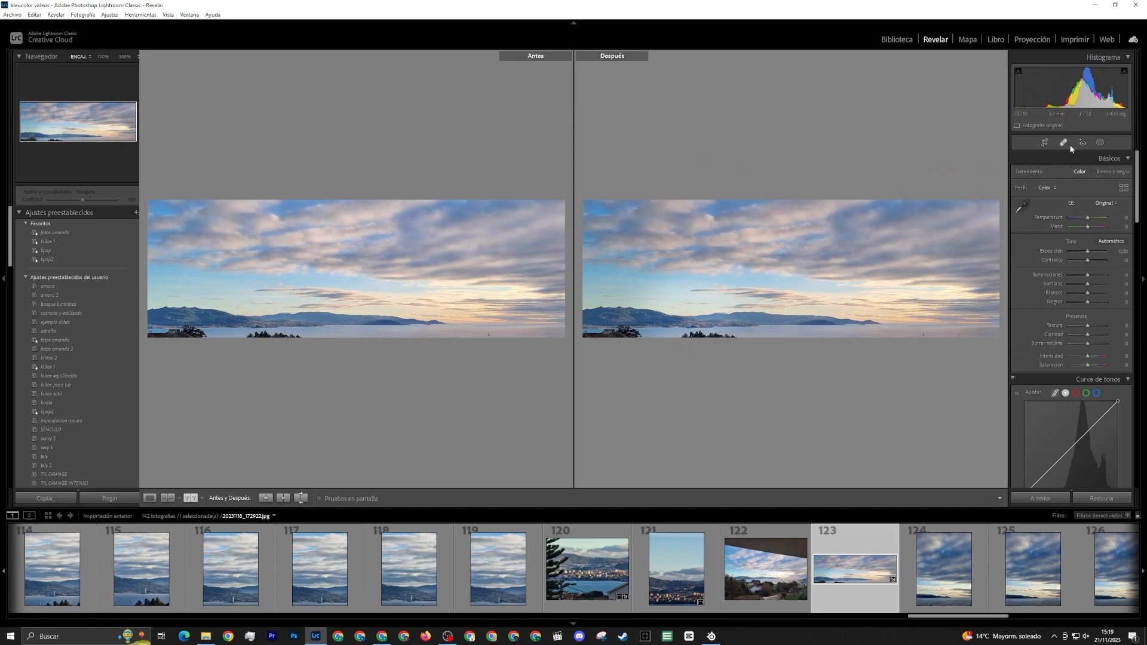
pyautogui.click(150, 498)
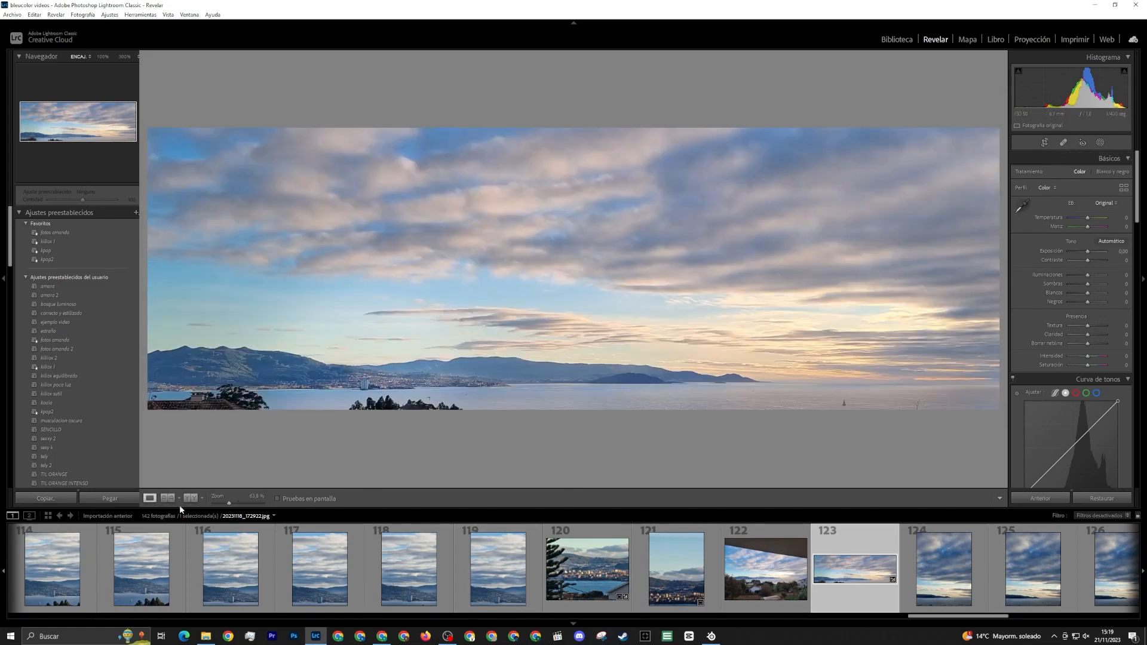
# Look through the remaining sunset photos and examine the framing of photos 133 and 131
pyautogui.scroll(-8, 817, 581)
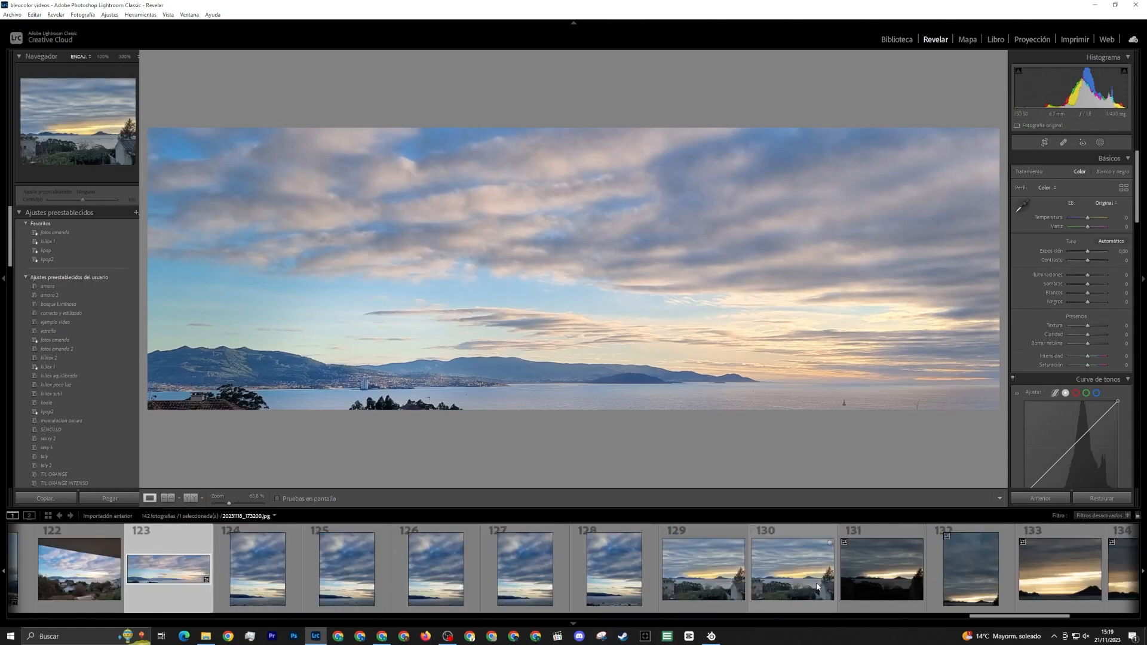
pyautogui.scroll(-9, 817, 586)
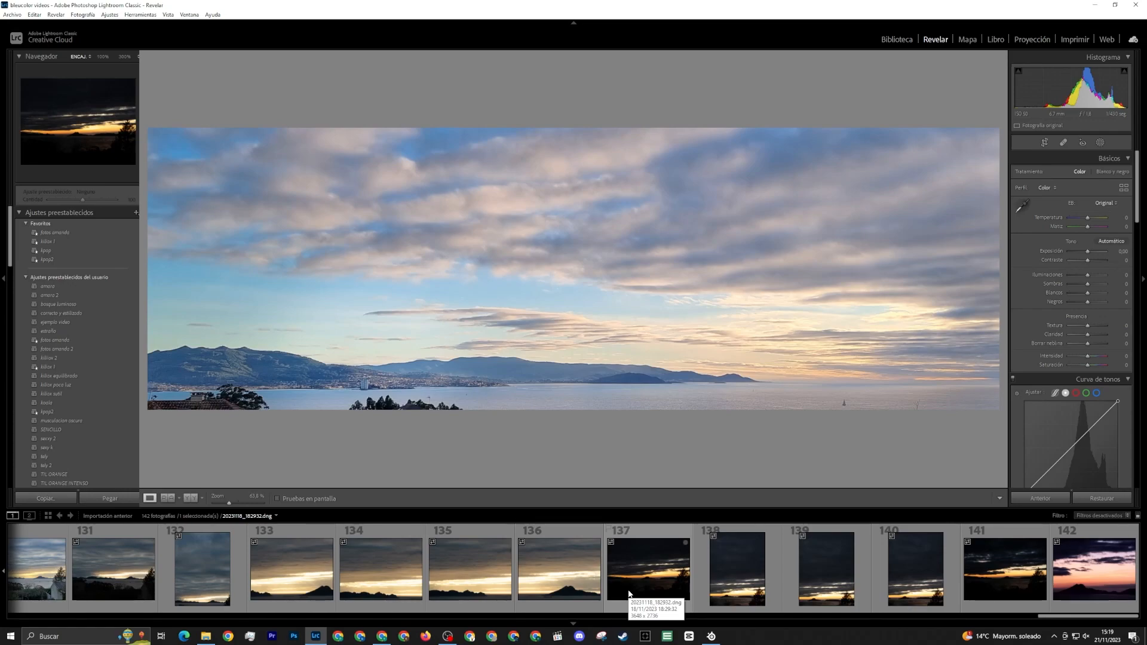
pyautogui.click(302, 582)
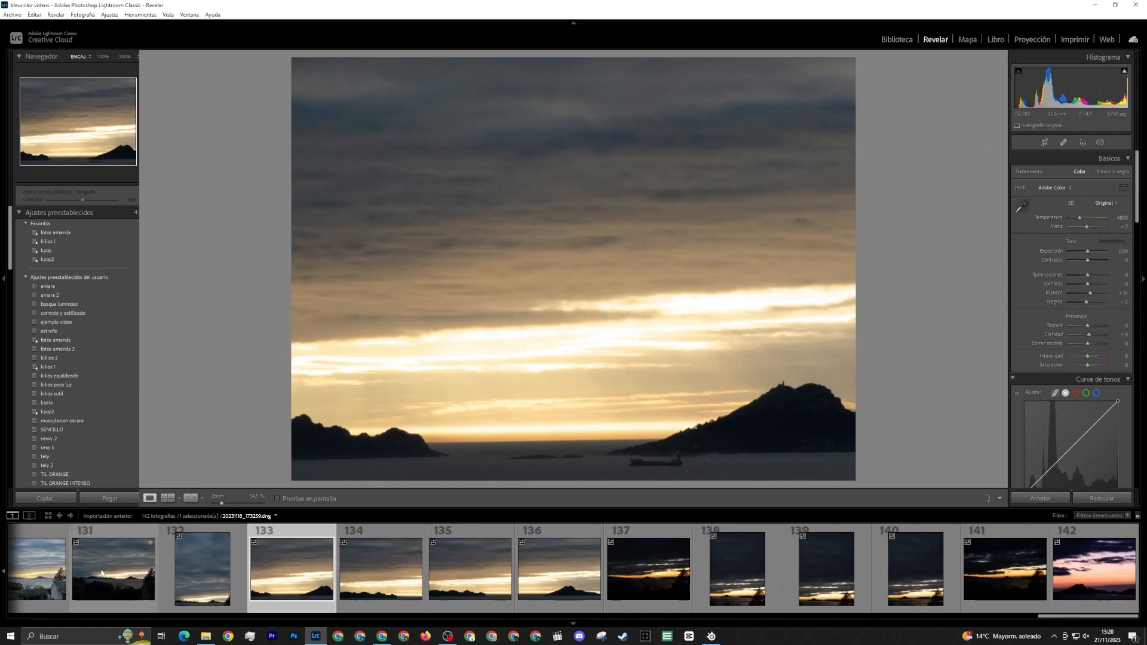
pyautogui.click(147, 578)
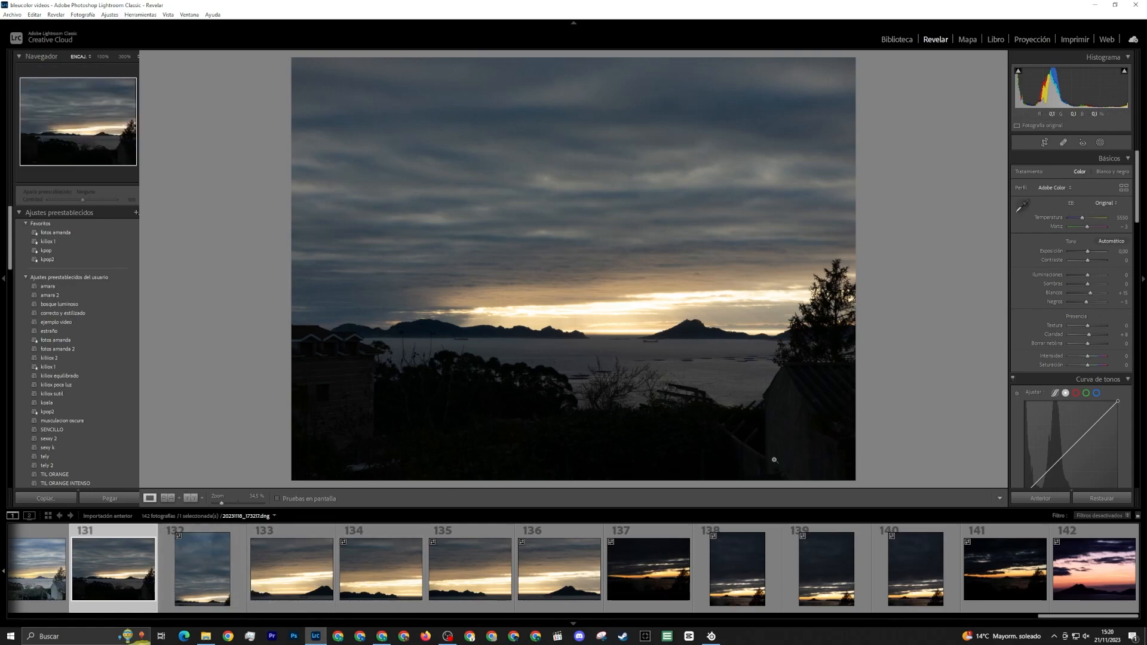
# Crop photo 132 to a narrow vertical frame about twice as tall as wide, excluding the tree and keeping the islands
pyautogui.click(203, 570)
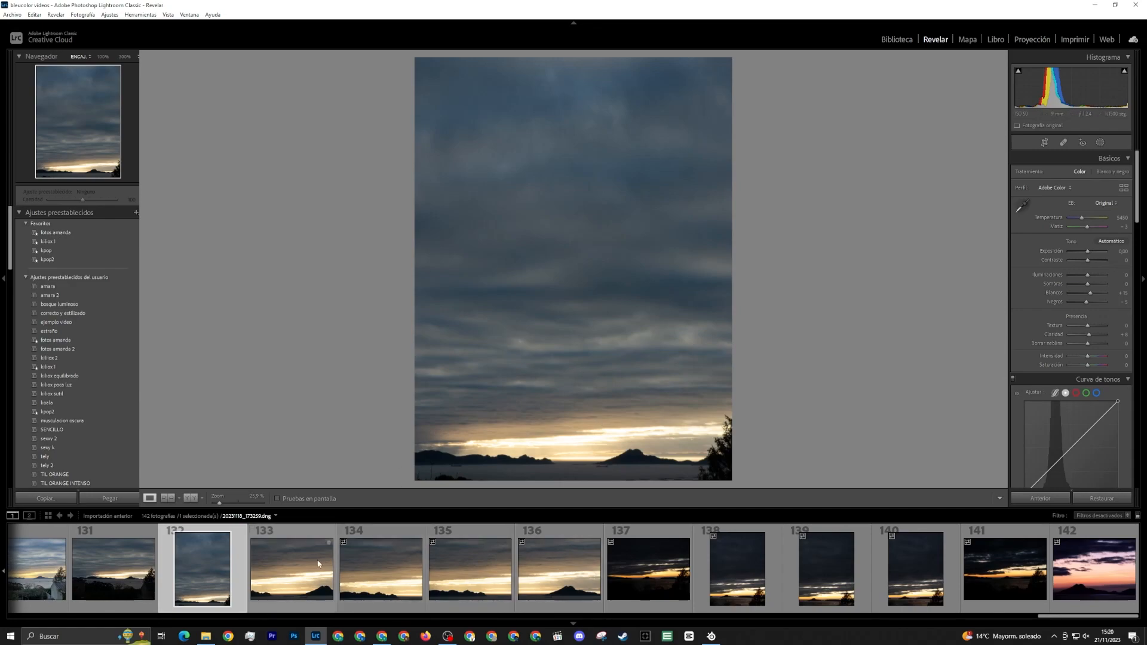
pyautogui.click(1045, 143)
pyautogui.moveTo(574, 479); pyautogui.dragTo(574, 472)
pyautogui.moveTo(732, 392); pyautogui.dragTo(720, 391)
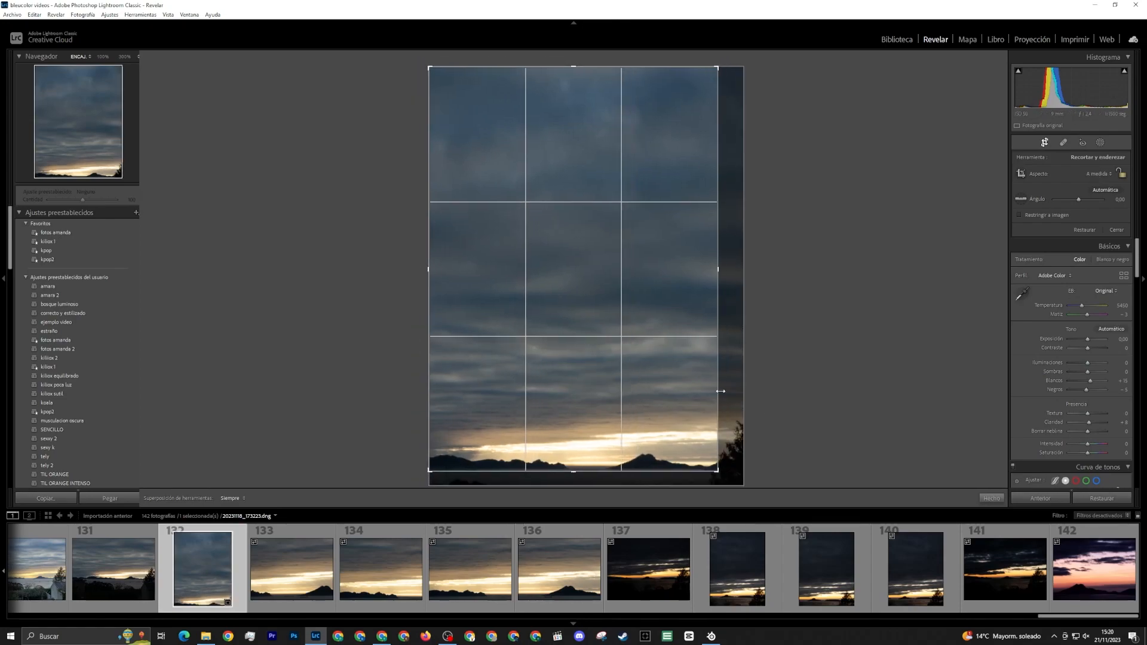
pyautogui.moveTo(622, 471); pyautogui.dragTo(623, 486)
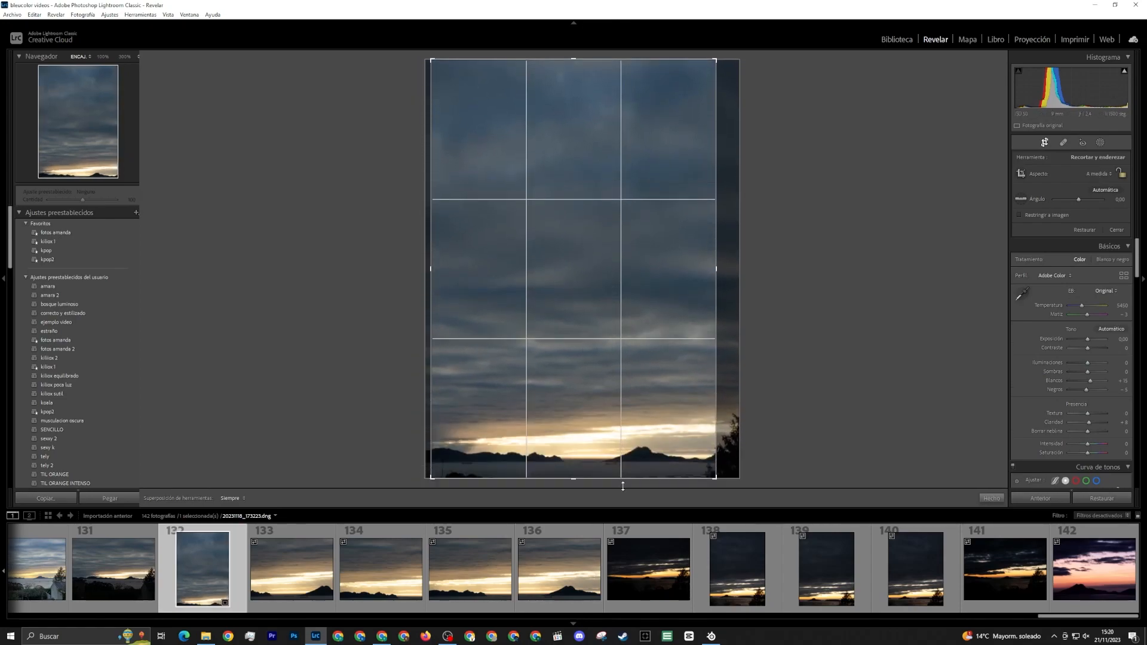
pyautogui.moveTo(431, 443); pyautogui.dragTo(452, 443)
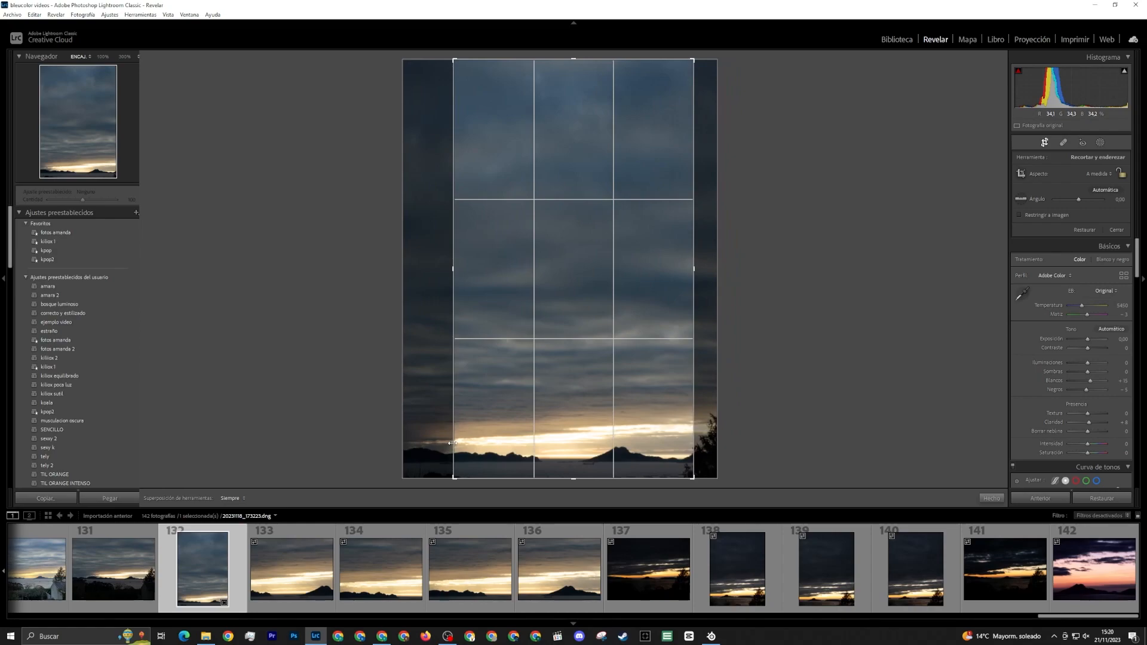
pyautogui.moveTo(575, 478); pyautogui.dragTo(575, 473)
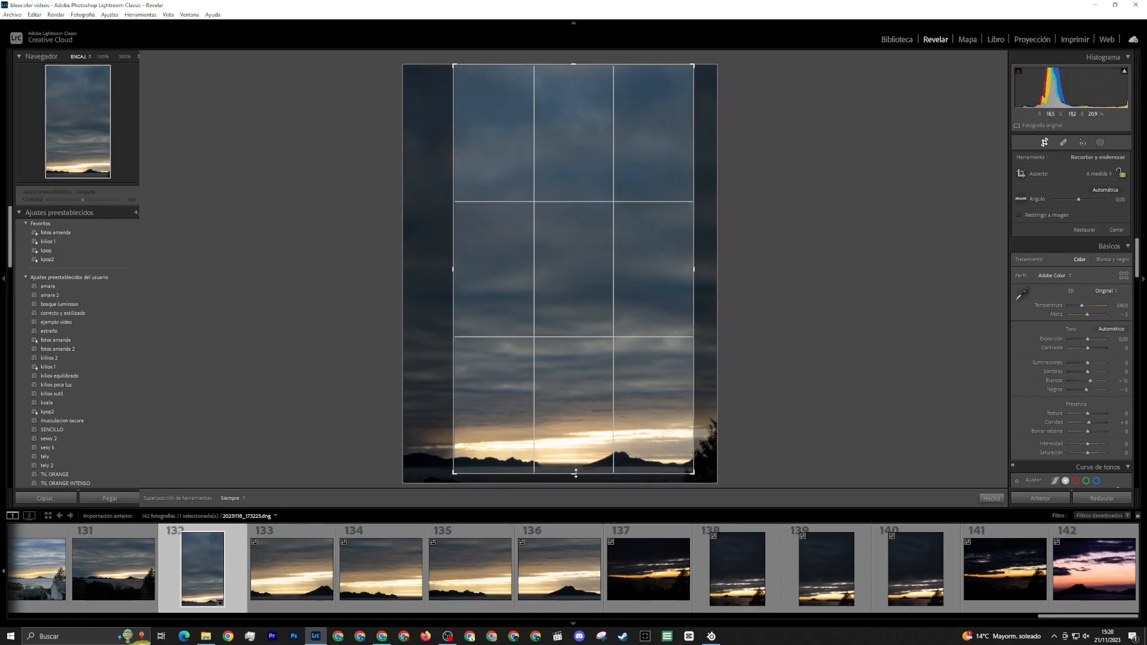
pyautogui.moveTo(694, 448); pyautogui.dragTo(672, 447)
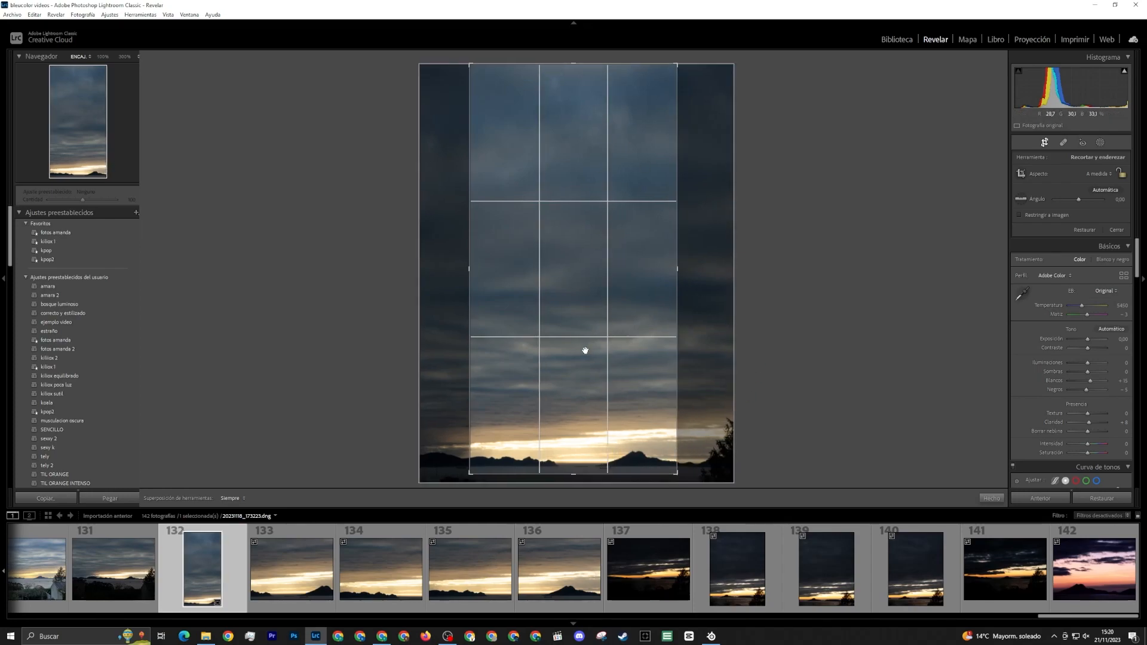
pyautogui.doubleClick(625, 440)
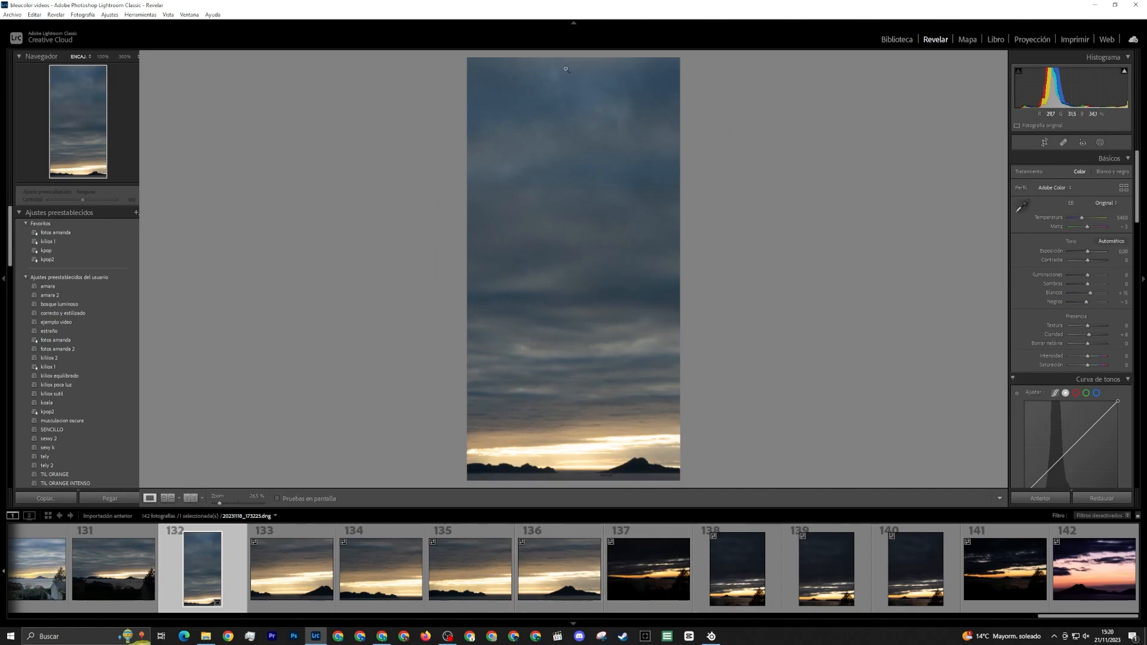
# Try a horizontal crop of photo 132 around the islands, and restore its tall vertical crop
pyautogui.click(1042, 143)
pyautogui.moveTo(574, 59); pyautogui.dragTo(563, 205)
pyautogui.press('Return')
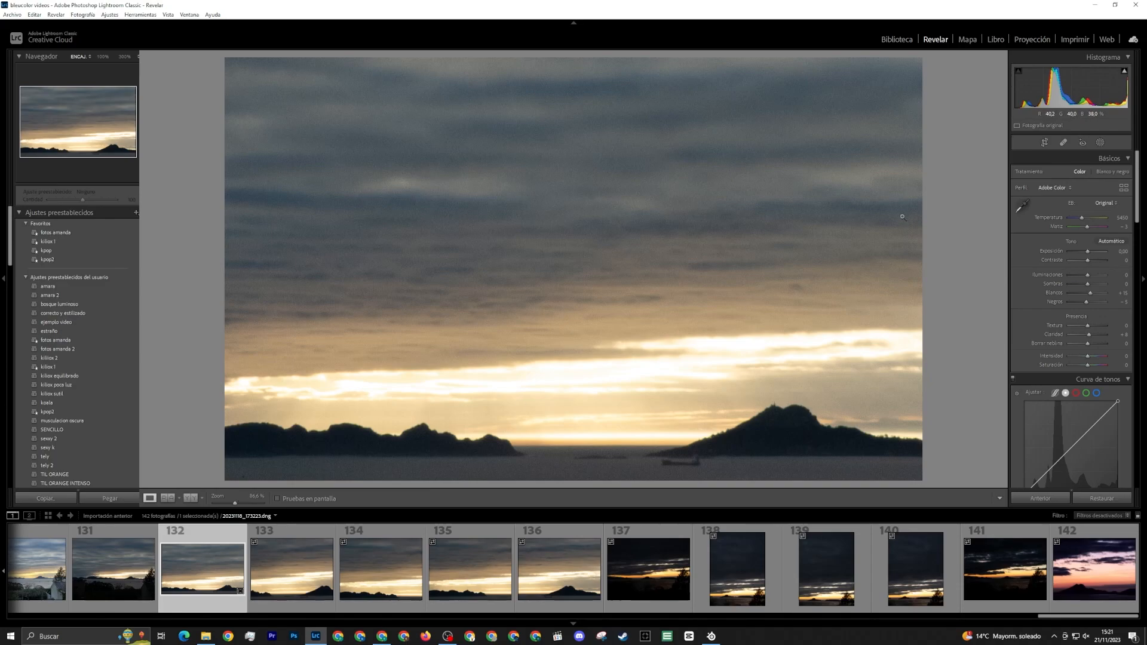
pyautogui.click(1044, 142)
pyautogui.moveTo(610, 208); pyautogui.dragTo(583, 55)
pyautogui.doubleClick(587, 441)
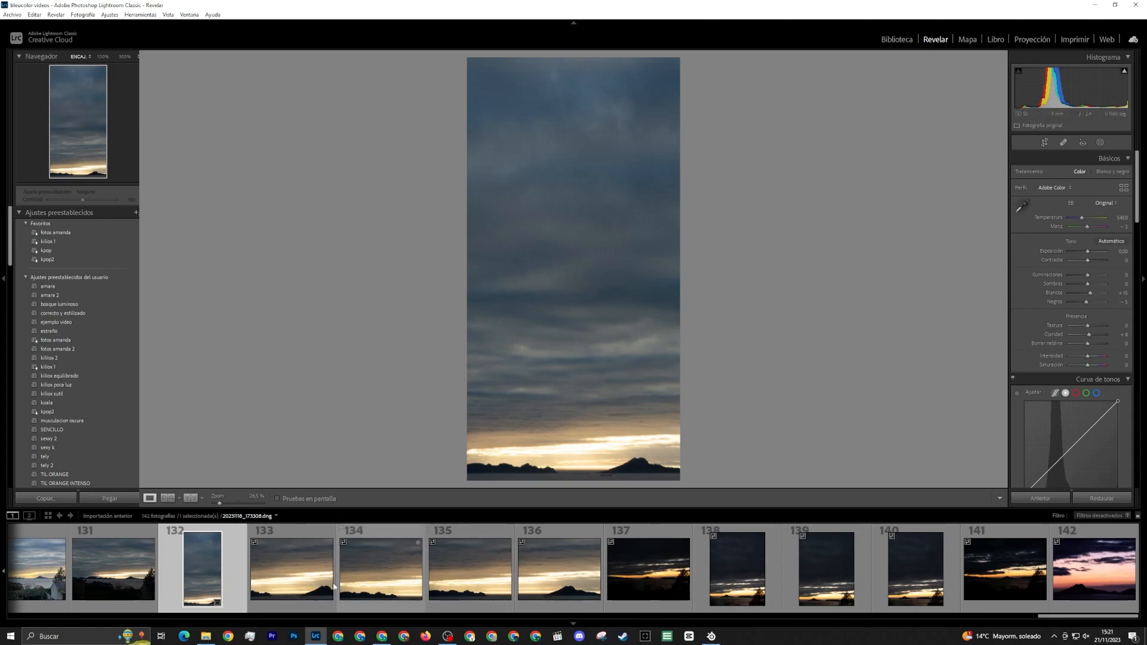
# Compare how the islands are framed in sunset photos 133, 134, 135 and 136
pyautogui.click(292, 567)
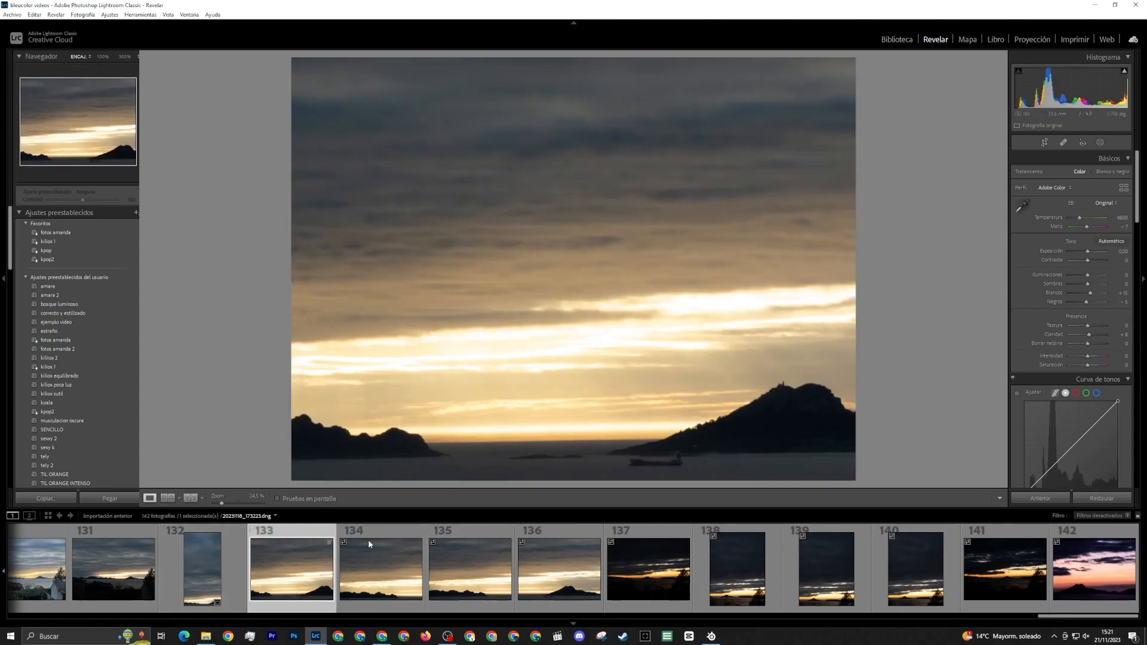
pyautogui.click(400, 558)
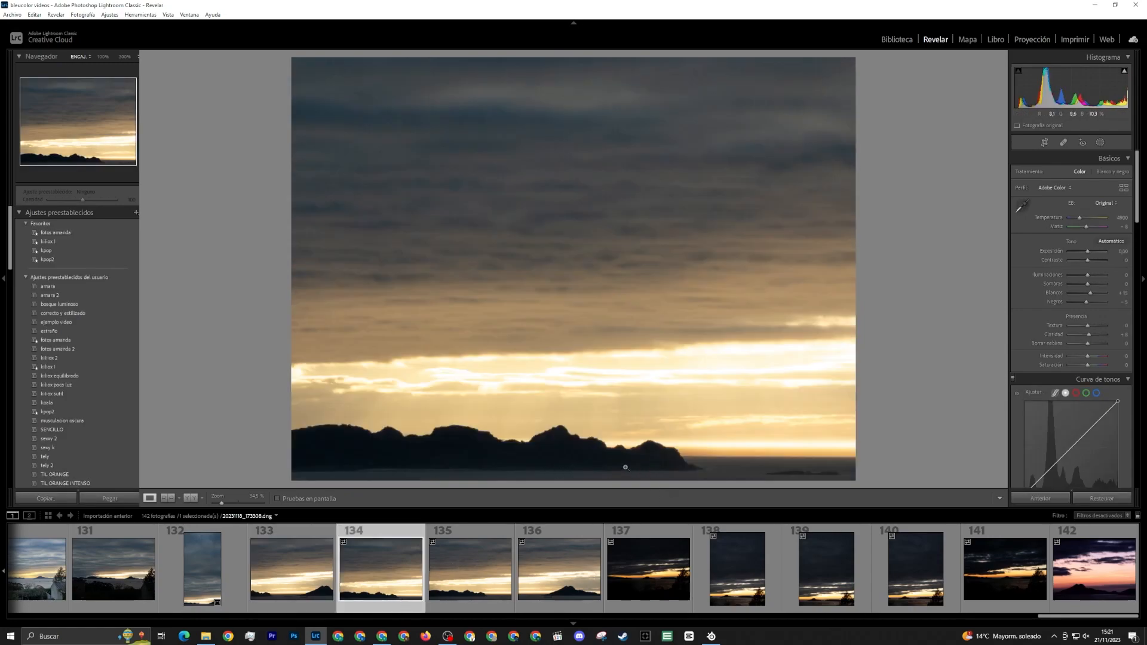
pyautogui.press('Left')
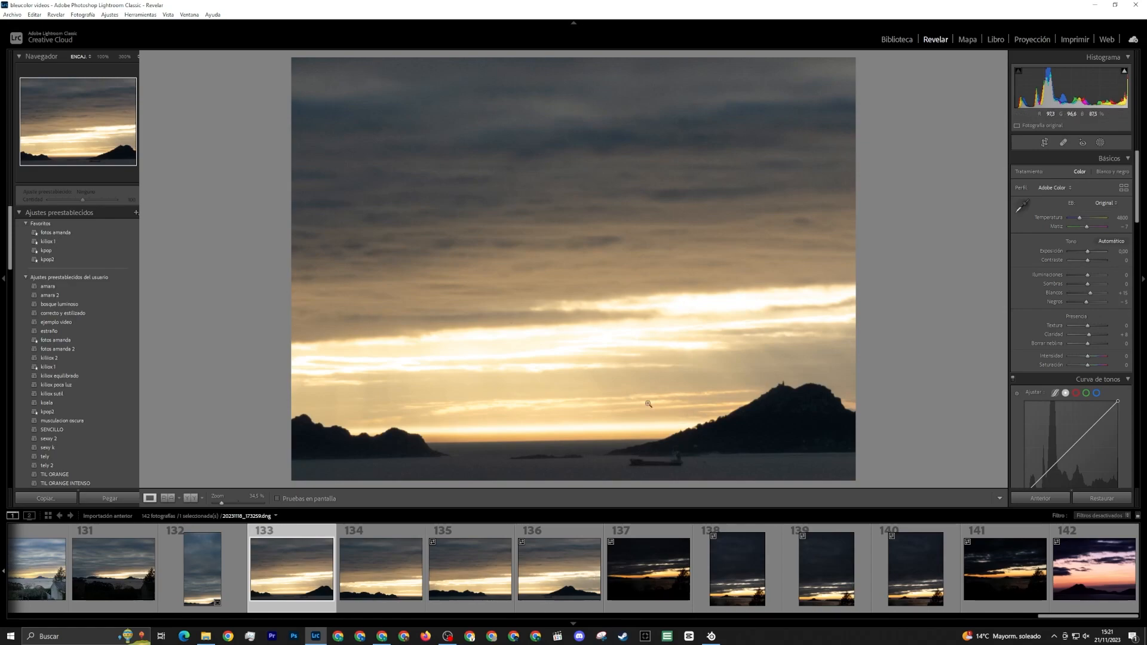
pyautogui.click(413, 564)
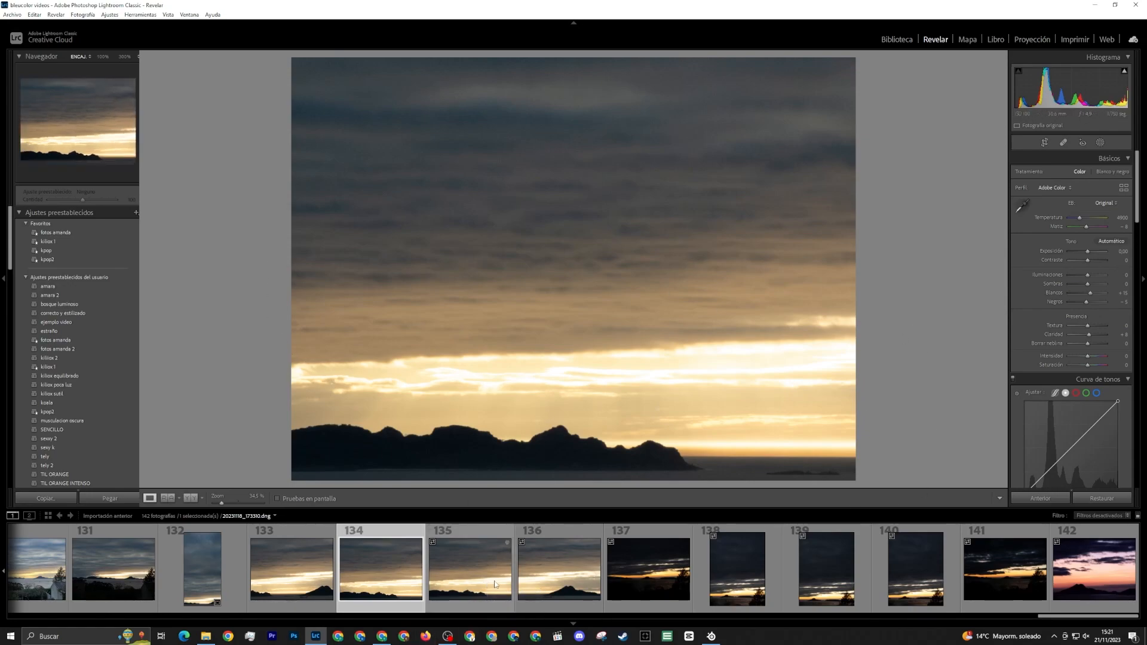
pyautogui.press('Right')
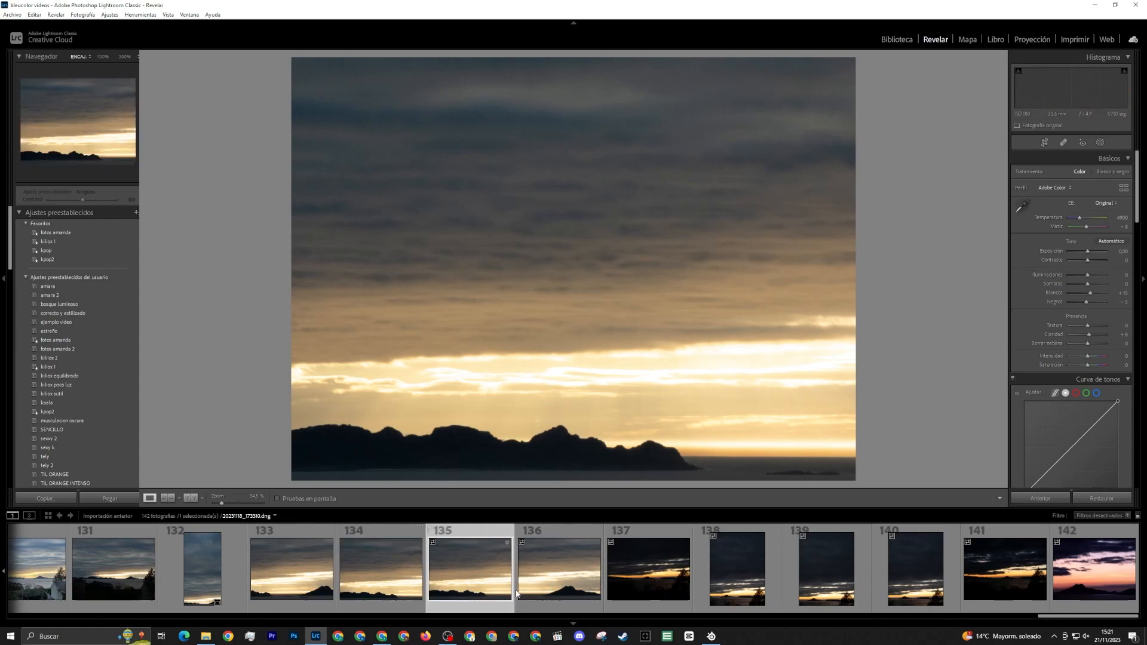
pyautogui.press('Right')
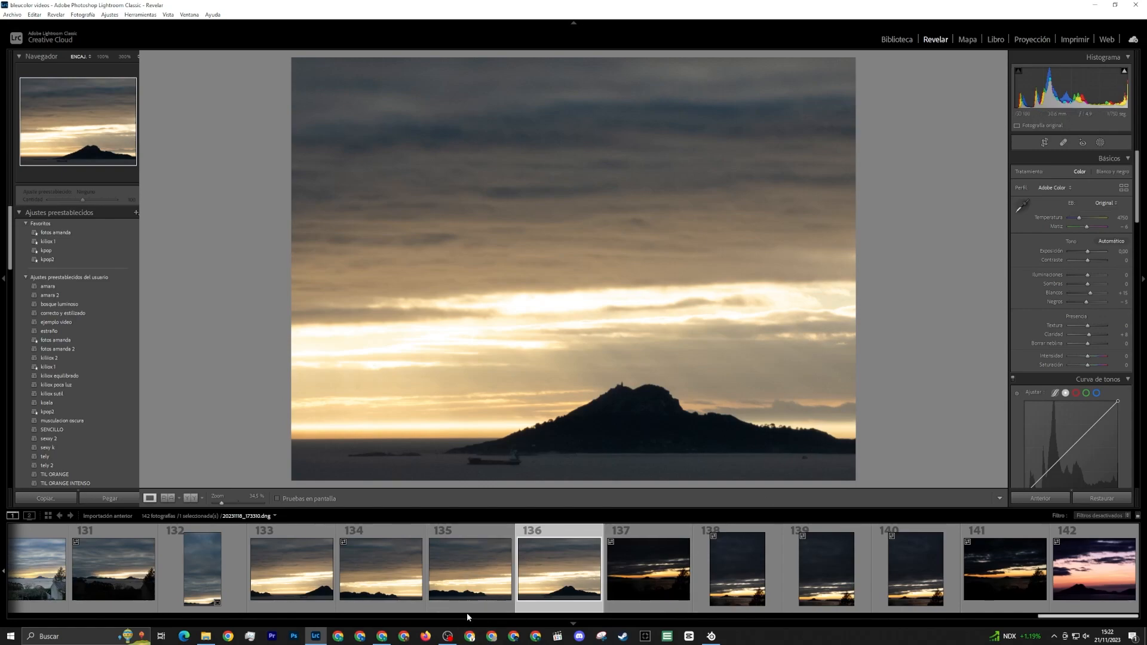
# Straighten photo 133 along the sea horizon between the two islands
pyautogui.click(300, 569)
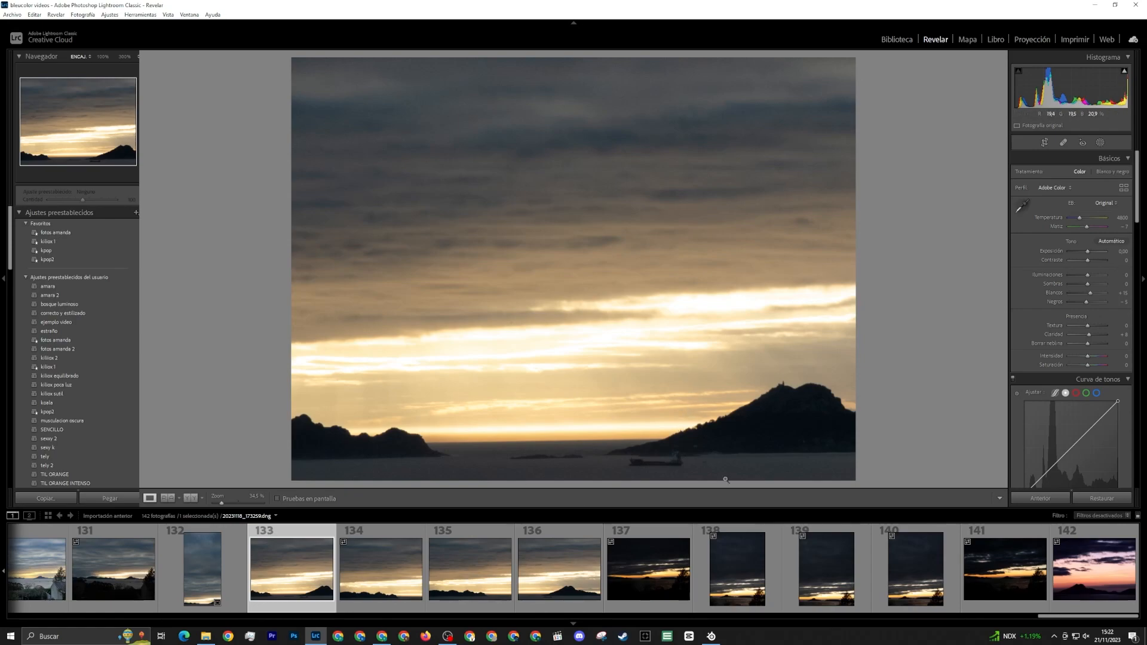
pyautogui.click(1046, 143)
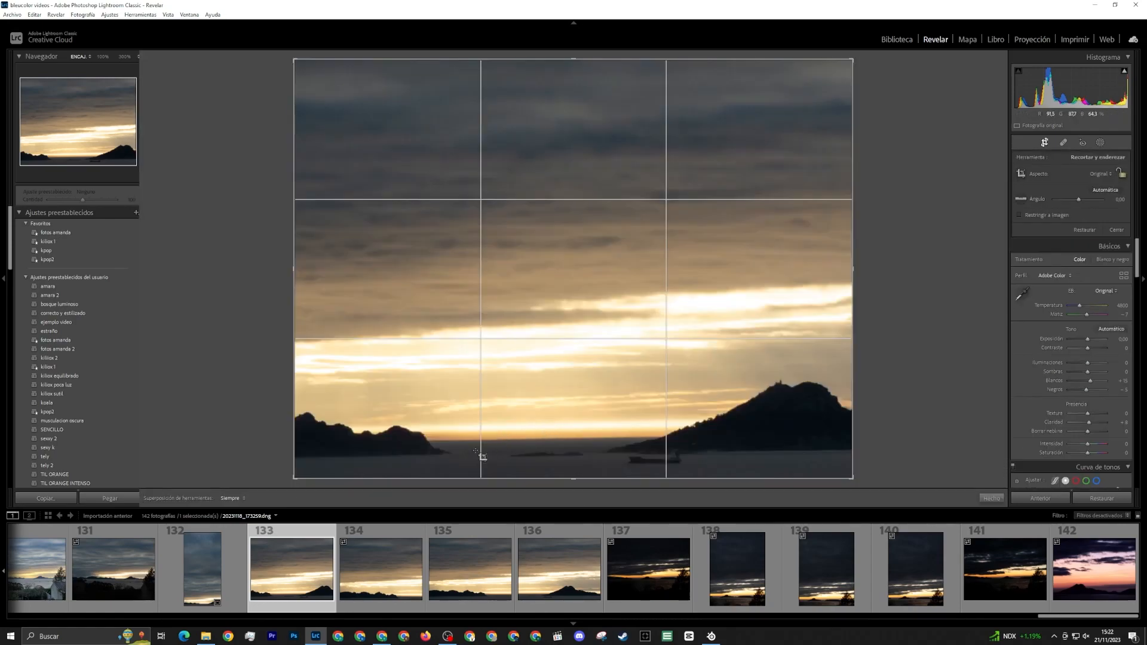
pyautogui.moveTo(447, 440); pyautogui.dragTo(593, 441)
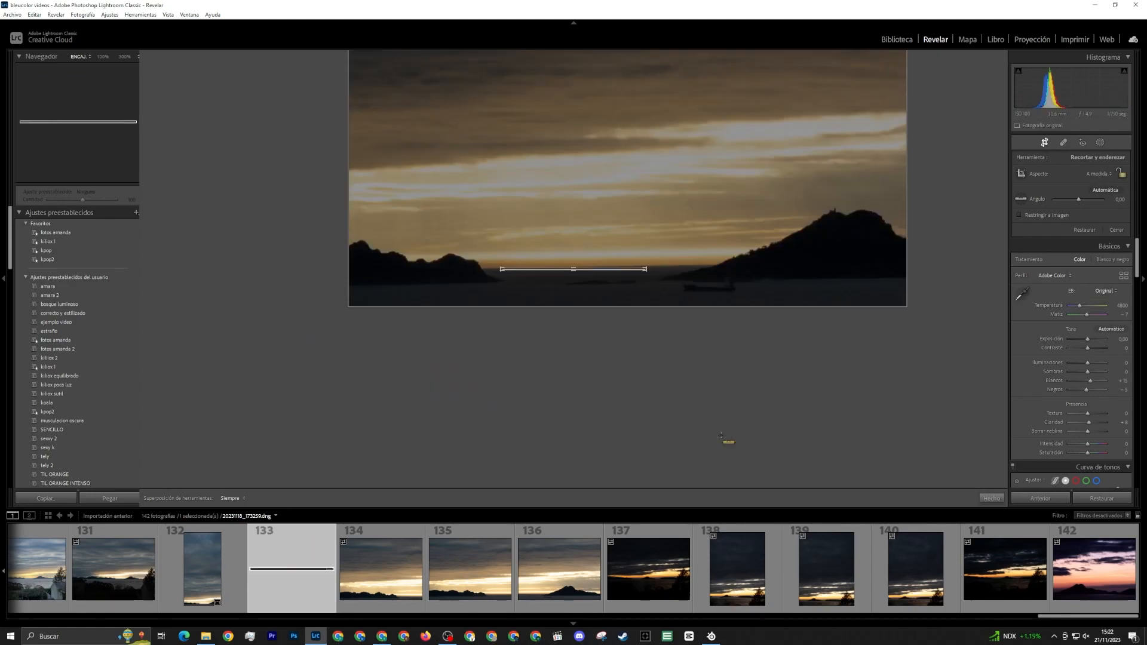
pyautogui.hotkey('ctrl', 'z')
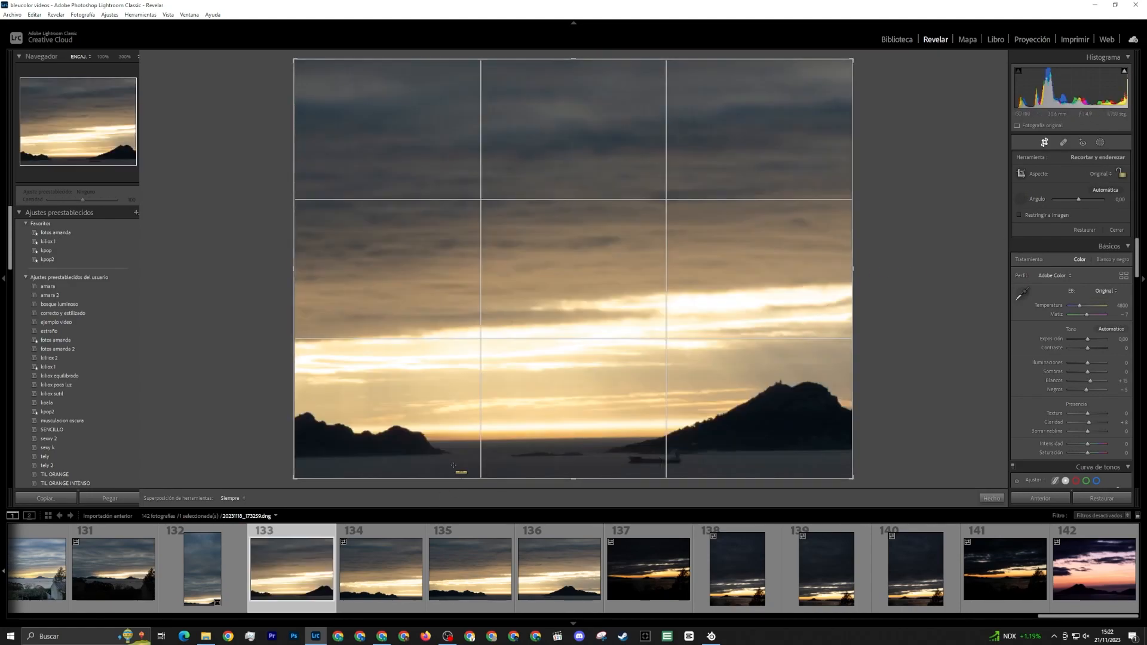
pyautogui.moveTo(478, 440); pyautogui.dragTo(600, 438)
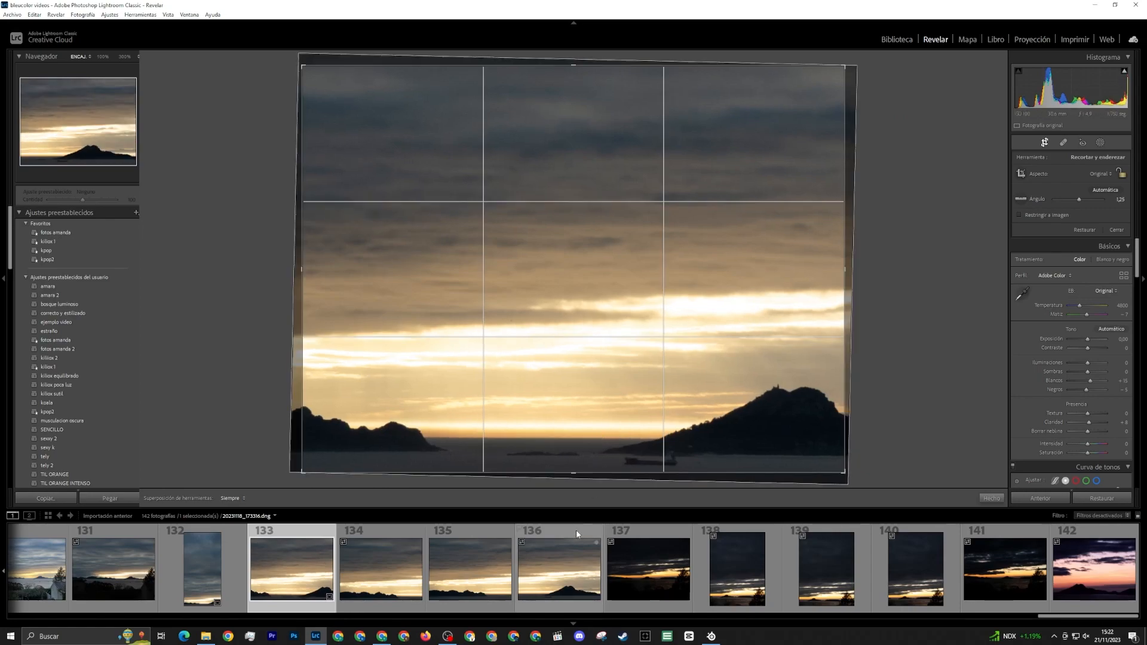
# Apply the straightened crop to photo 133, and set its exposure to +0.43, highlights to -75 and shadows to +14
pyautogui.press('Return')
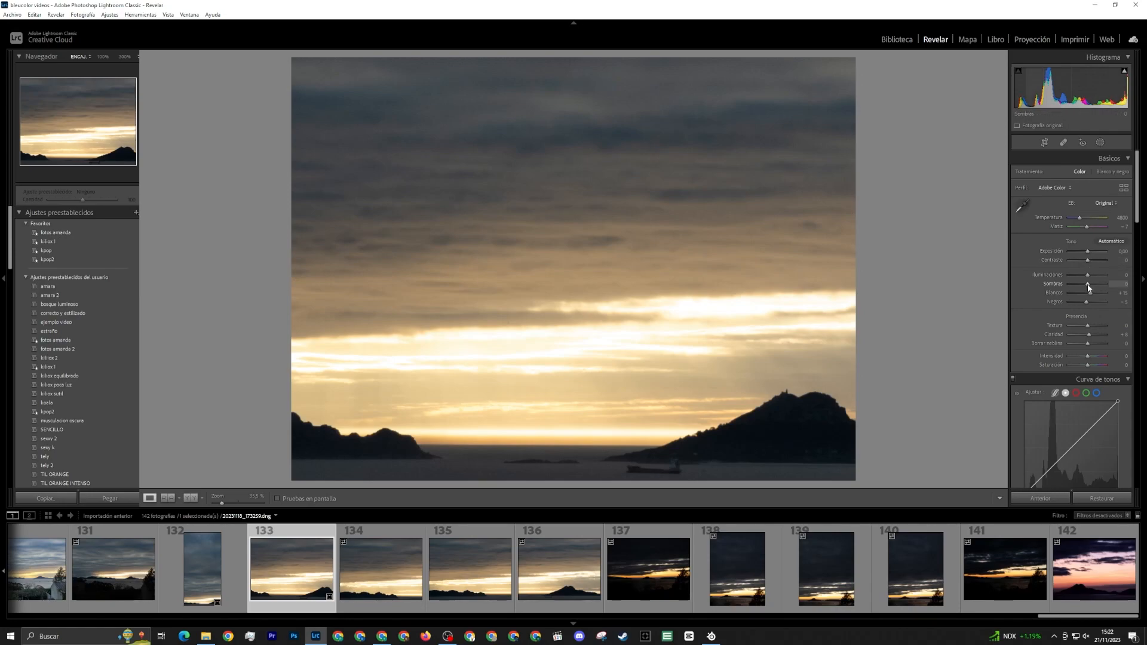
pyautogui.moveTo(1087, 288); pyautogui.dragTo(1086, 291)
pyautogui.doubleClick(1085, 290)
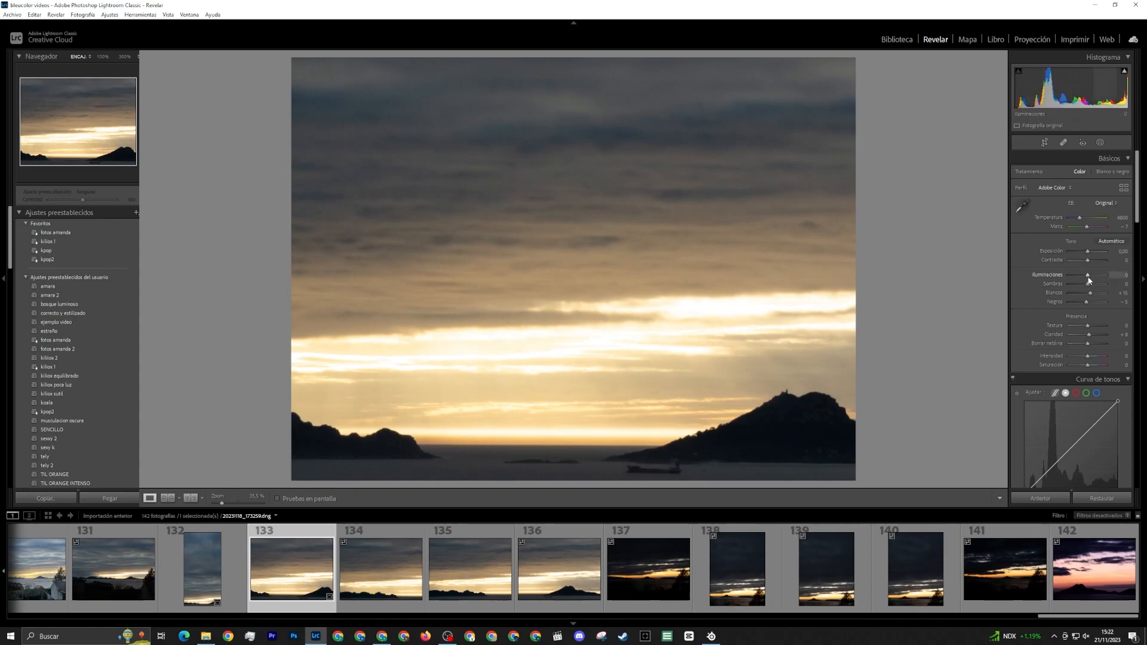
pyautogui.moveTo(1088, 278); pyautogui.dragTo(1077, 281)
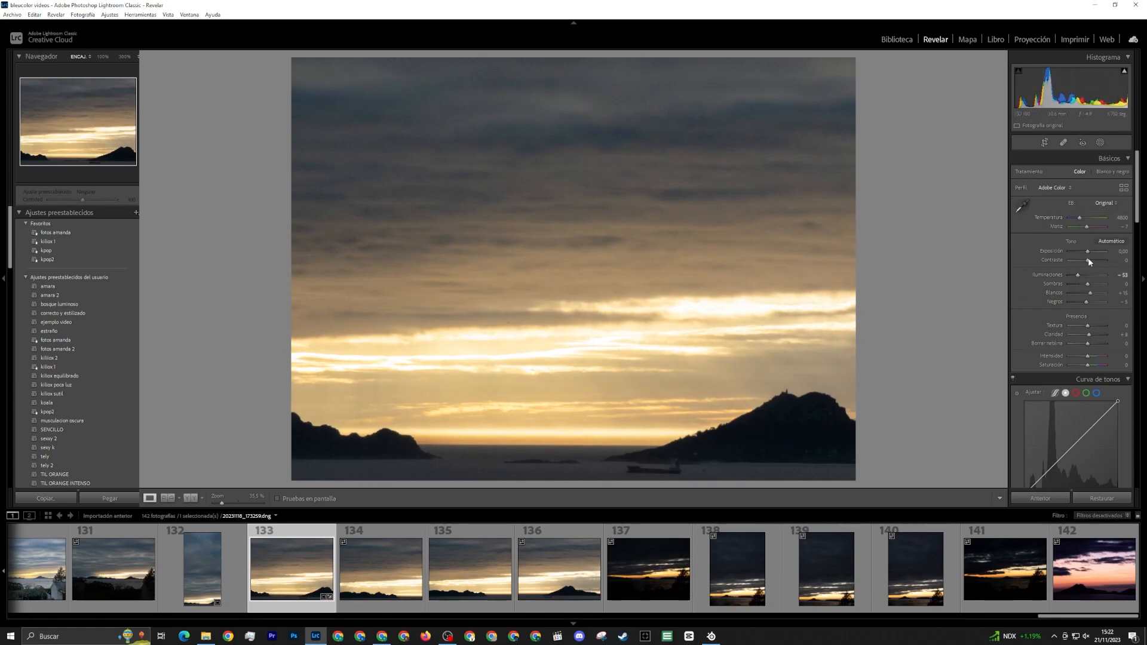
pyautogui.moveTo(1087, 255); pyautogui.dragTo(1090, 285)
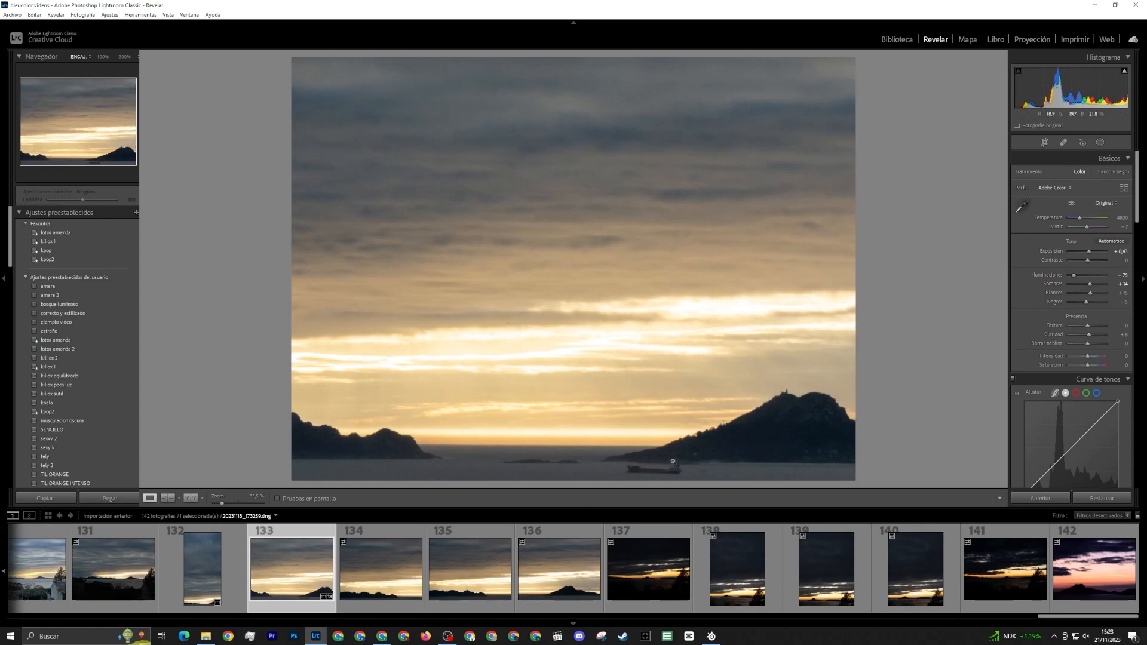
# Examine the bright trail in the sky and the islands of photo 137 at 100%, comparing the detail with the full frame
pyautogui.click(673, 579)
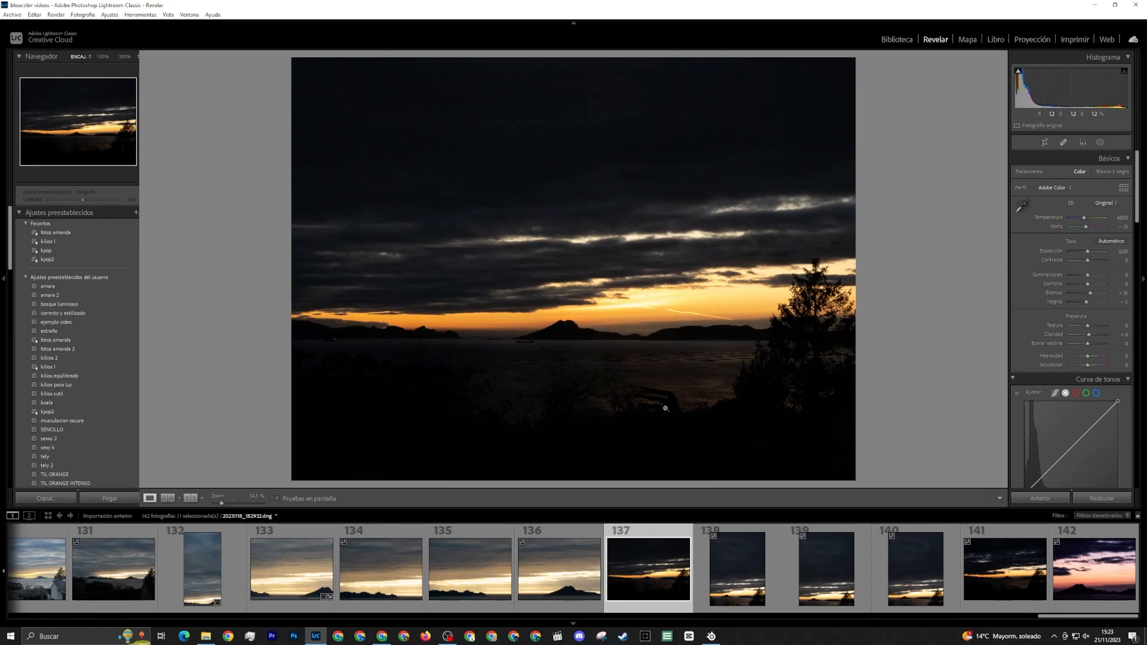
pyautogui.click(664, 310)
pyautogui.click(667, 313)
pyautogui.click(667, 315)
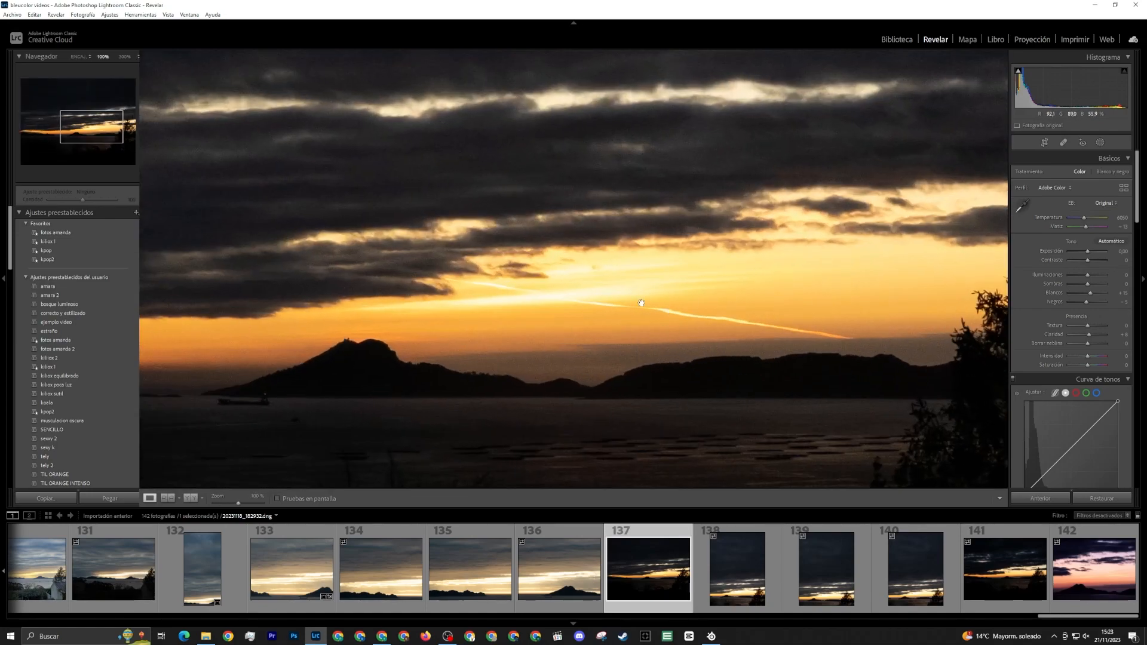
pyautogui.click(545, 310)
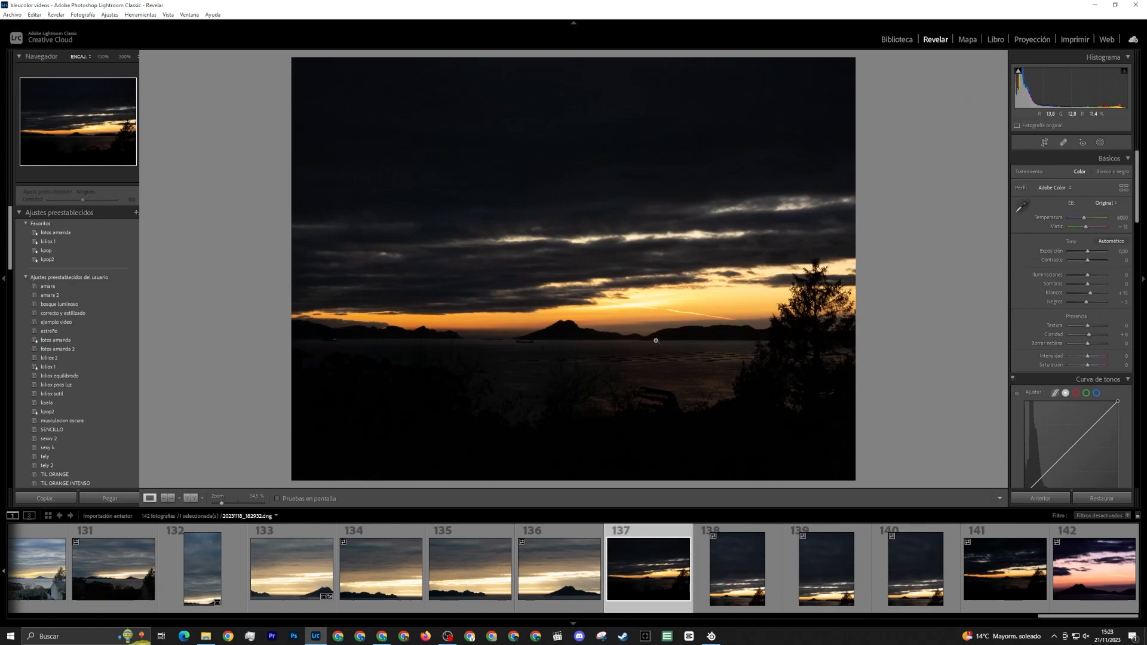
pyautogui.click(615, 292)
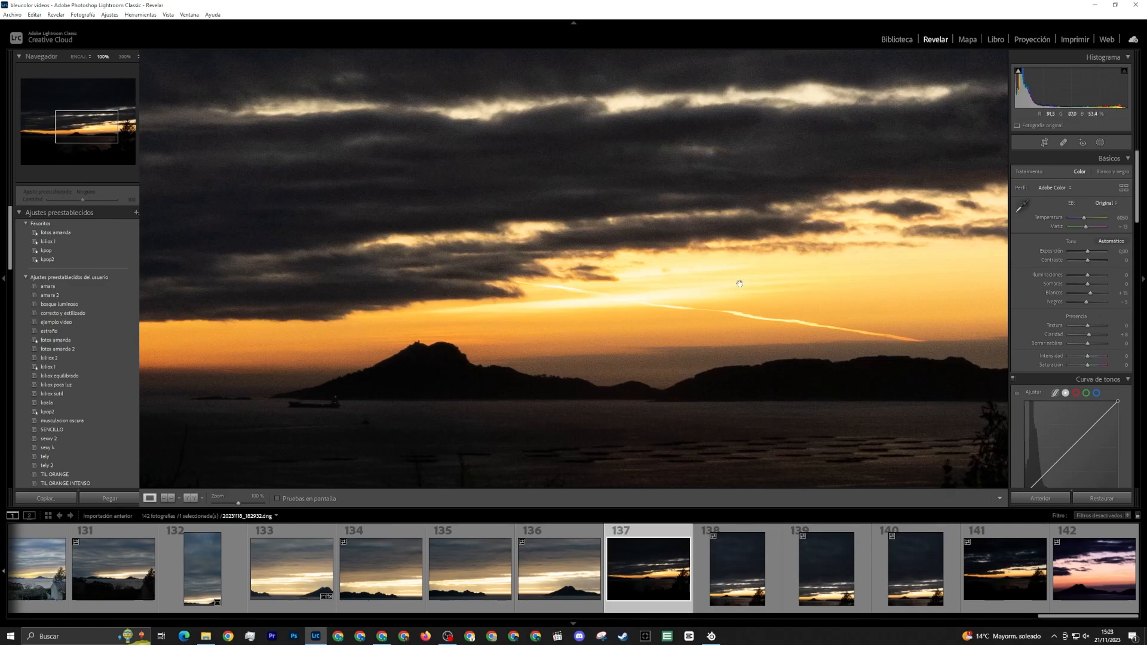
pyautogui.click(613, 358)
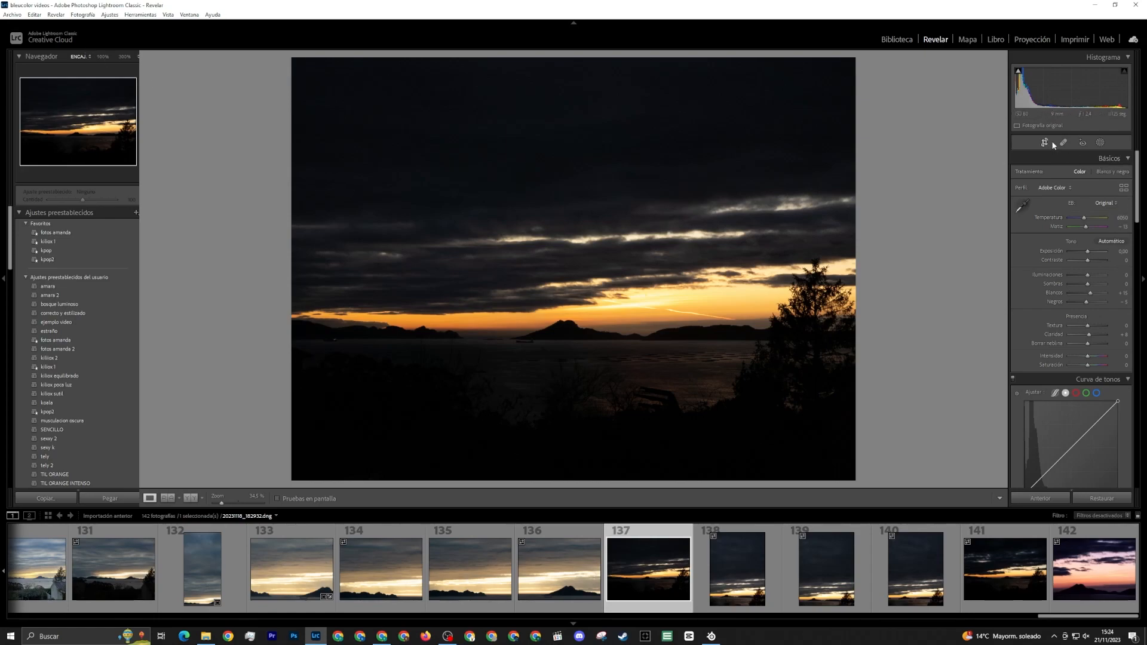
# Try a size 13 brush mask over the bright horizon, central island and sea of photo 137, and undo the strokes
pyautogui.click(1100, 142)
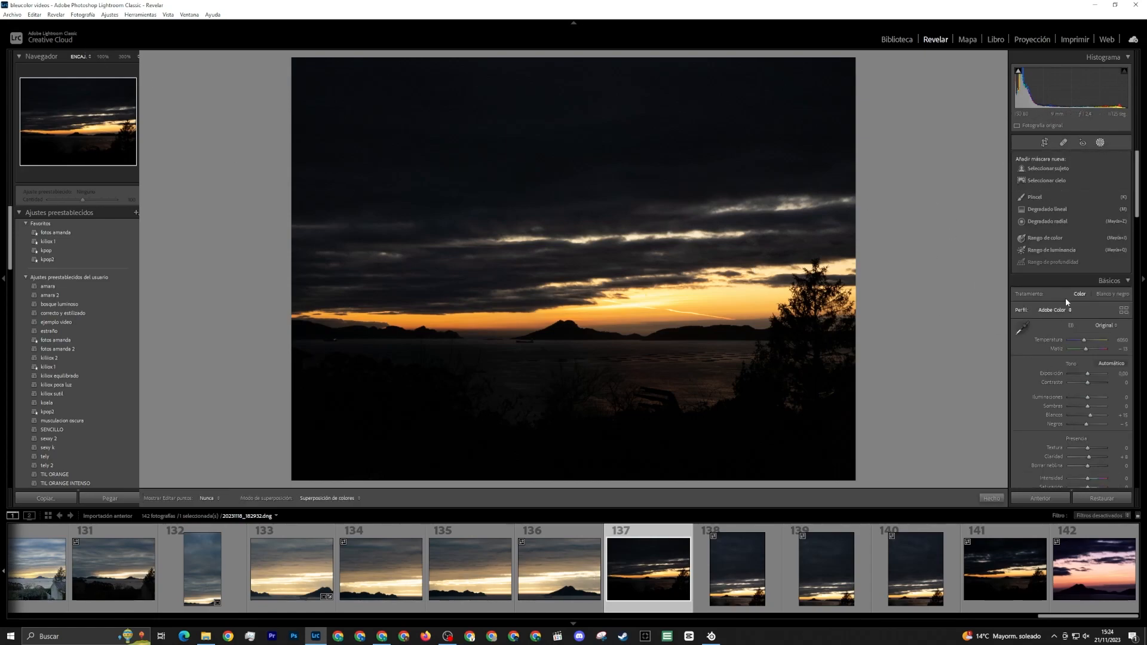
pyautogui.click(1035, 197)
pyautogui.scroll(-8, 777, 254)
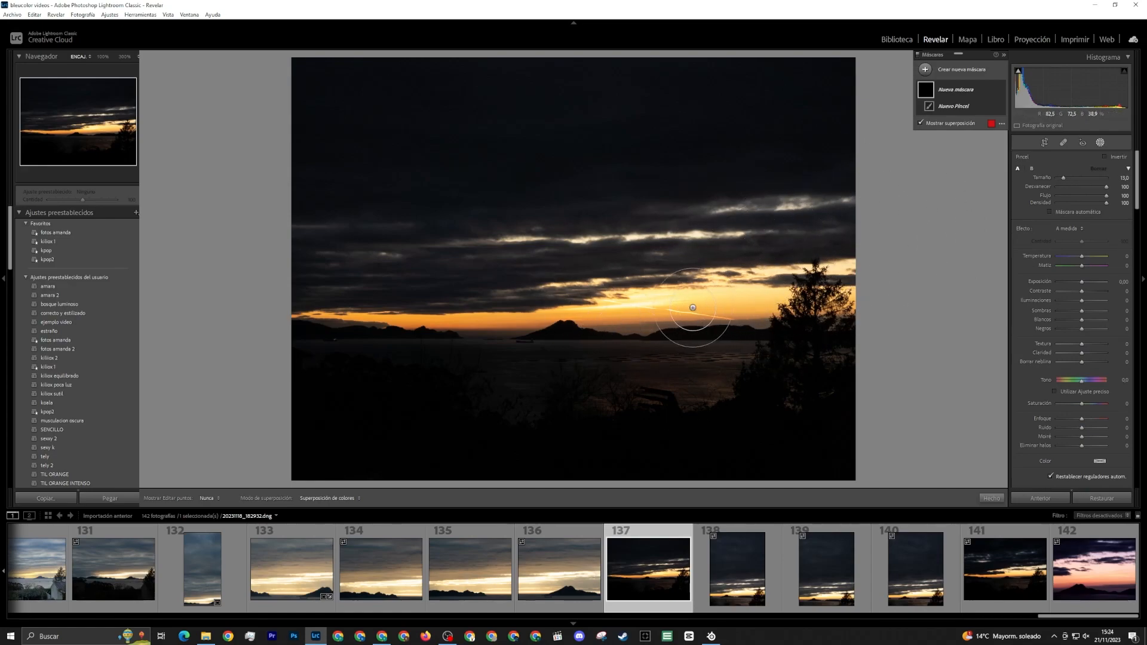
pyautogui.moveTo(546, 299)
pyautogui.mouseDown()
pyautogui.moveTo(691, 303)
pyautogui.moveTo(651, 308)
pyautogui.moveTo(666, 320)
pyautogui.moveTo(687, 311)
pyautogui.moveTo(728, 524)
pyautogui.mouseUp()
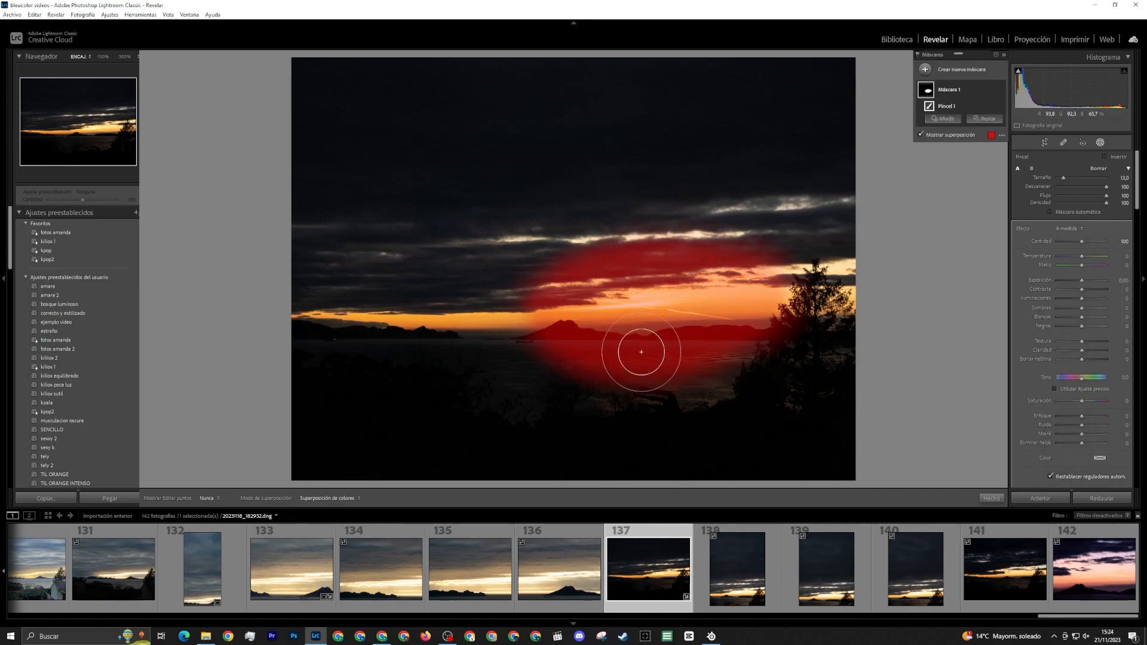
pyautogui.moveTo(512, 341); pyautogui.dragTo(543, 337)
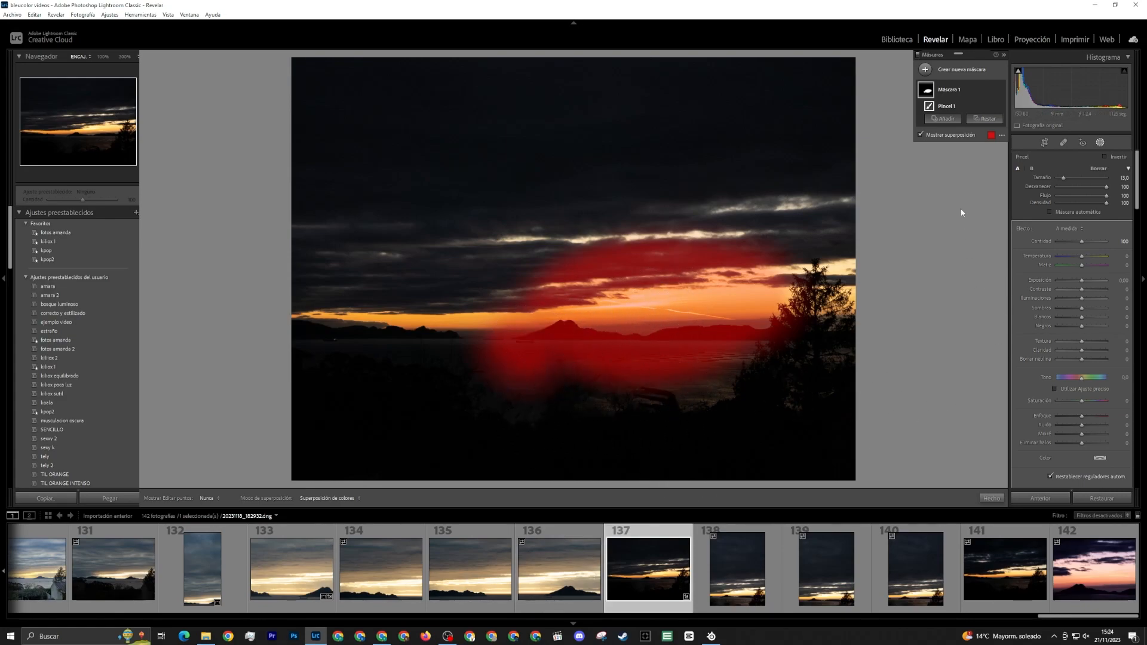
pyautogui.hotkey('ctrl', 'z')
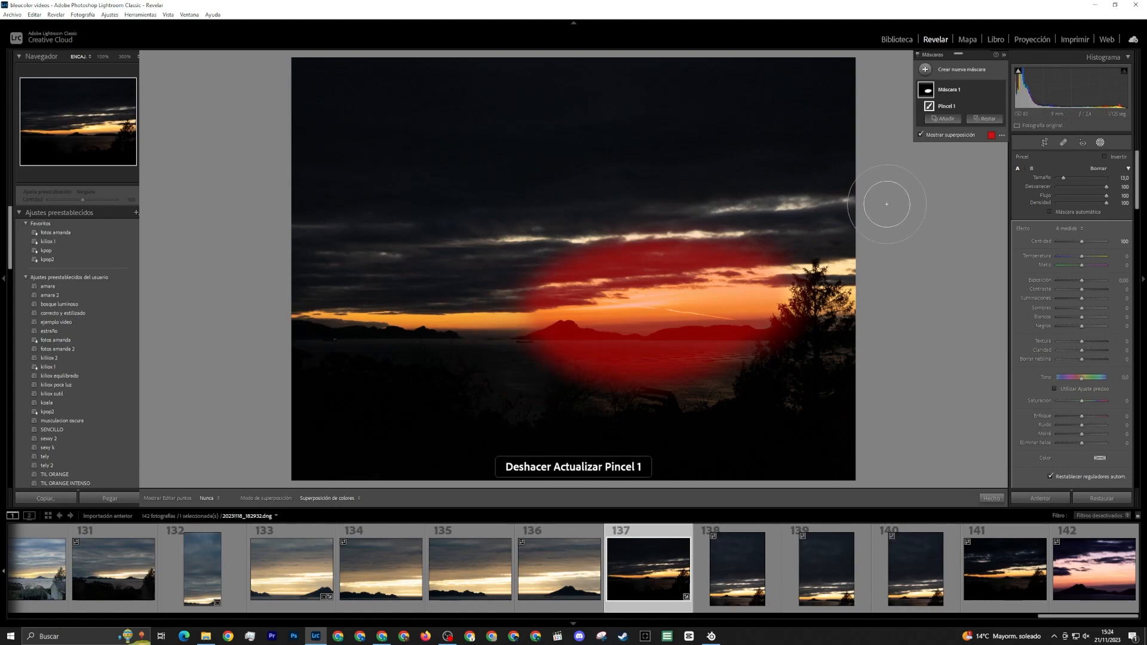
pyautogui.hotkey('ctrl', 'z')
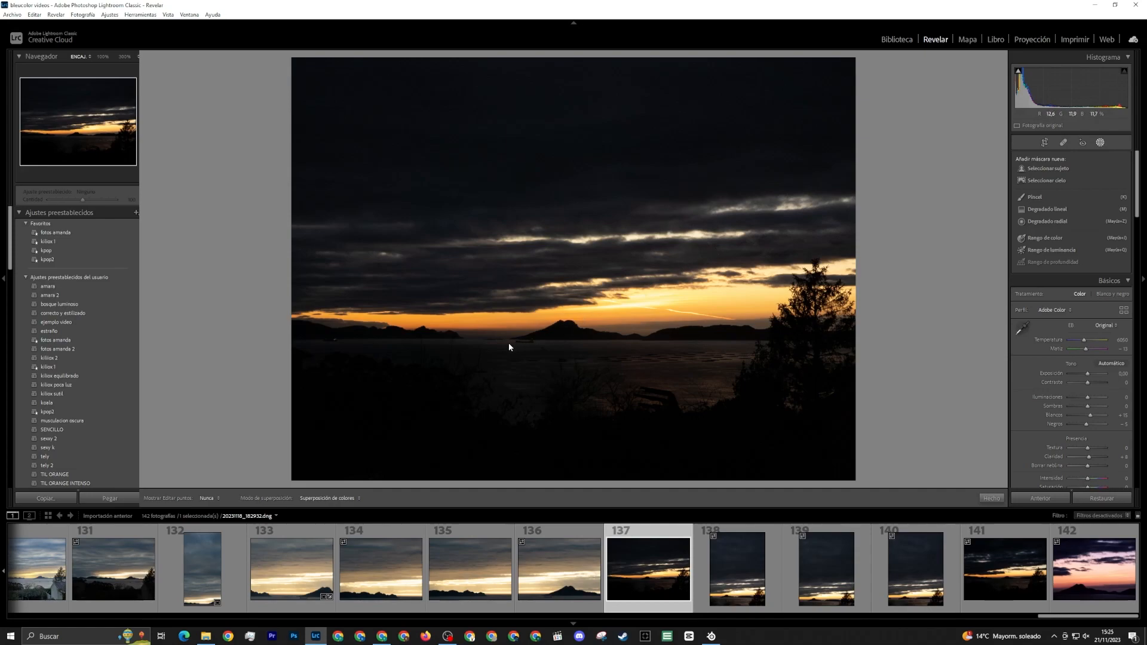
# Compare how the tree, islands and sky are framed in vertical photos 138, 139 and 140
pyautogui.click(737, 569)
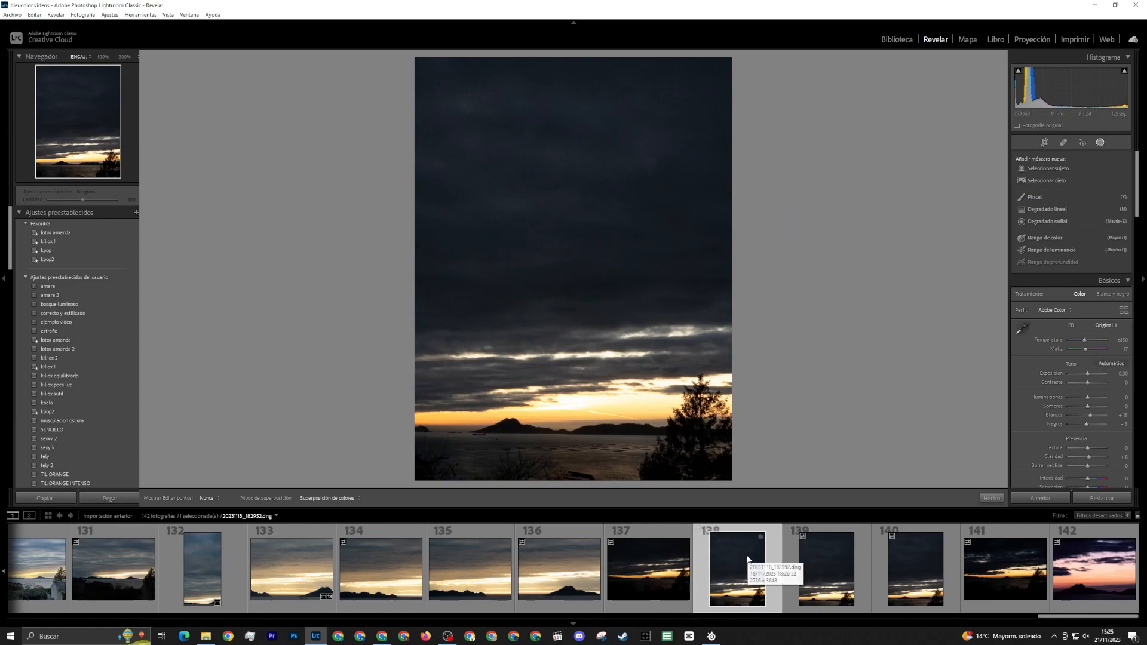
pyautogui.click(817, 586)
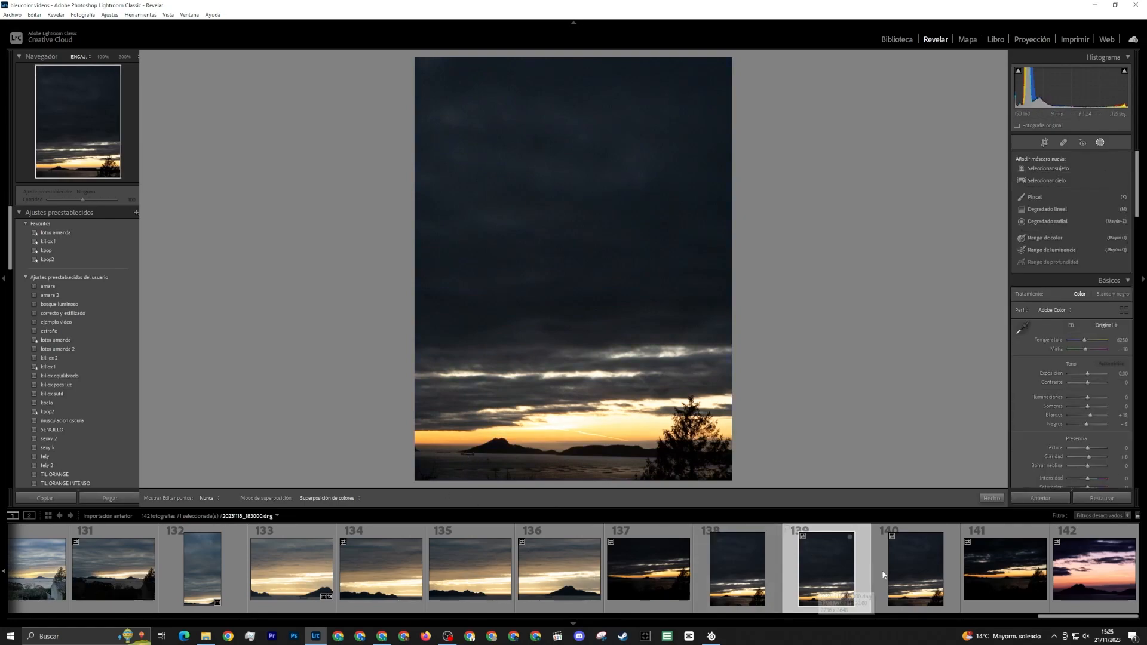
pyautogui.click(911, 579)
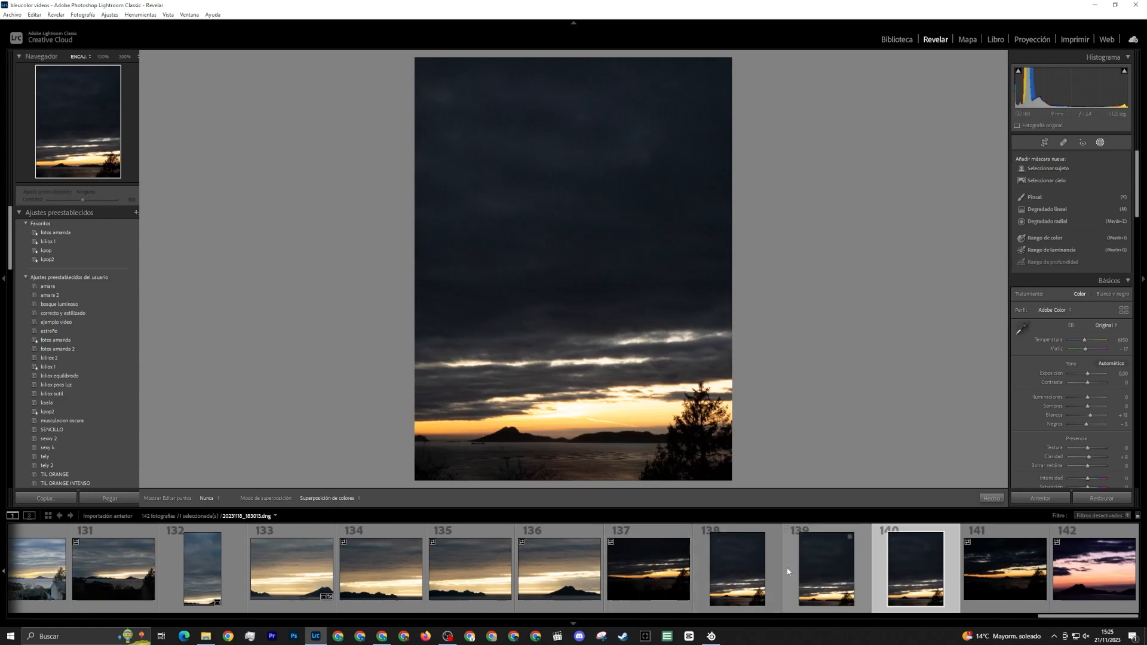
pyautogui.click(737, 571)
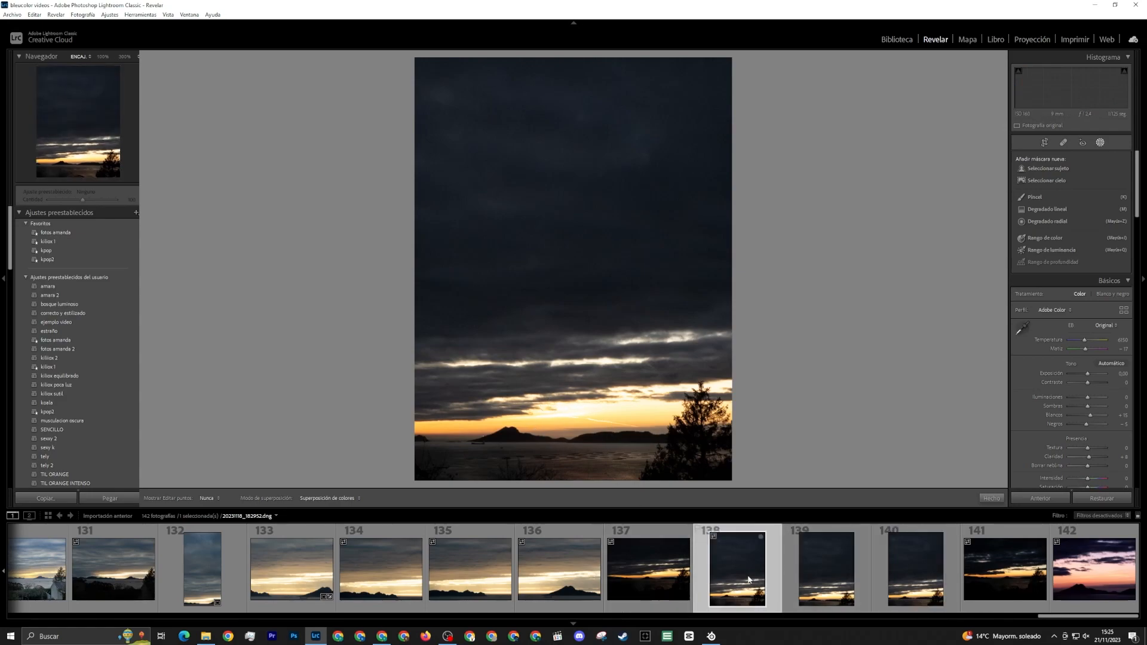
pyautogui.click(817, 566)
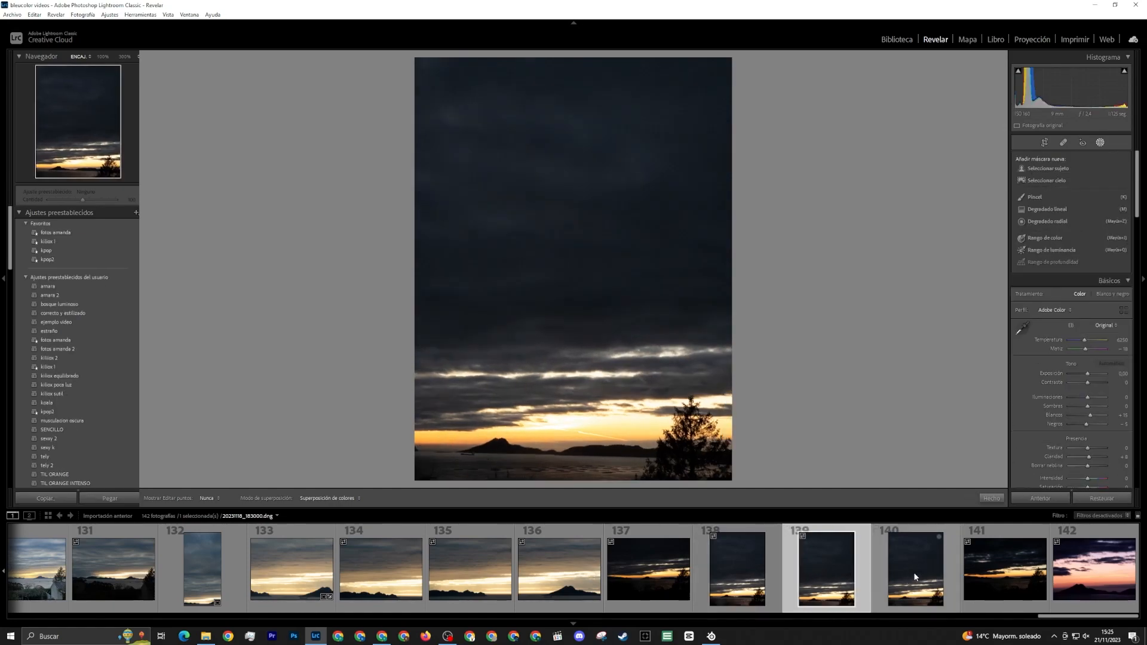
pyautogui.click(914, 578)
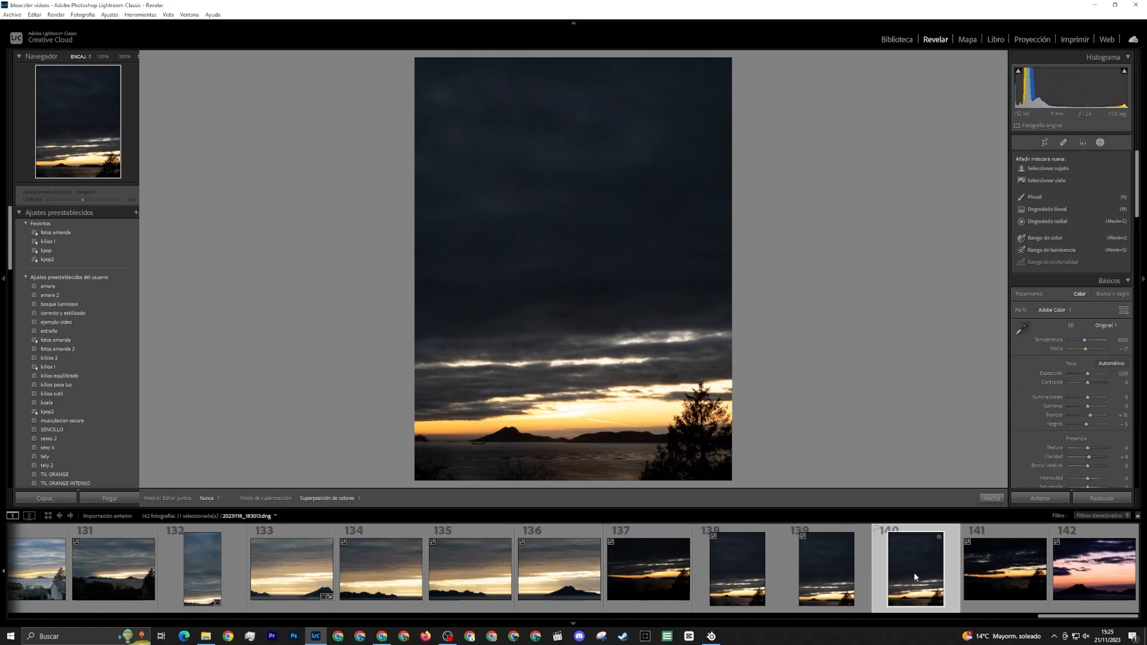
# Compare the composition of dark sunset photo 141 with the earlier photos 132 to 135
pyautogui.click(1027, 585)
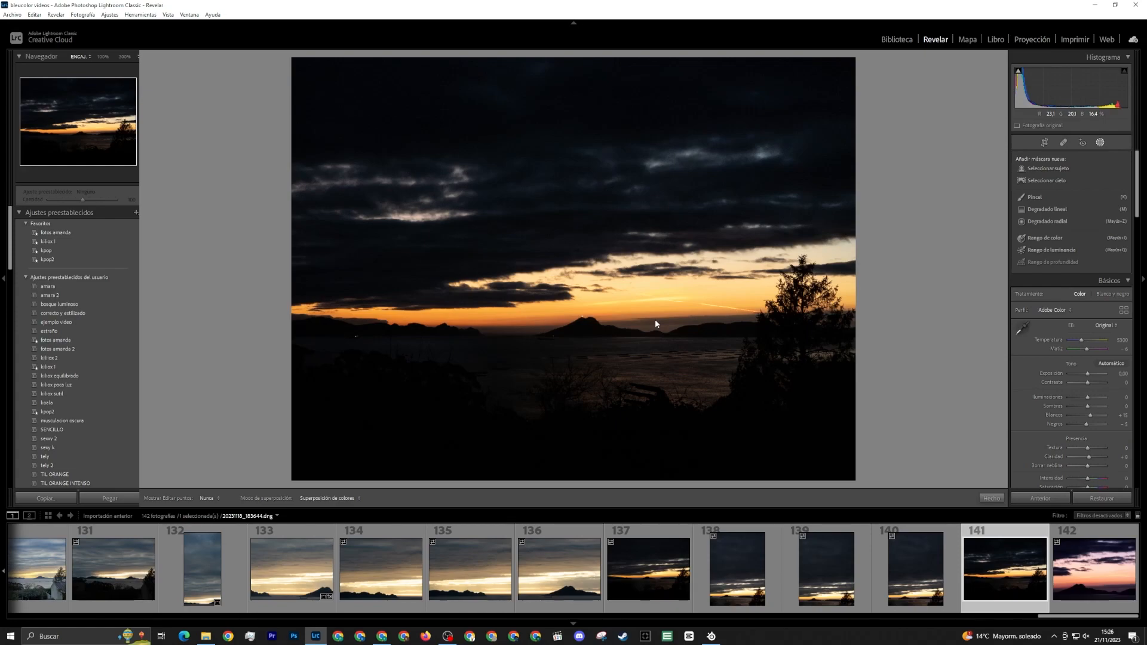
pyautogui.click(207, 579)
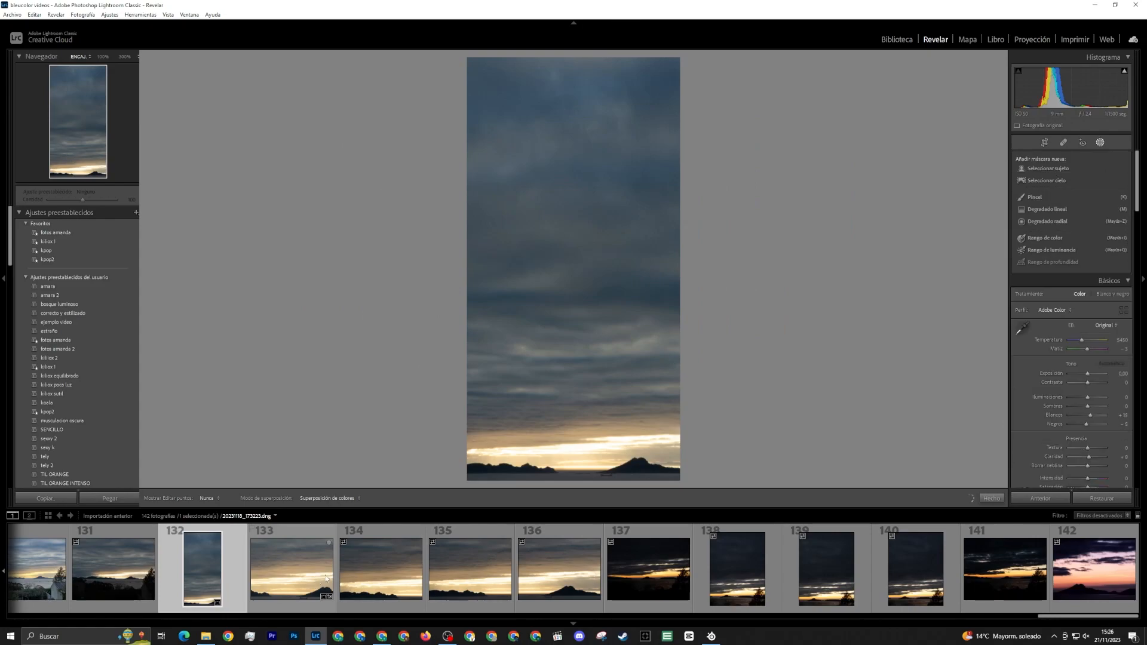
pyautogui.click(322, 575)
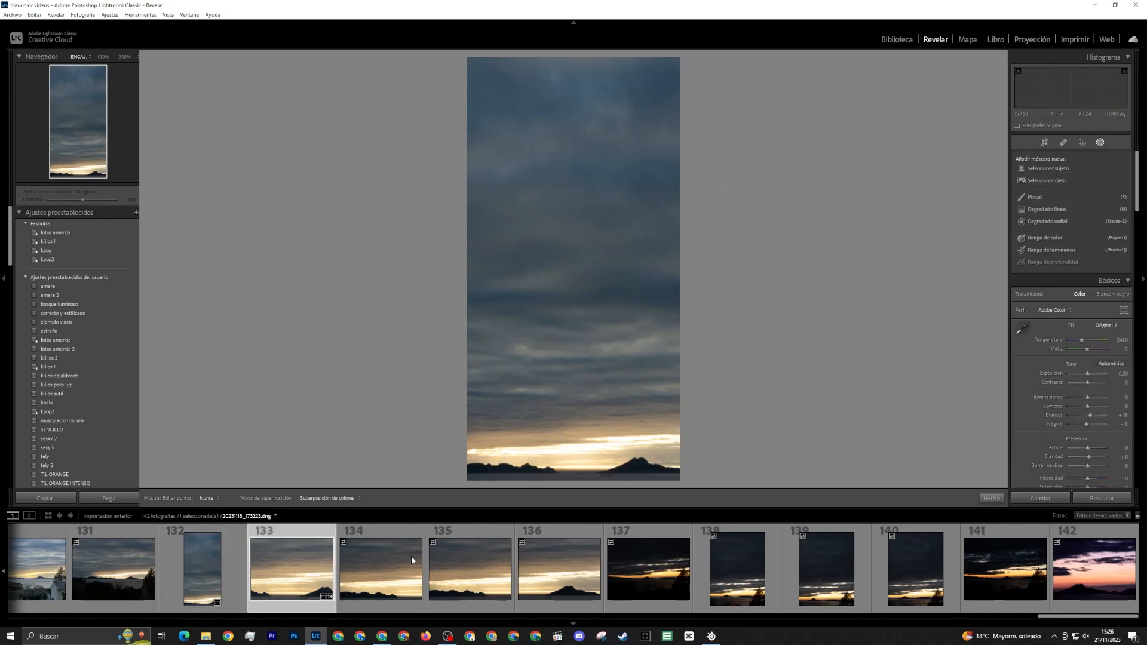
pyautogui.press('Right')
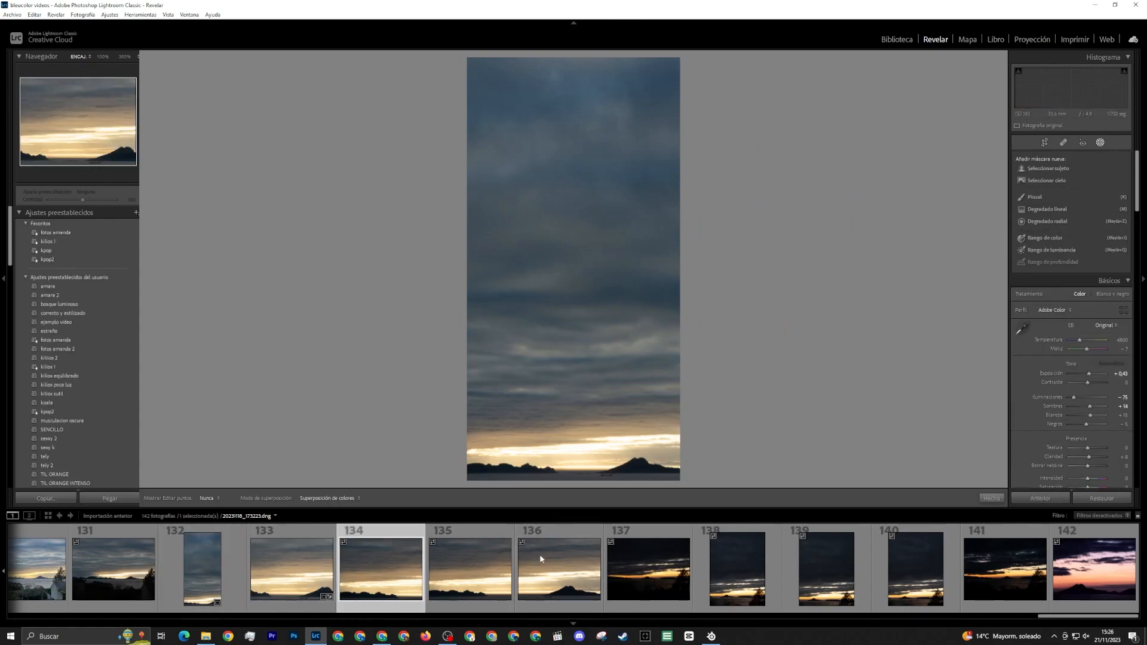
pyautogui.press('Right')
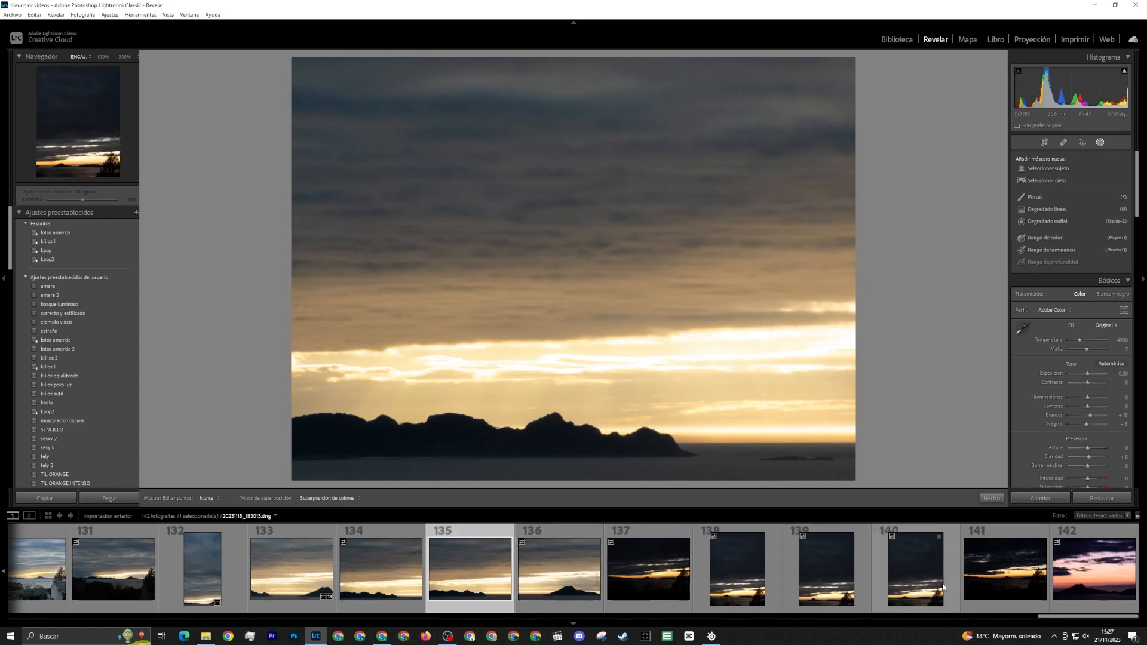
pyautogui.click(1001, 580)
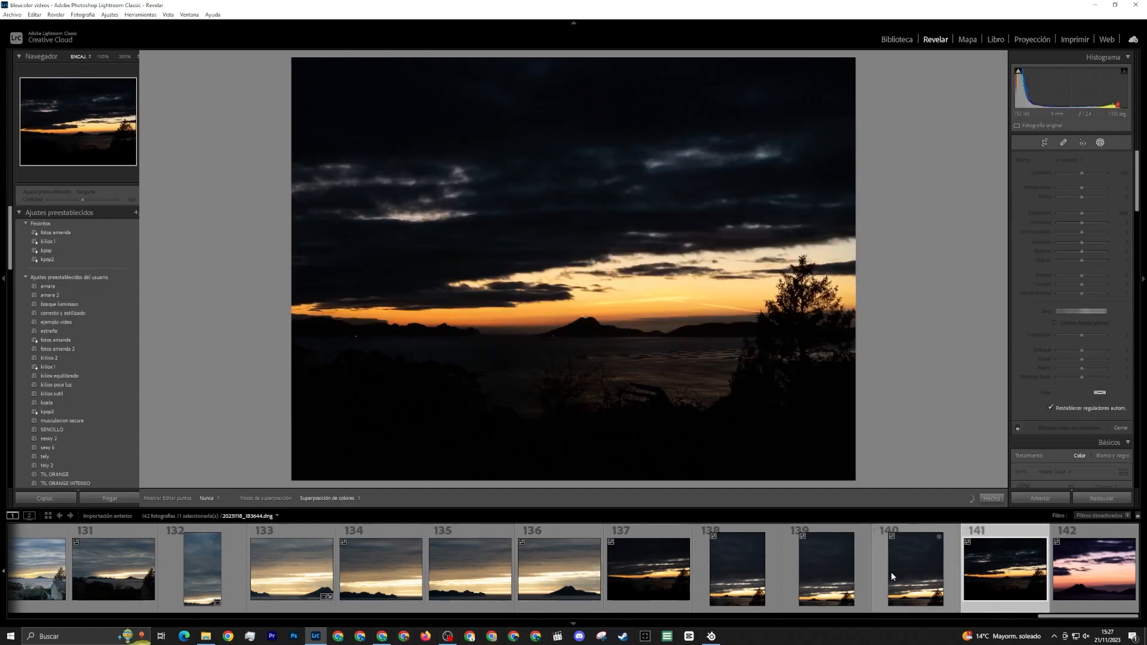